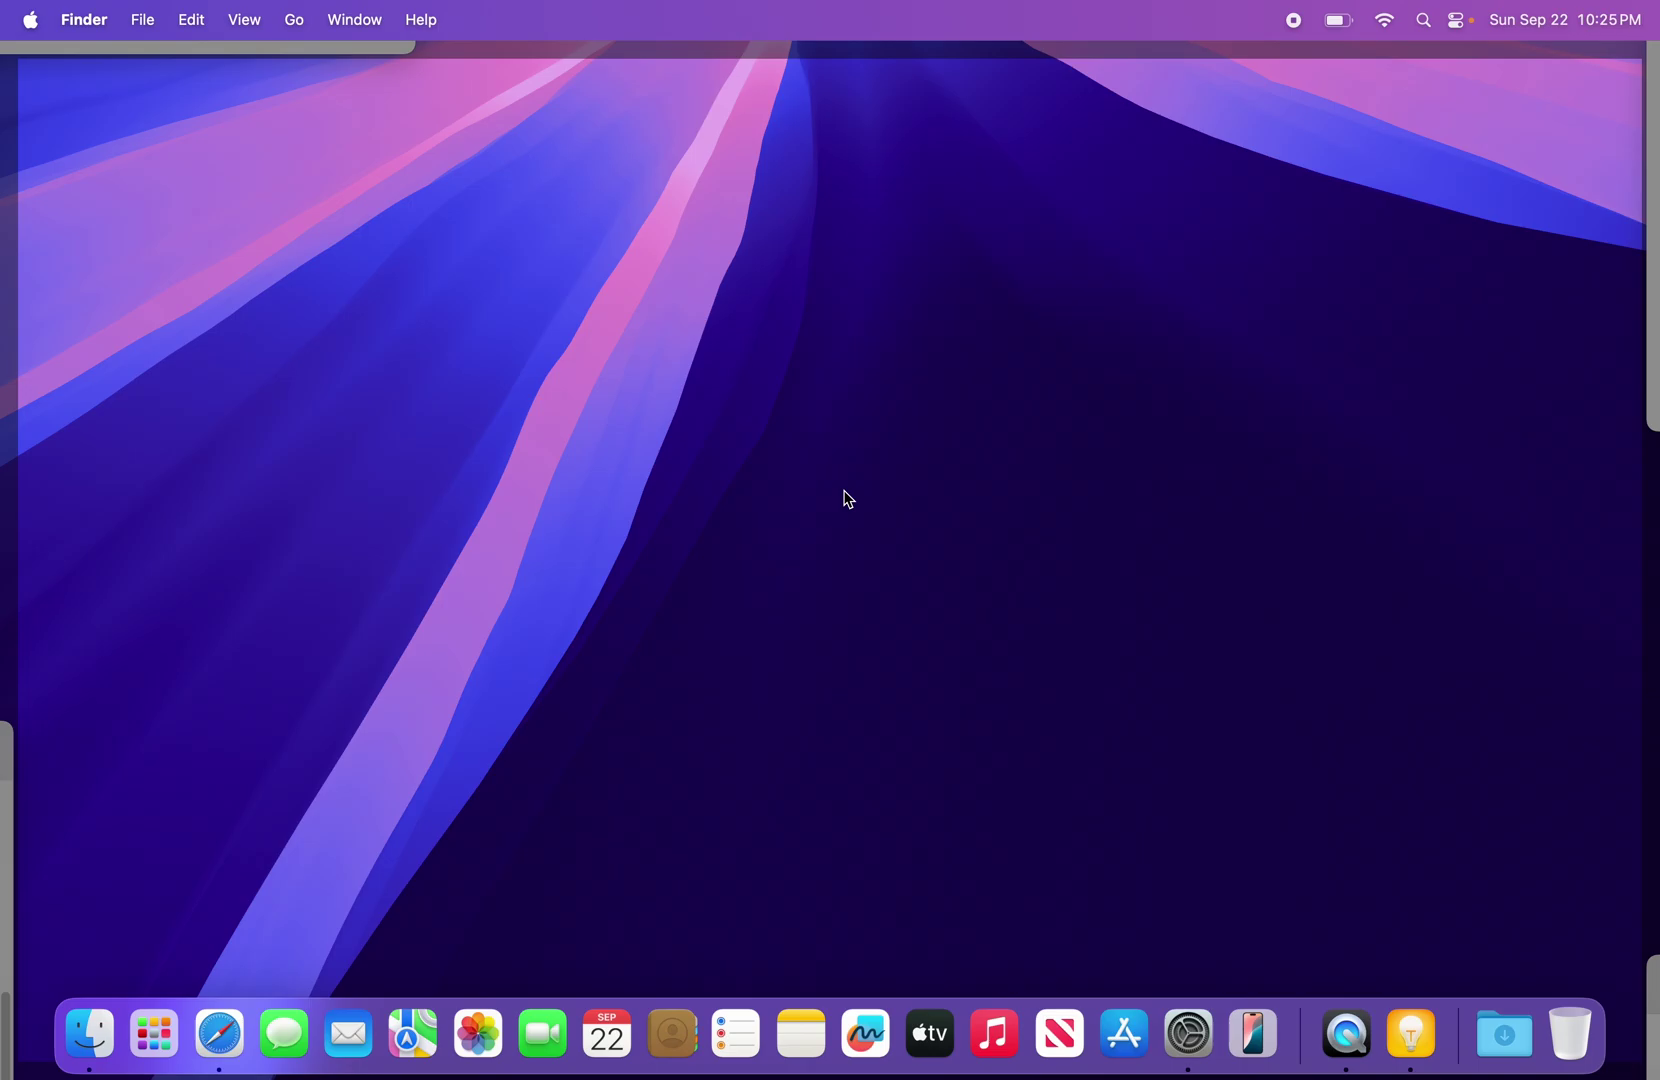
Restore the hidden Finder Documents, Tips, System Settings and Safari windows to the desktop
click(848, 499)
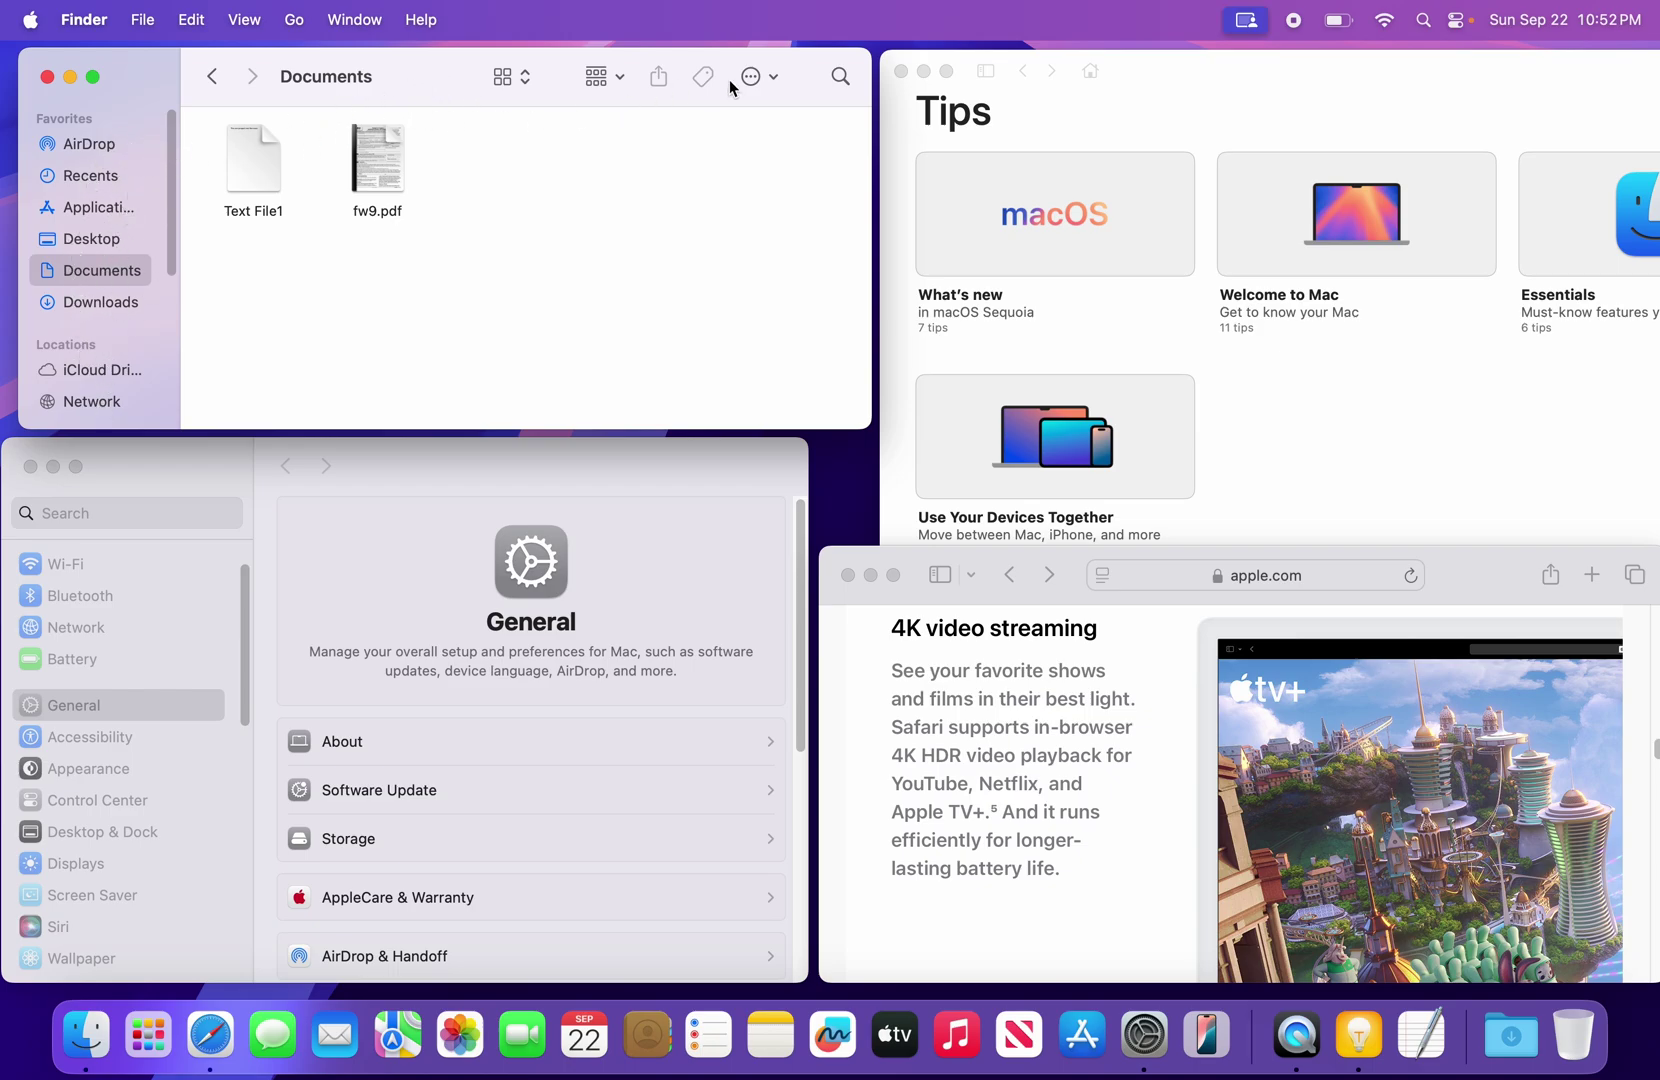
Open Finder Settings from the Finder menu and close it again
click(47, 79)
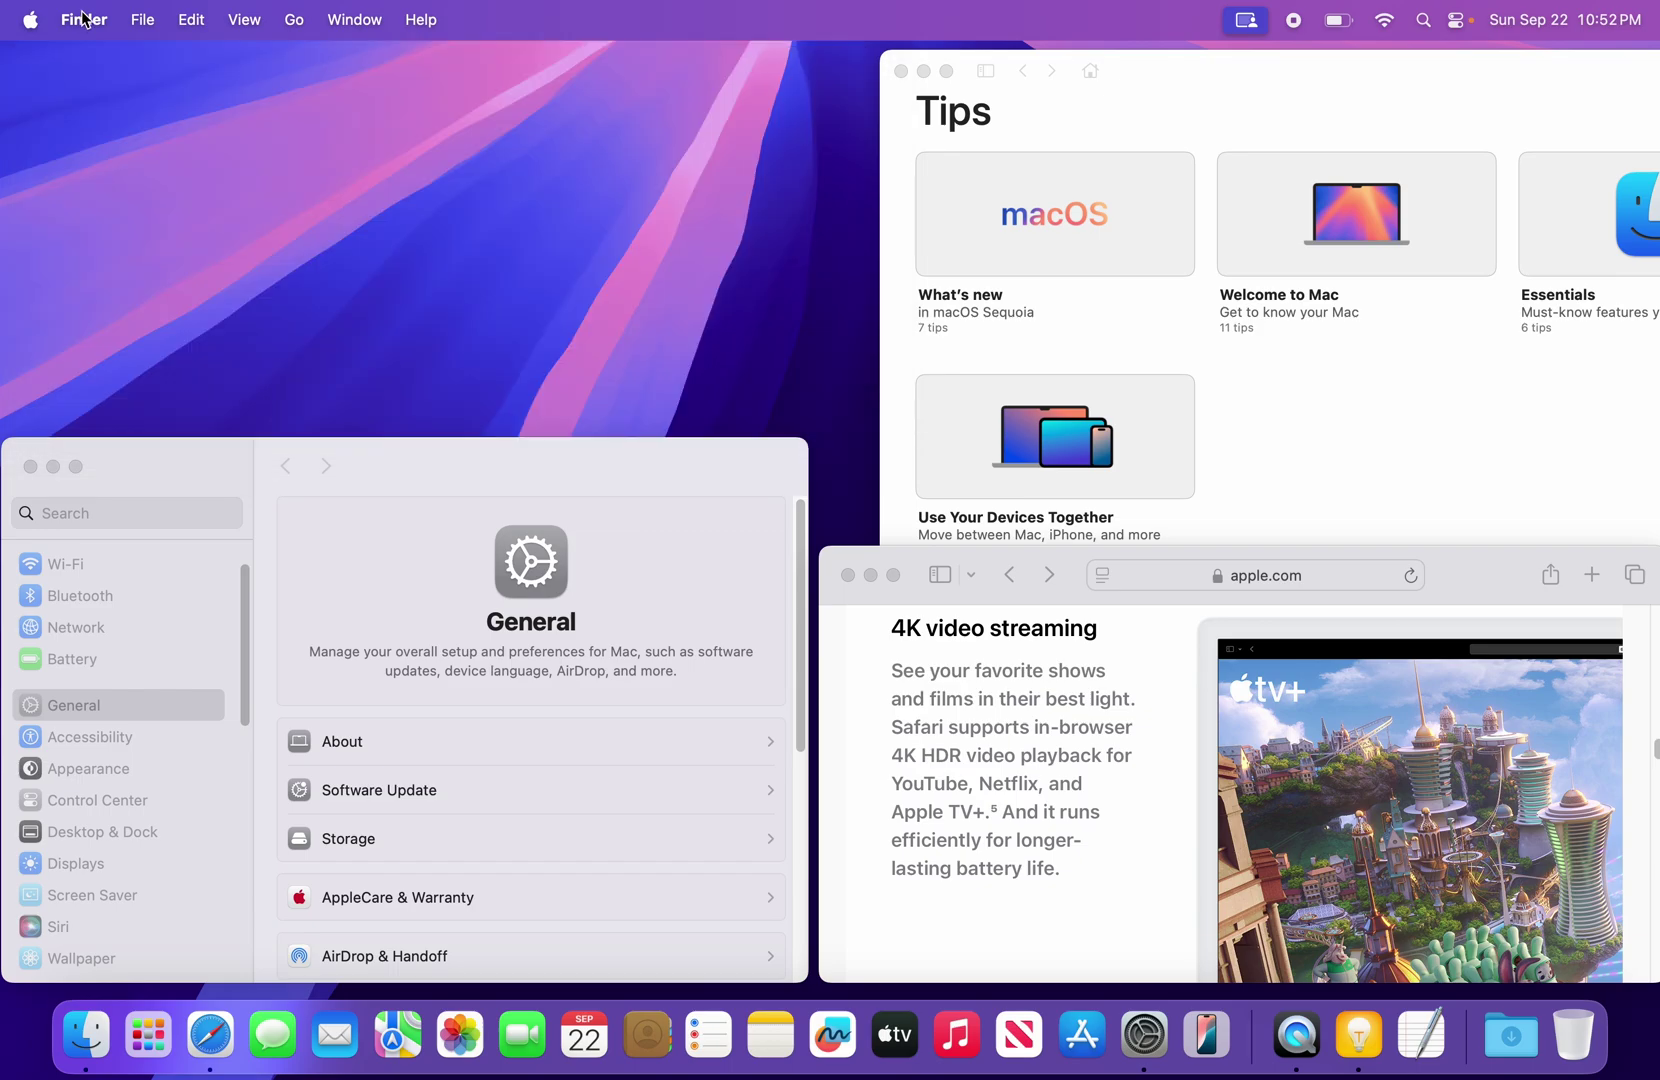
click(84, 19)
click(99, 97)
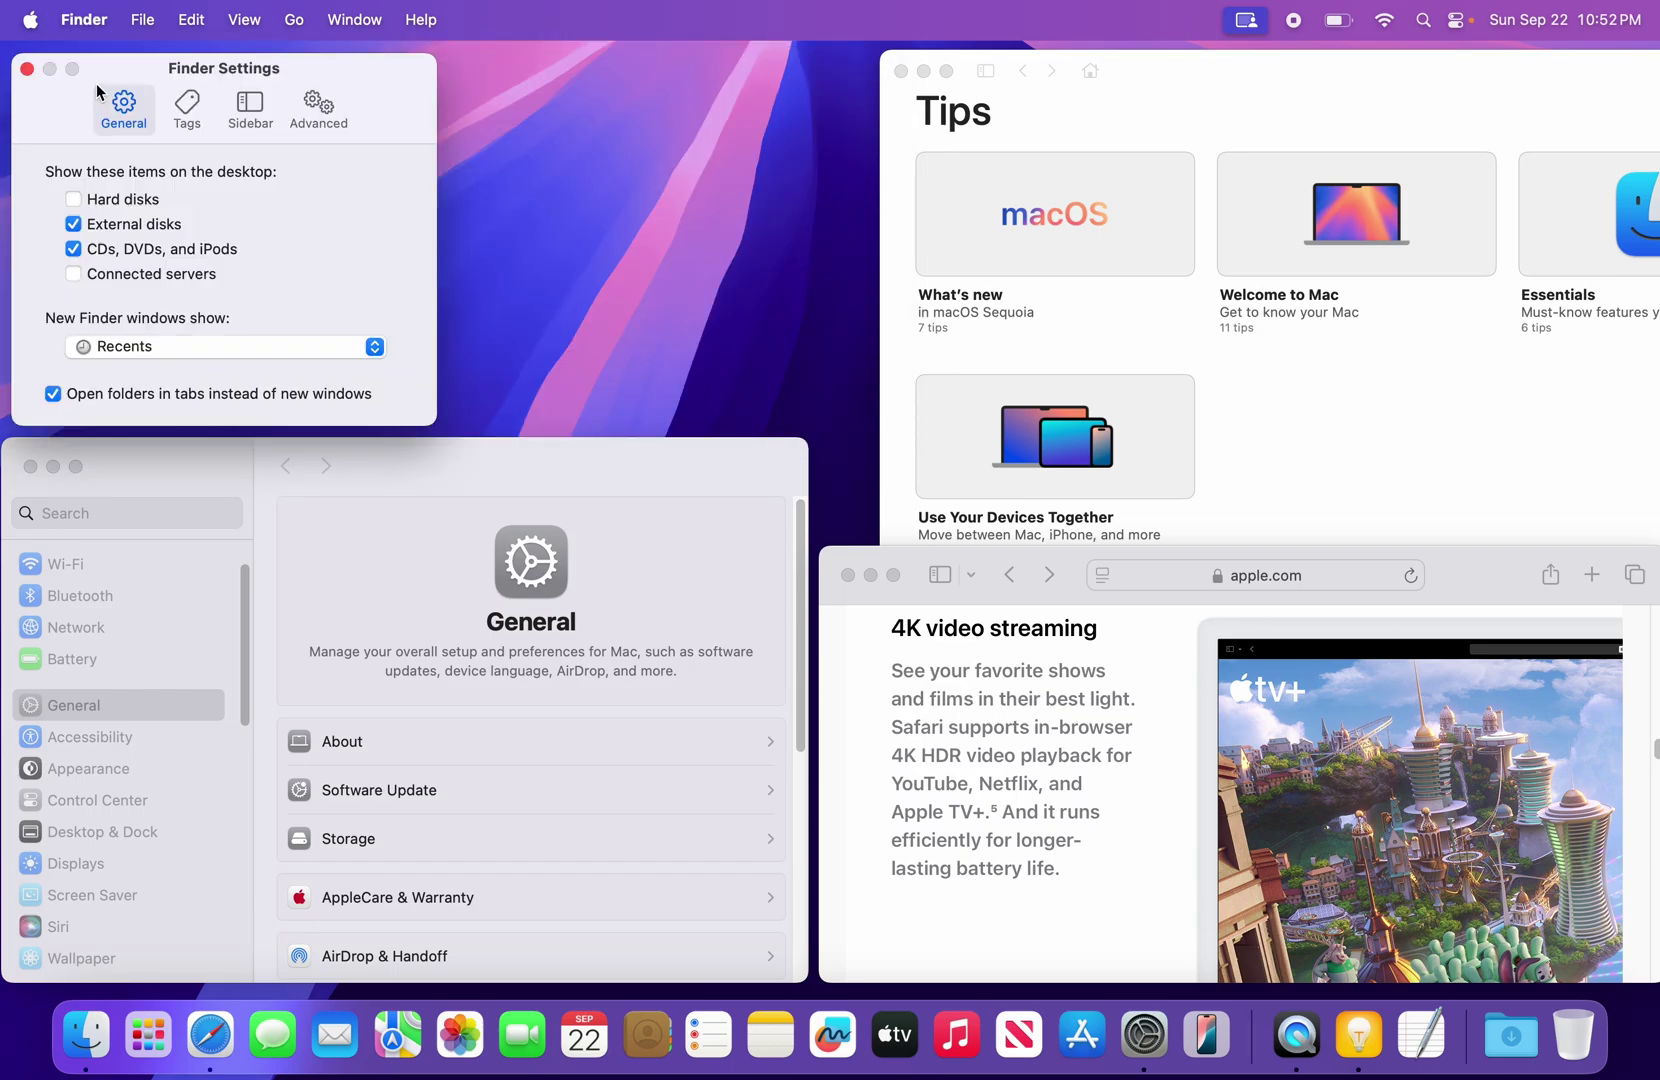
click(27, 64)
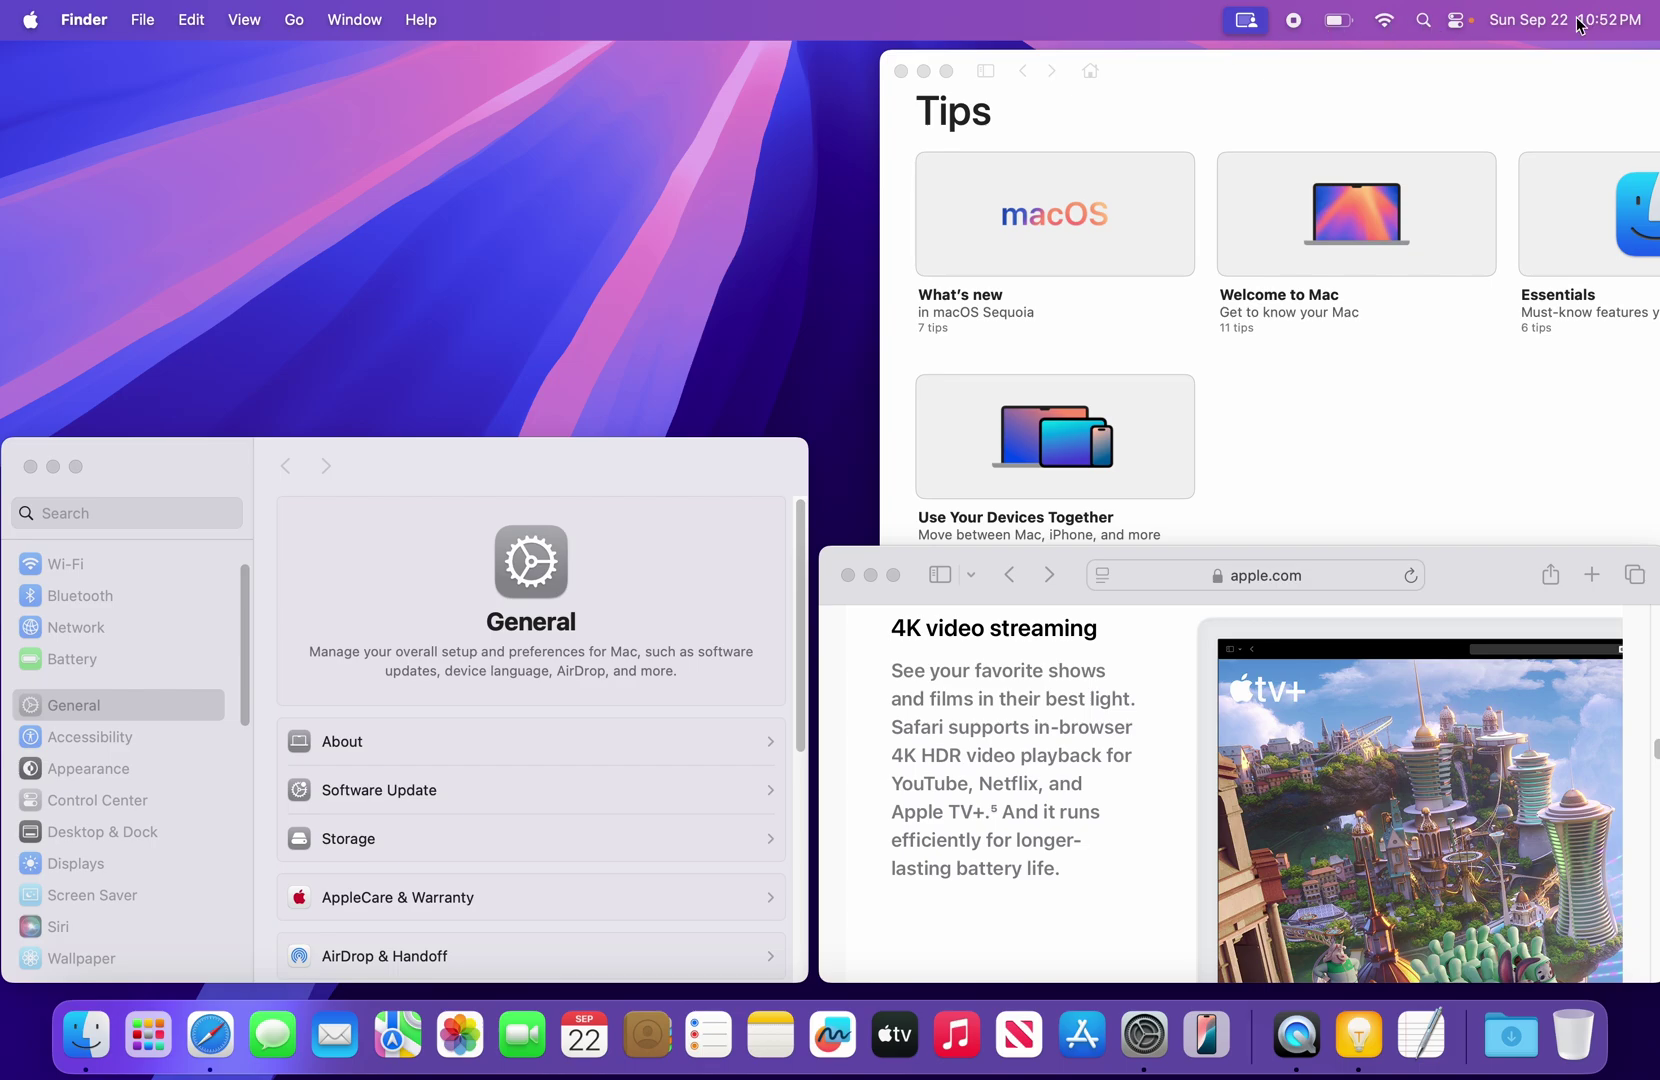
Briefly open and close Control Center and the notifications and widgets panel
click(1460, 24)
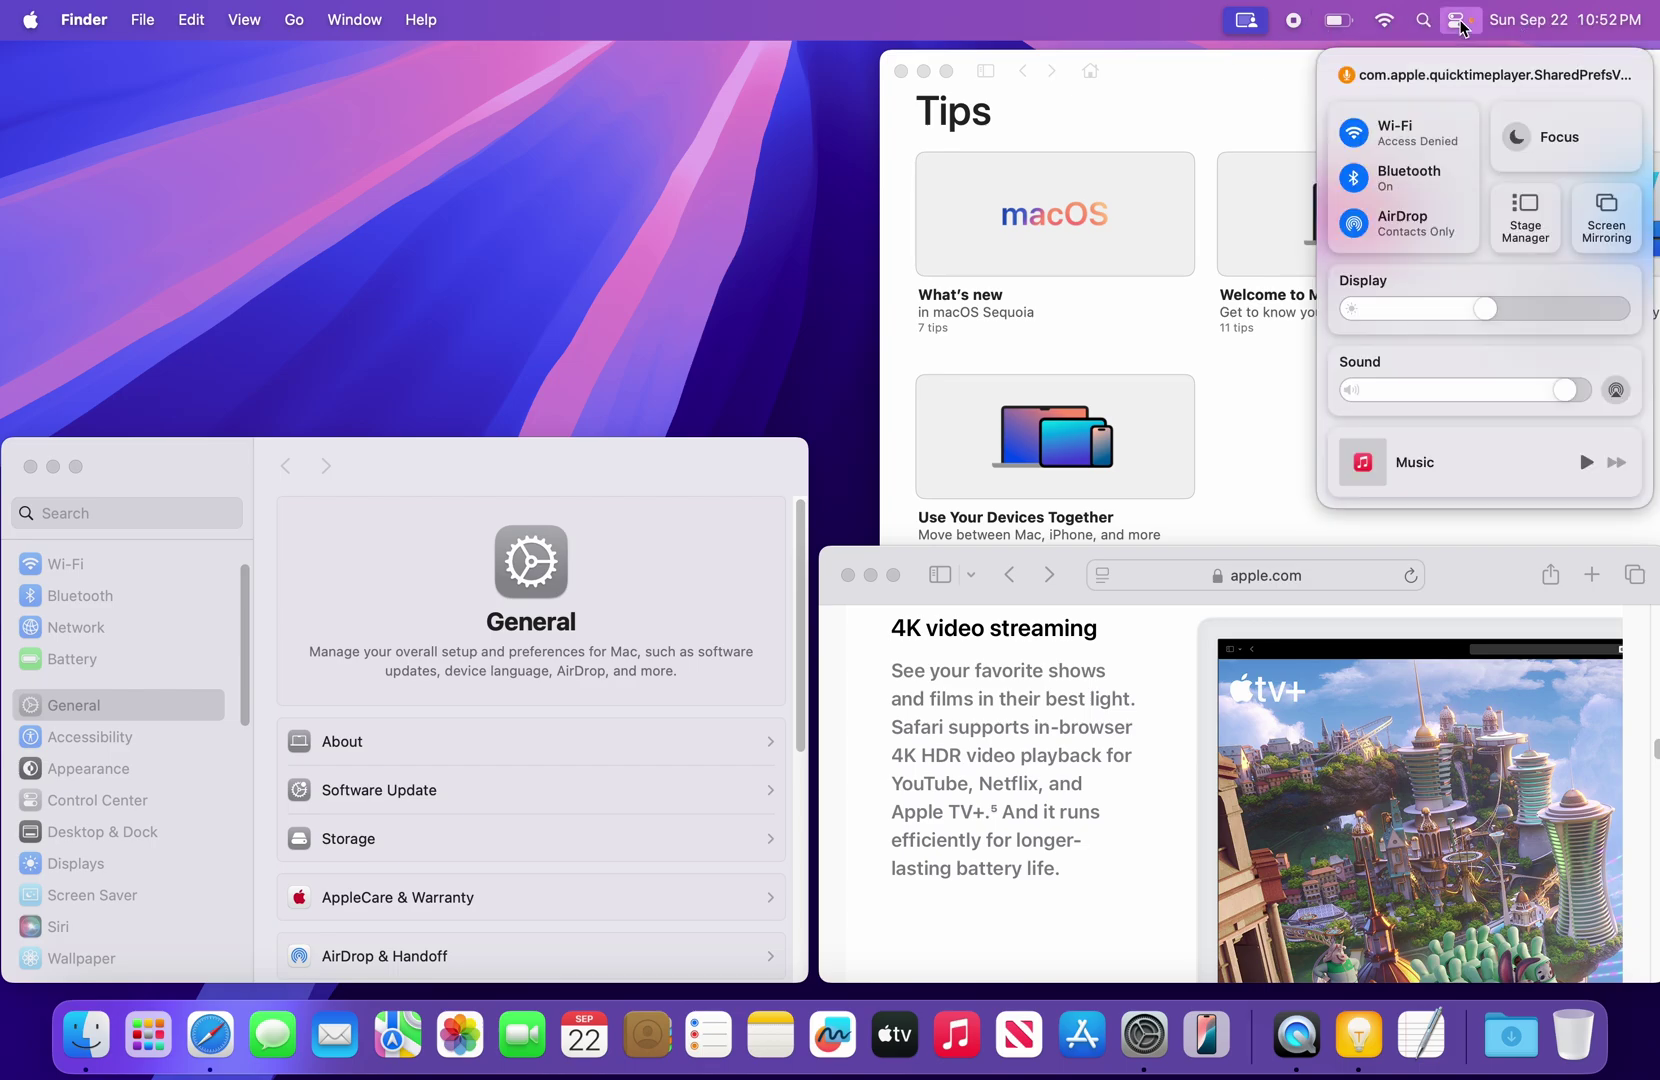
click(1460, 24)
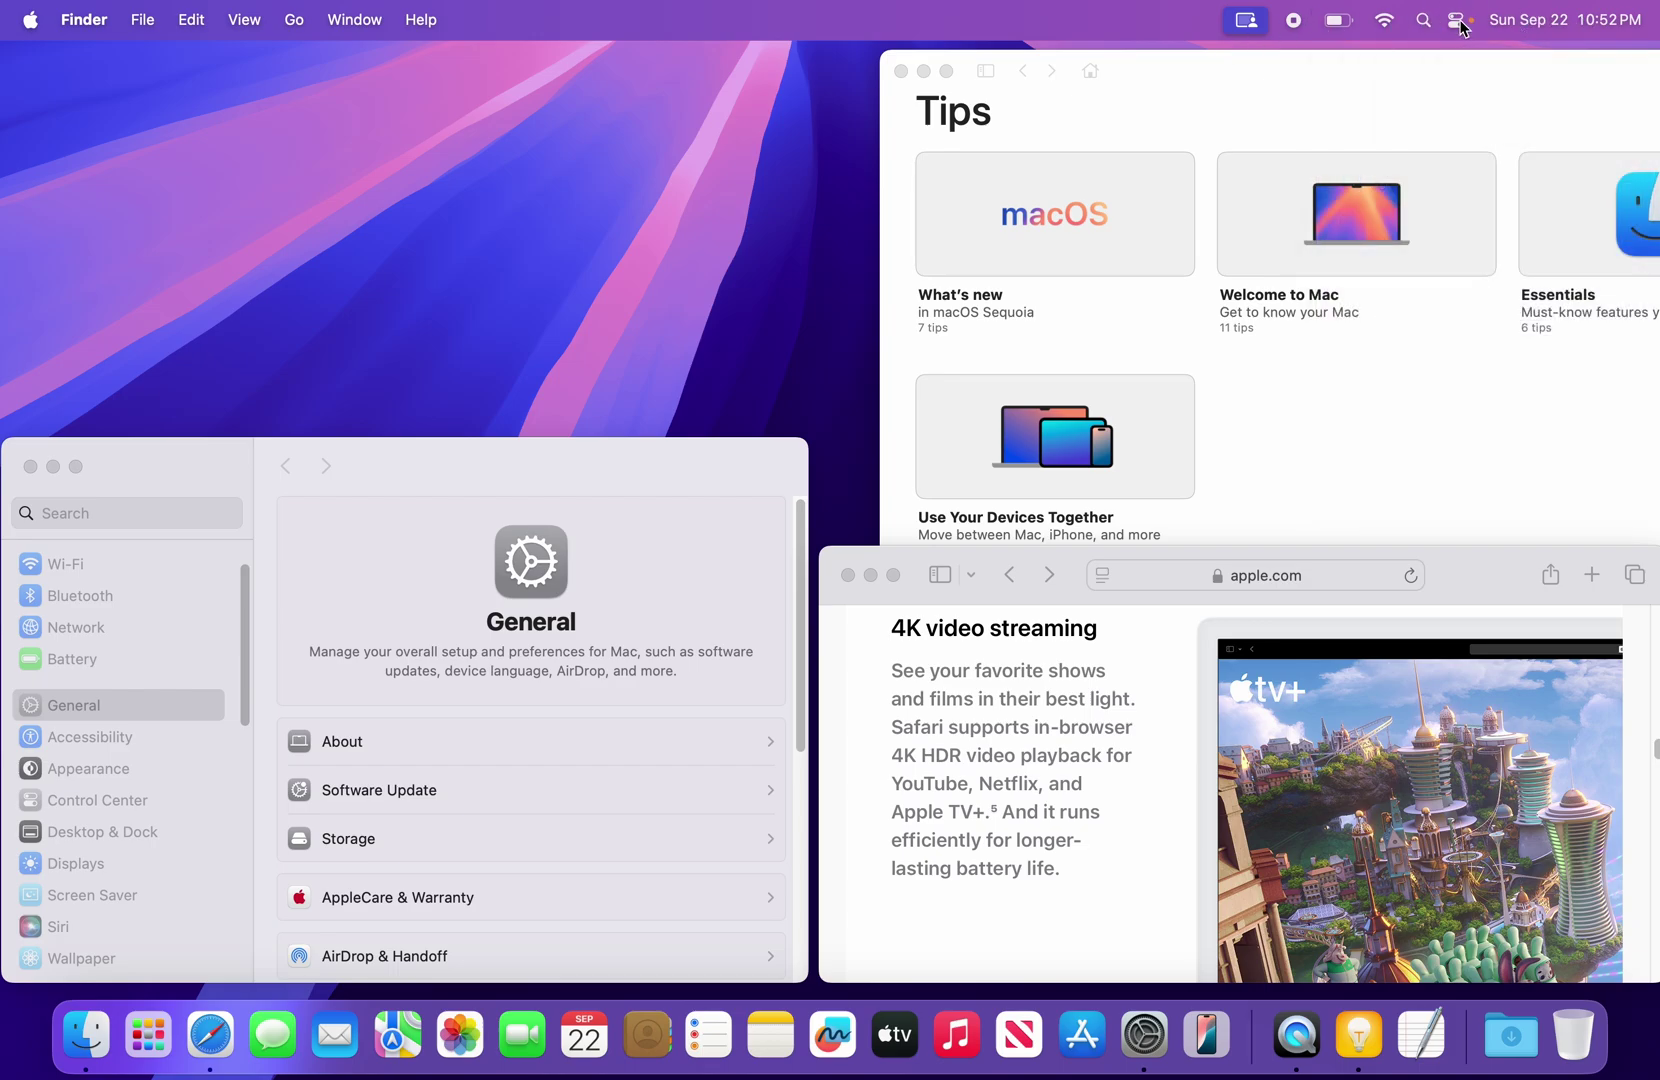
click(1612, 27)
click(1612, 27)
Close the Tips window, quit System Settings, and bring Safari to the front
click(1110, 84)
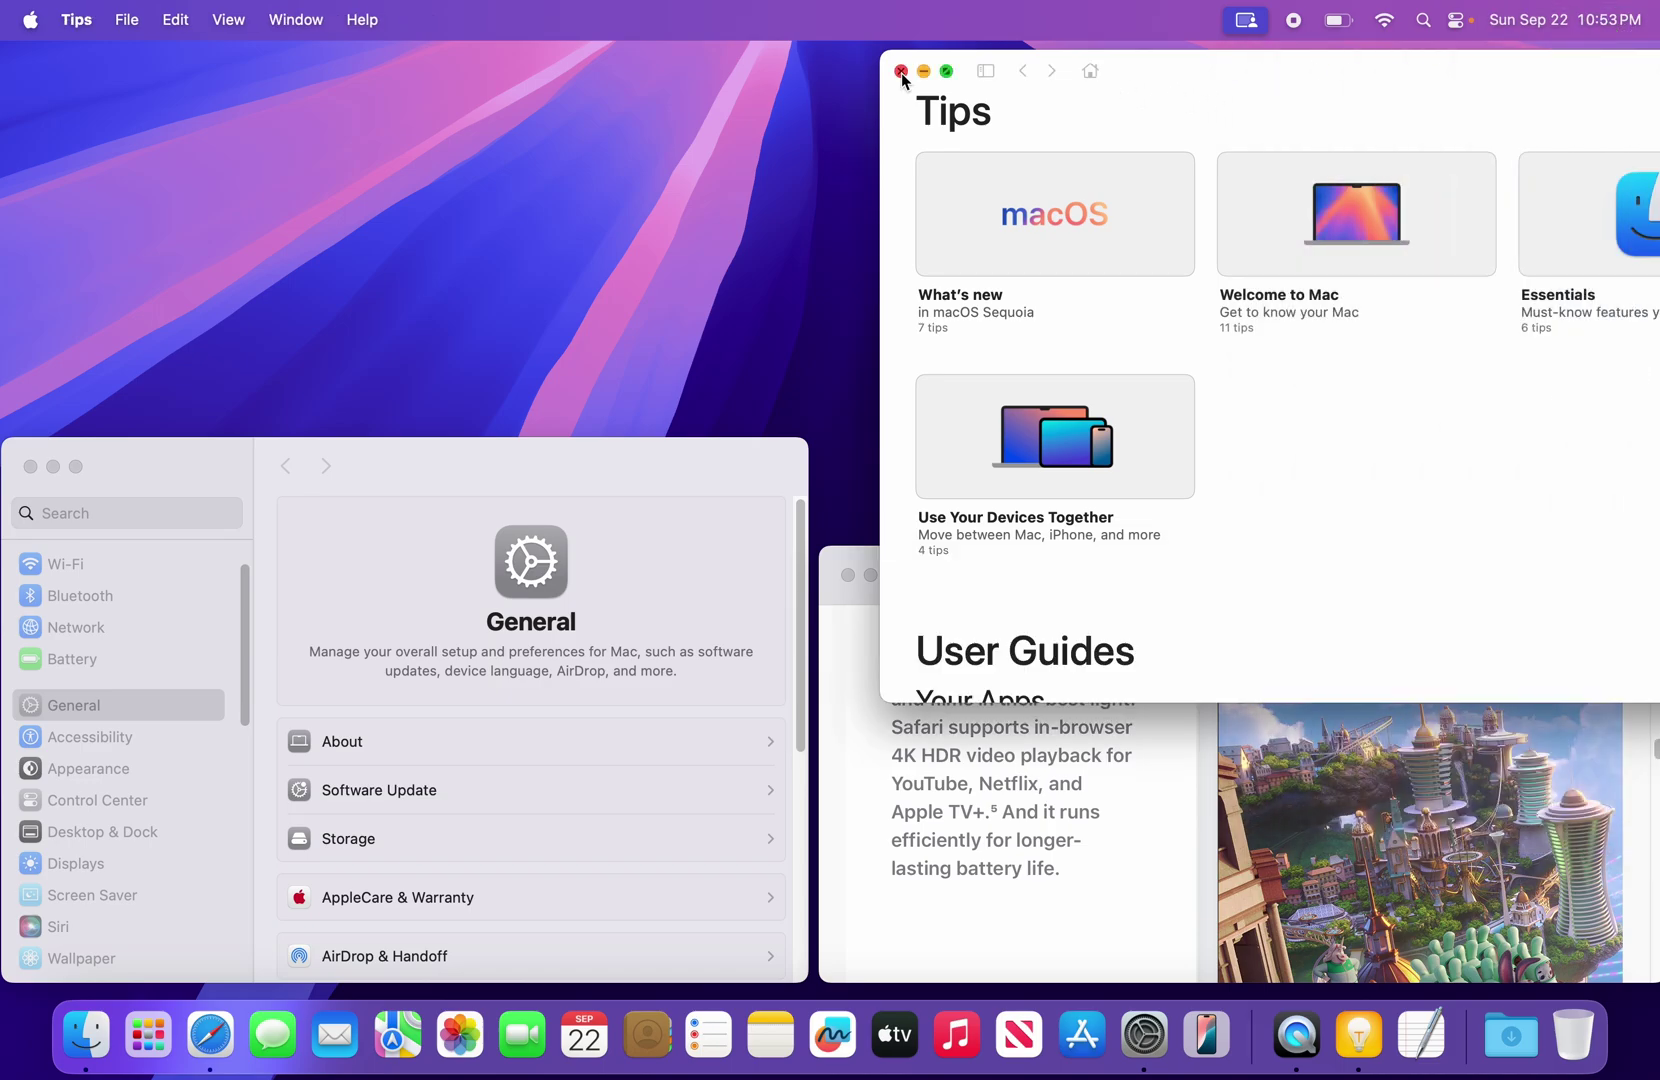
click(901, 71)
click(205, 473)
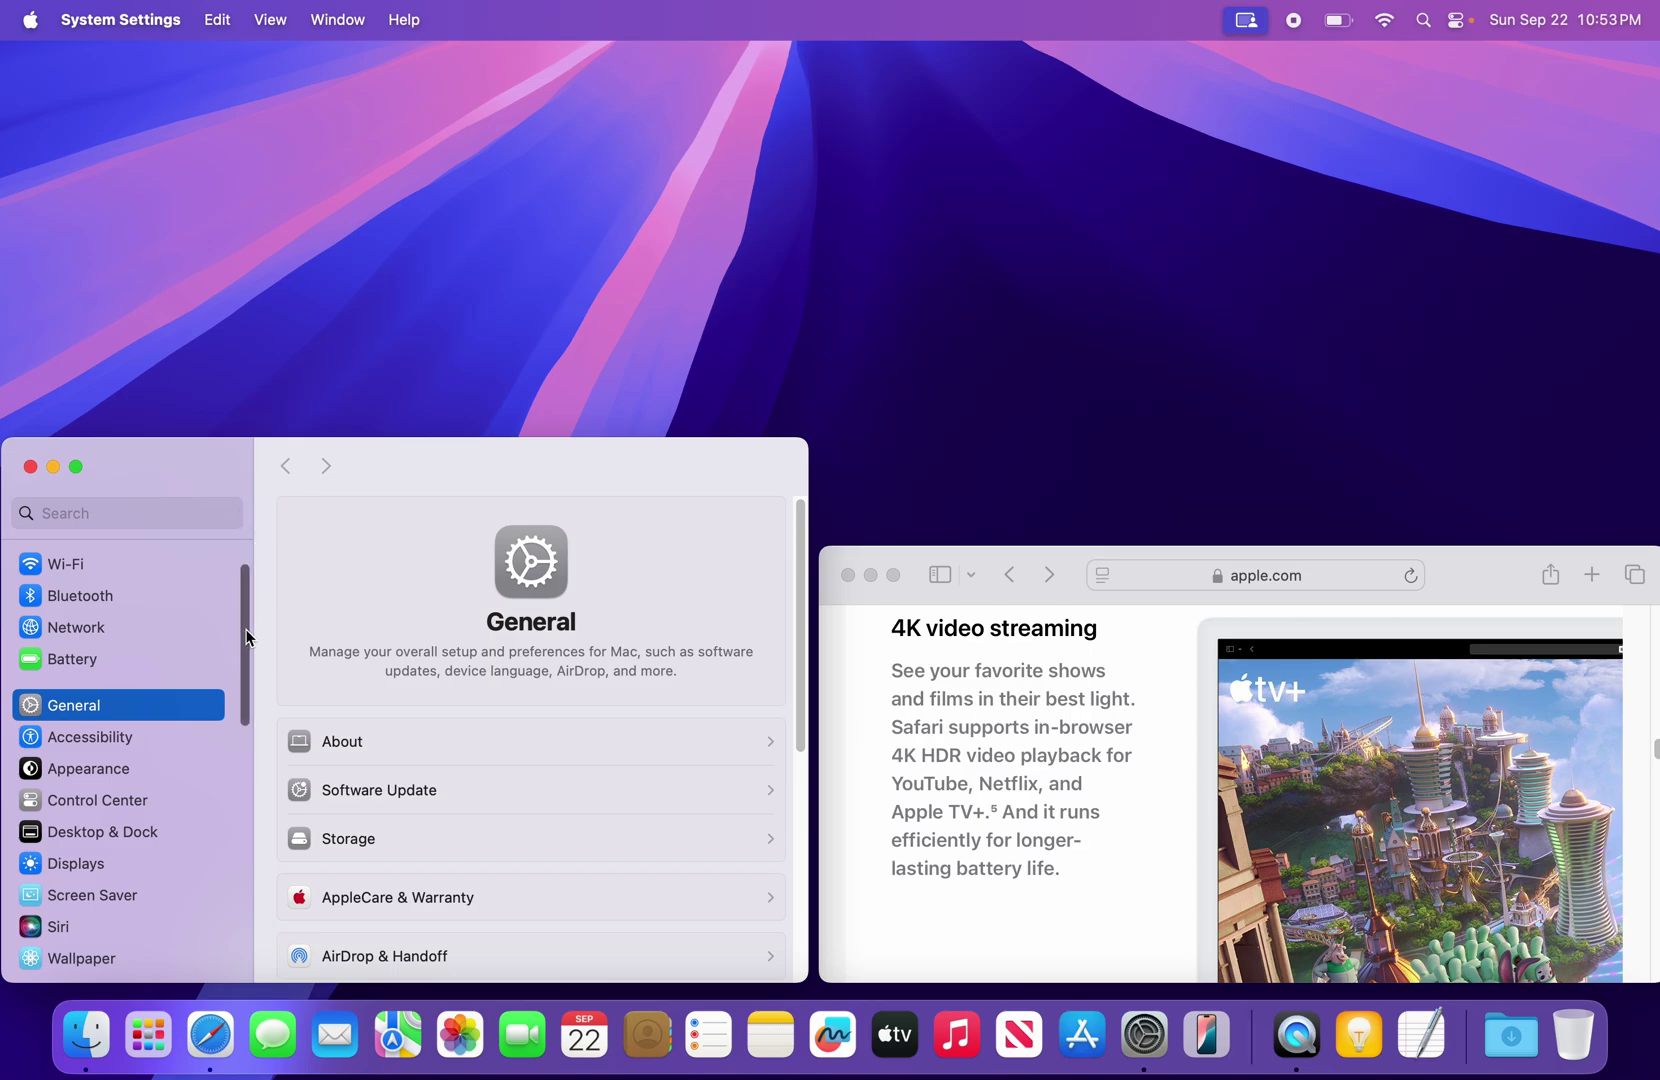
key(super+q)
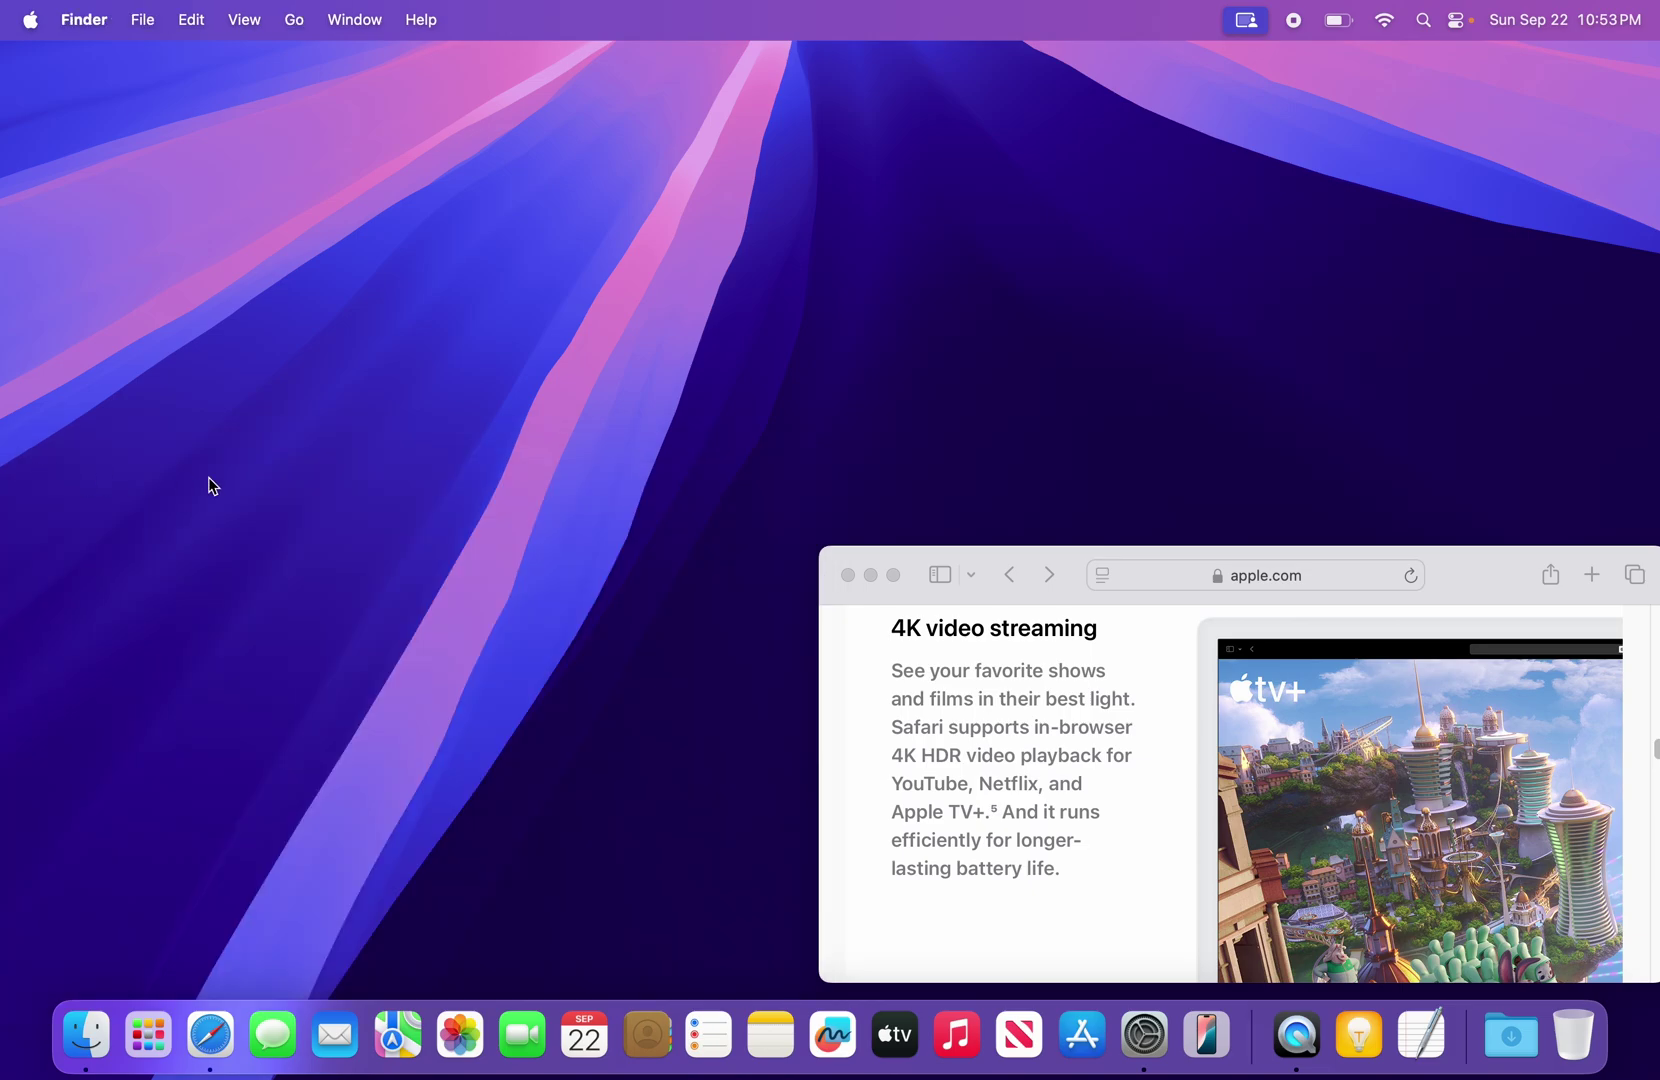
click(1071, 604)
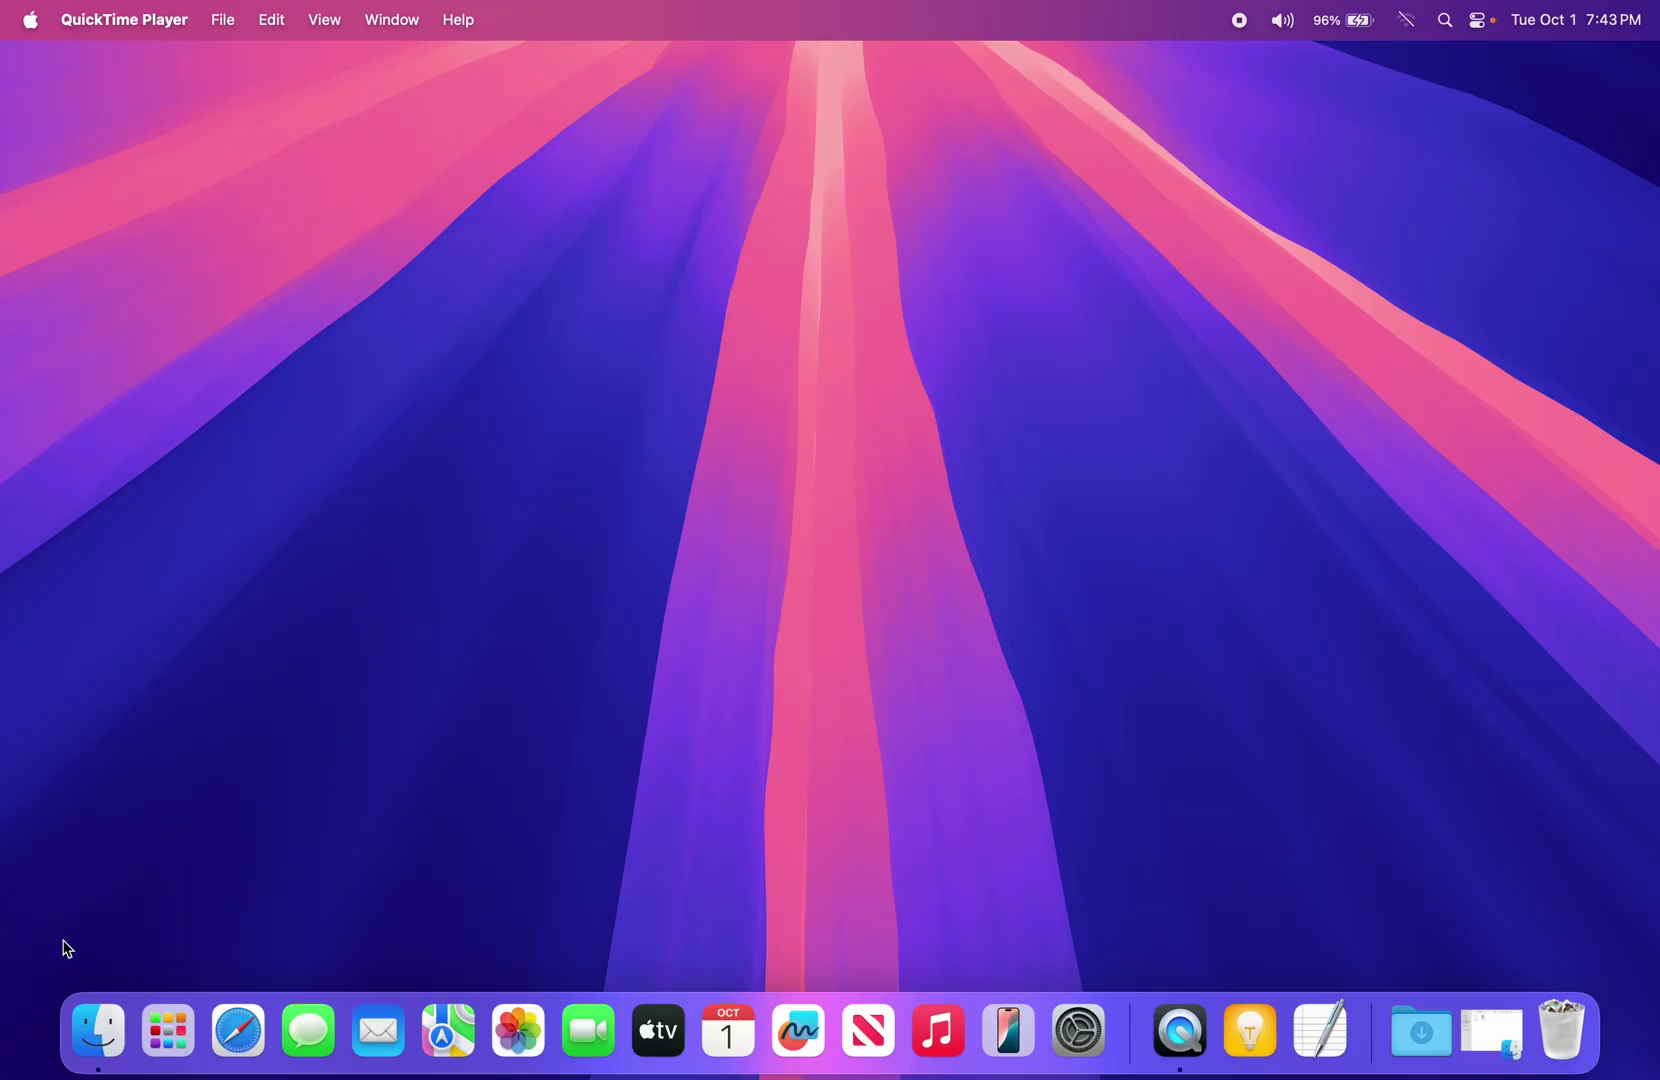
Open a Finder window on Documents, widen it, and bring up the toolbar's context menu
click(101, 1032)
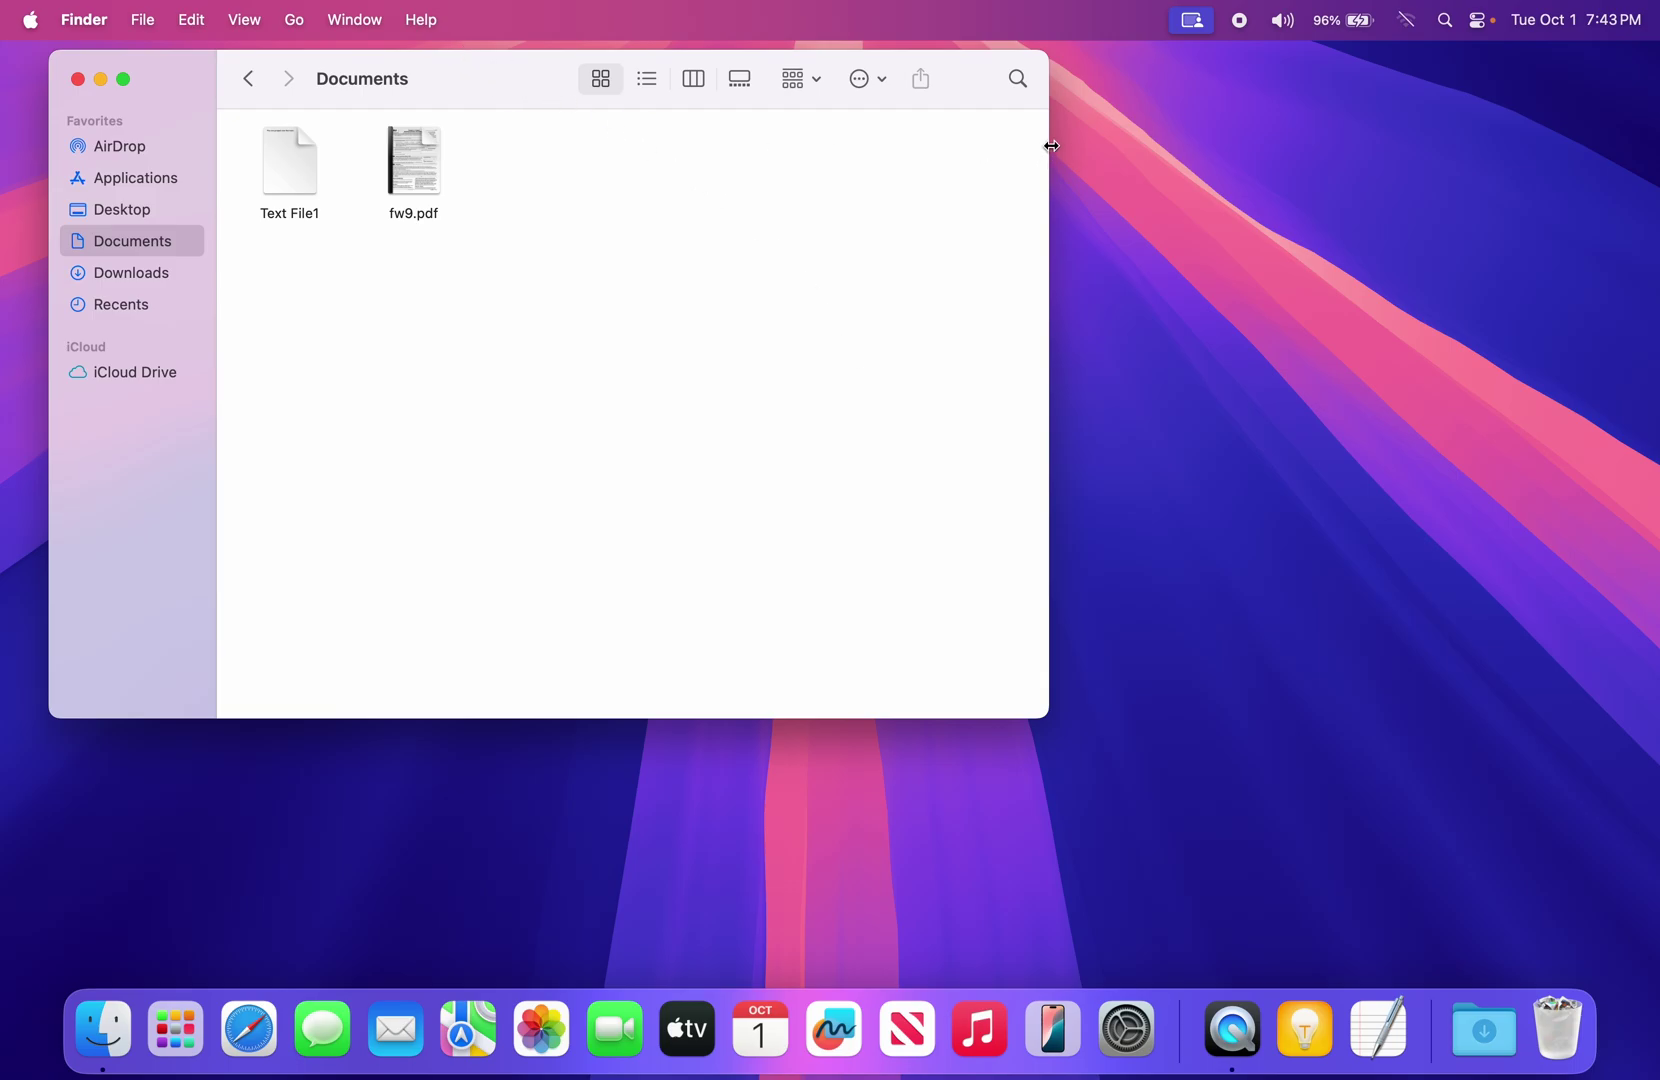
drag(1060, 143, 1268, 144)
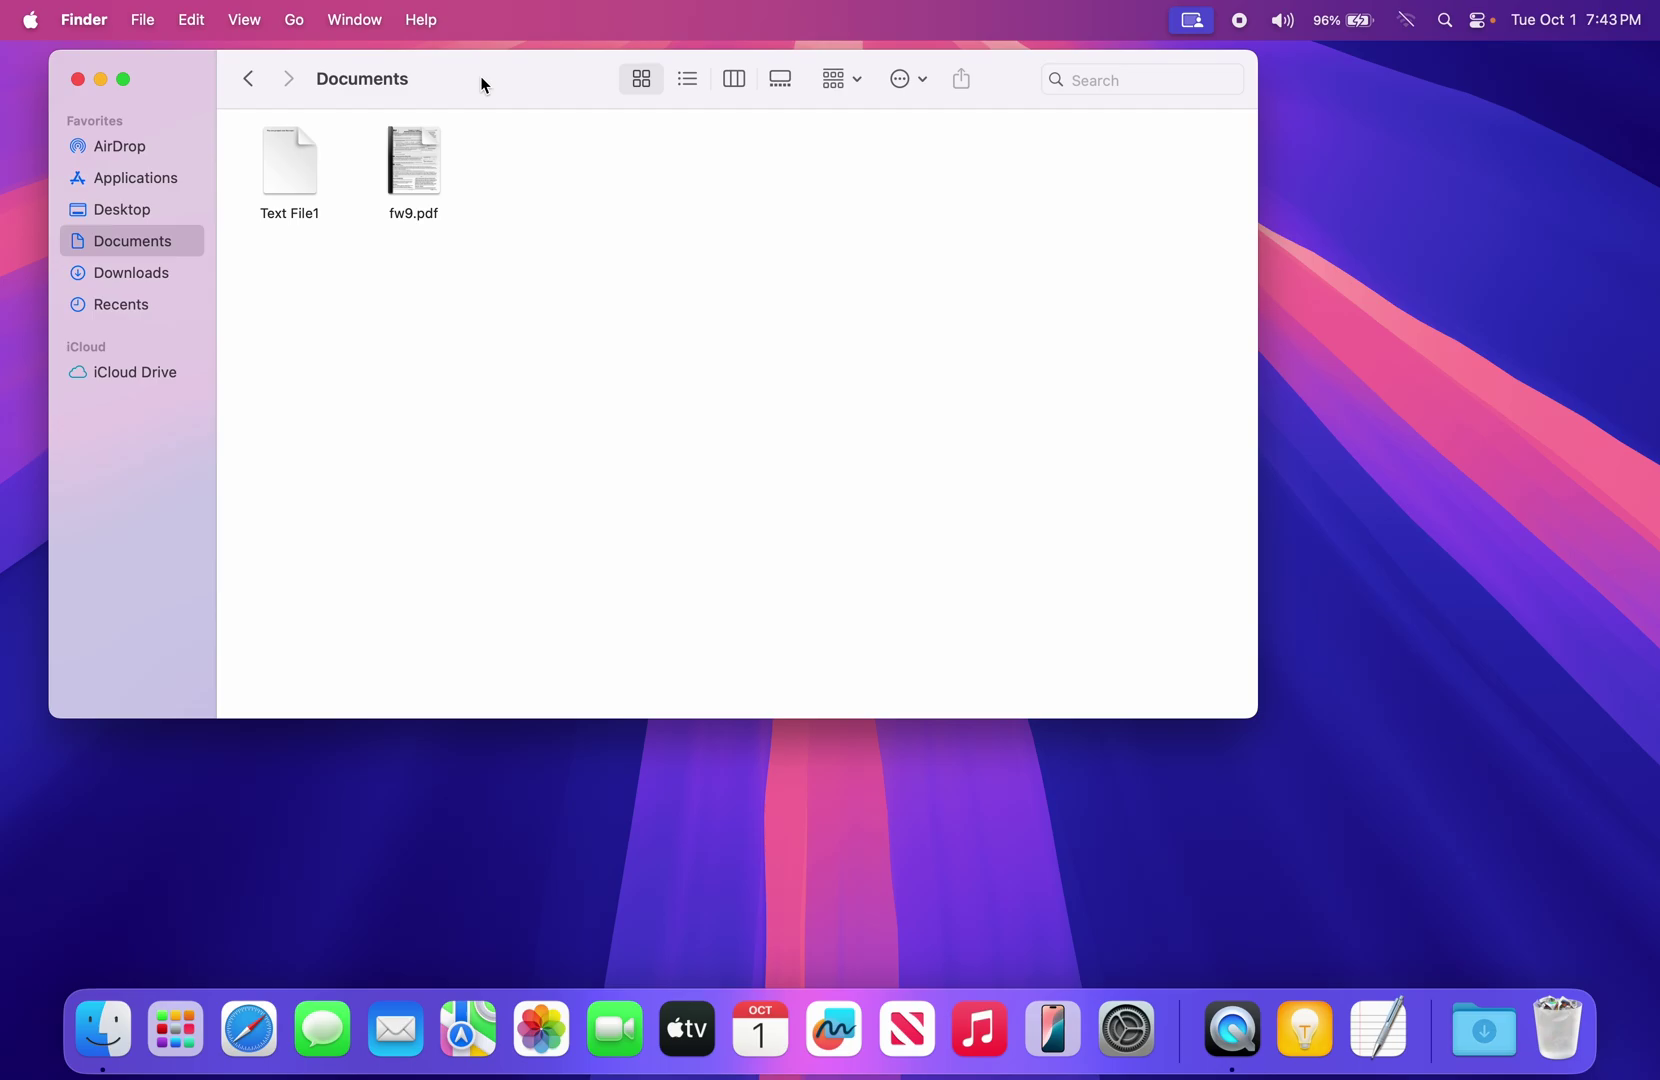
right_click(503, 85)
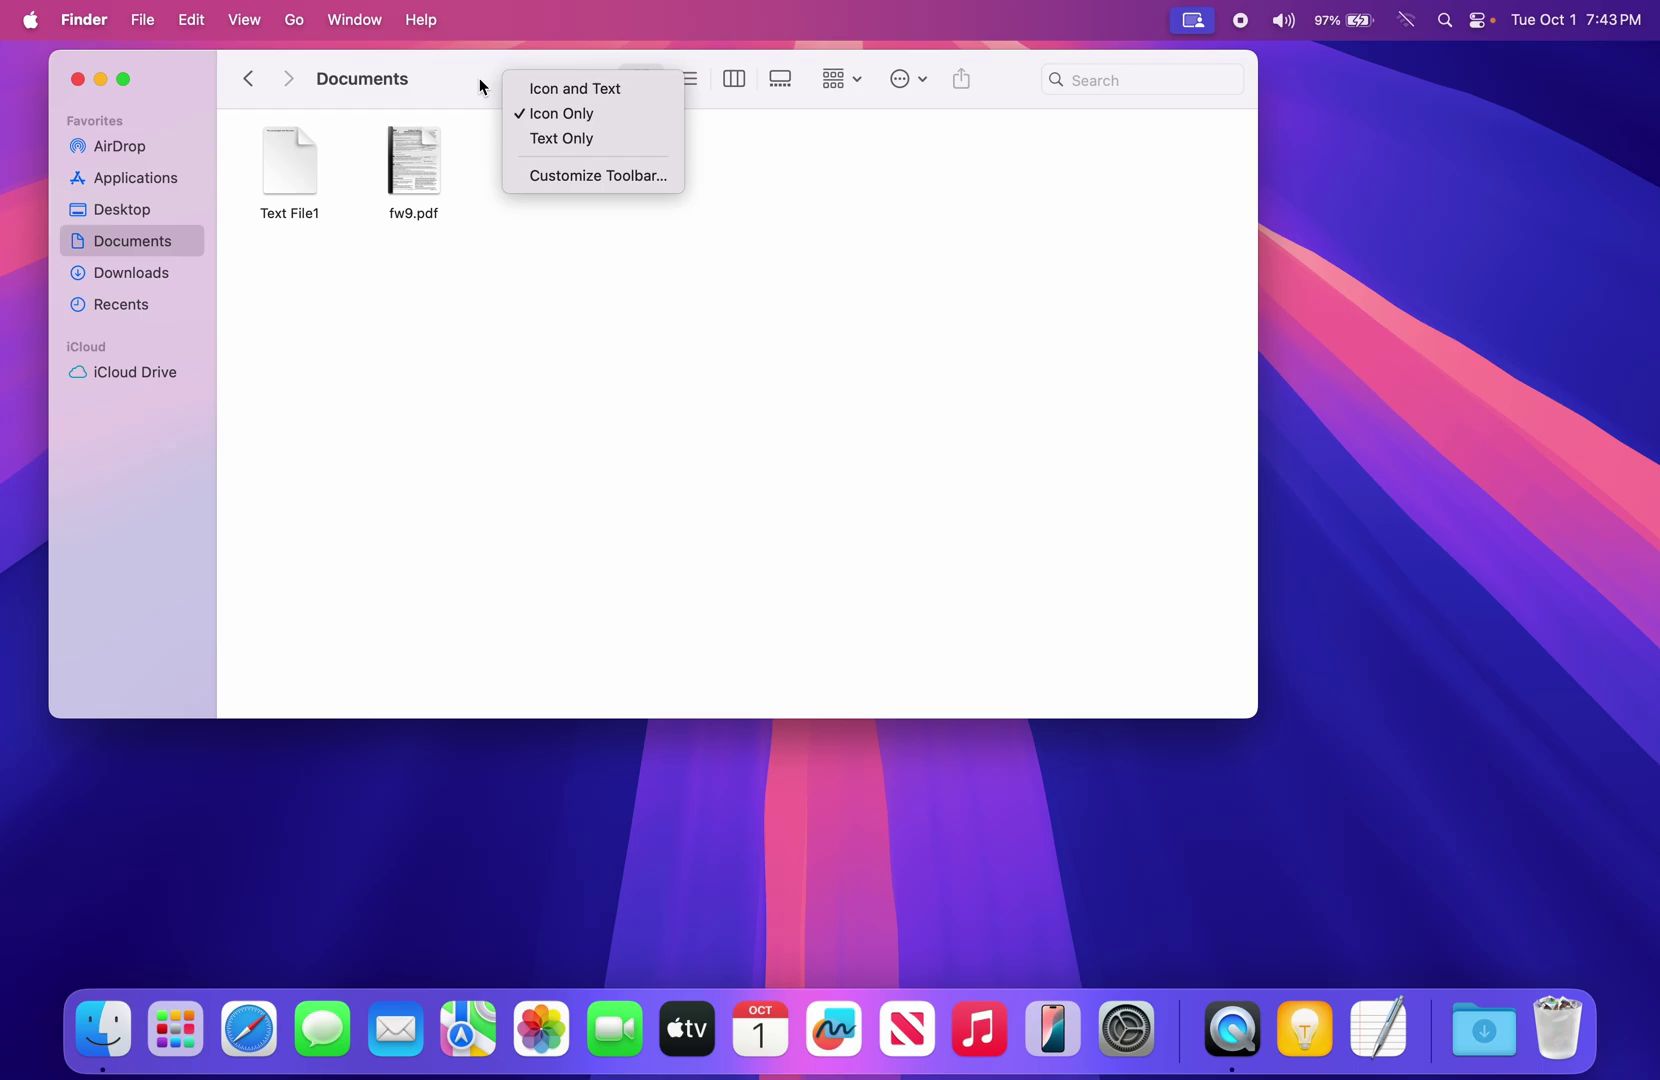
Start customizing the Finder toolbar and set it to show Icon and Text
click(582, 178)
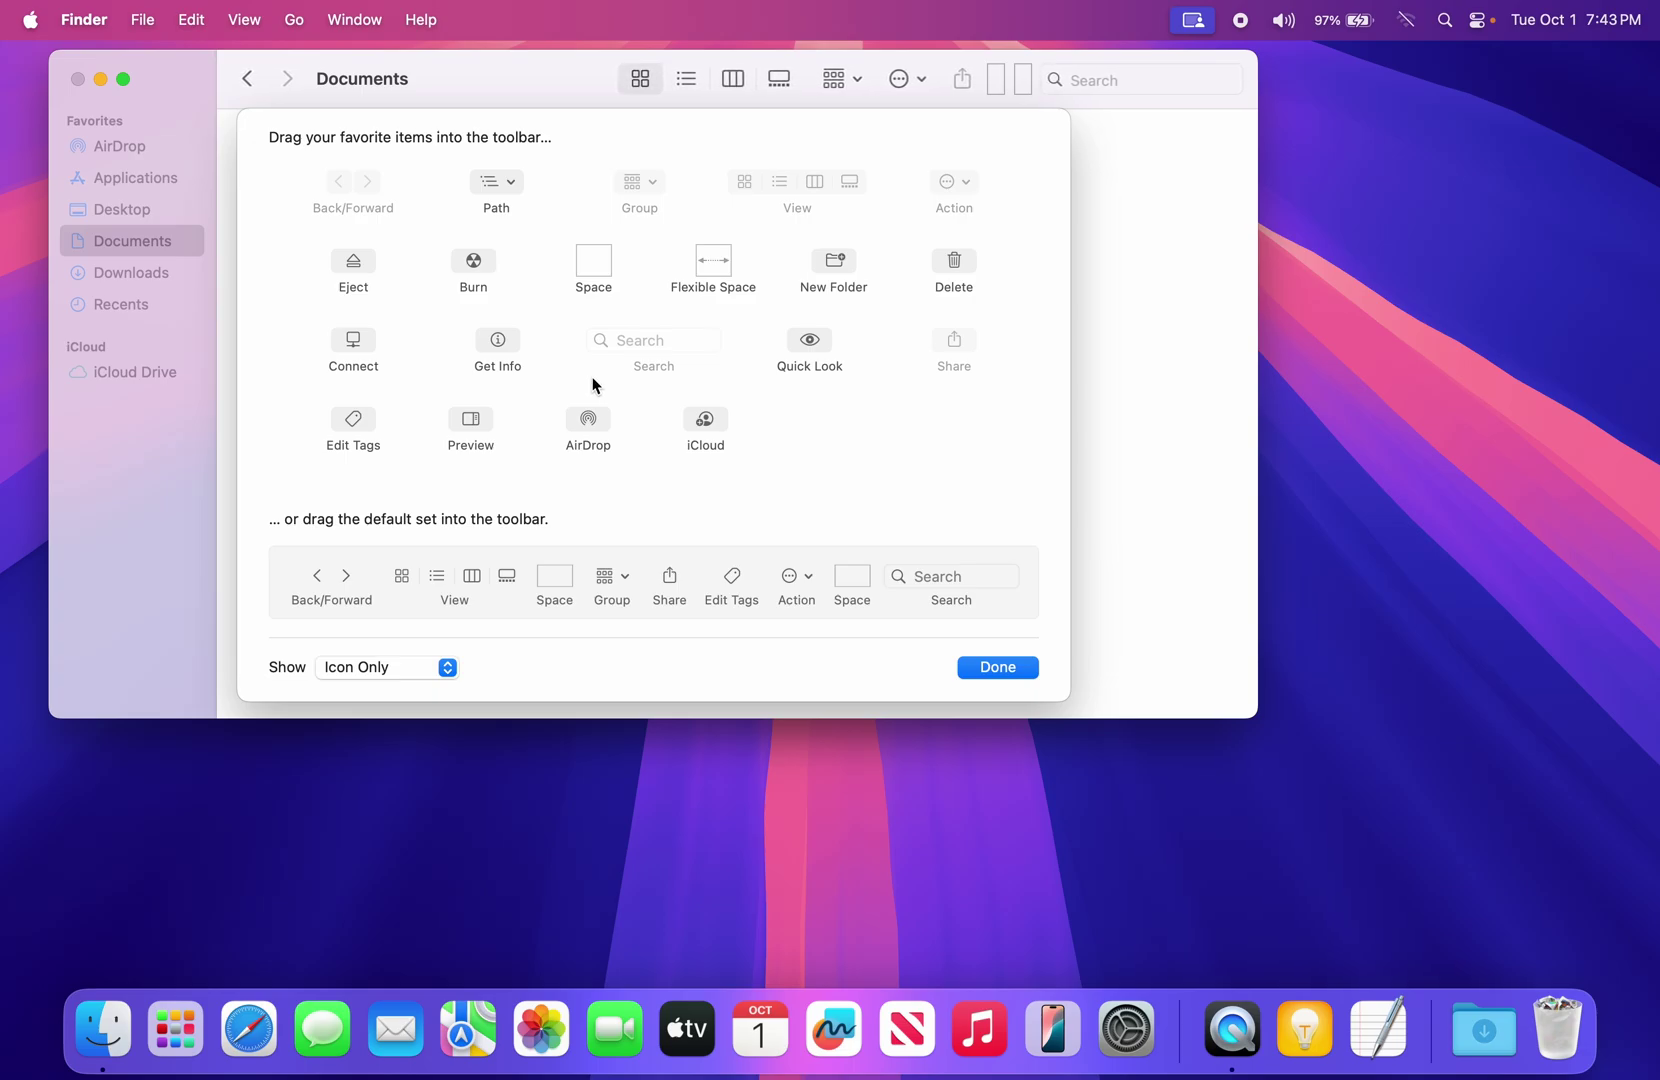
click(410, 667)
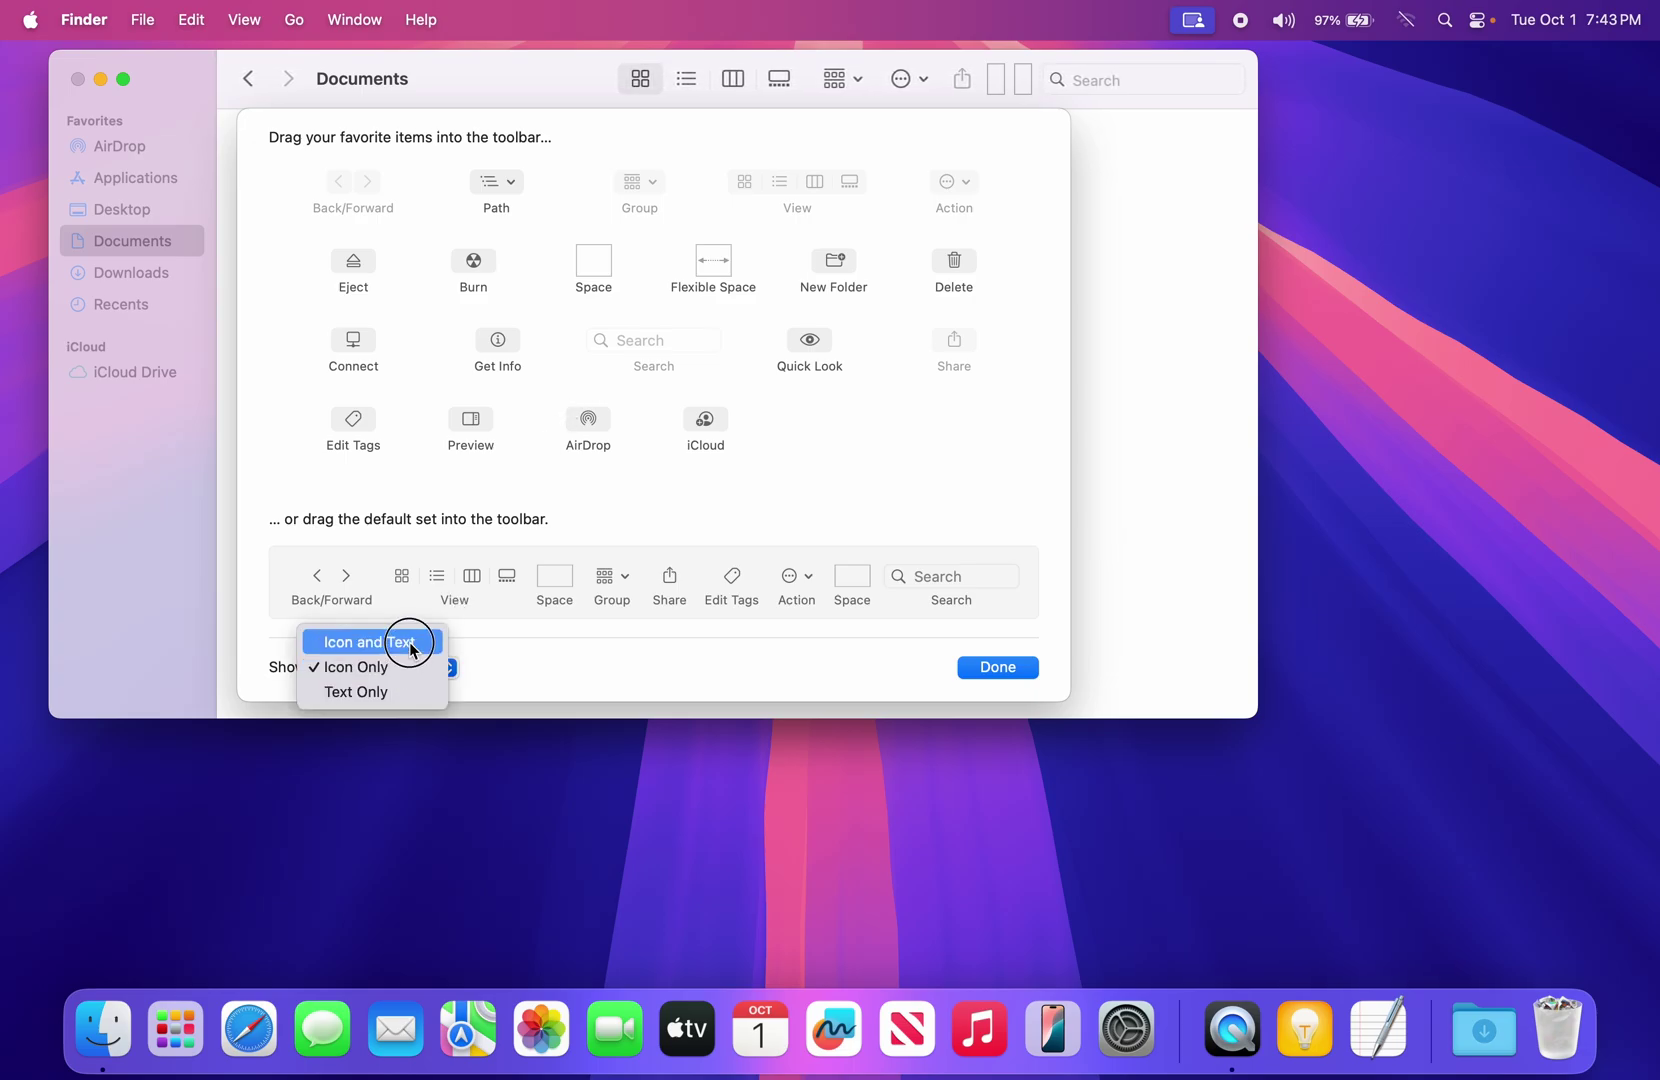
click(410, 644)
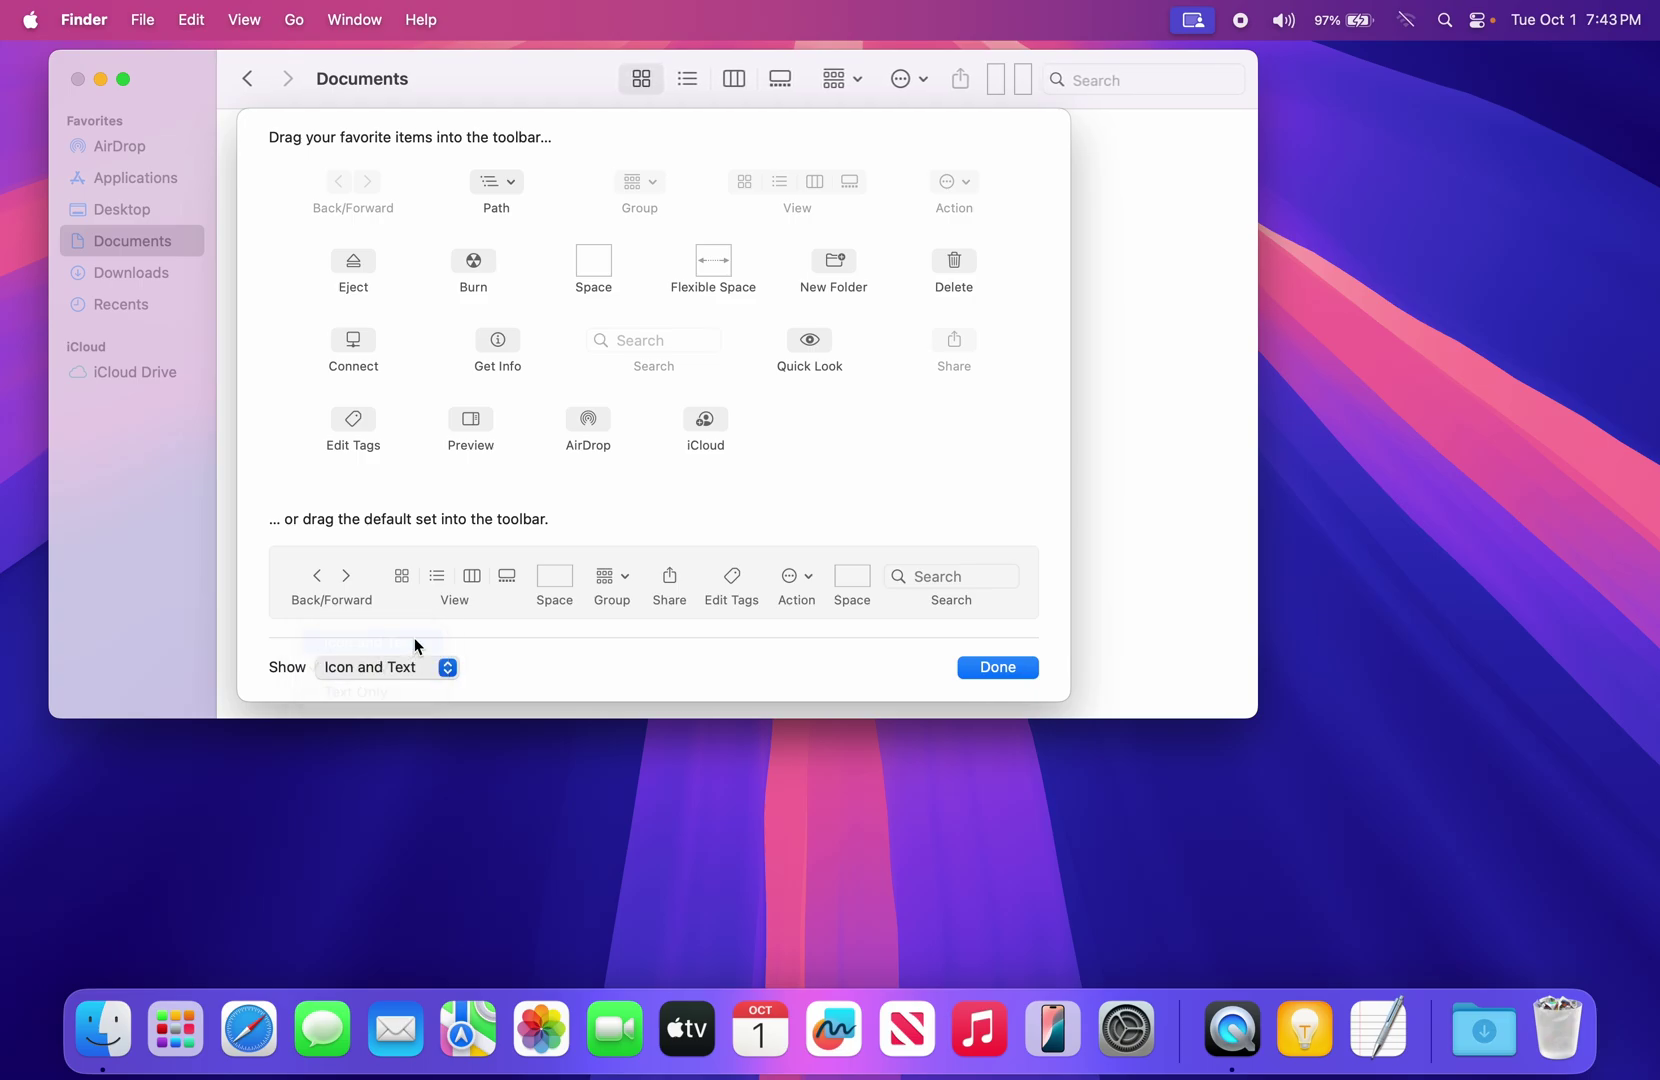
Remove Group, Action and Share from the toolbar, and add Get Info, Quick Look and Delete
drag(808, 92, 796, 178)
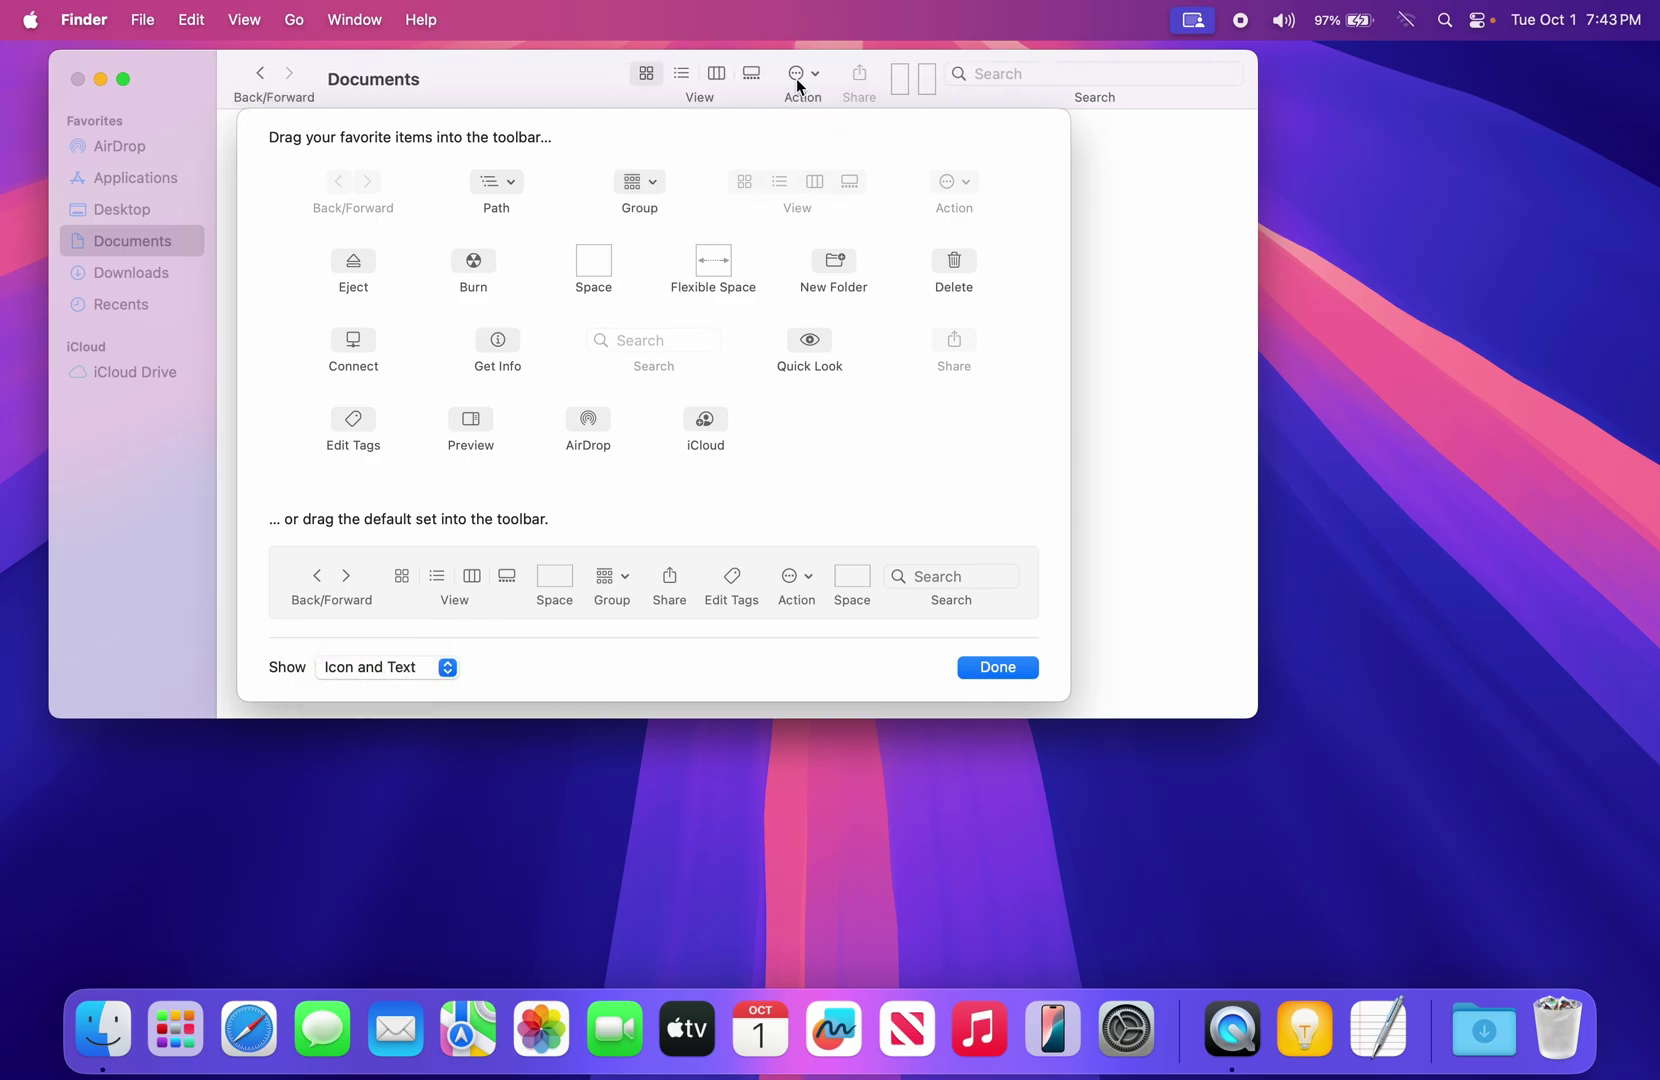
drag(801, 75, 808, 140)
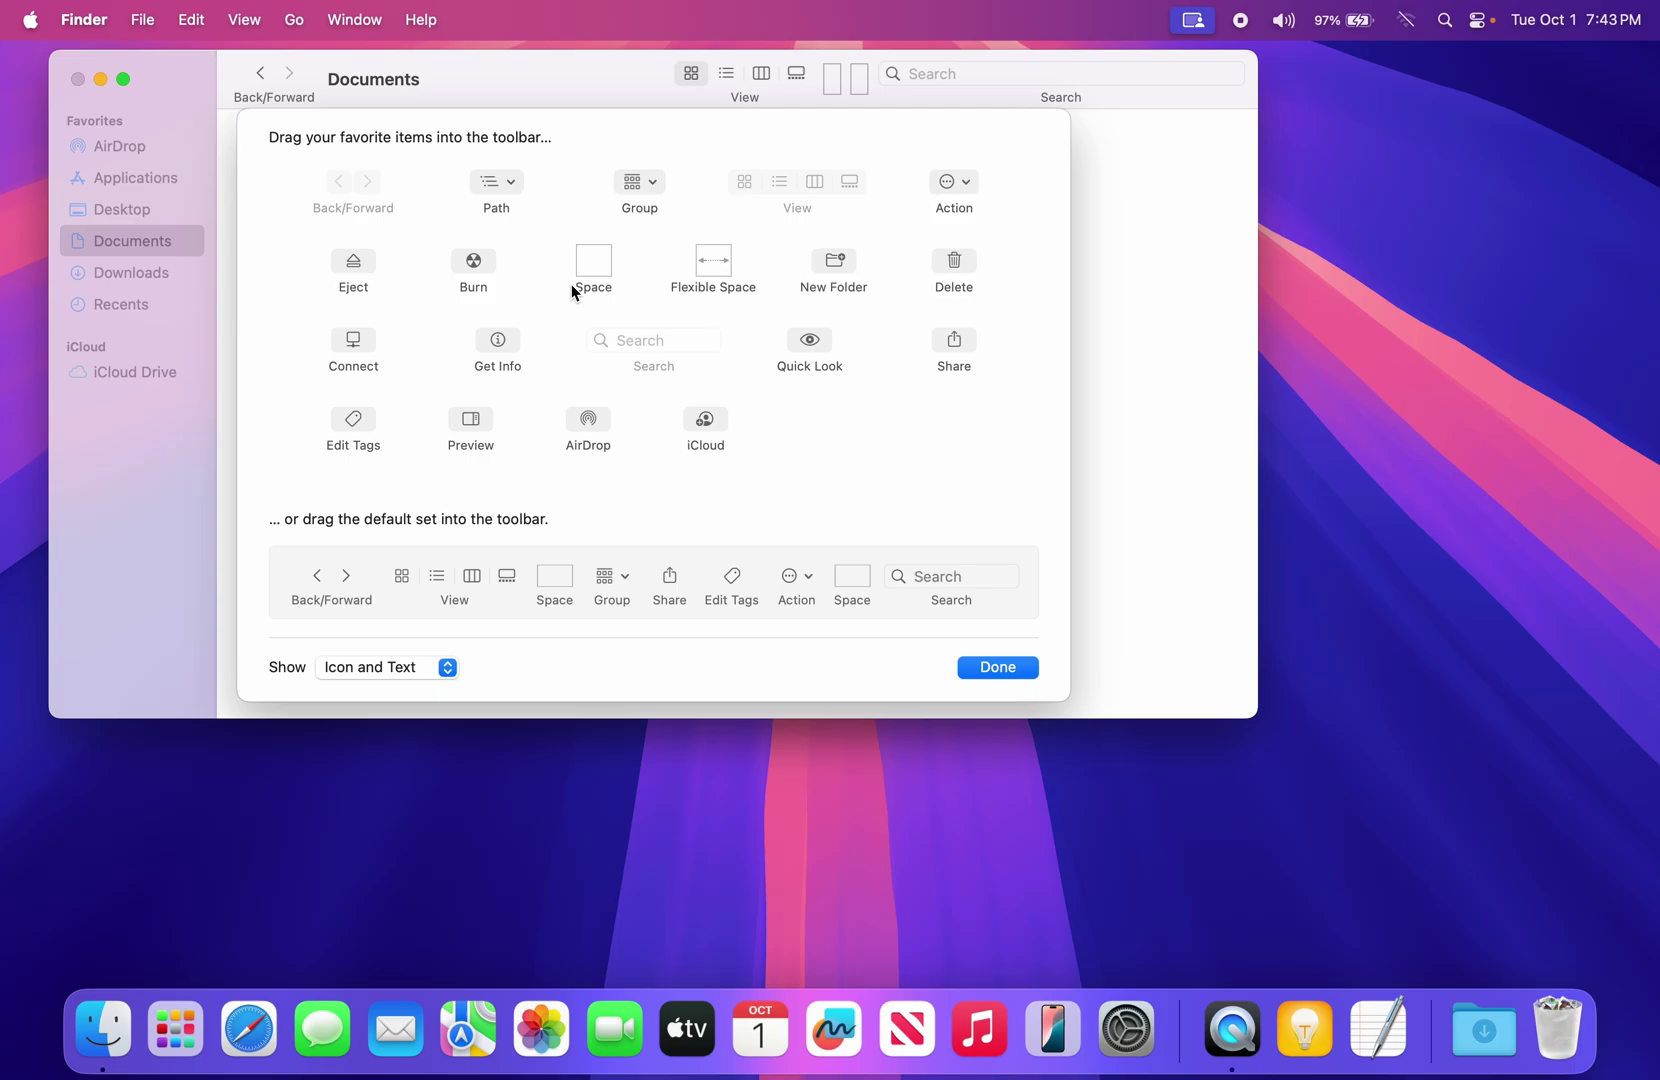
drag(498, 331, 809, 93)
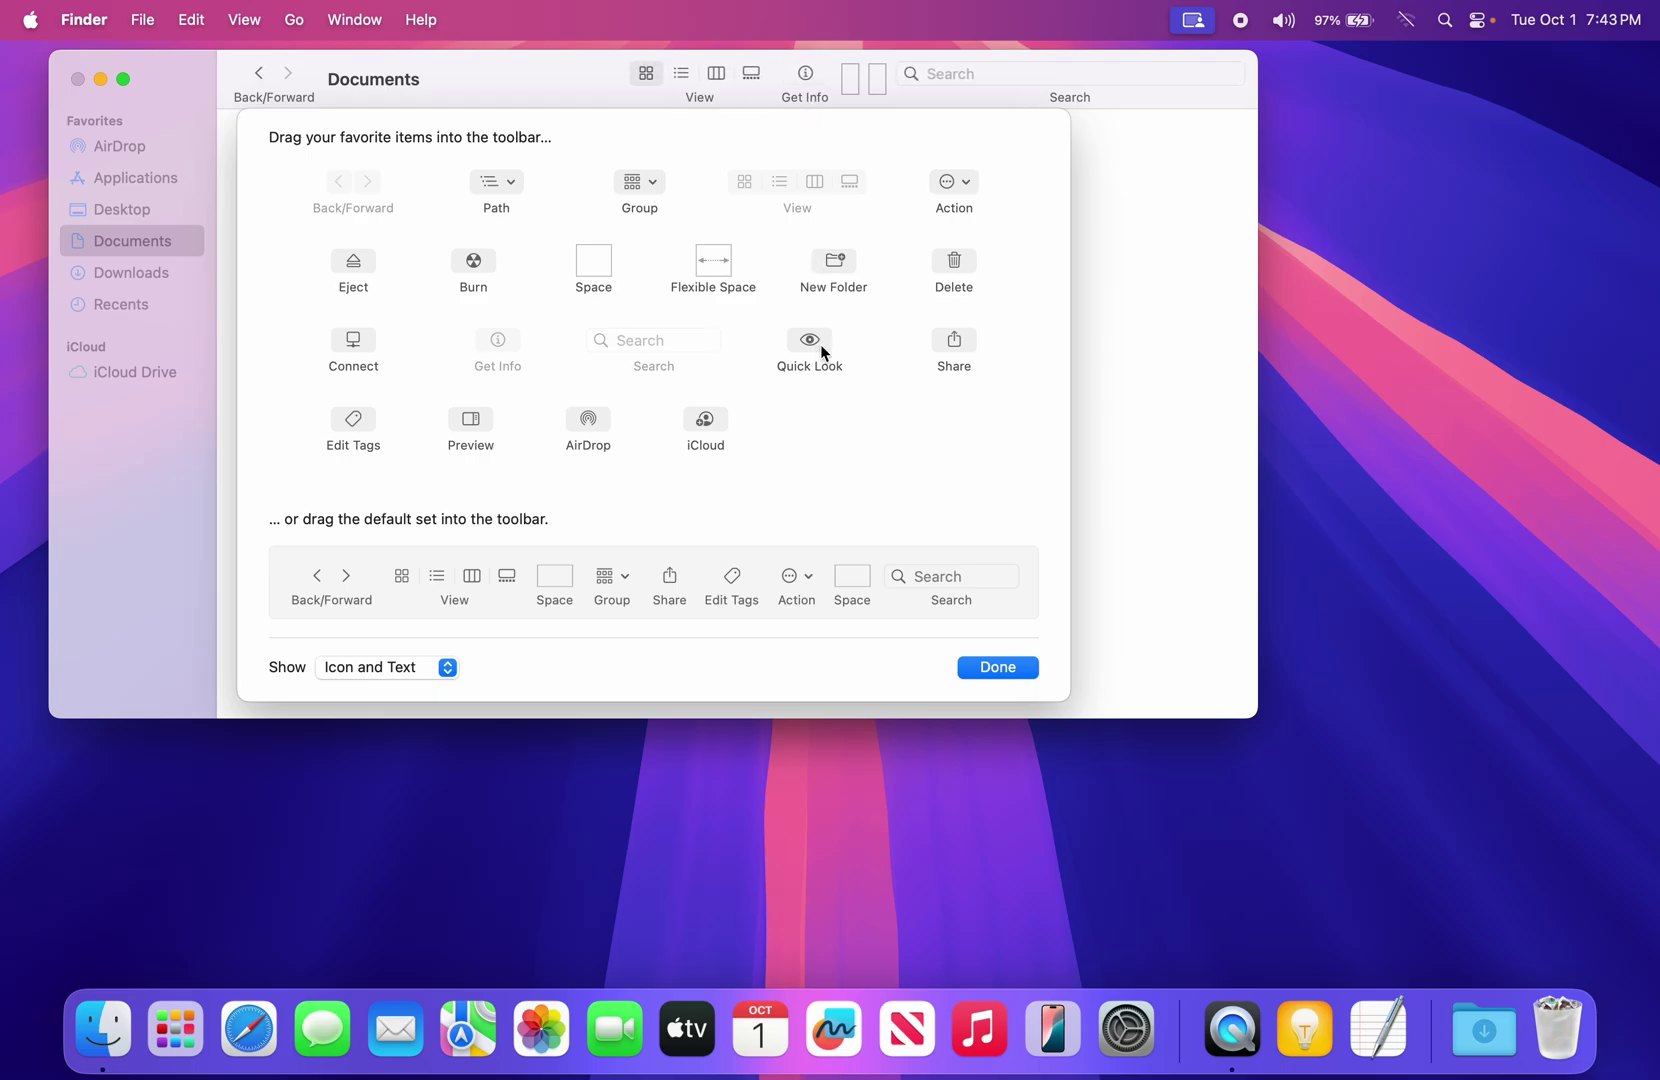
drag(819, 348, 866, 76)
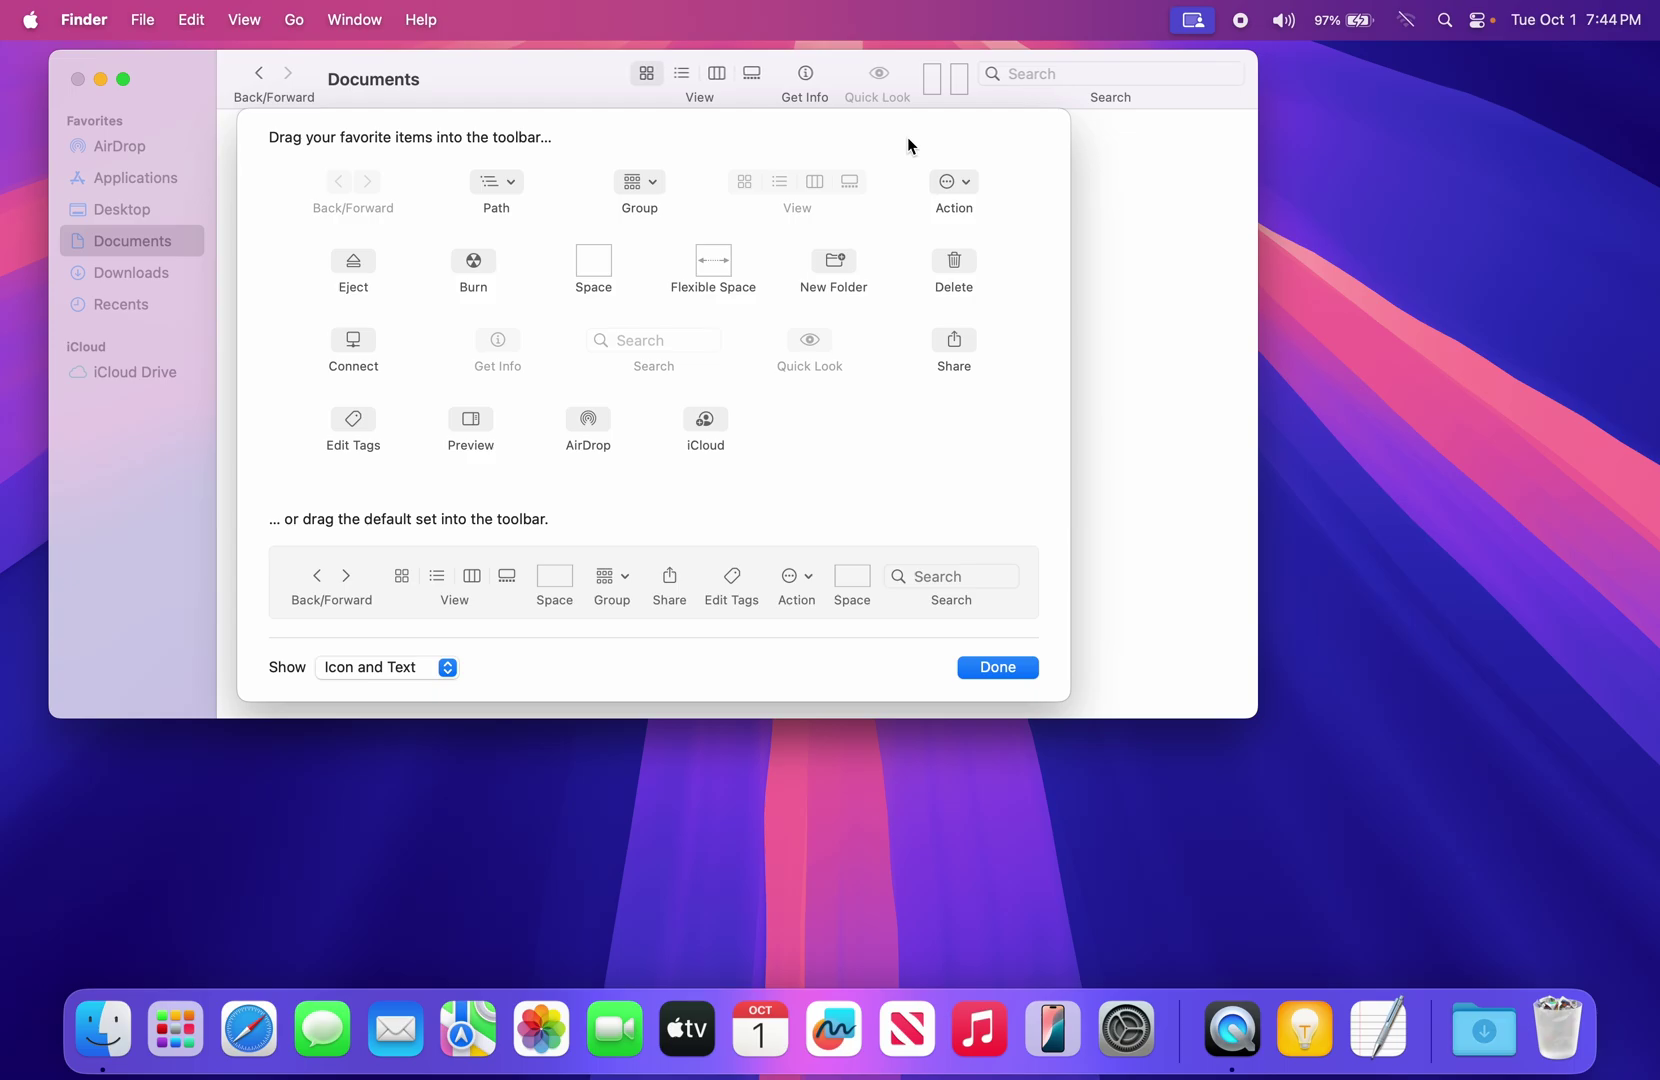
click(962, 270)
drag(962, 270, 919, 170)
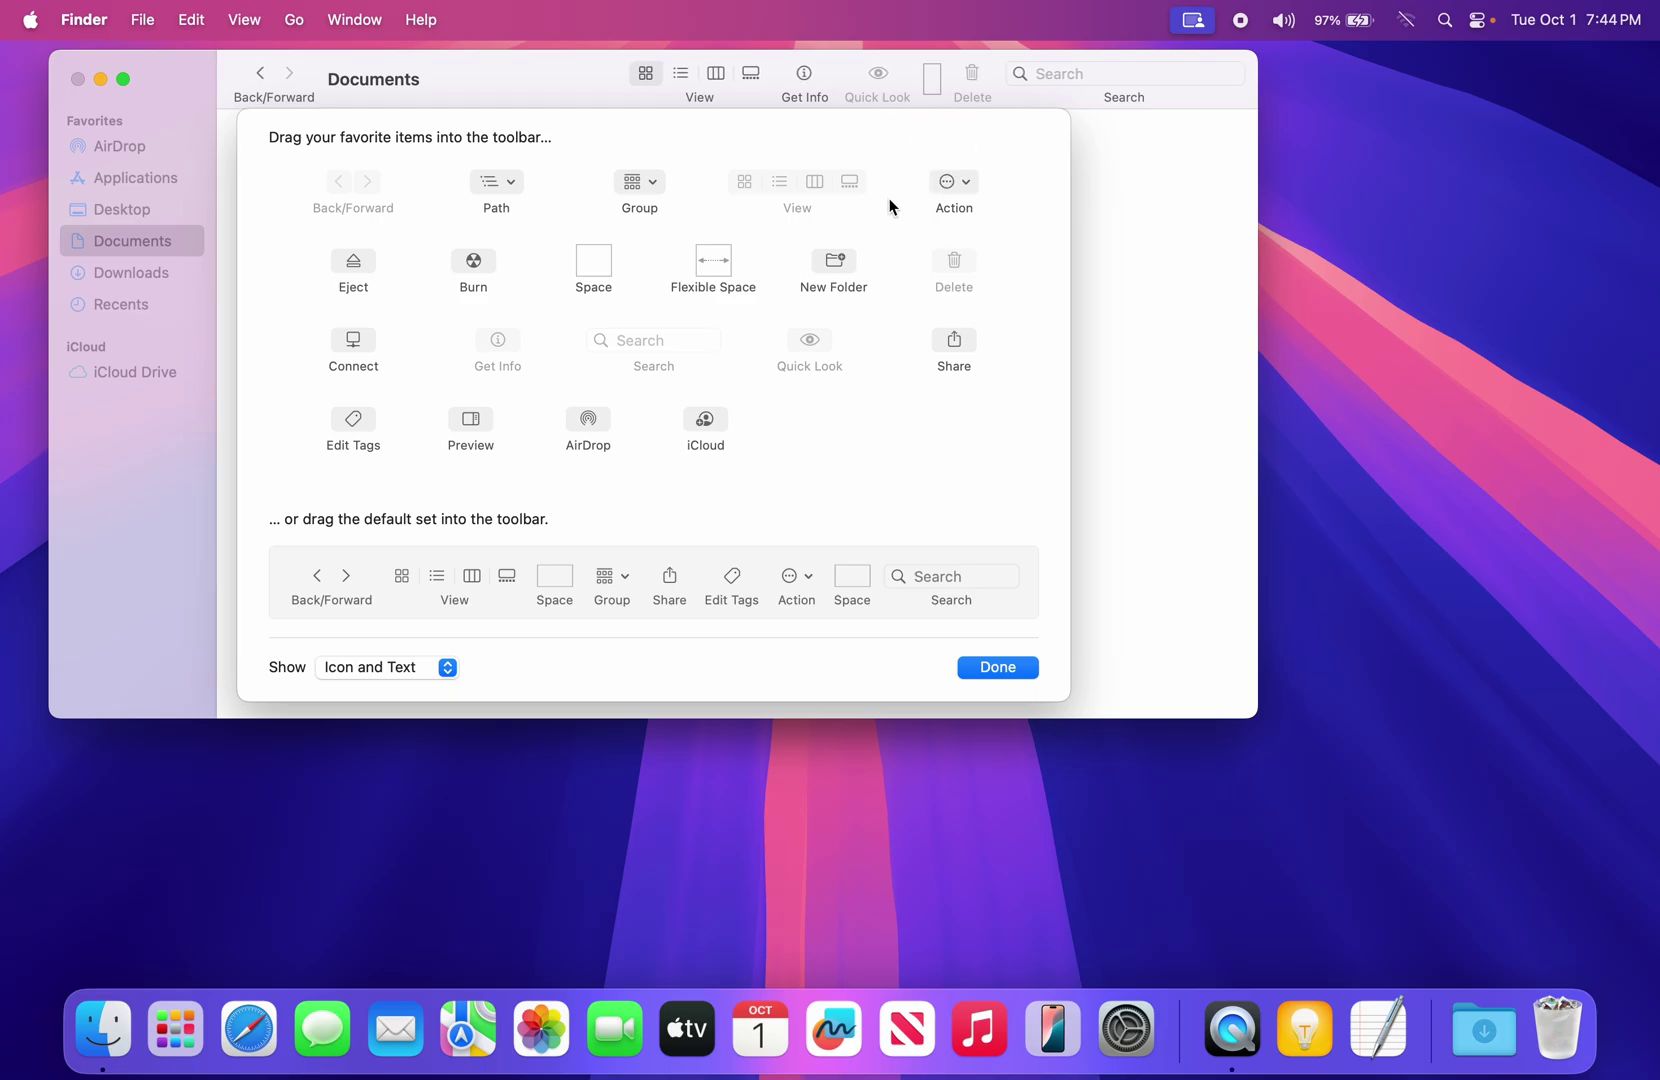
Finish customizing, turn on the status bar (2 items, 206.01 GB available) and slightly enlarge the icons
click(1000, 668)
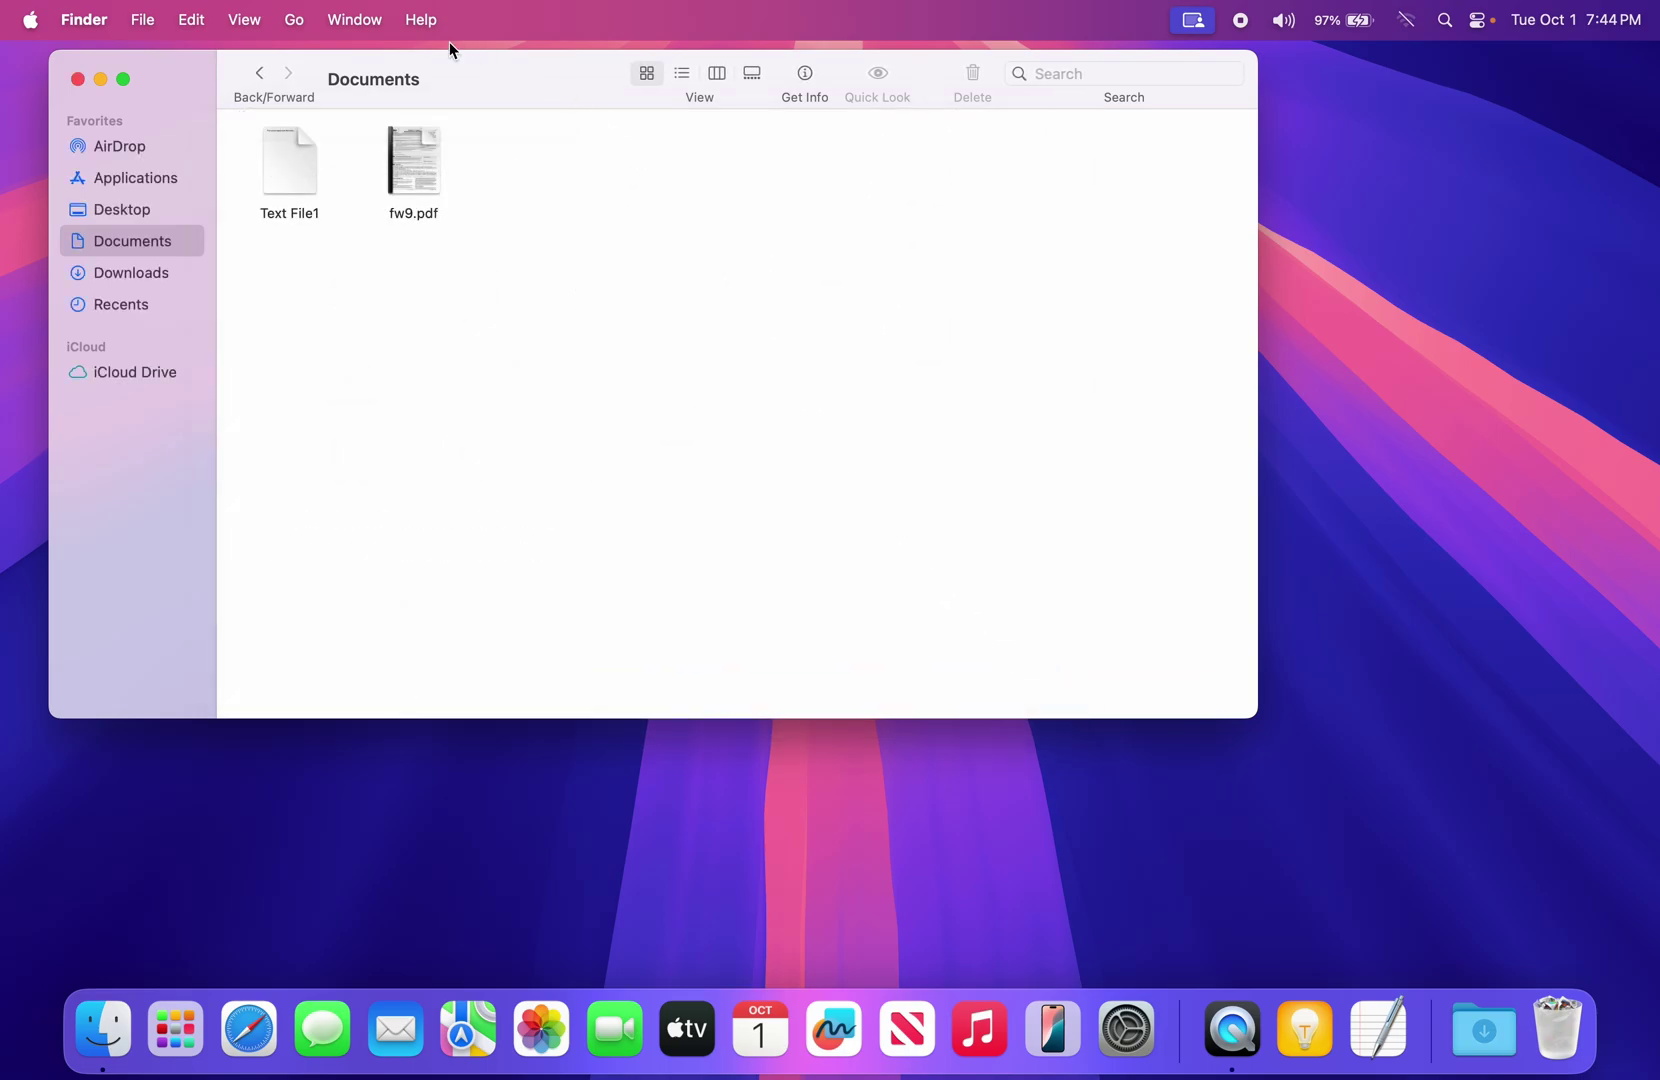
click(242, 24)
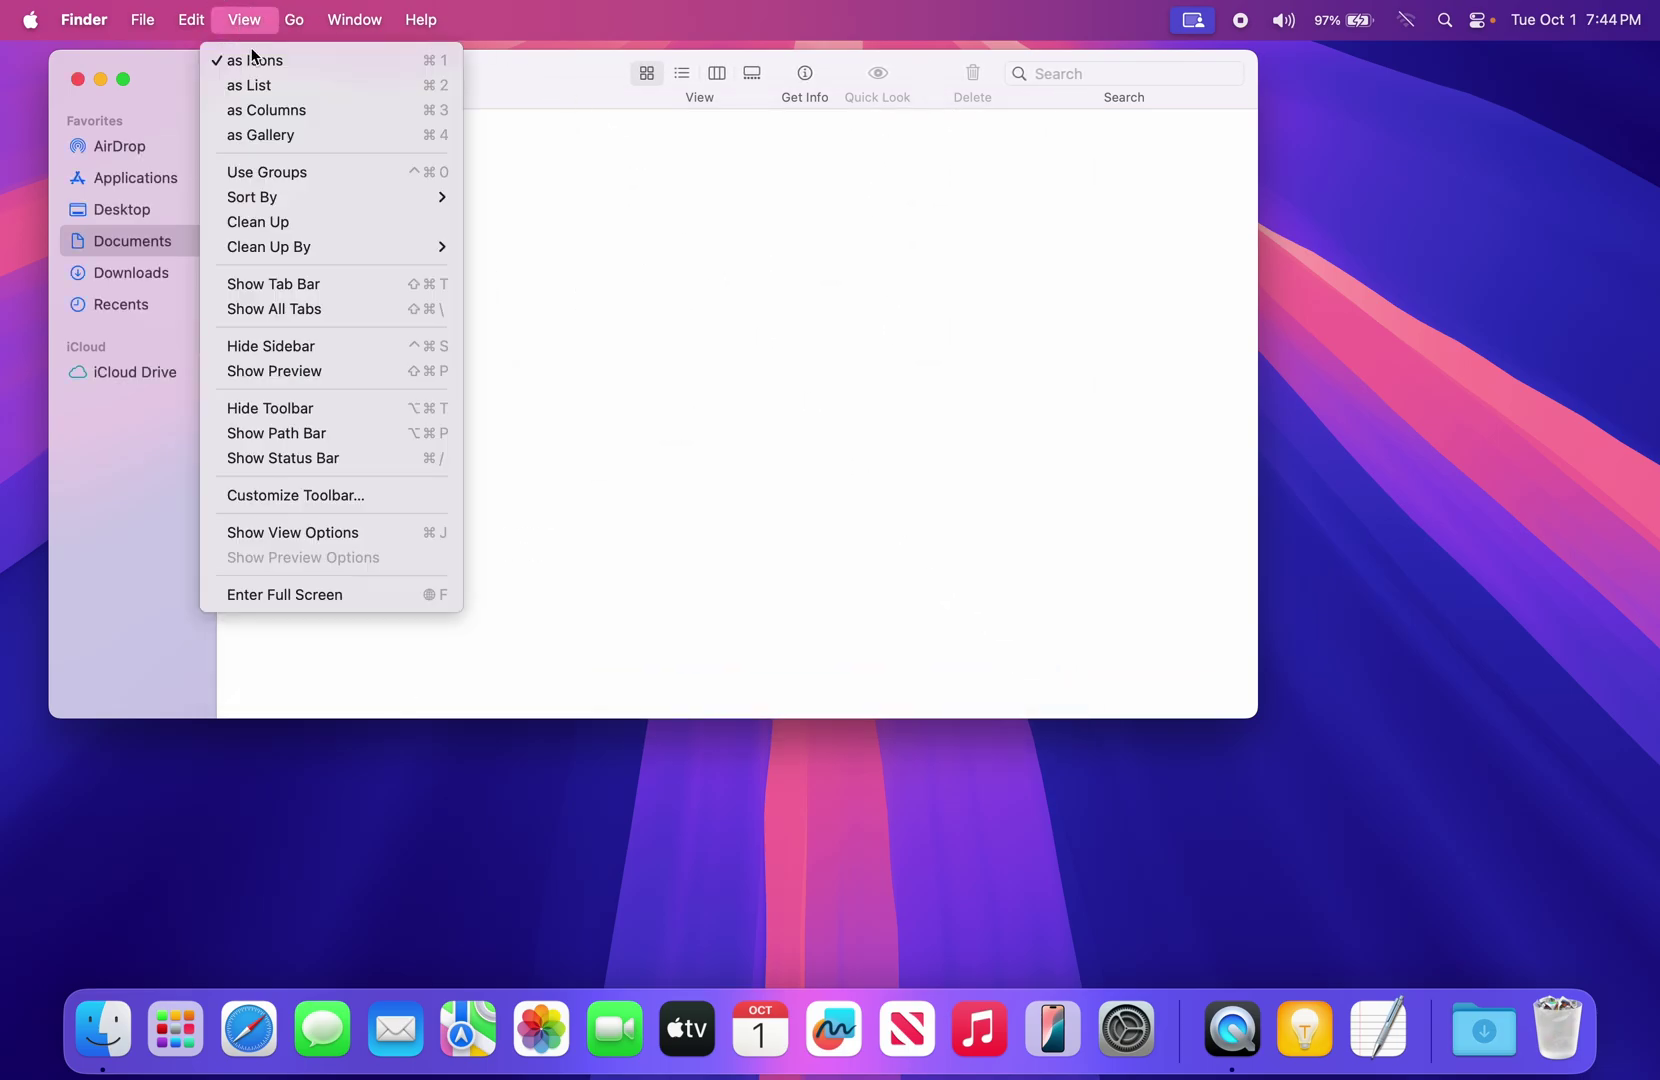
click(278, 460)
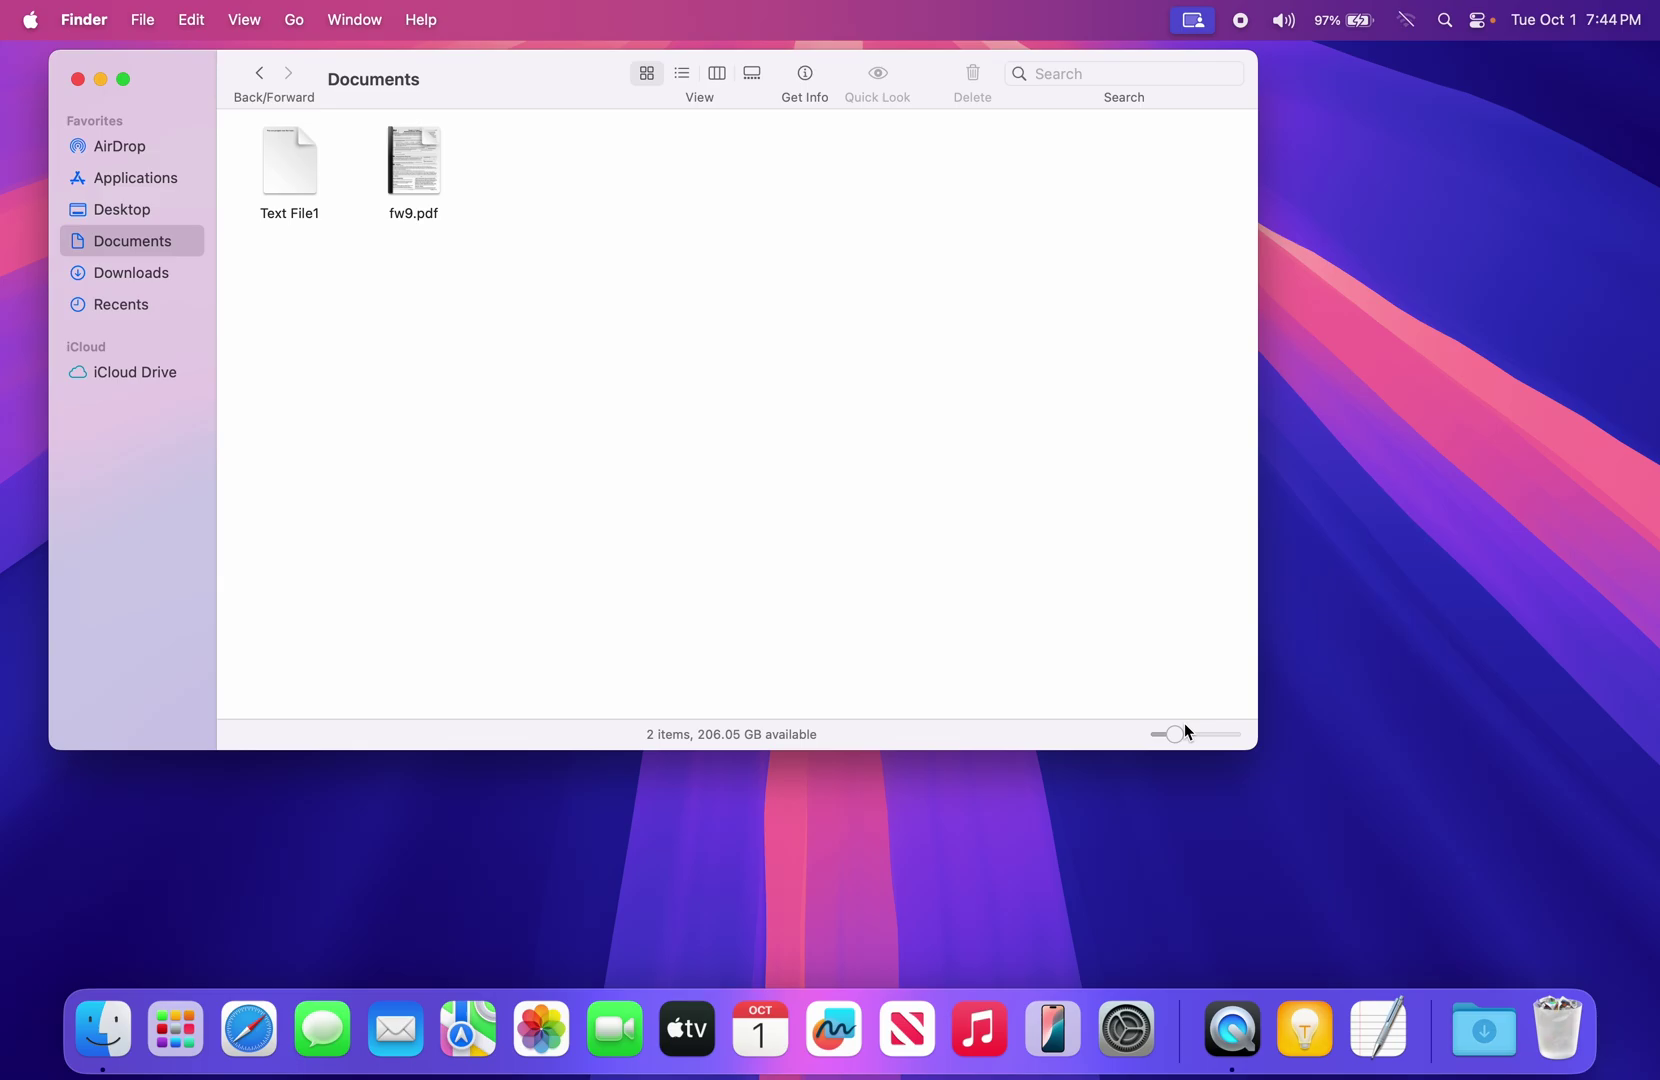
mouse_move(1180, 737)
mouse_down()
mouse_move(1204, 728)
mouse_move(1190, 737)
mouse_up()
In Finder Settings, make new Finder windows open the mactech home folder
click(86, 20)
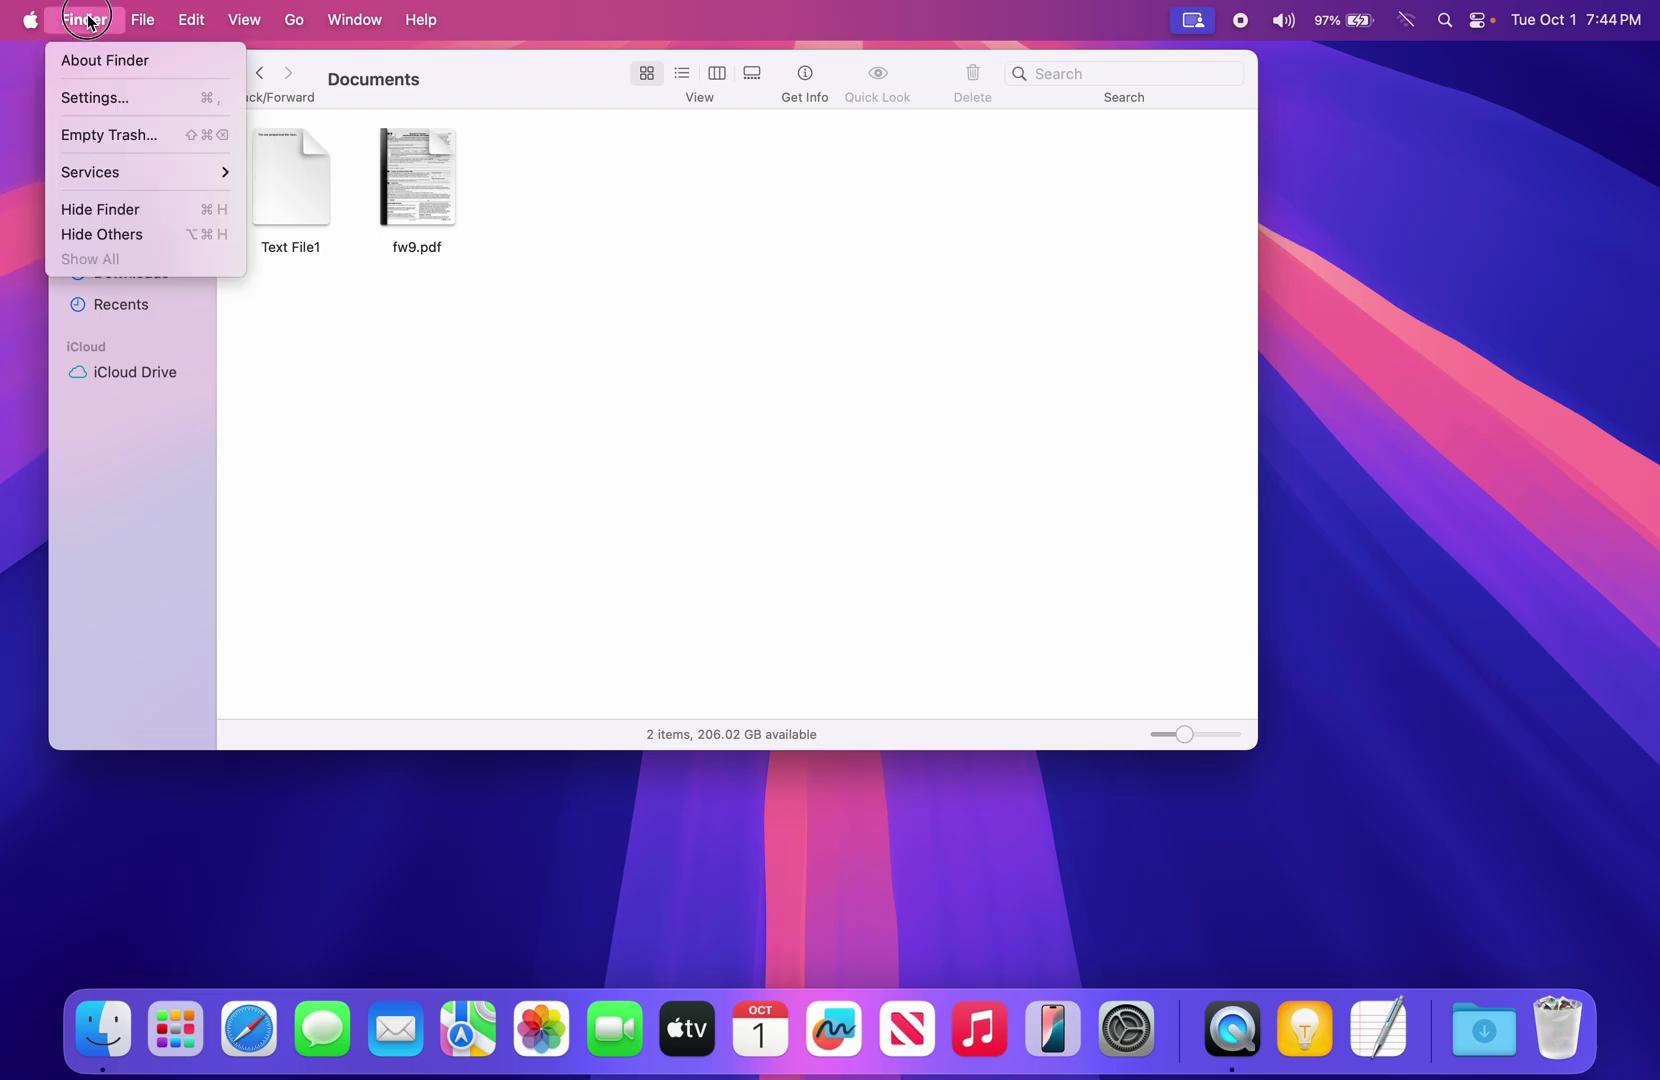
click(118, 98)
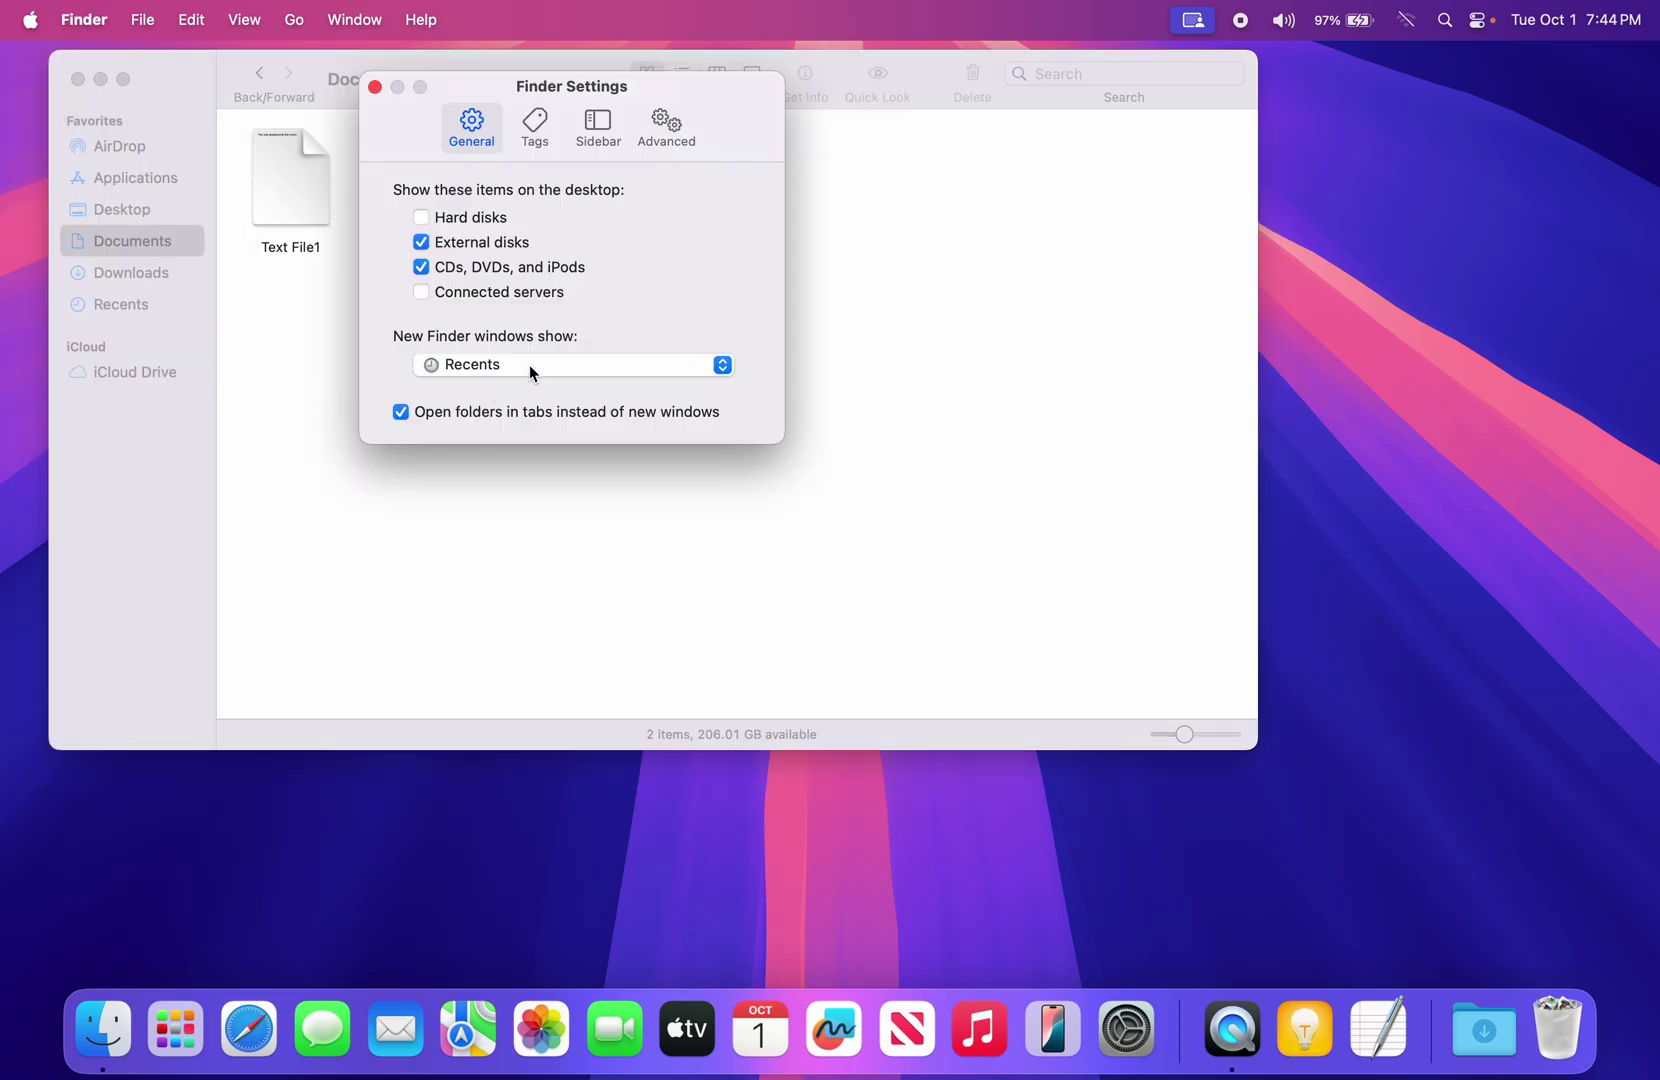
click(613, 366)
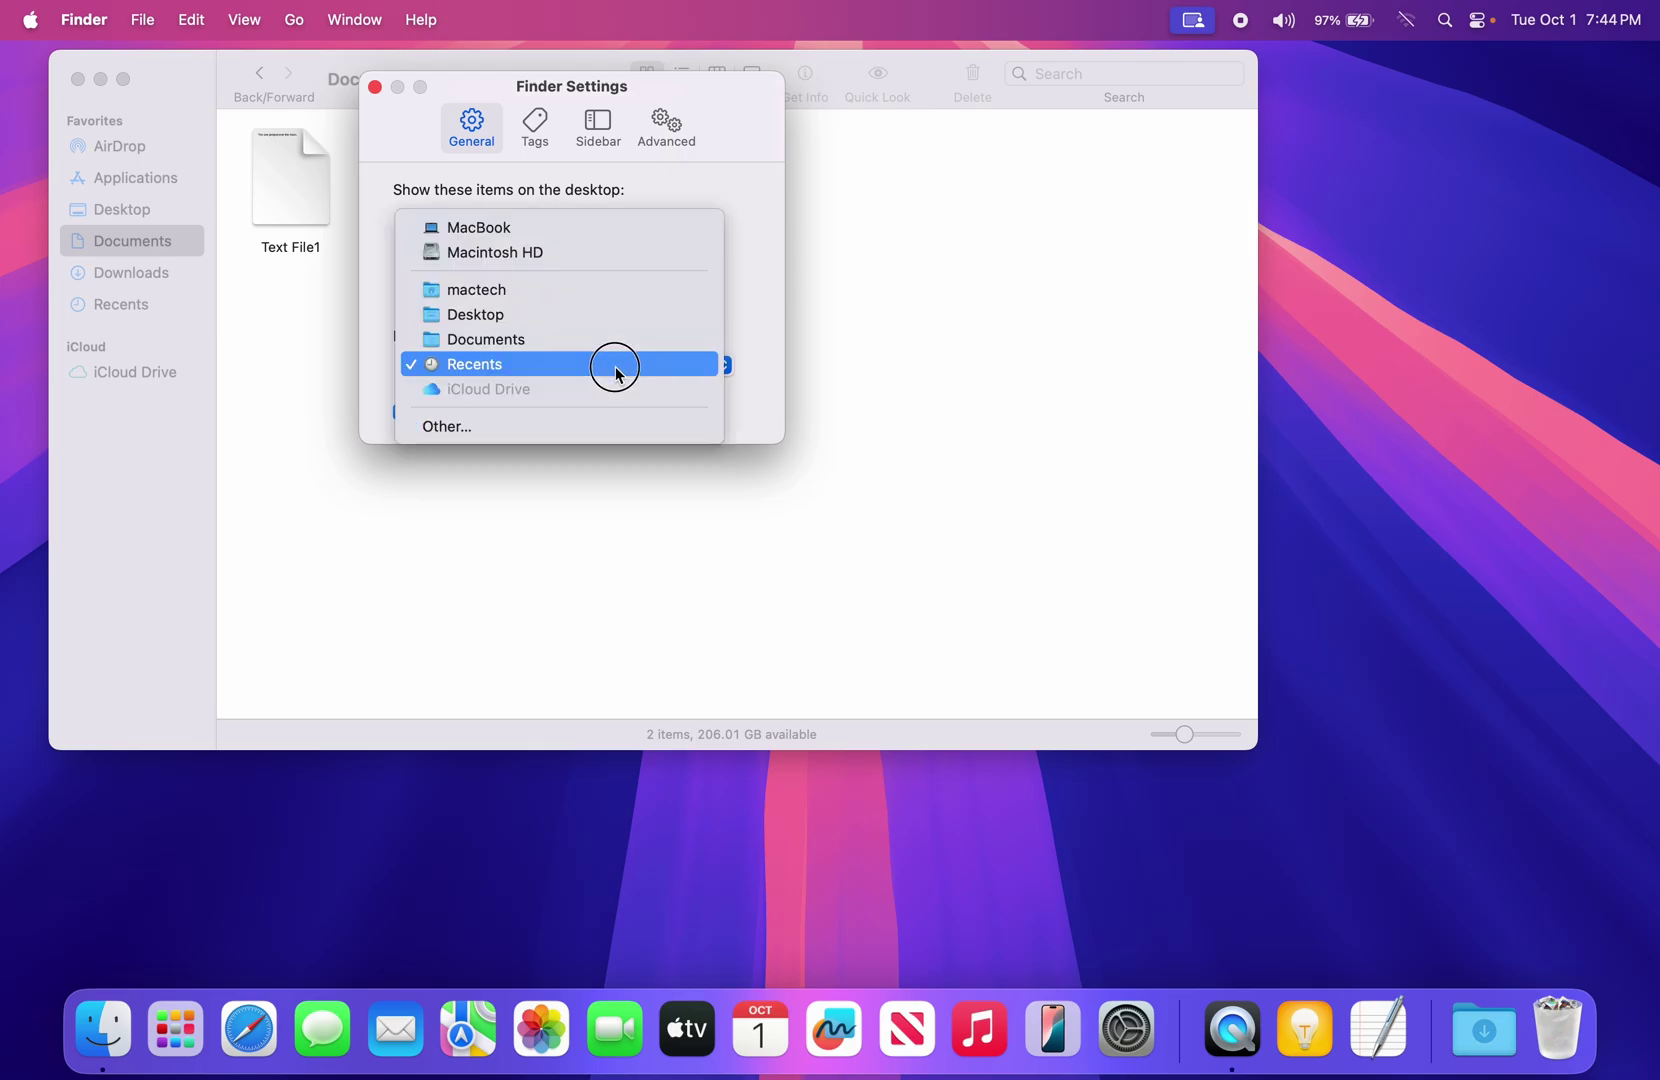
click(582, 289)
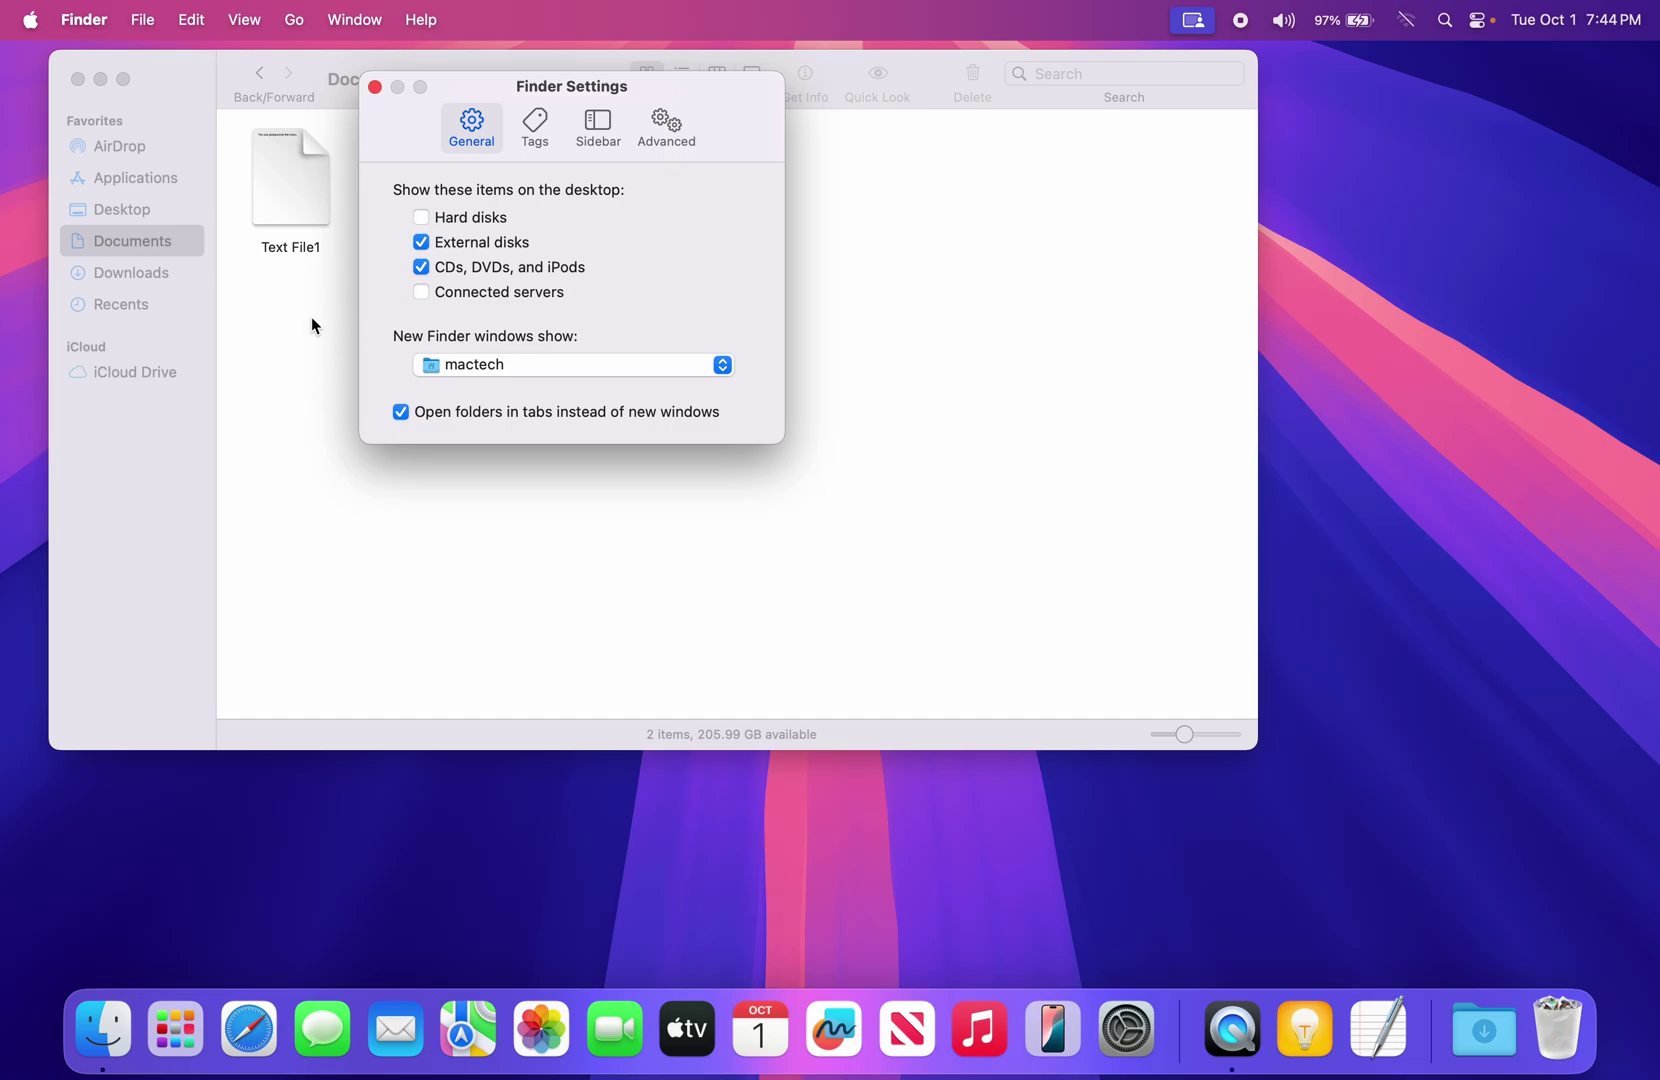
Close the Documents window, open a new mactech home-folder window, and reopen Finder Settings
click(77, 80)
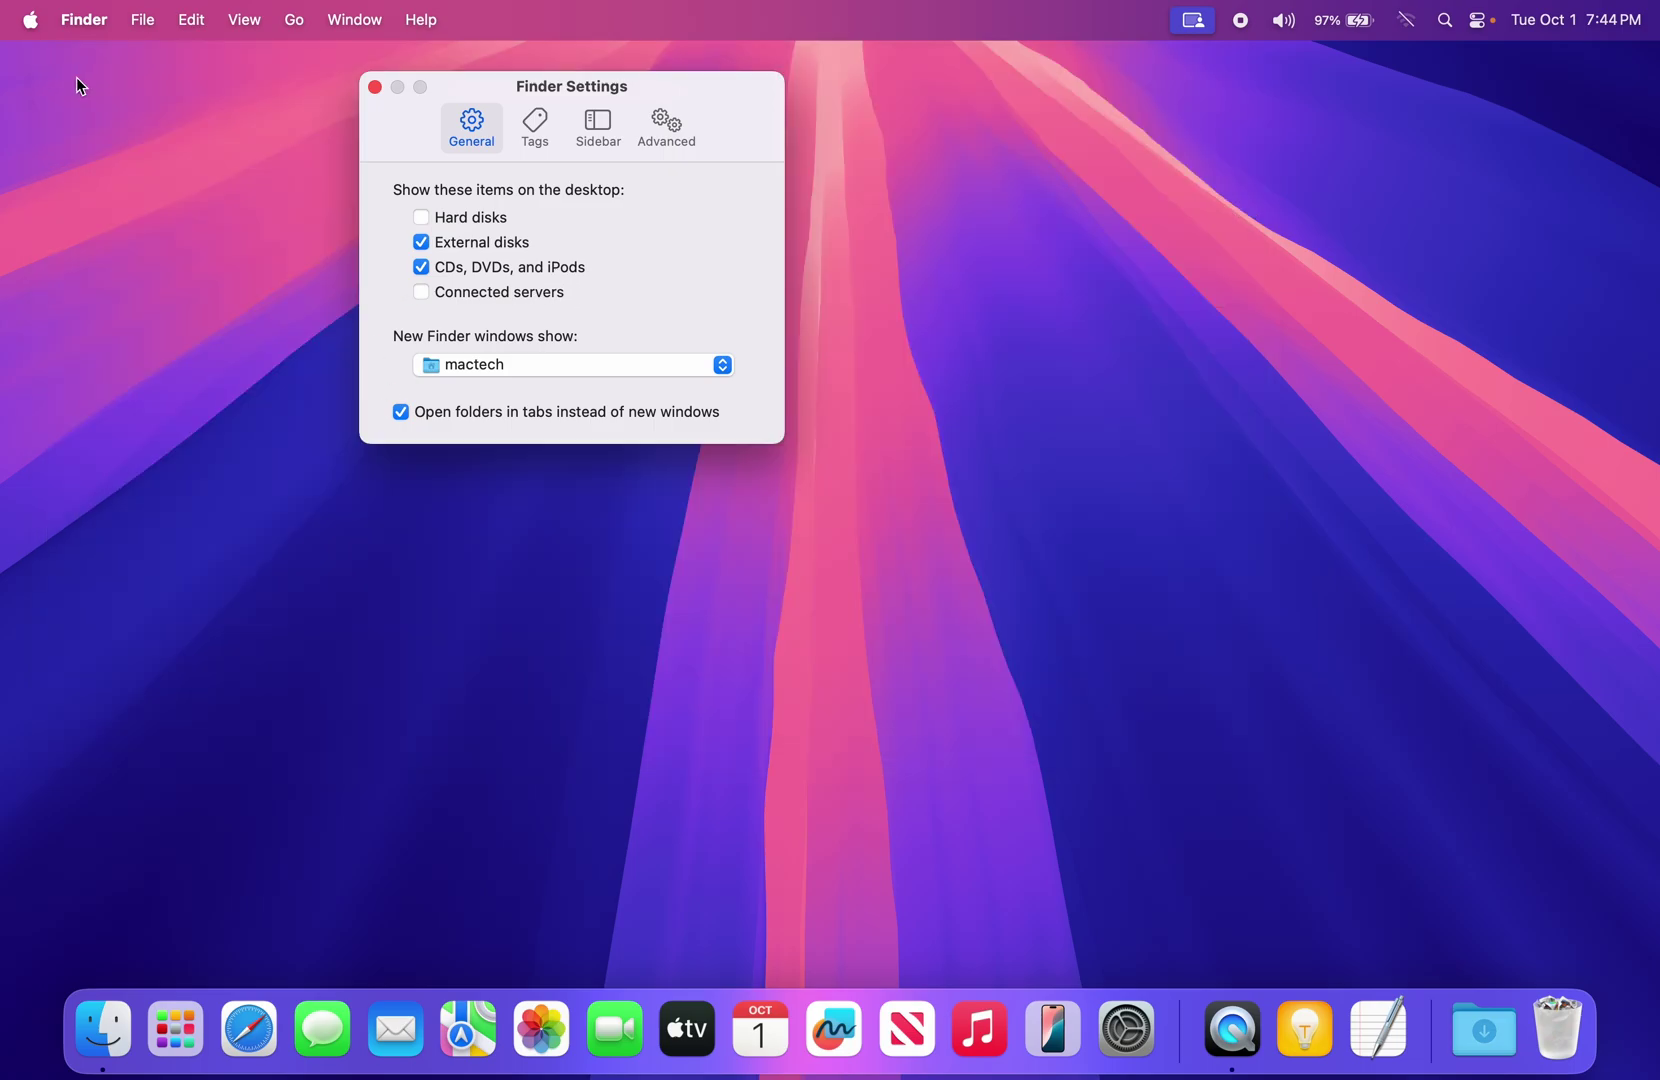
click(104, 1030)
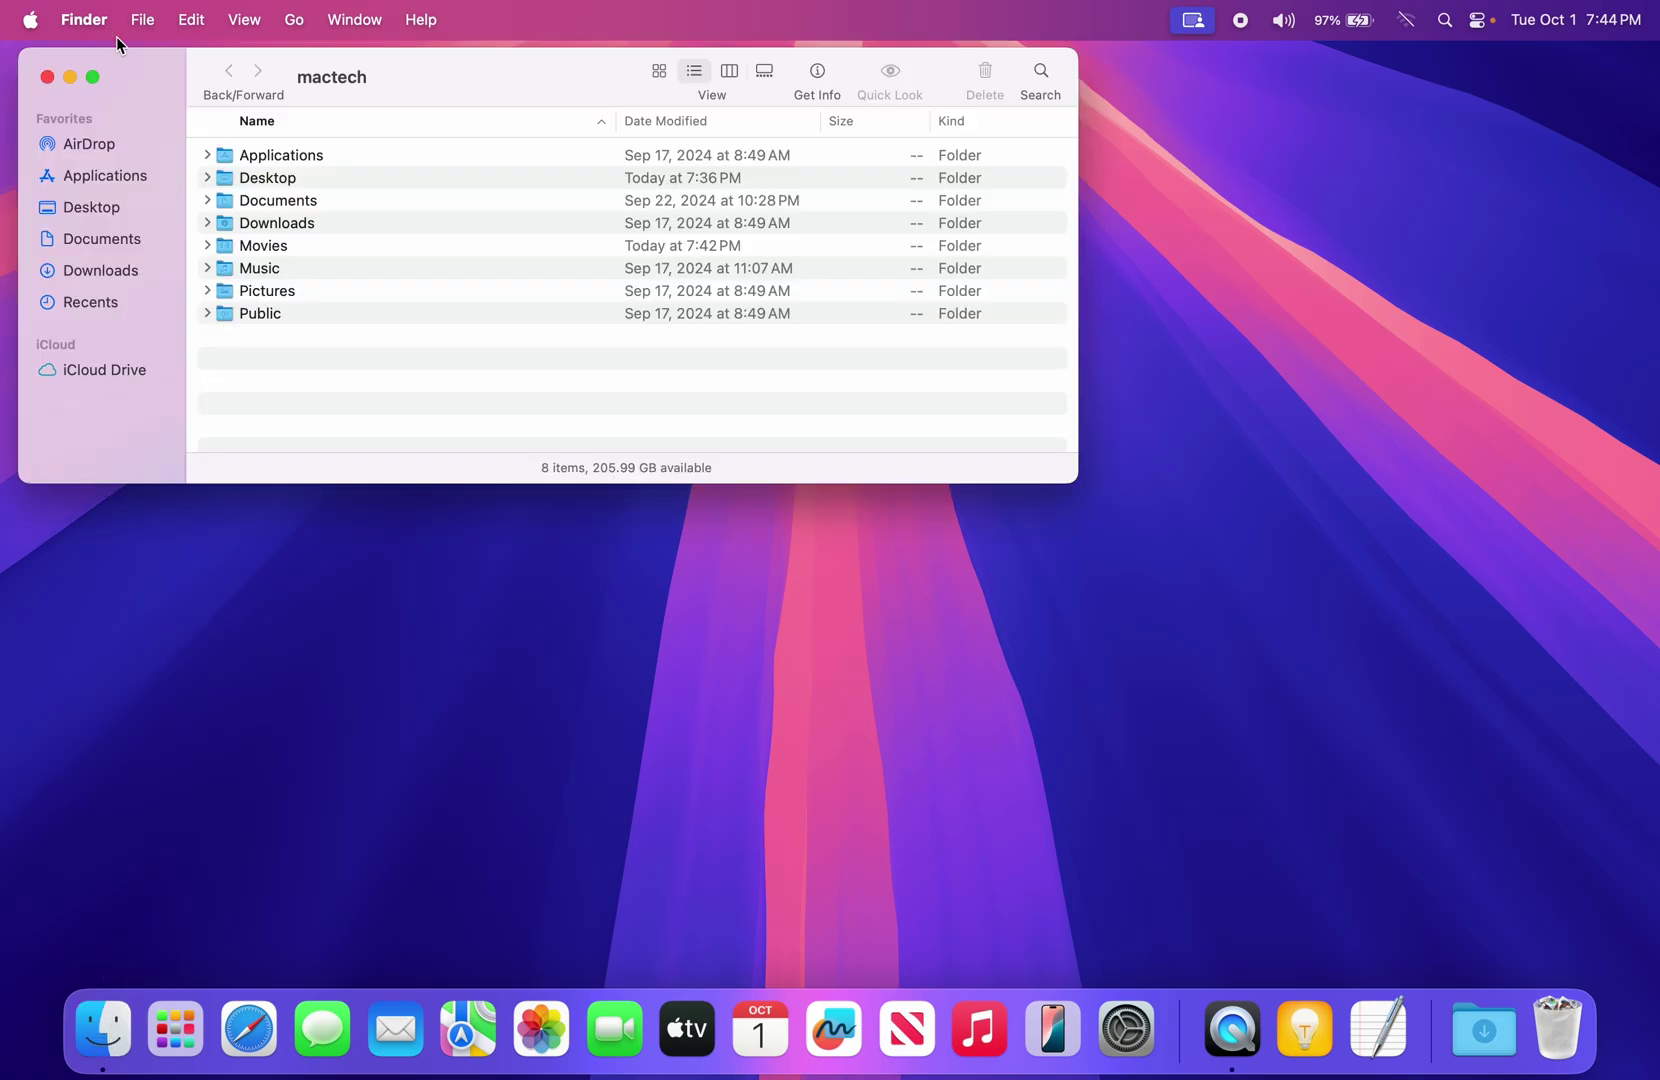
click(95, 10)
click(121, 99)
In the Sidebar tab, tick mactech, untick iCloud Drive and Cloud Storage, then close Settings
click(600, 129)
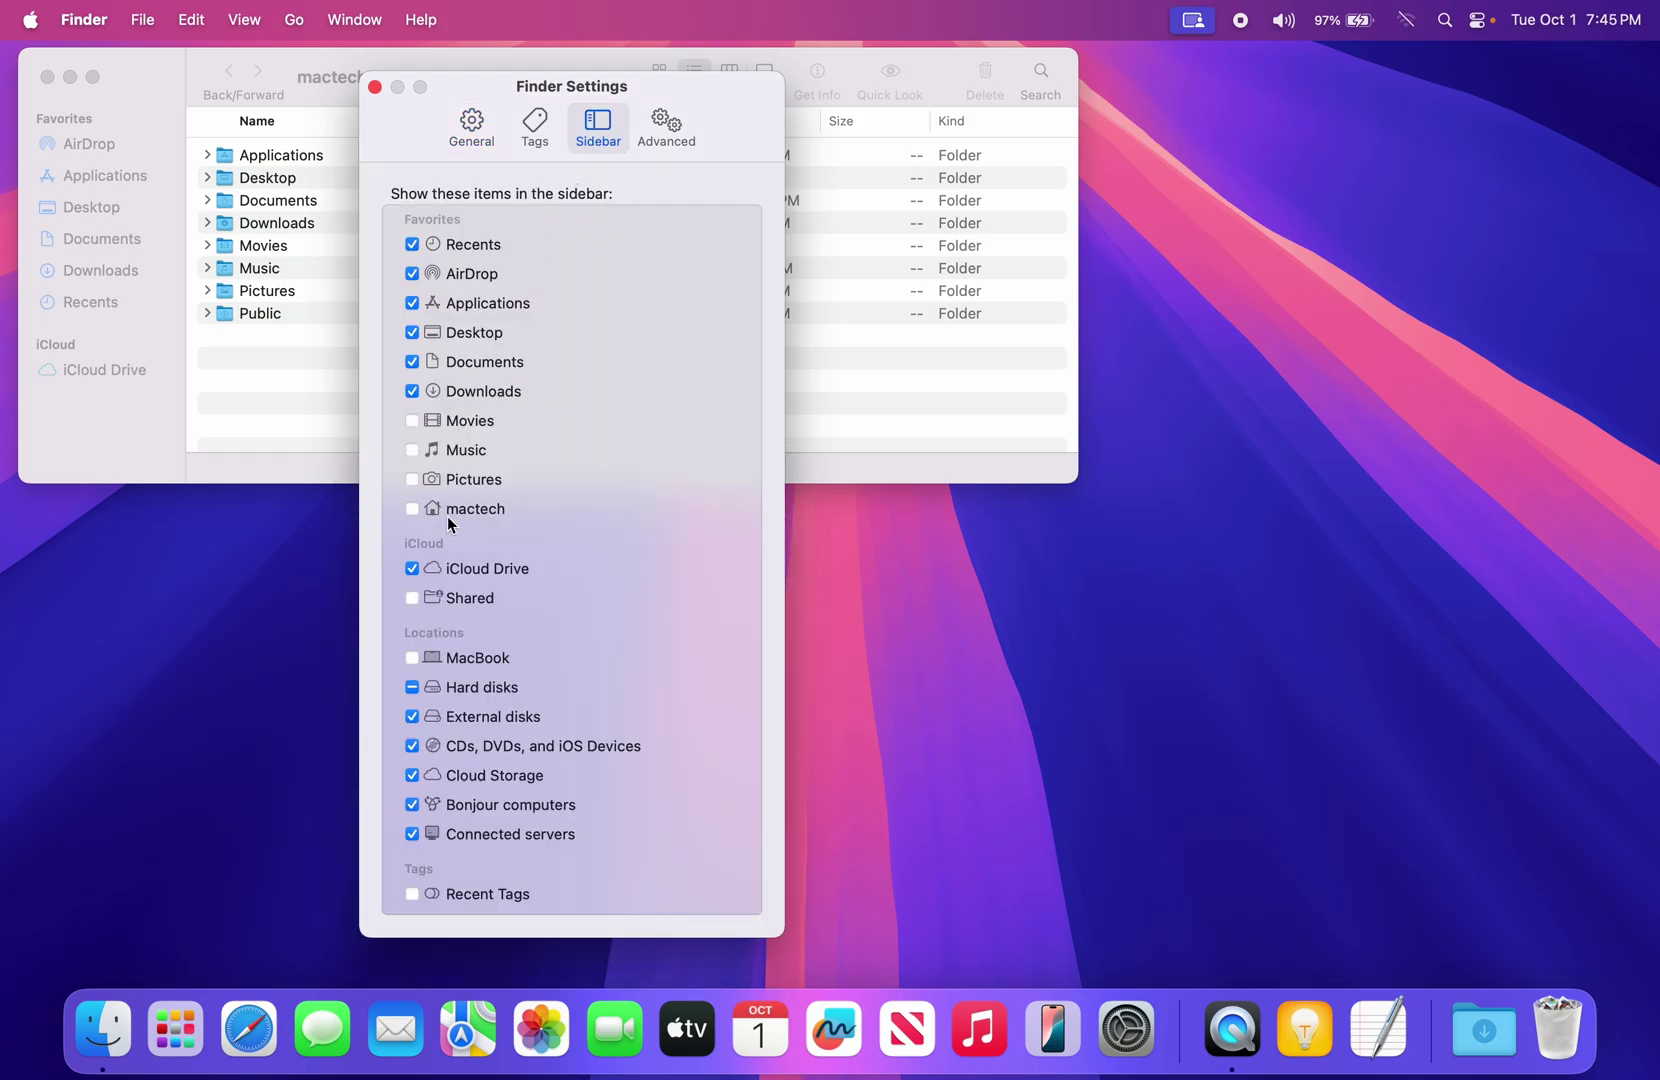
click(412, 511)
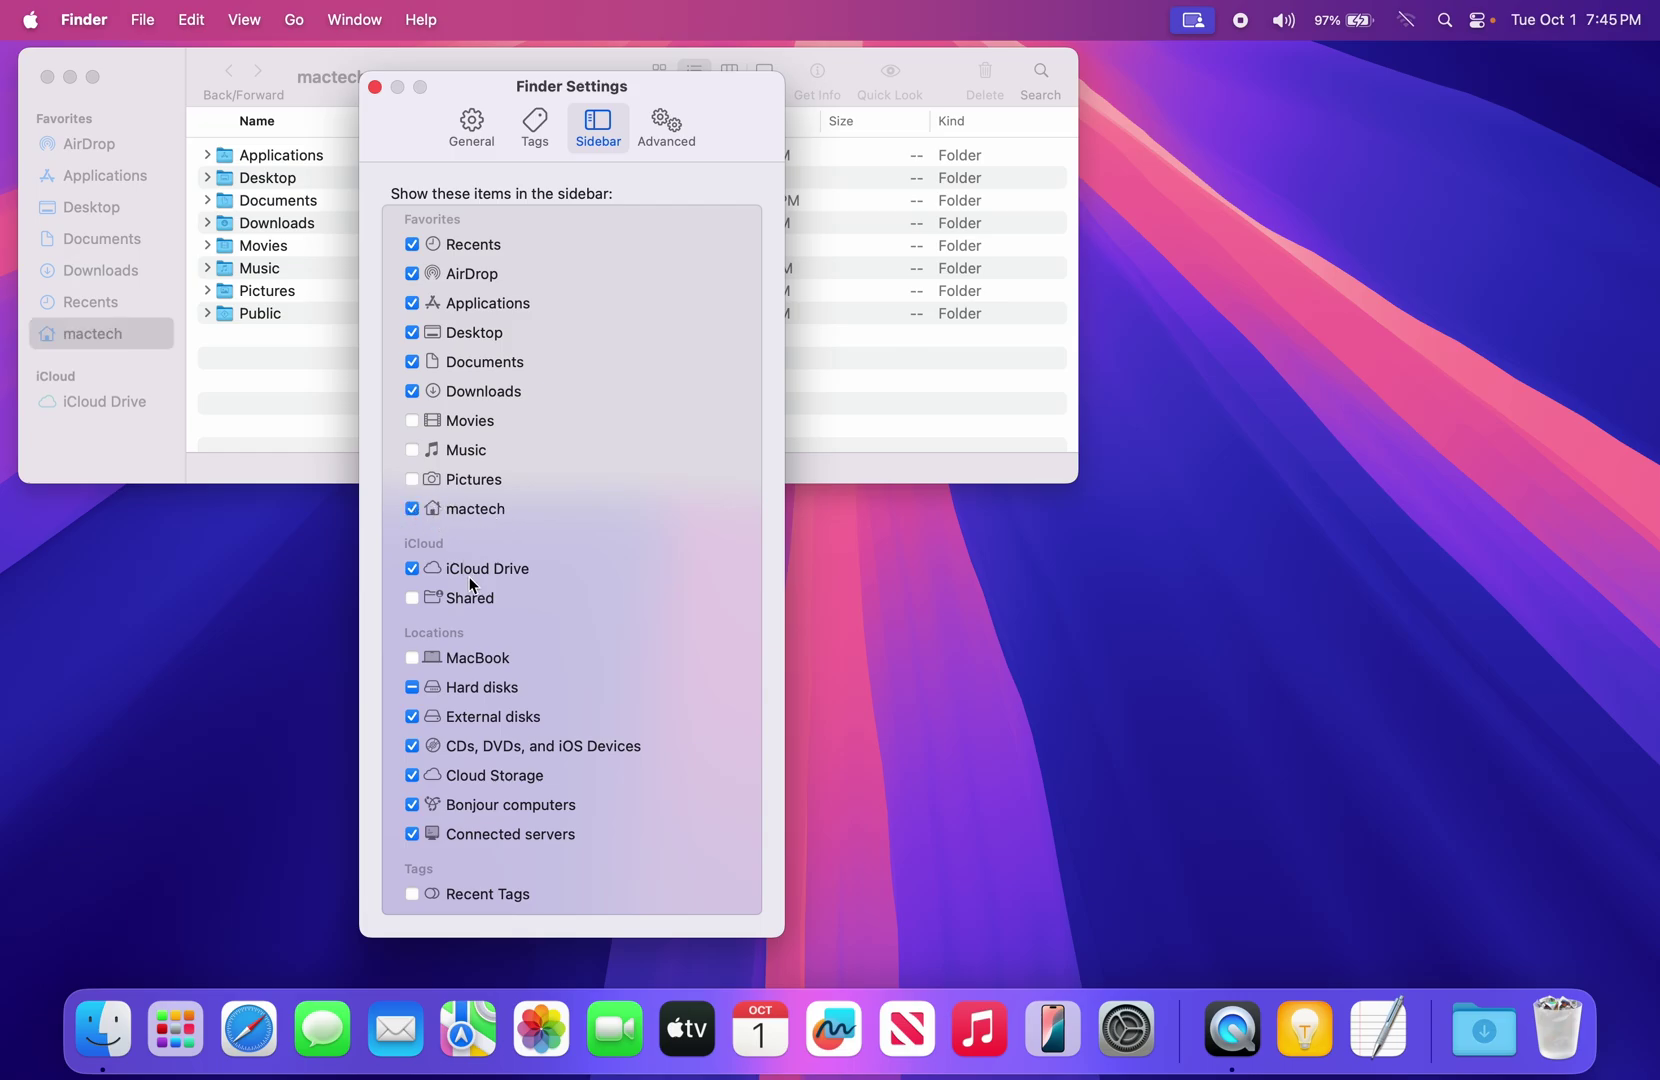
click(412, 568)
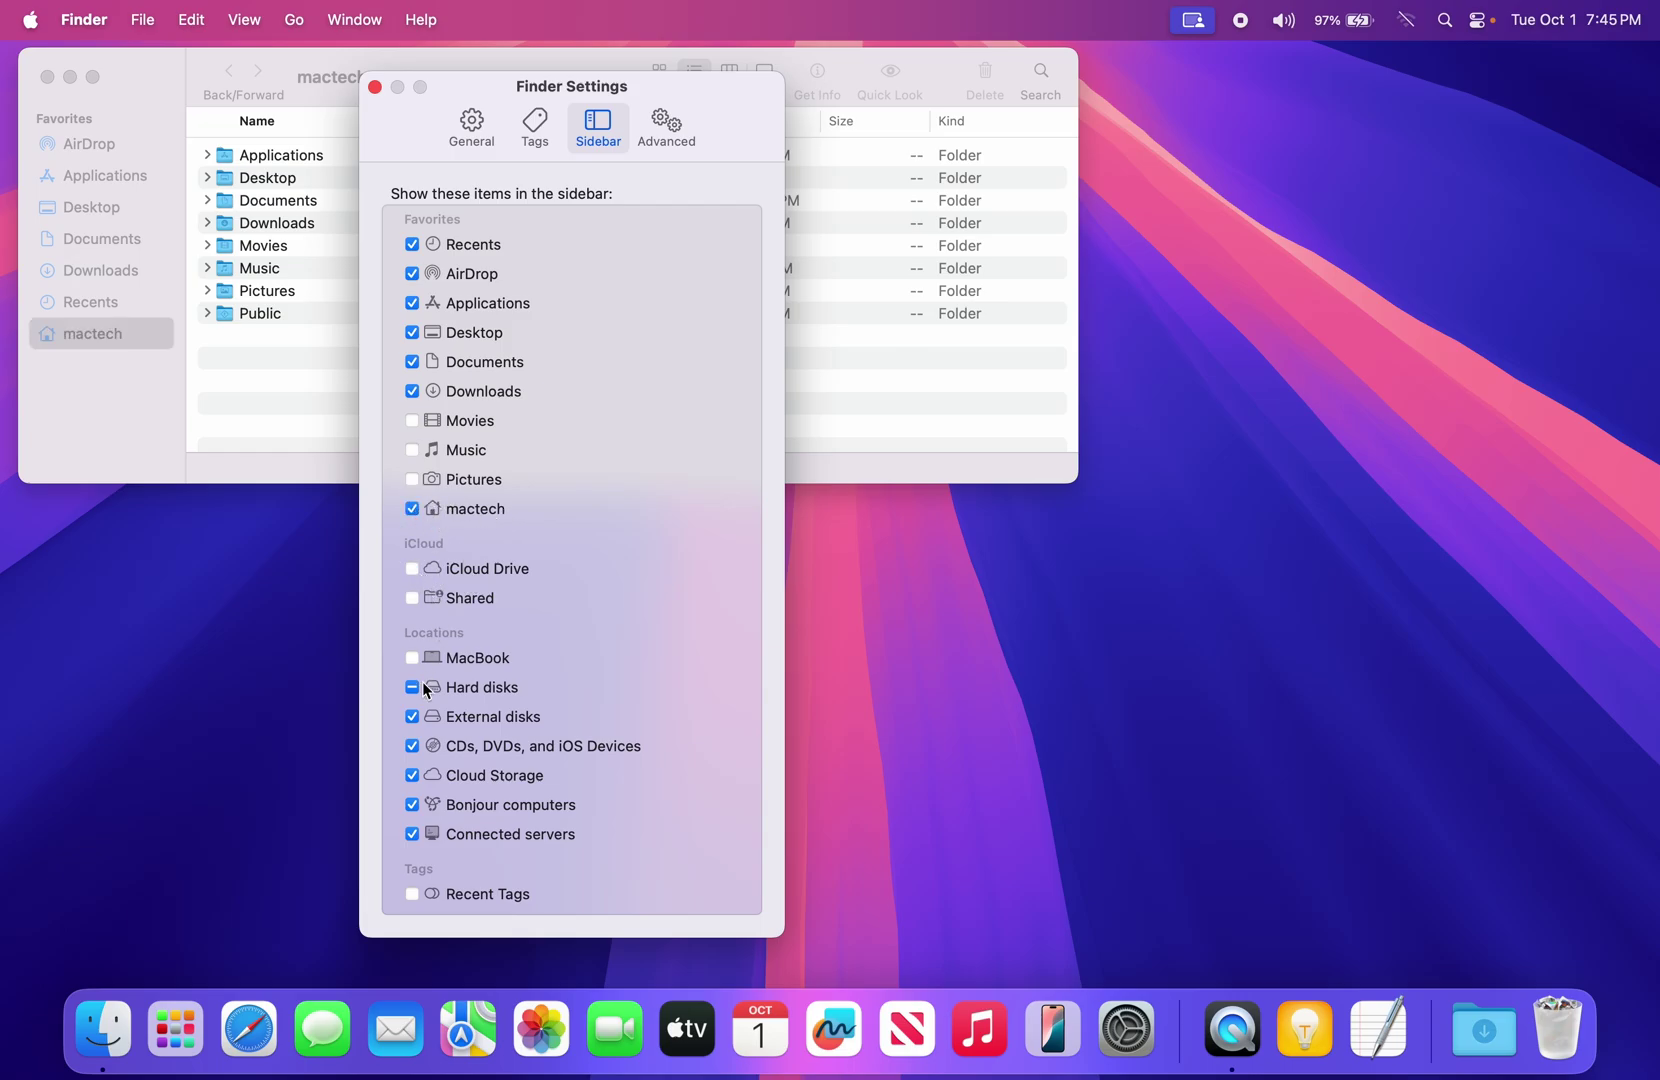
click(412, 775)
click(375, 87)
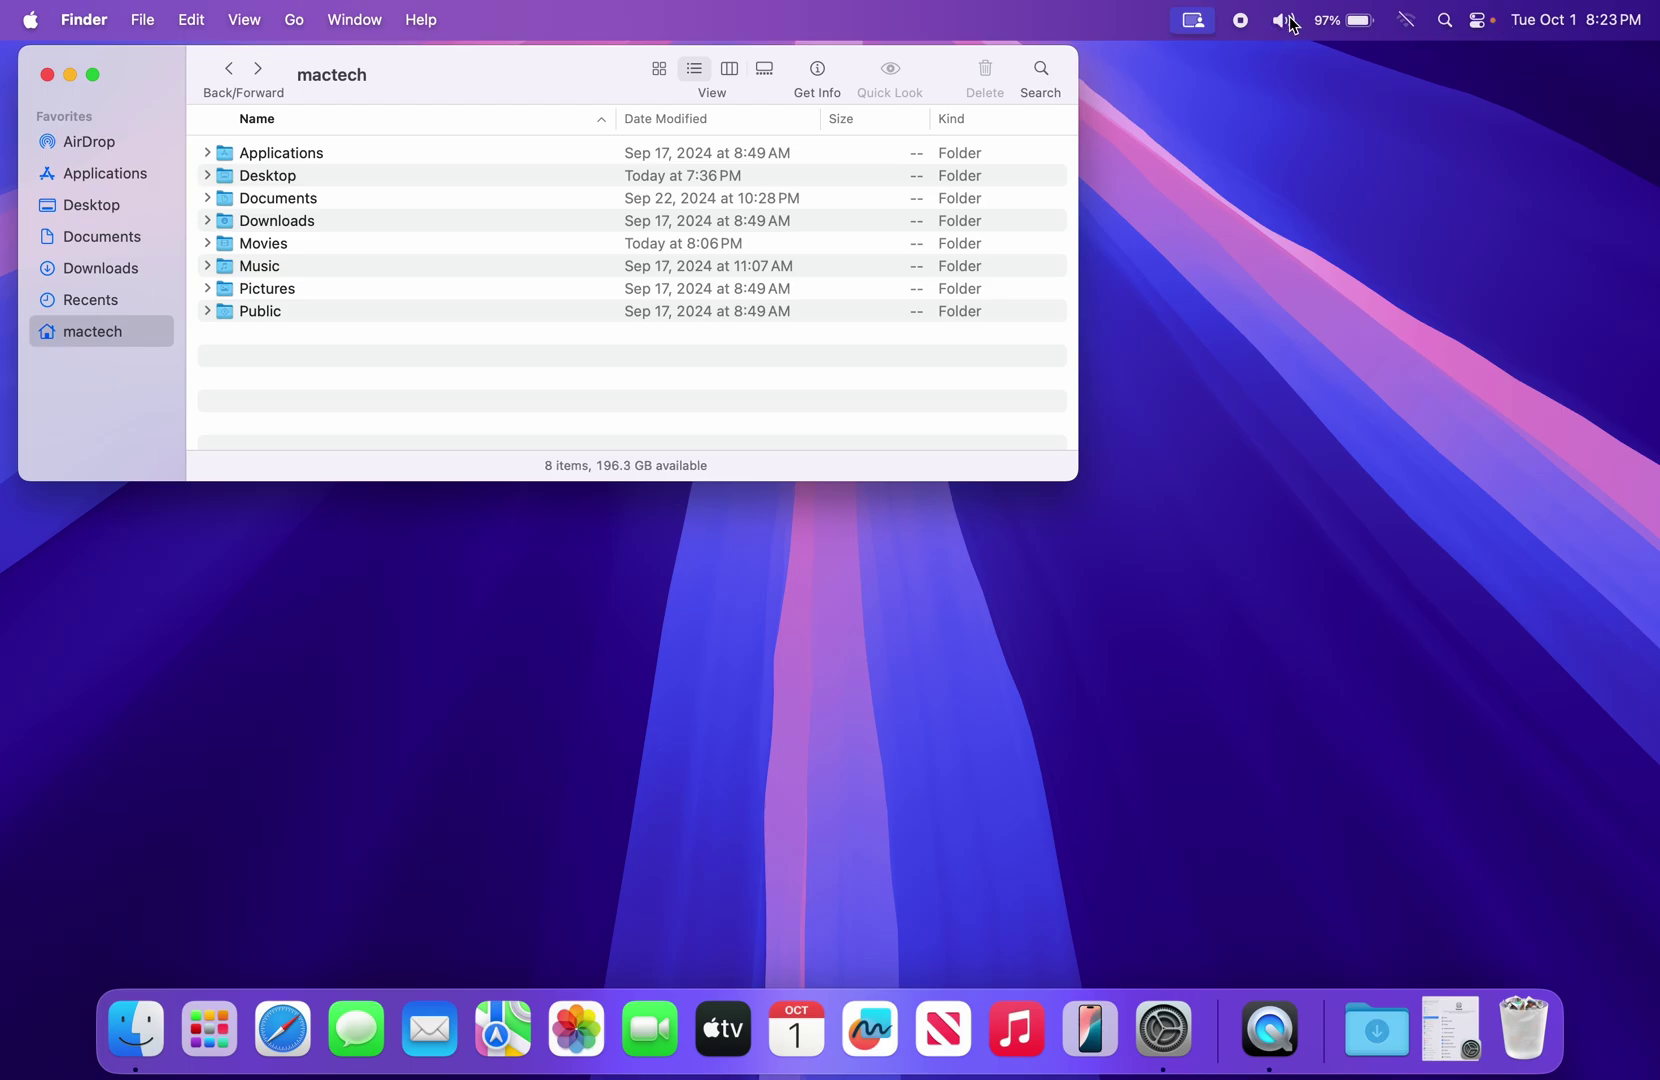
click(1284, 22)
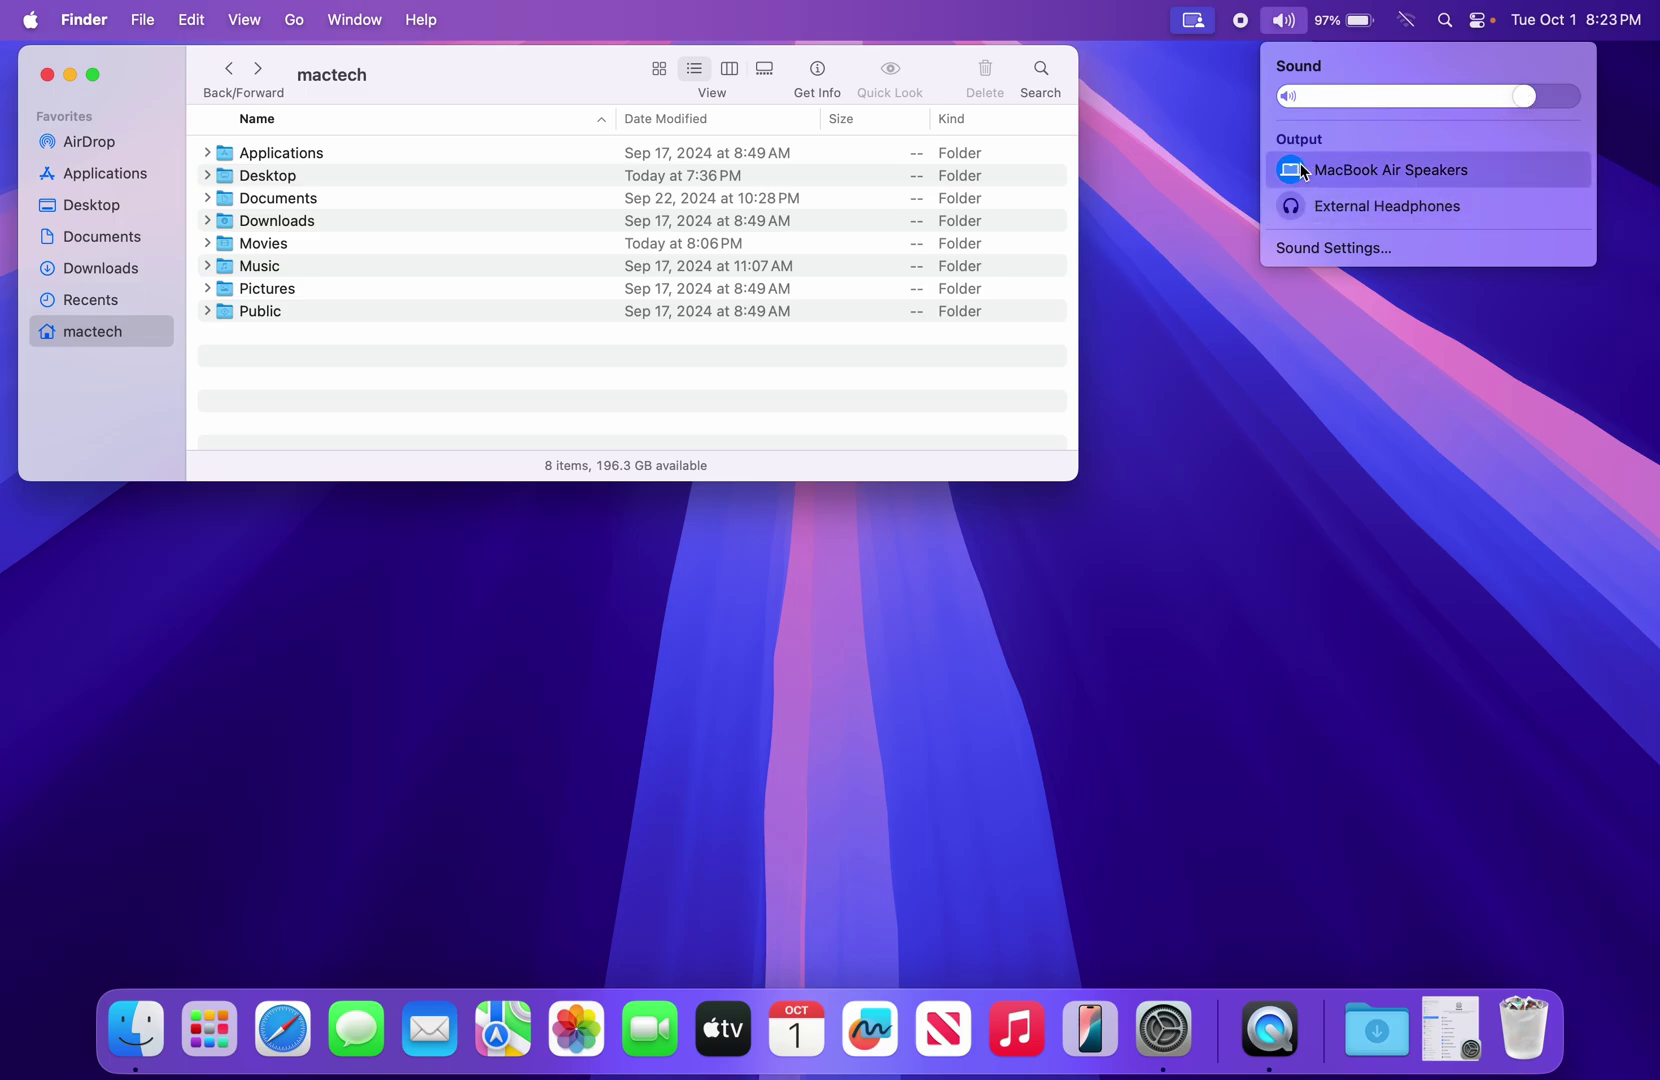
click(1342, 22)
click(1339, 24)
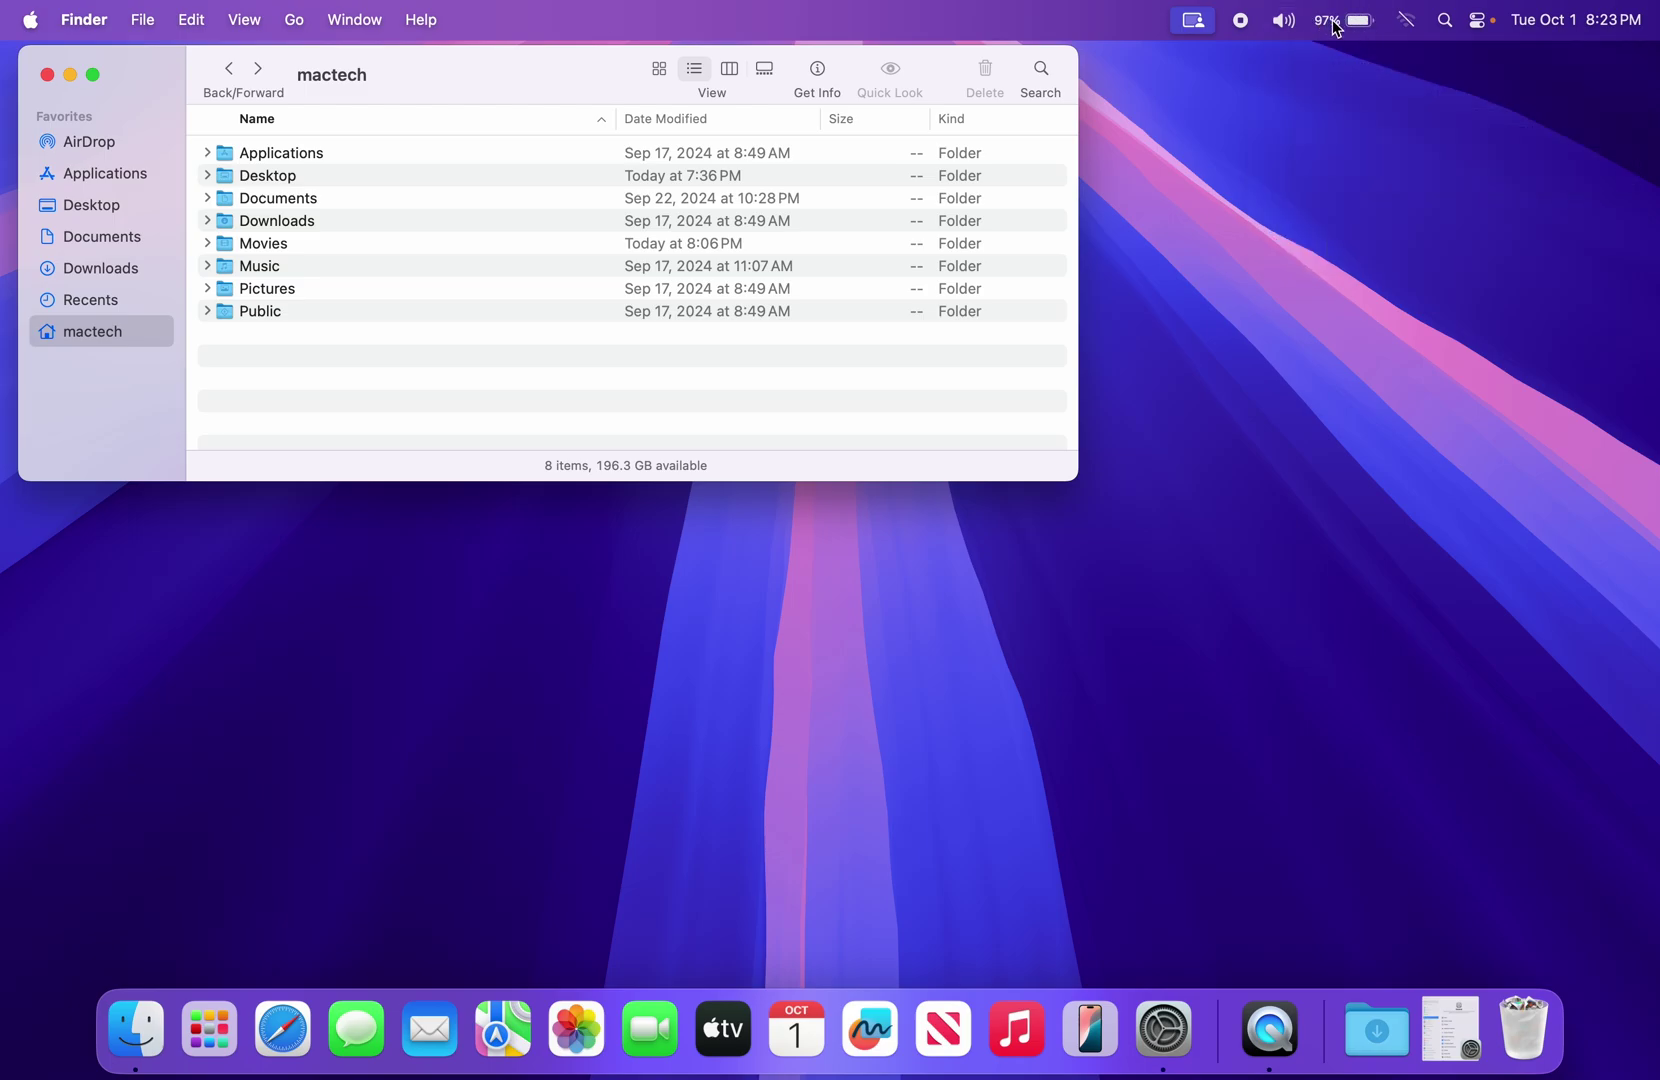
Open Control Center settings and switch Sound's menu-bar visibility to When Active, then back to Always
click(30, 19)
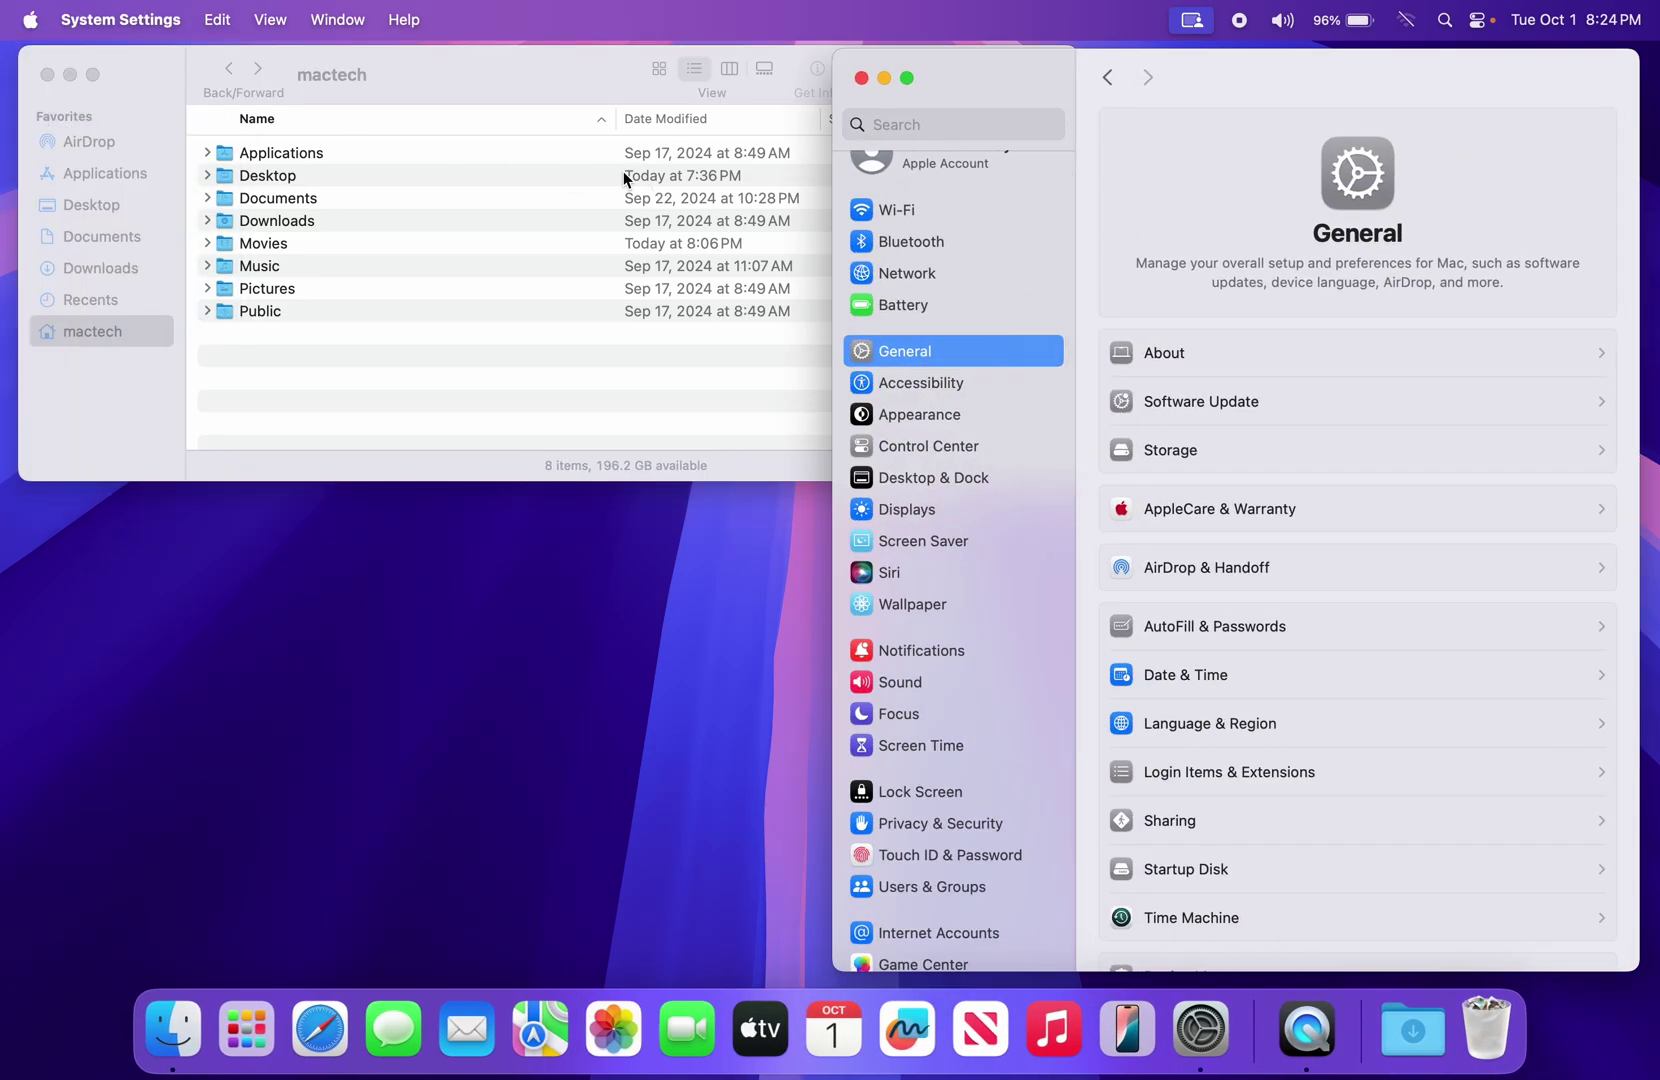
click(906, 447)
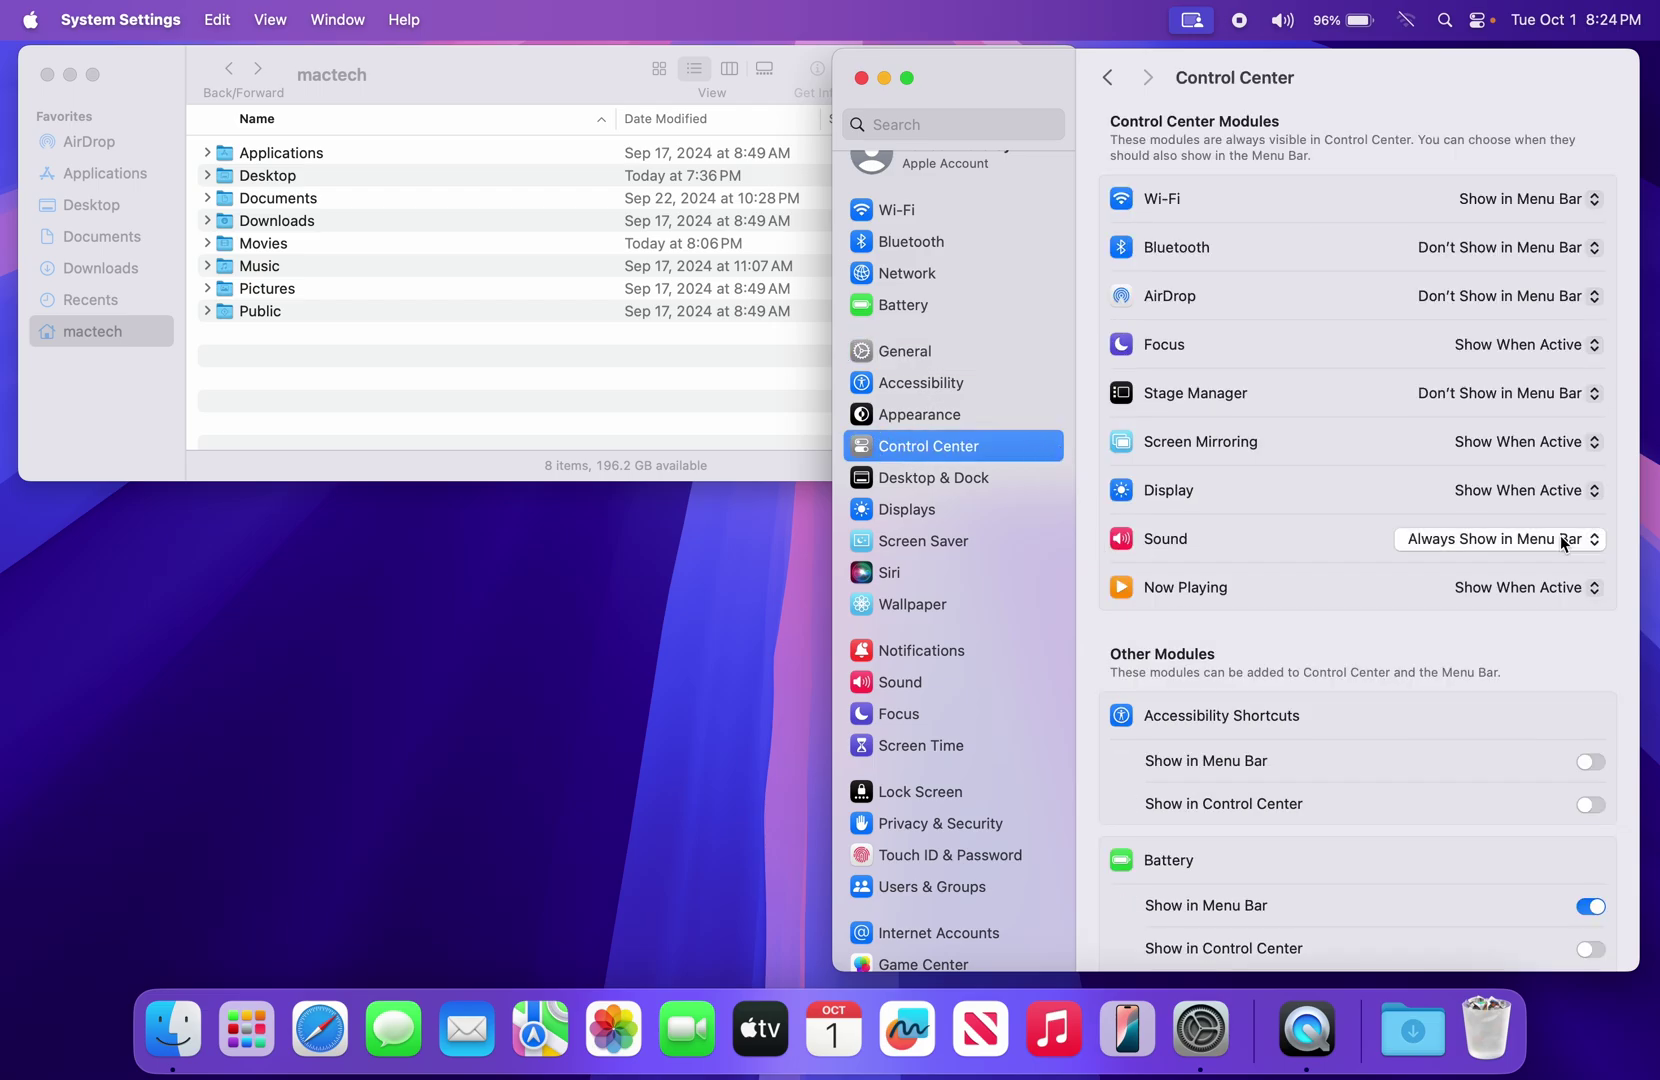
click(1563, 543)
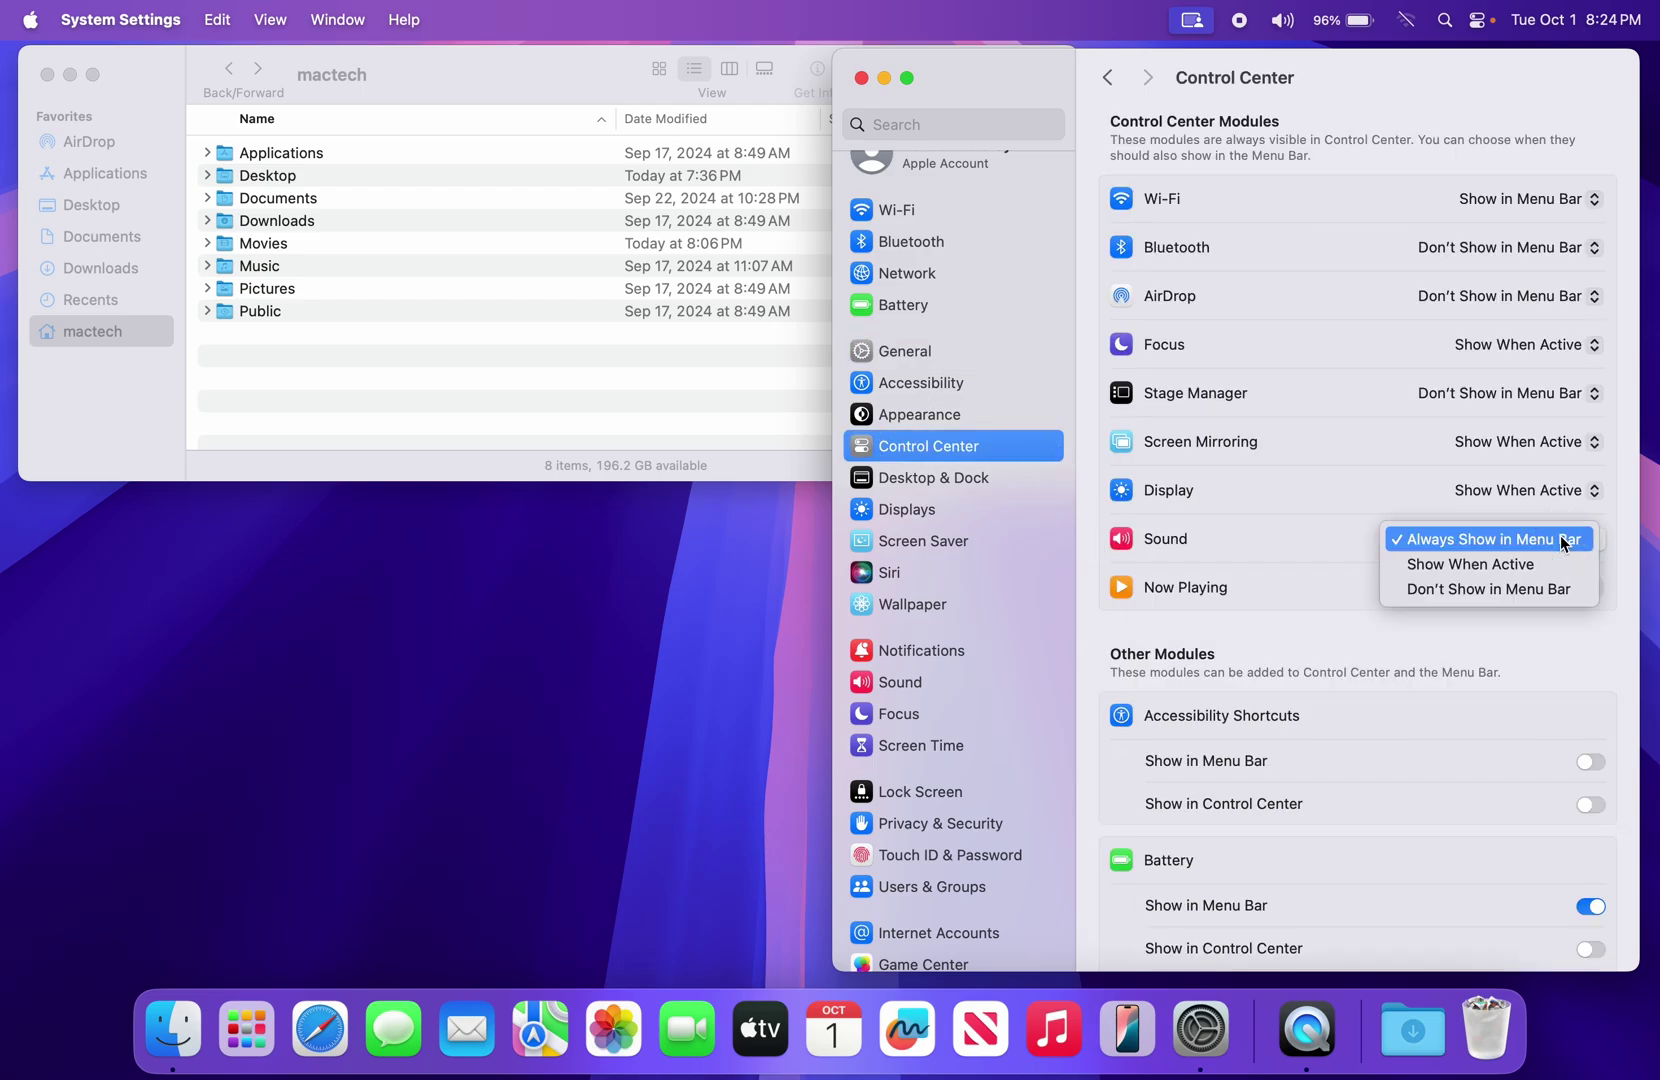
click(1510, 571)
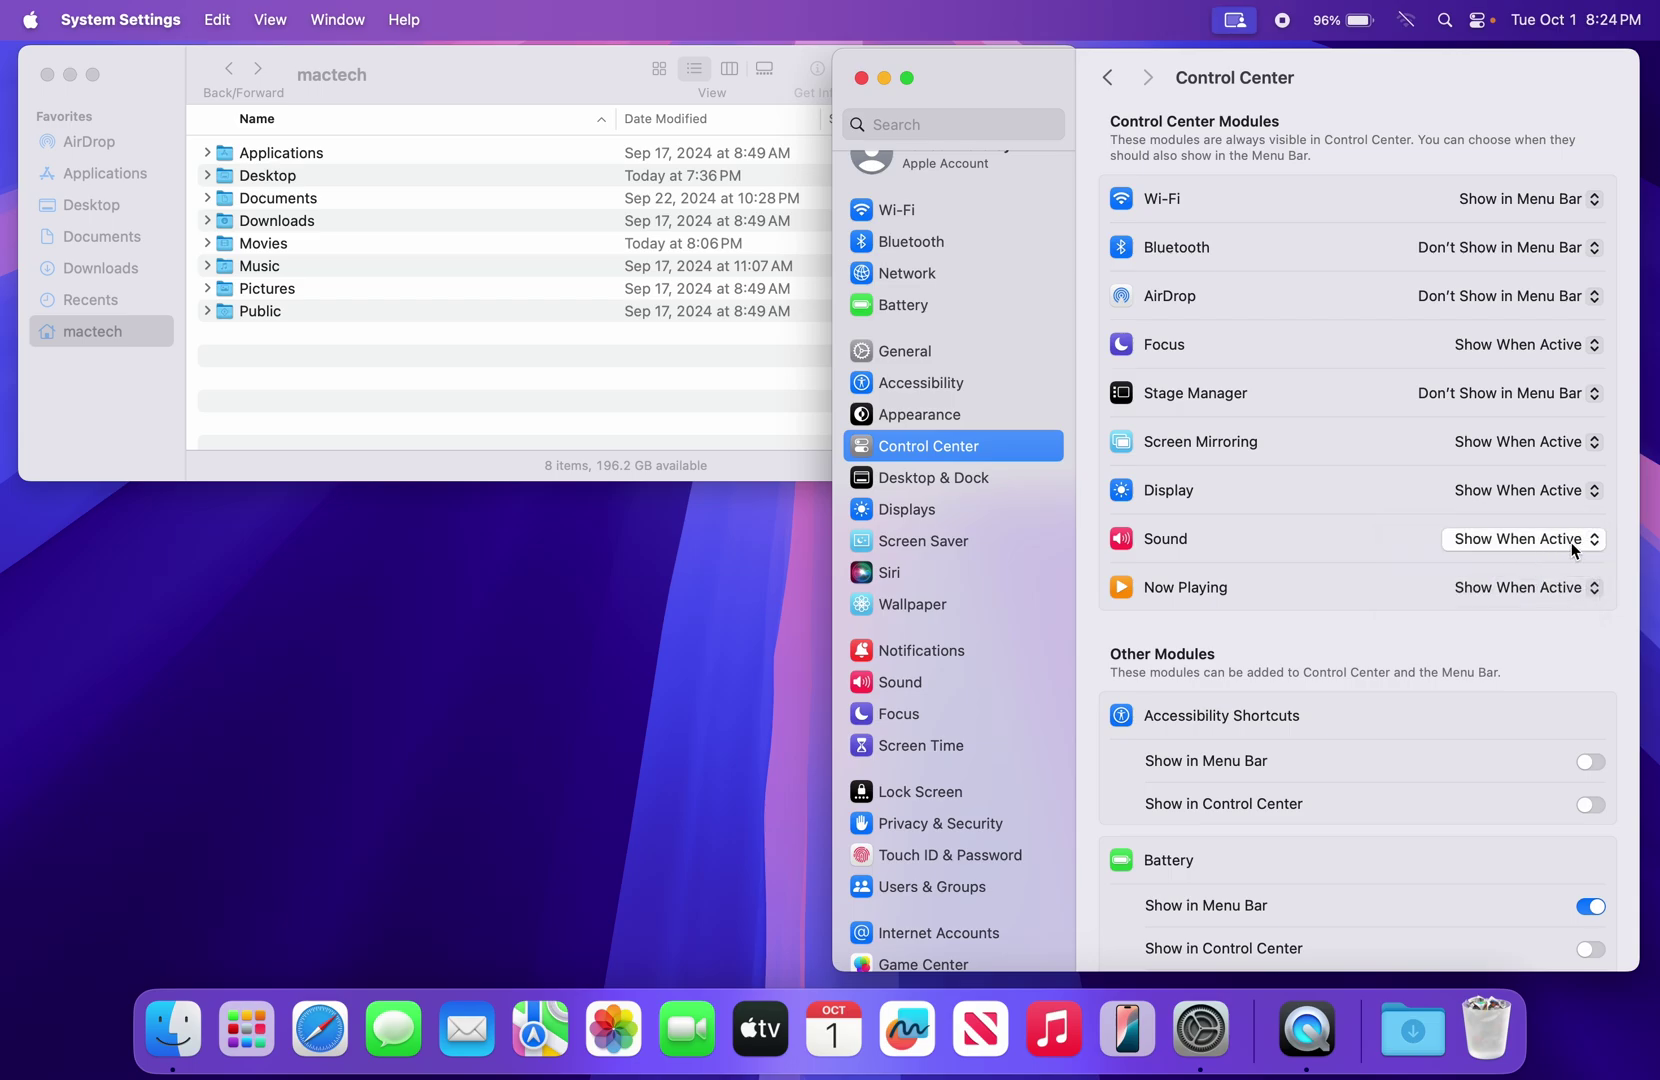
click(1507, 545)
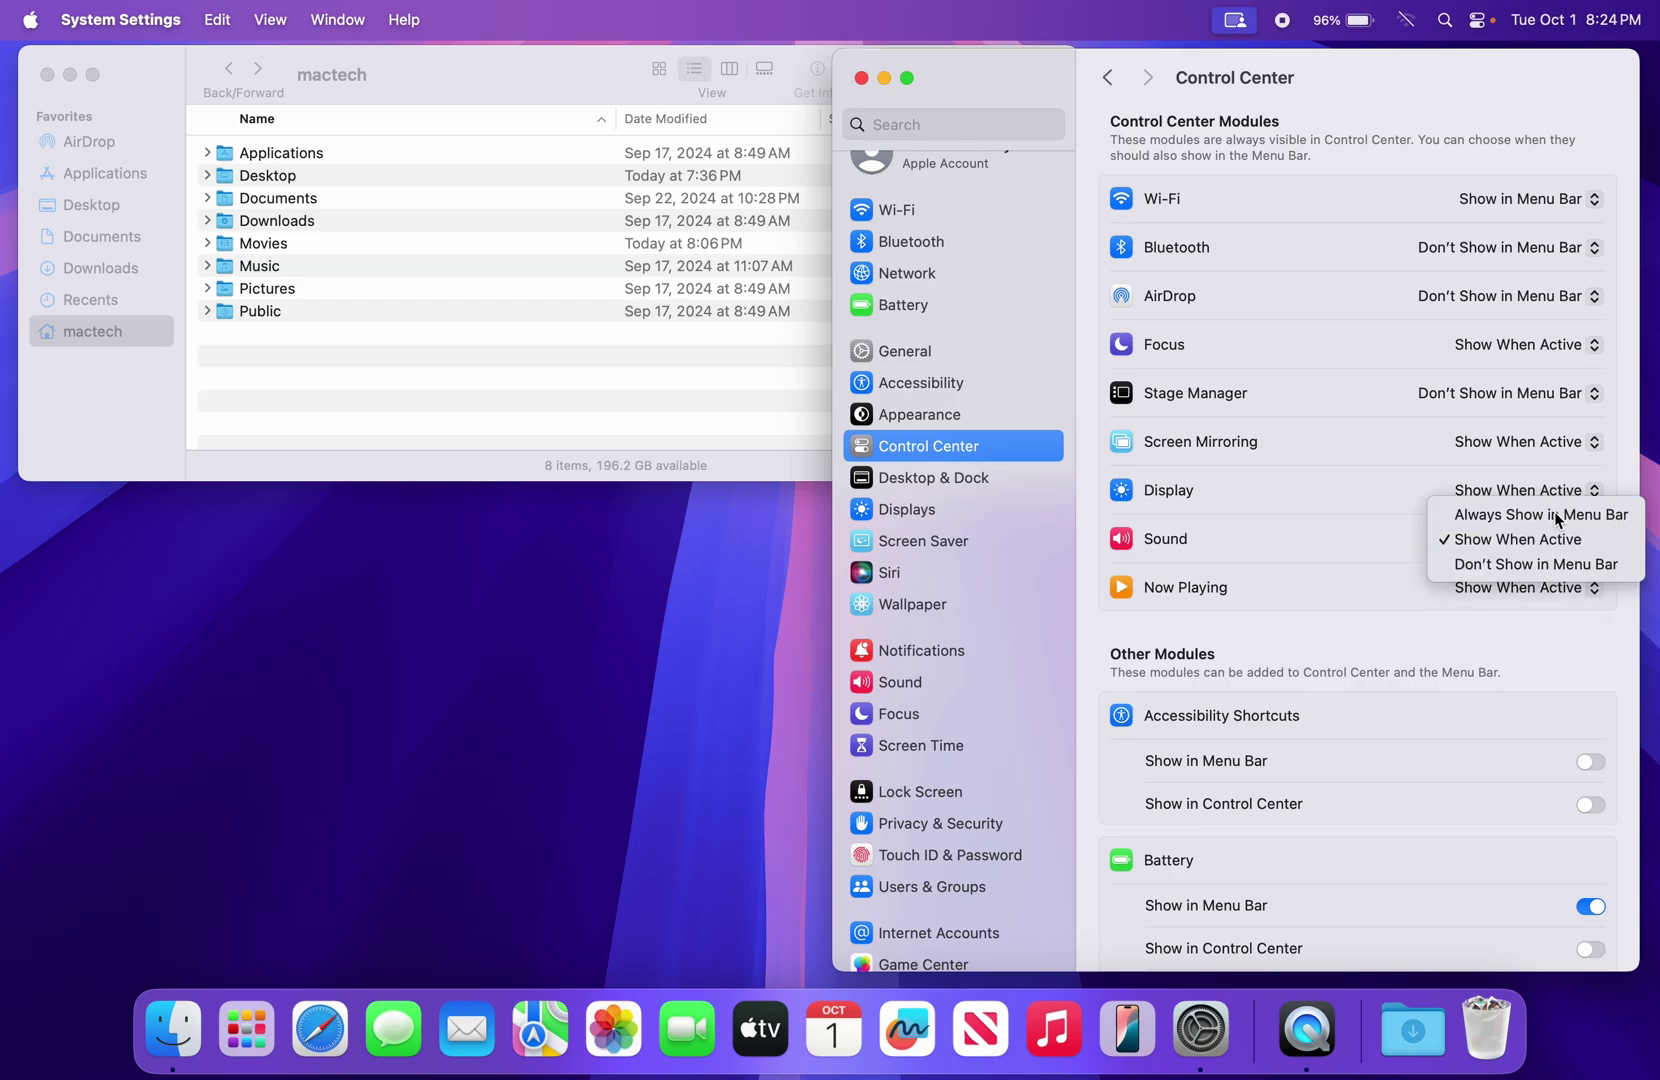
click(1554, 511)
In the menu-bar Clock Options, turn off Show the day of the week
scroll(1560, 517, down, 5)
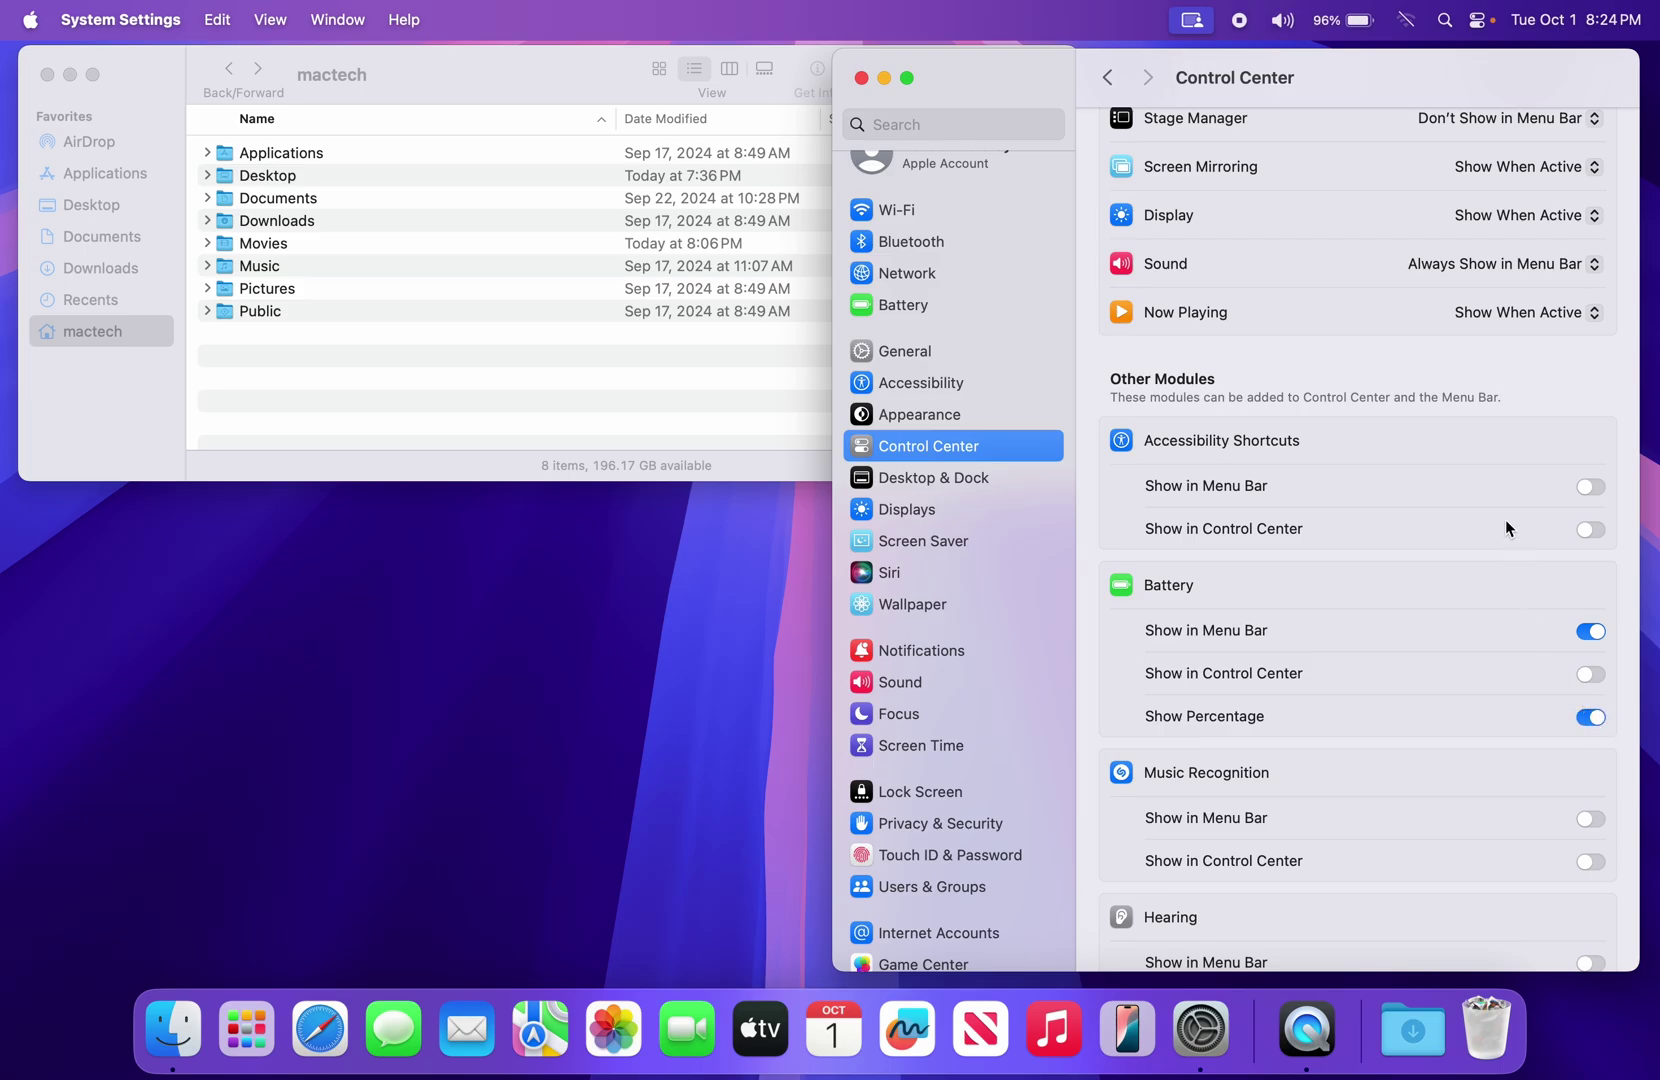
scroll(1604, 680, down, 12)
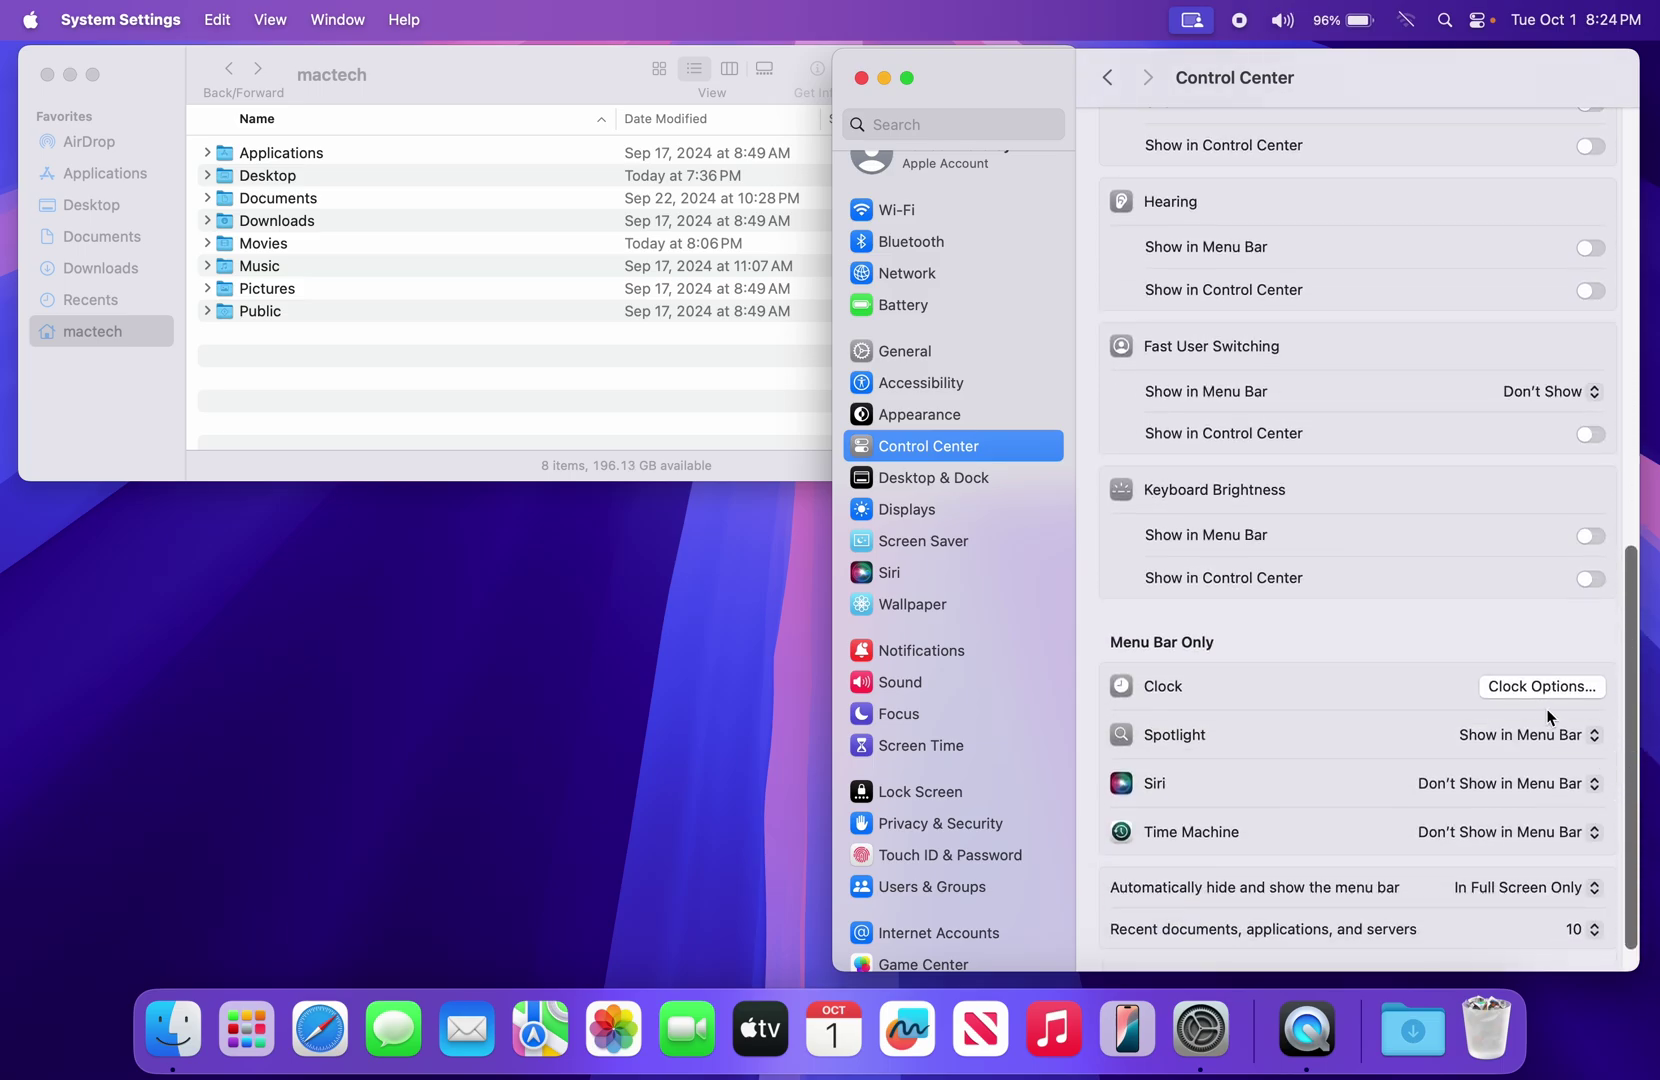
click(1543, 686)
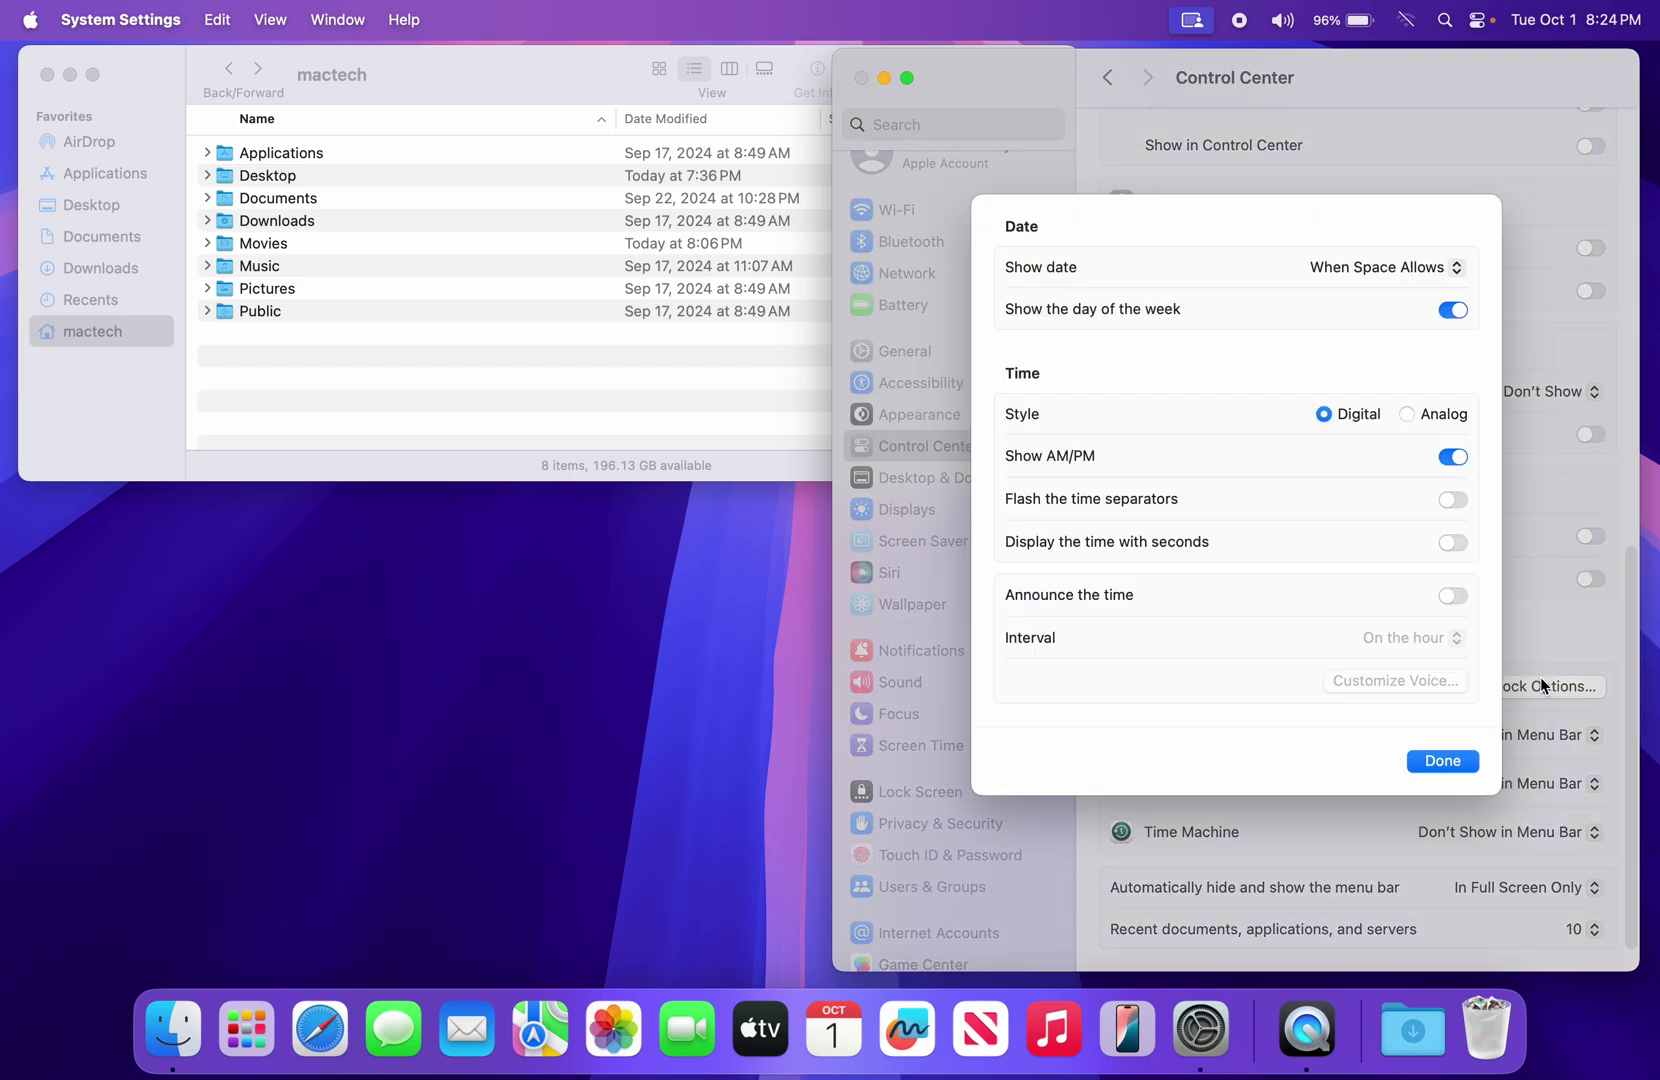
click(1446, 330)
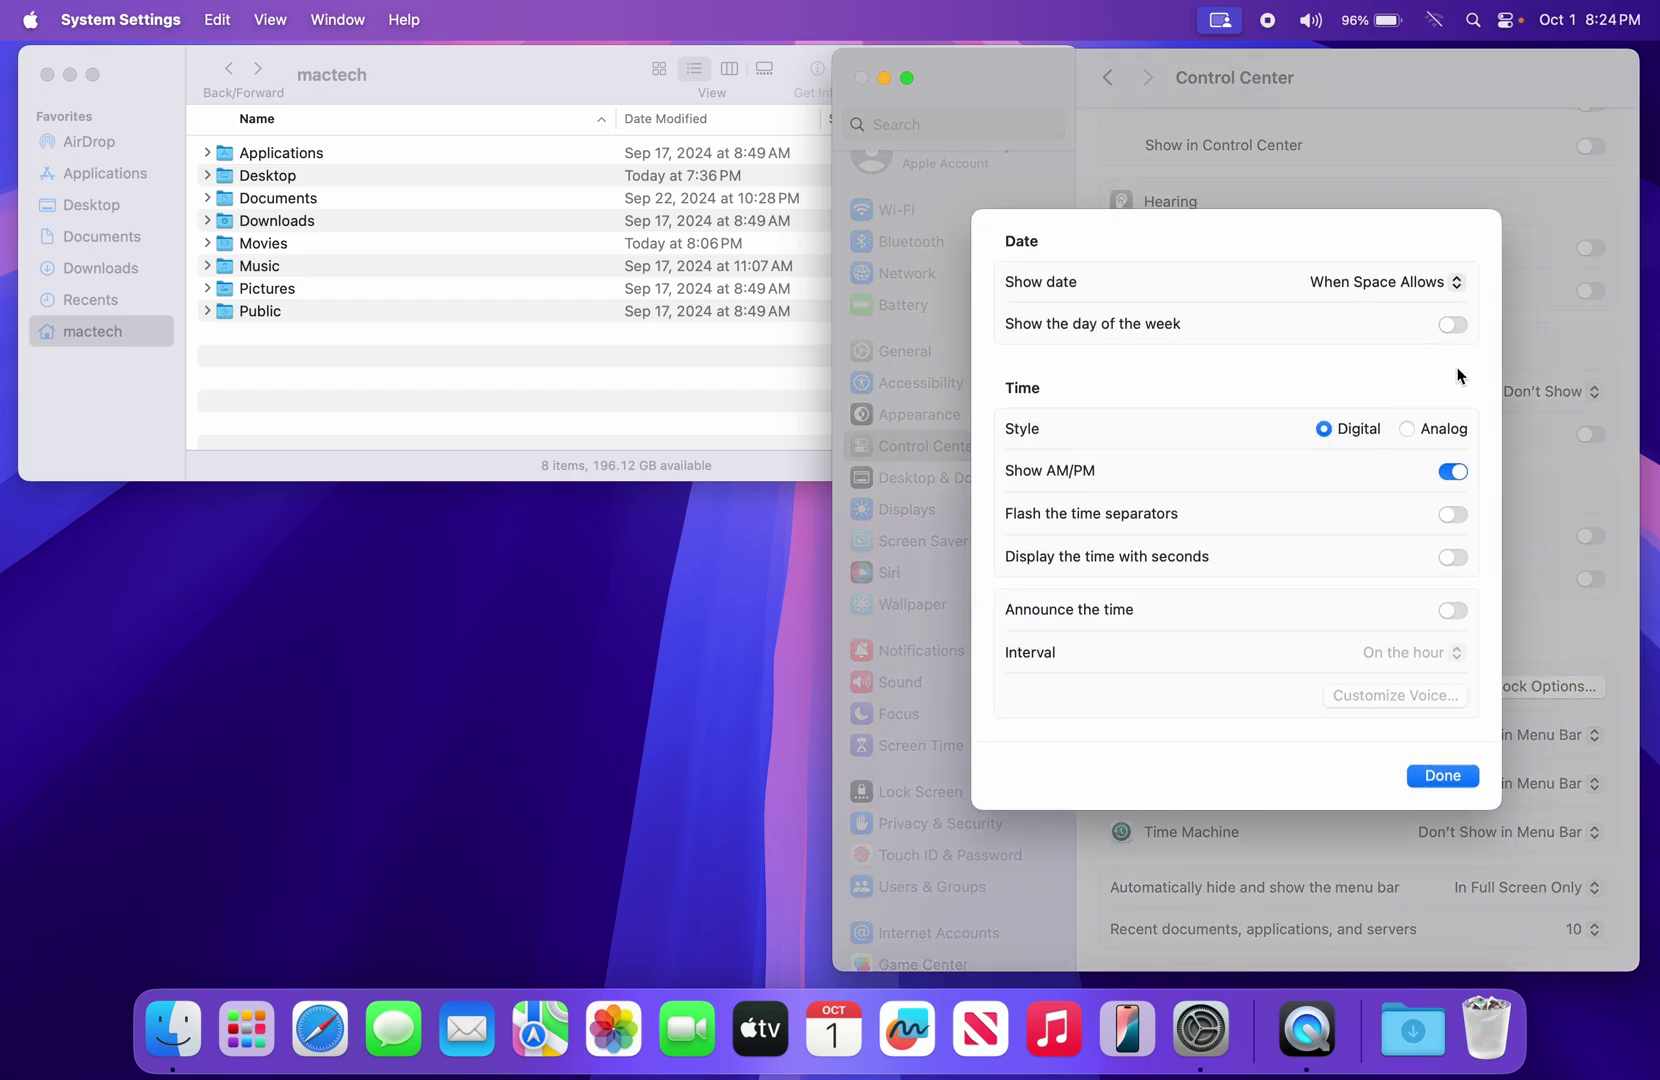
click(1442, 776)
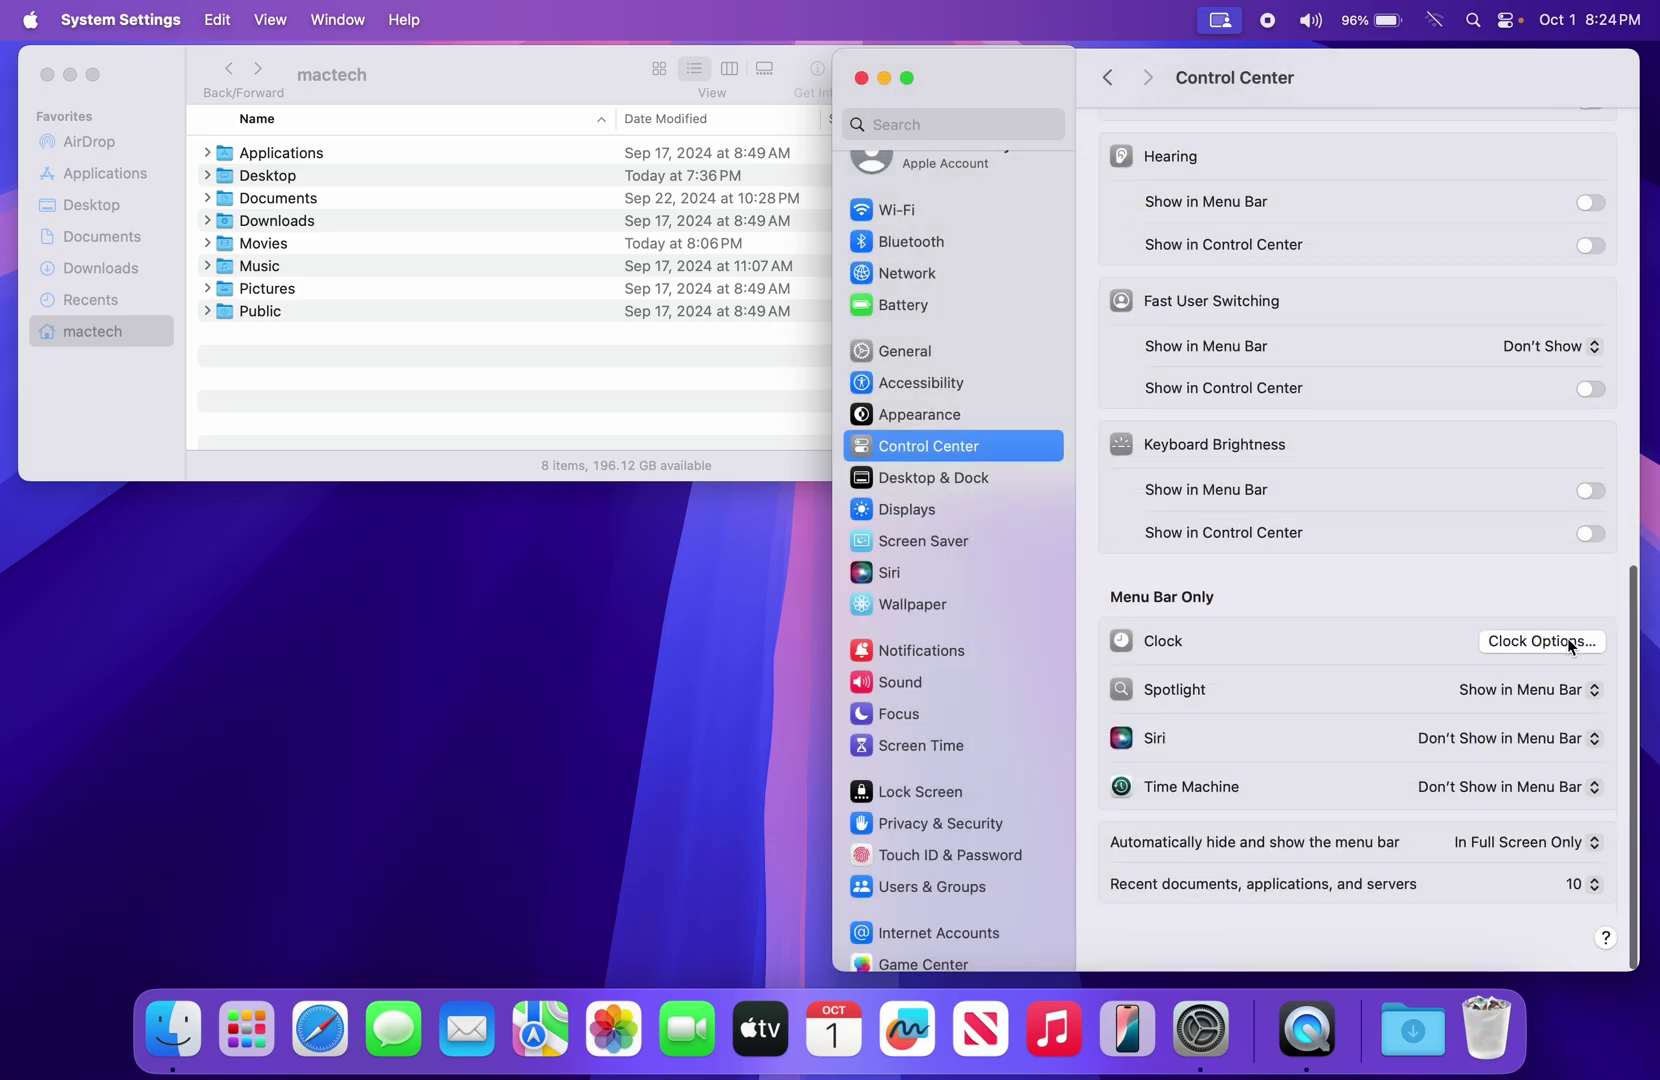
scroll(1567, 640, up, 10)
scroll(1567, 645, up, 2)
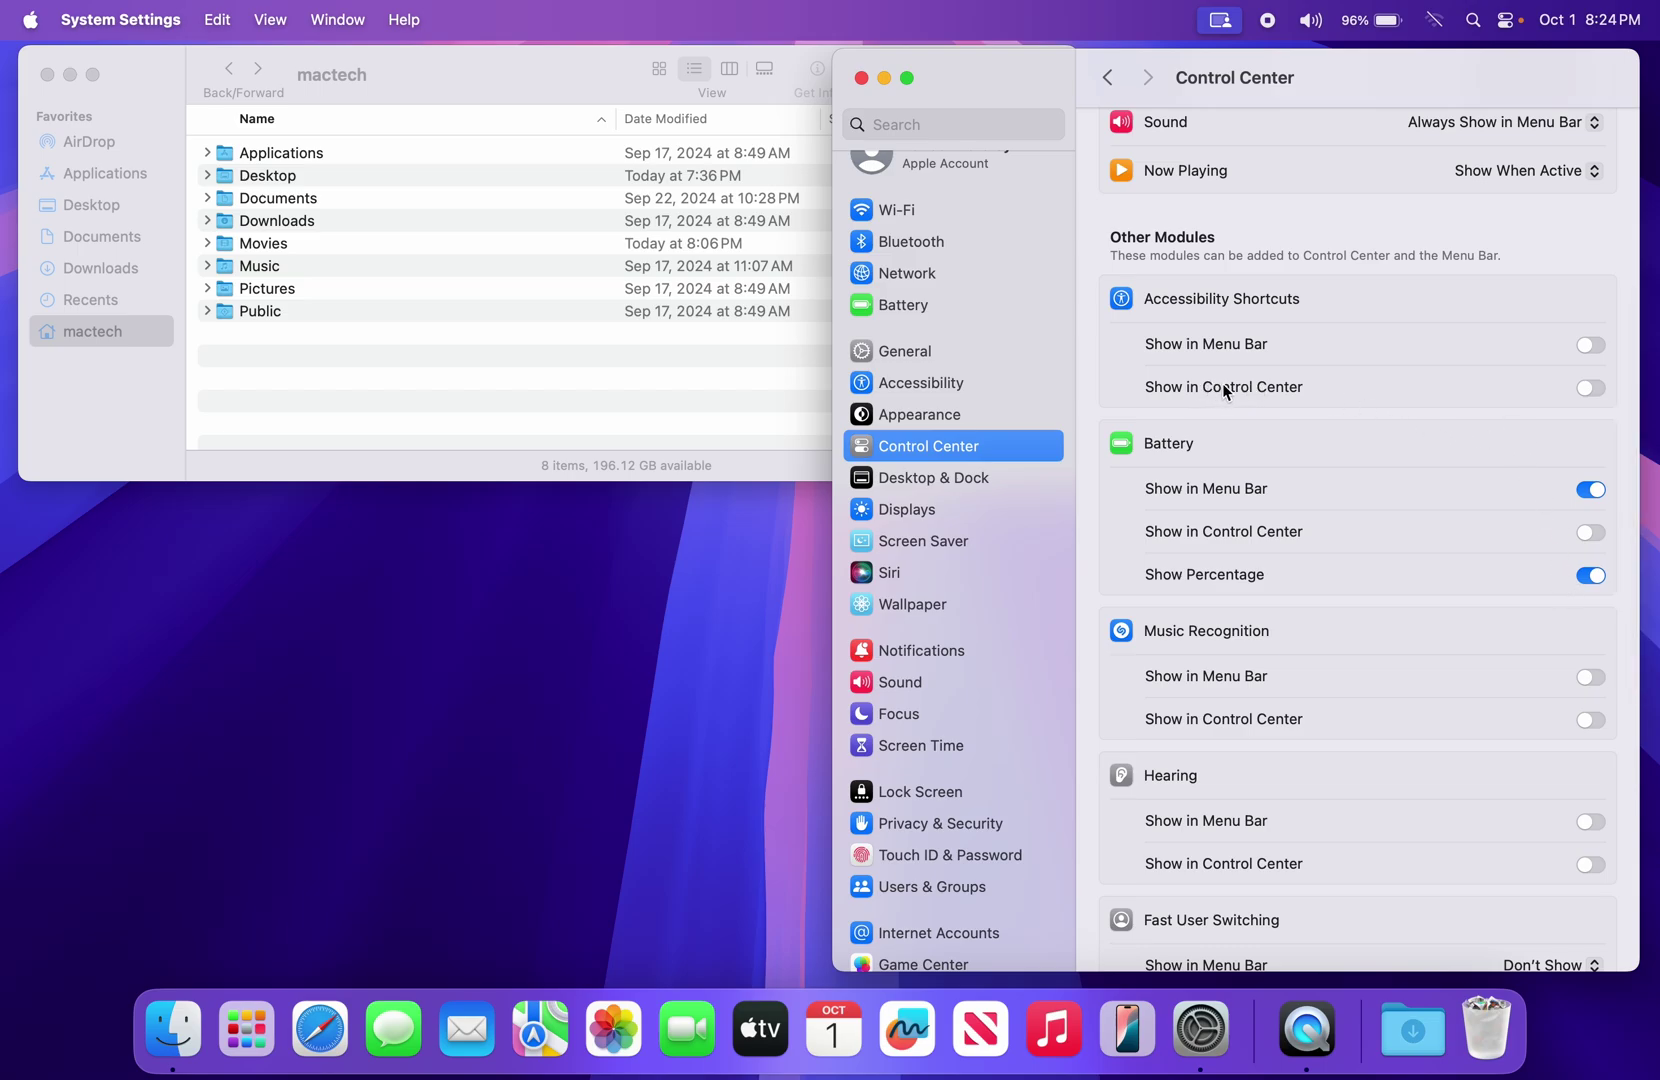
Show Accessibility Shortcuts in Control Center, then use that shortcut to turn on Zoom
click(1590, 388)
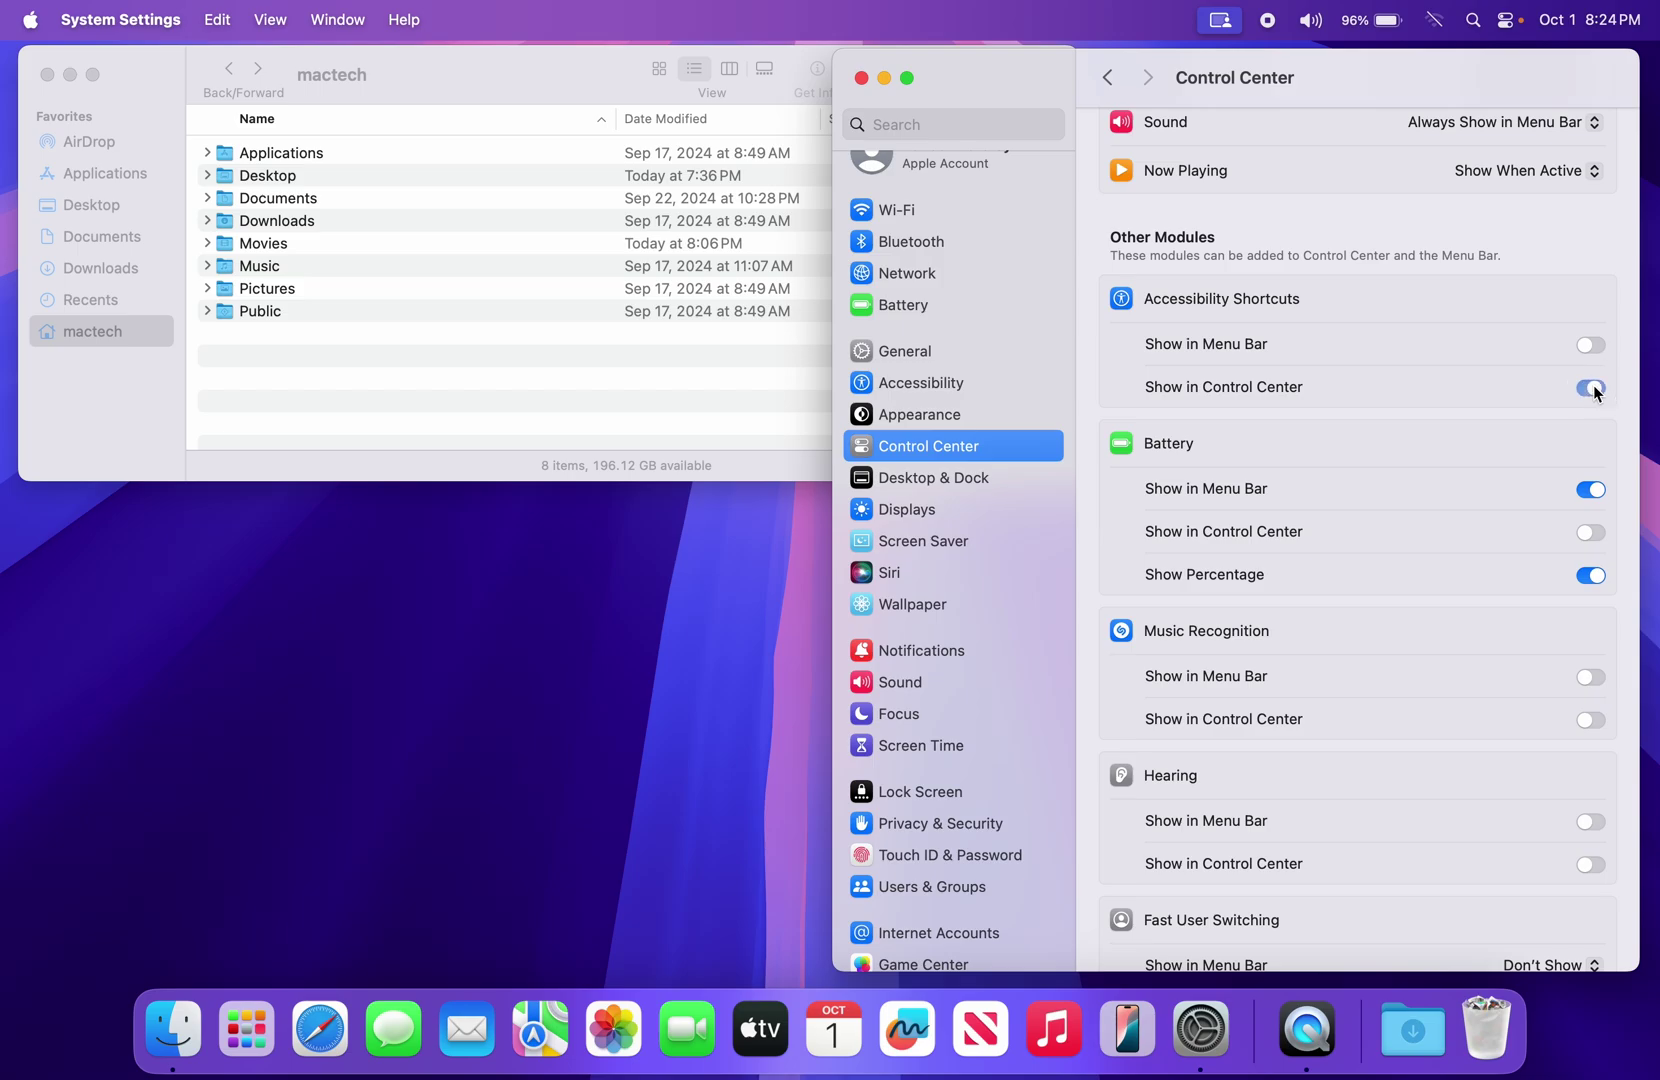
click(1503, 20)
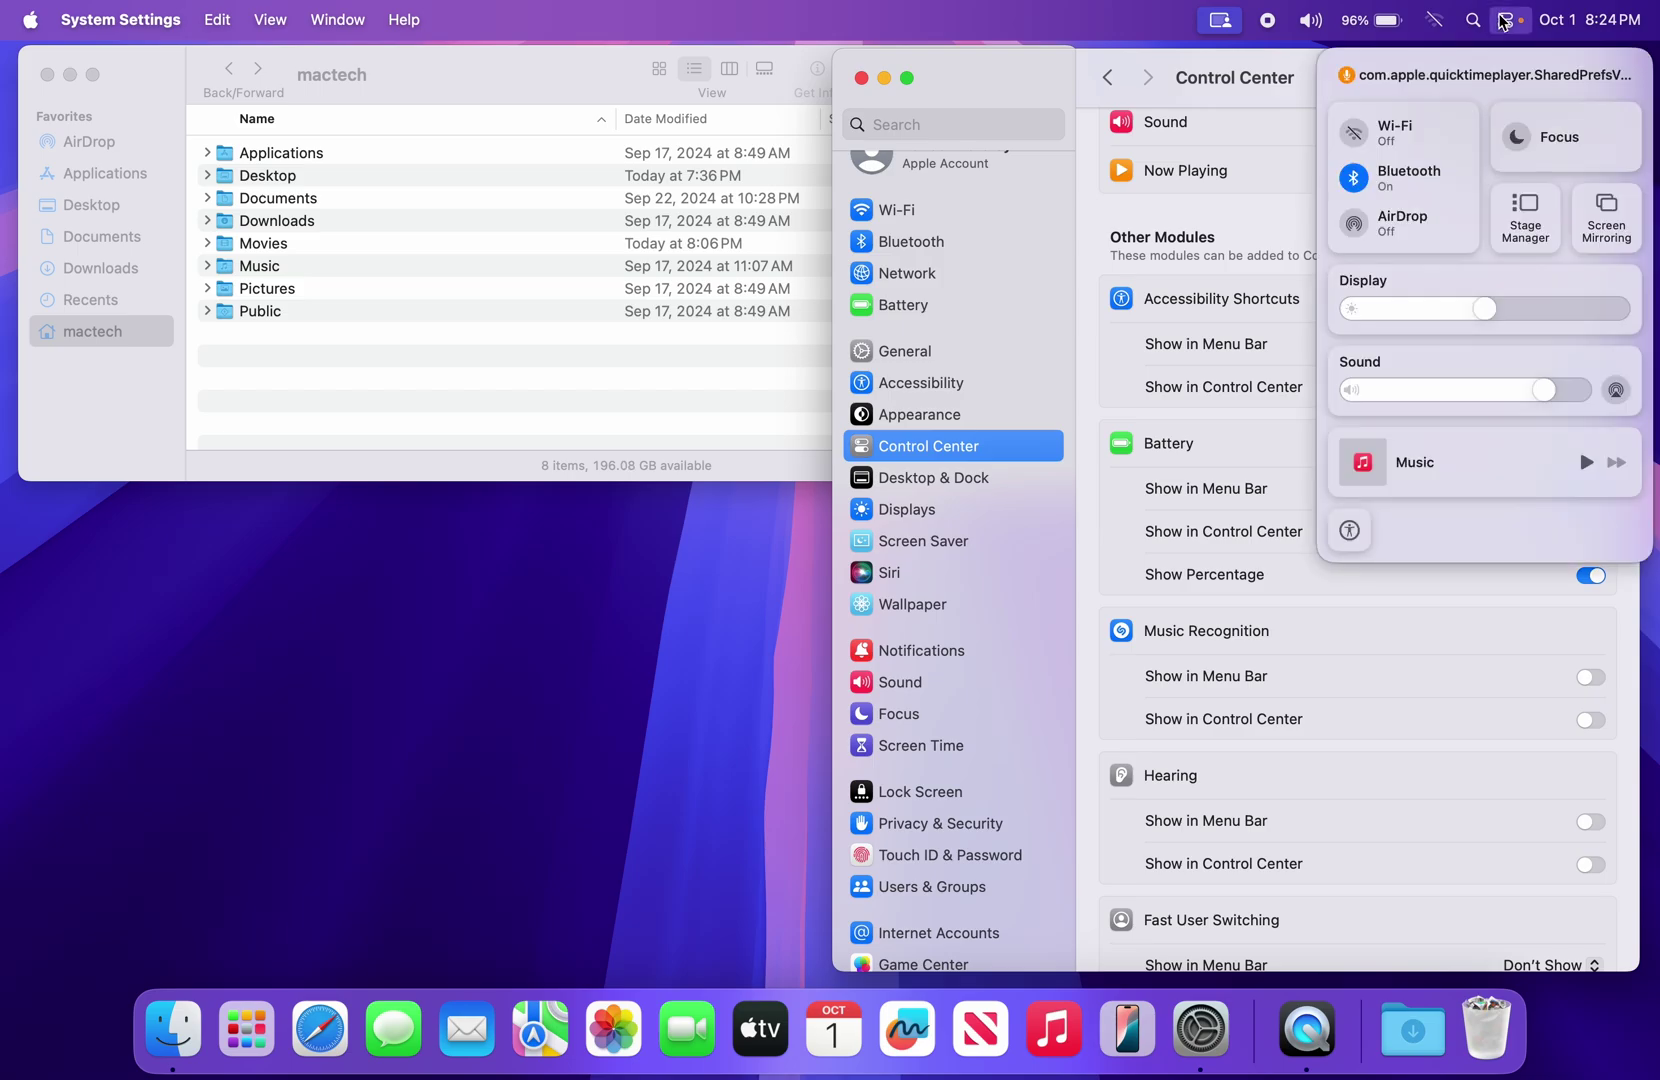
click(1352, 533)
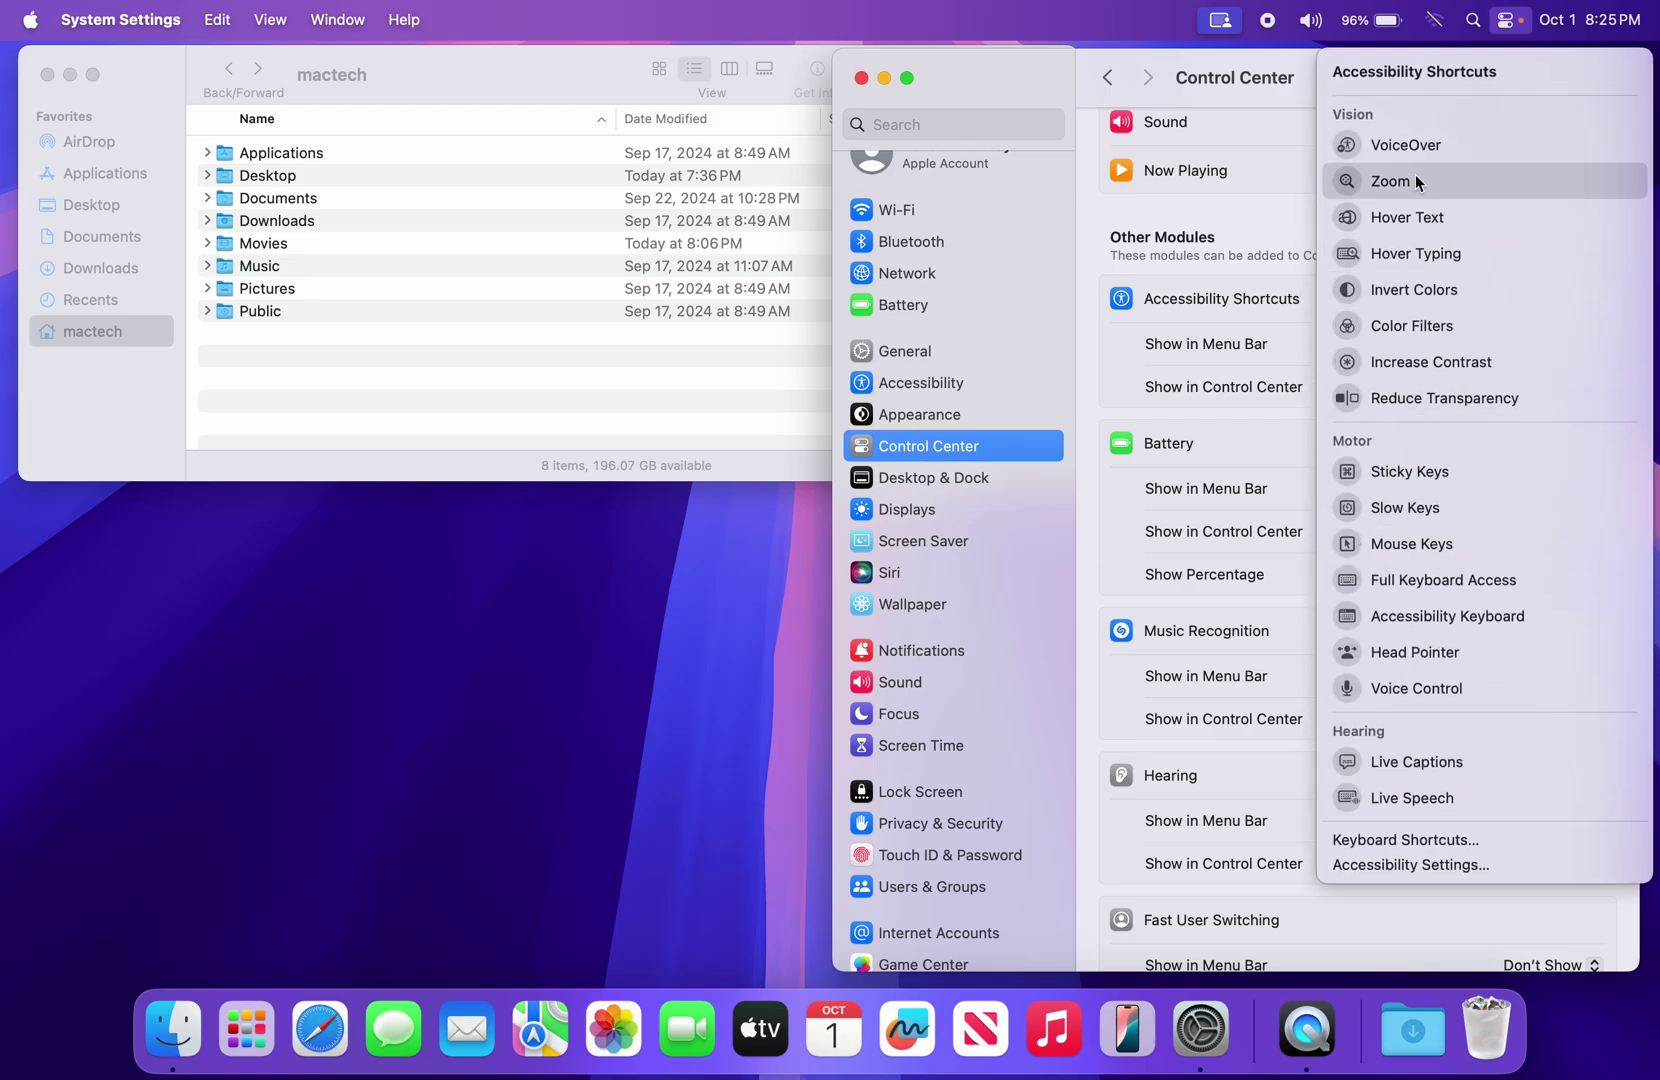
click(1424, 181)
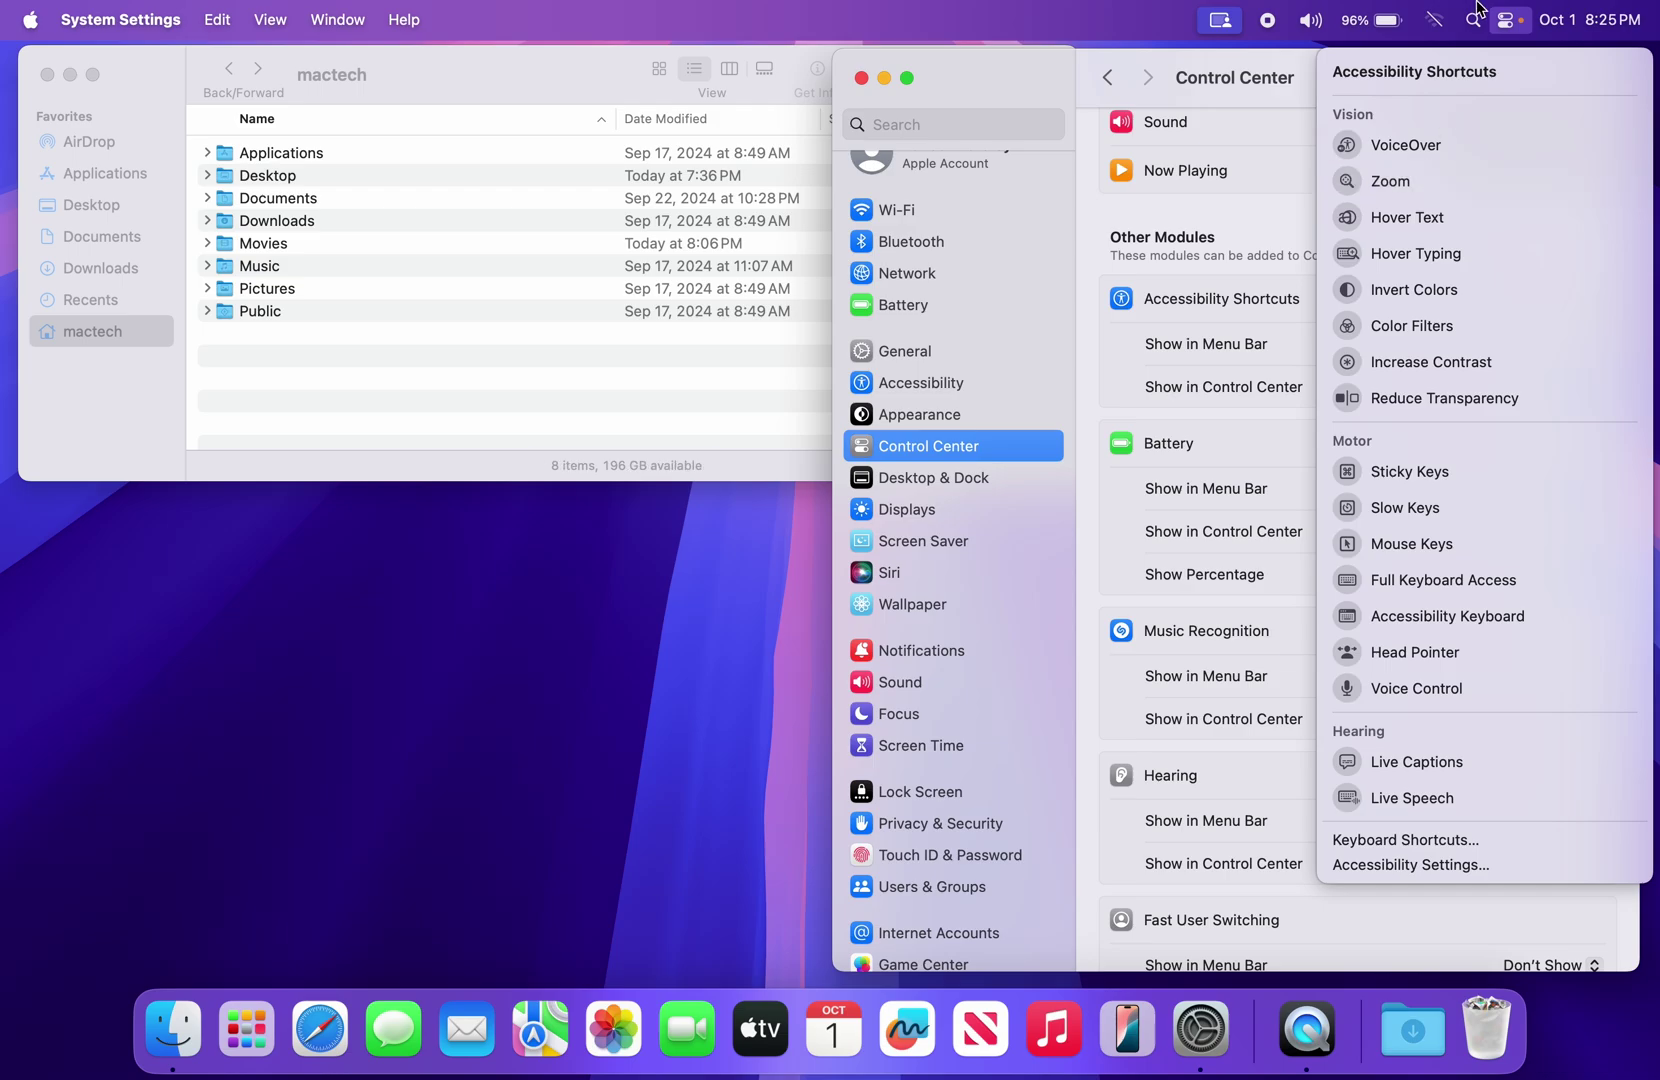
click(1513, 20)
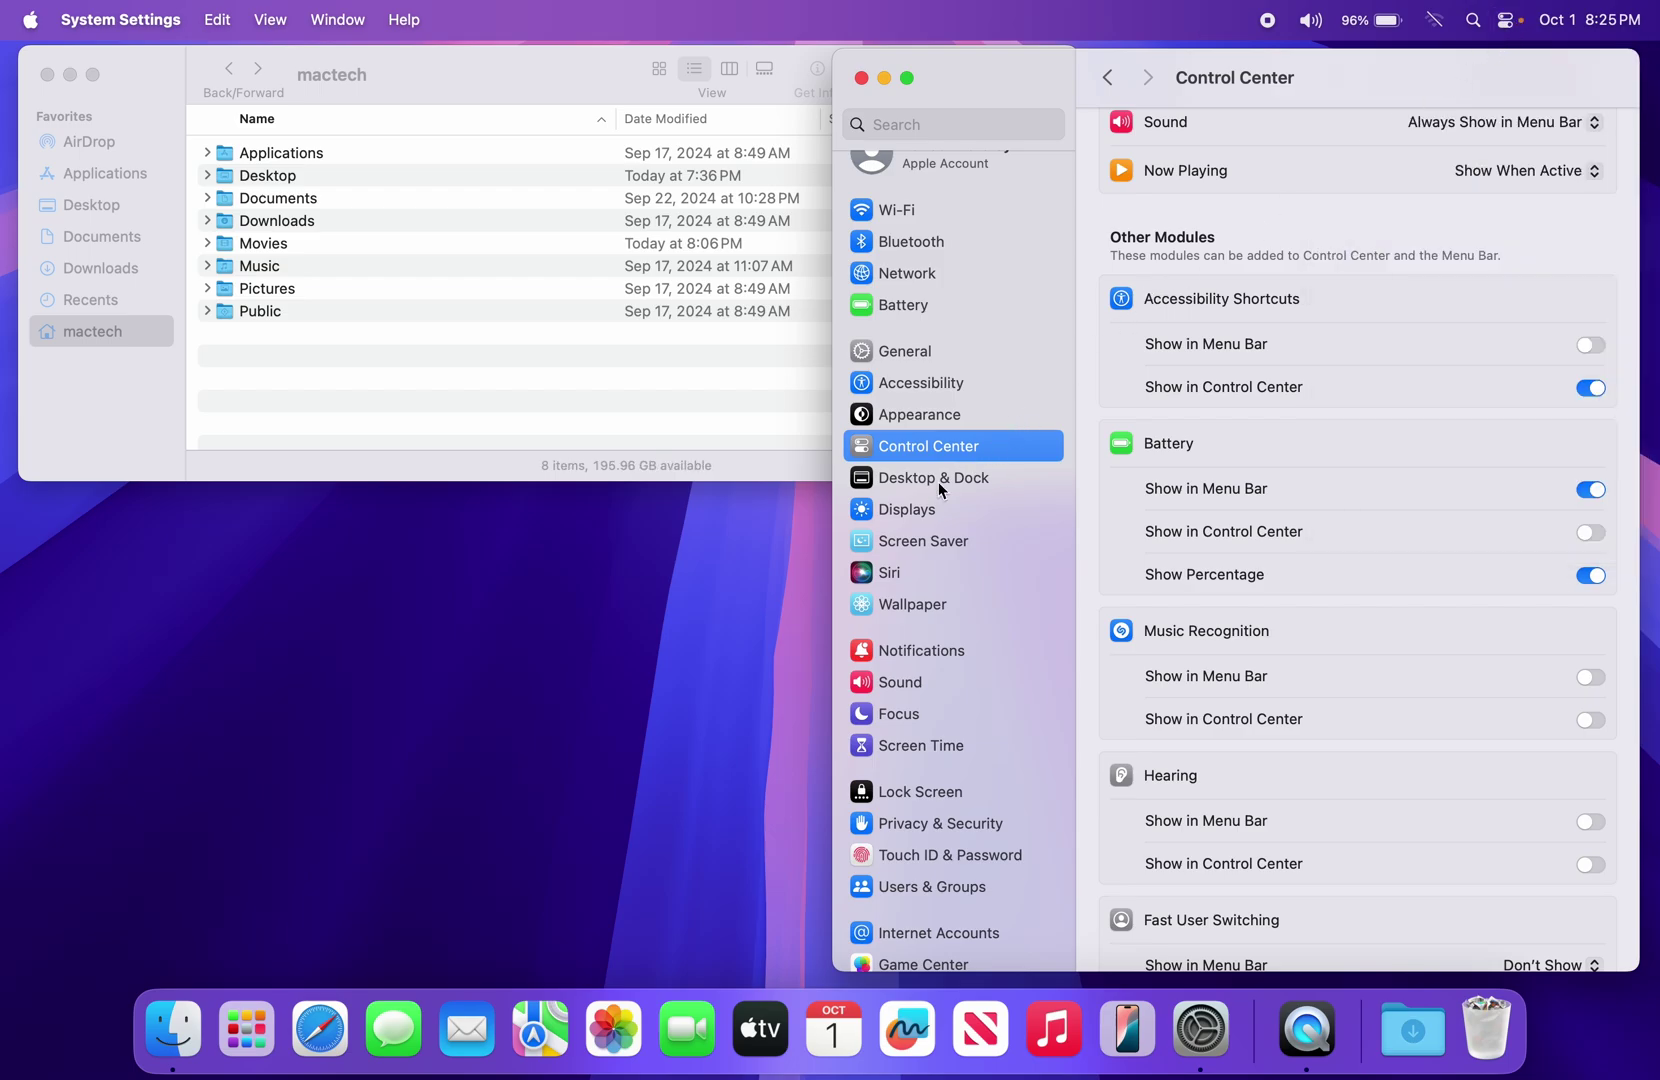
In Desktop & Dock, test the wallpaper click, then set it to reveal the desktop Only in Stage Manager
click(899, 482)
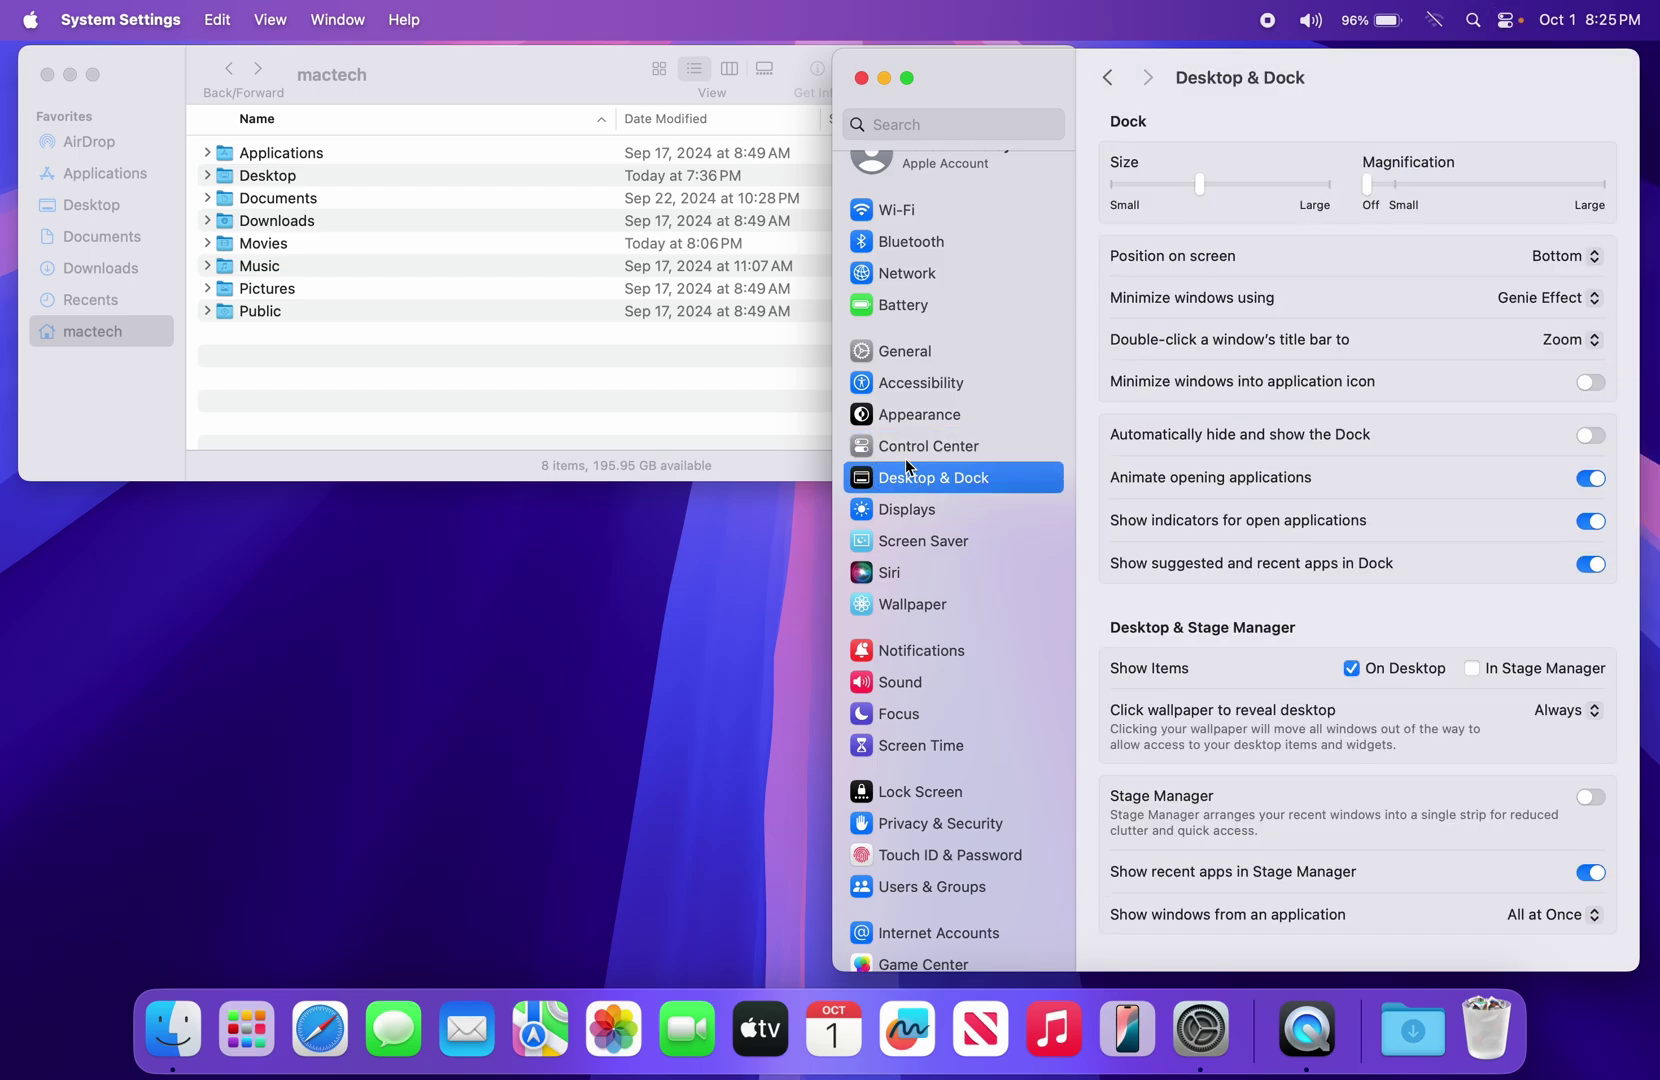
click(796, 543)
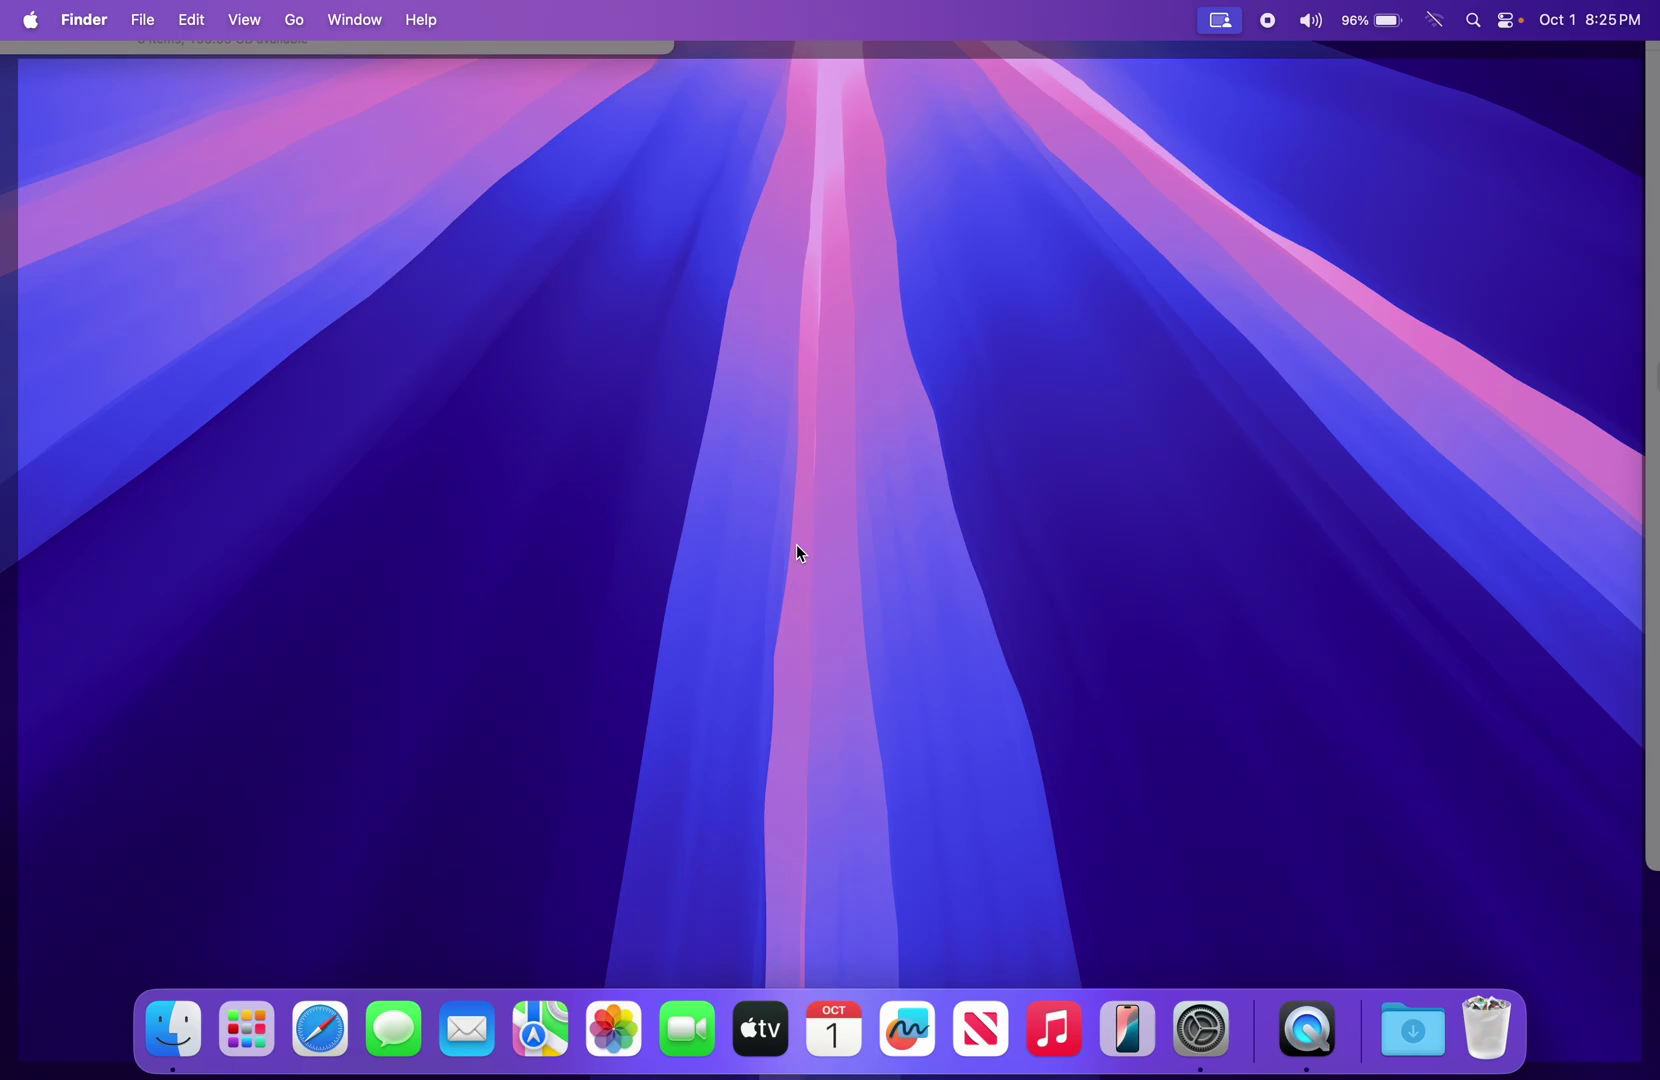
click(796, 543)
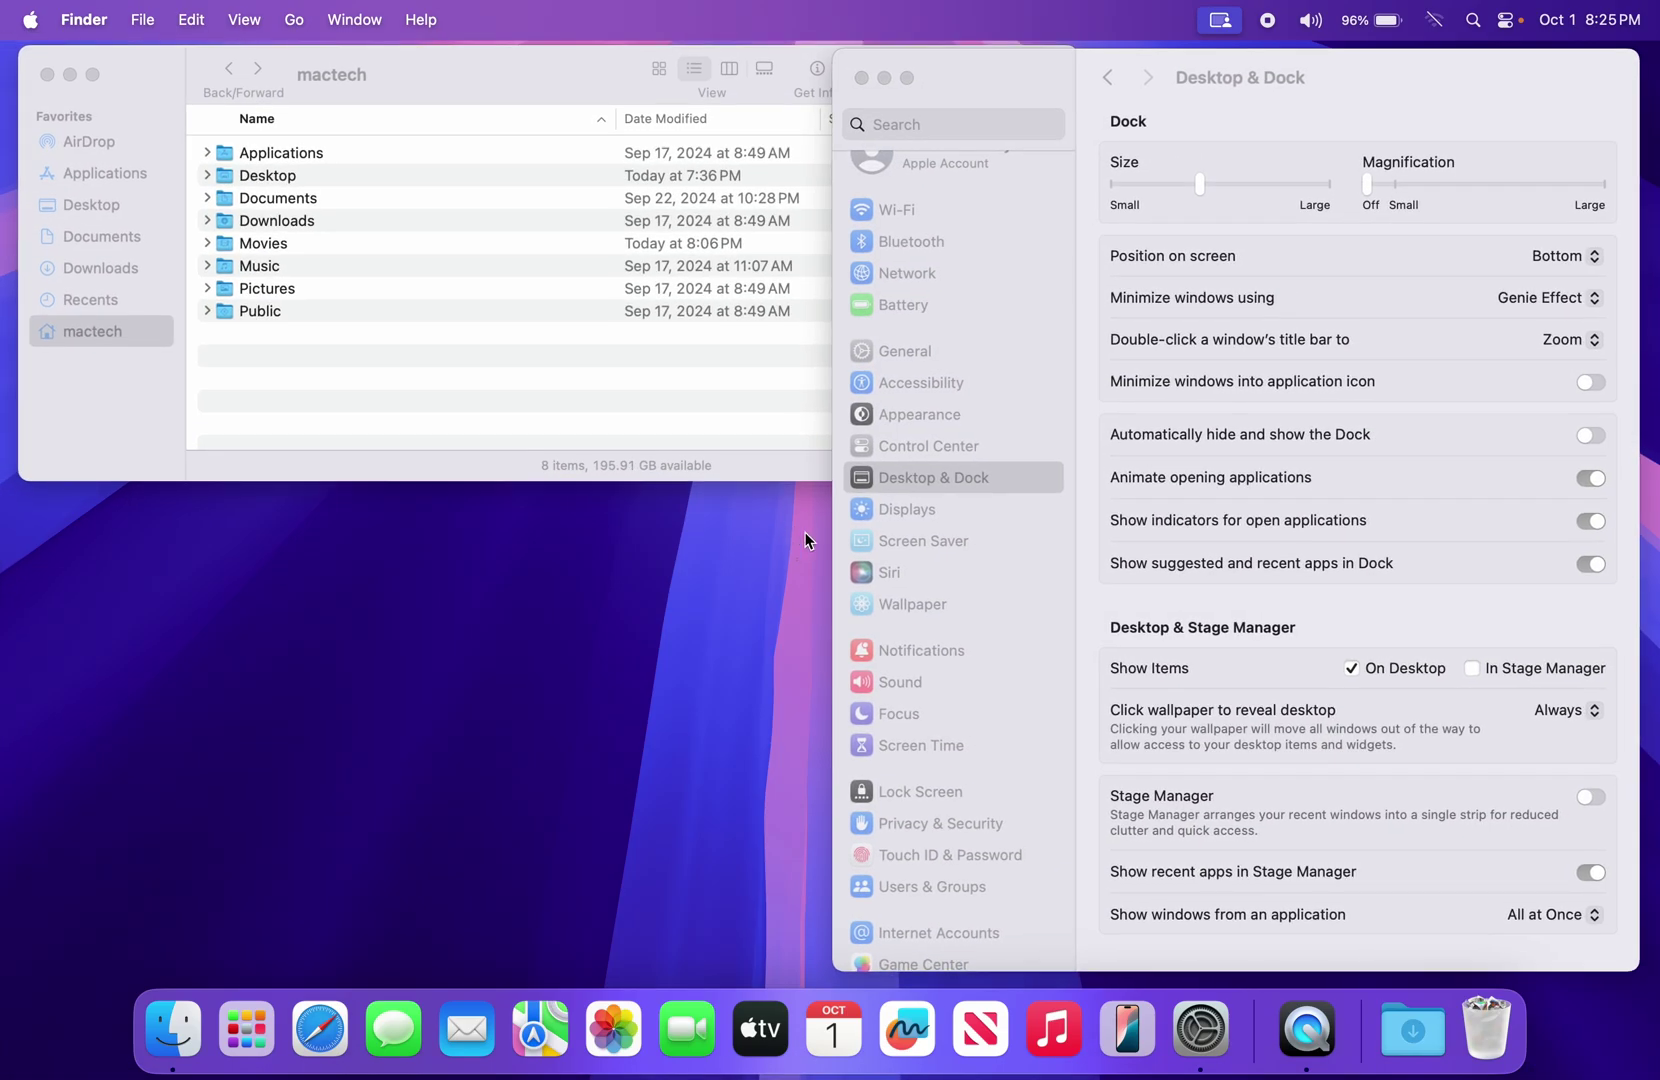
click(899, 482)
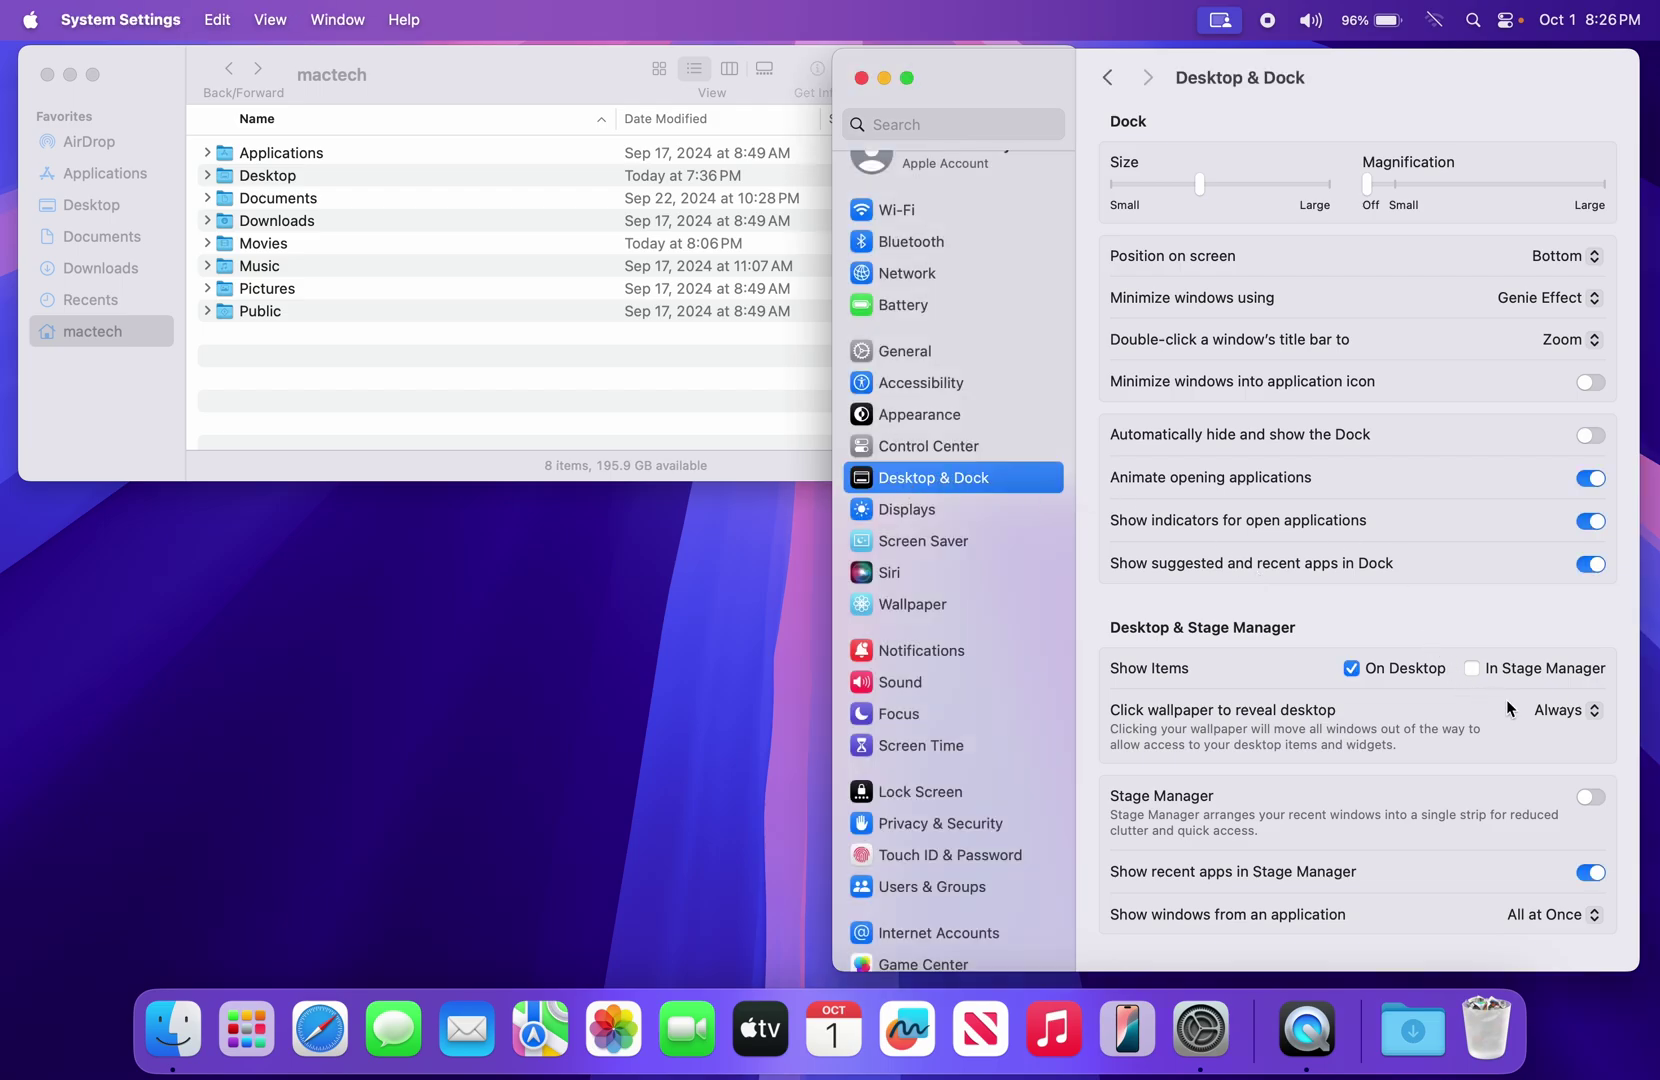
click(1565, 712)
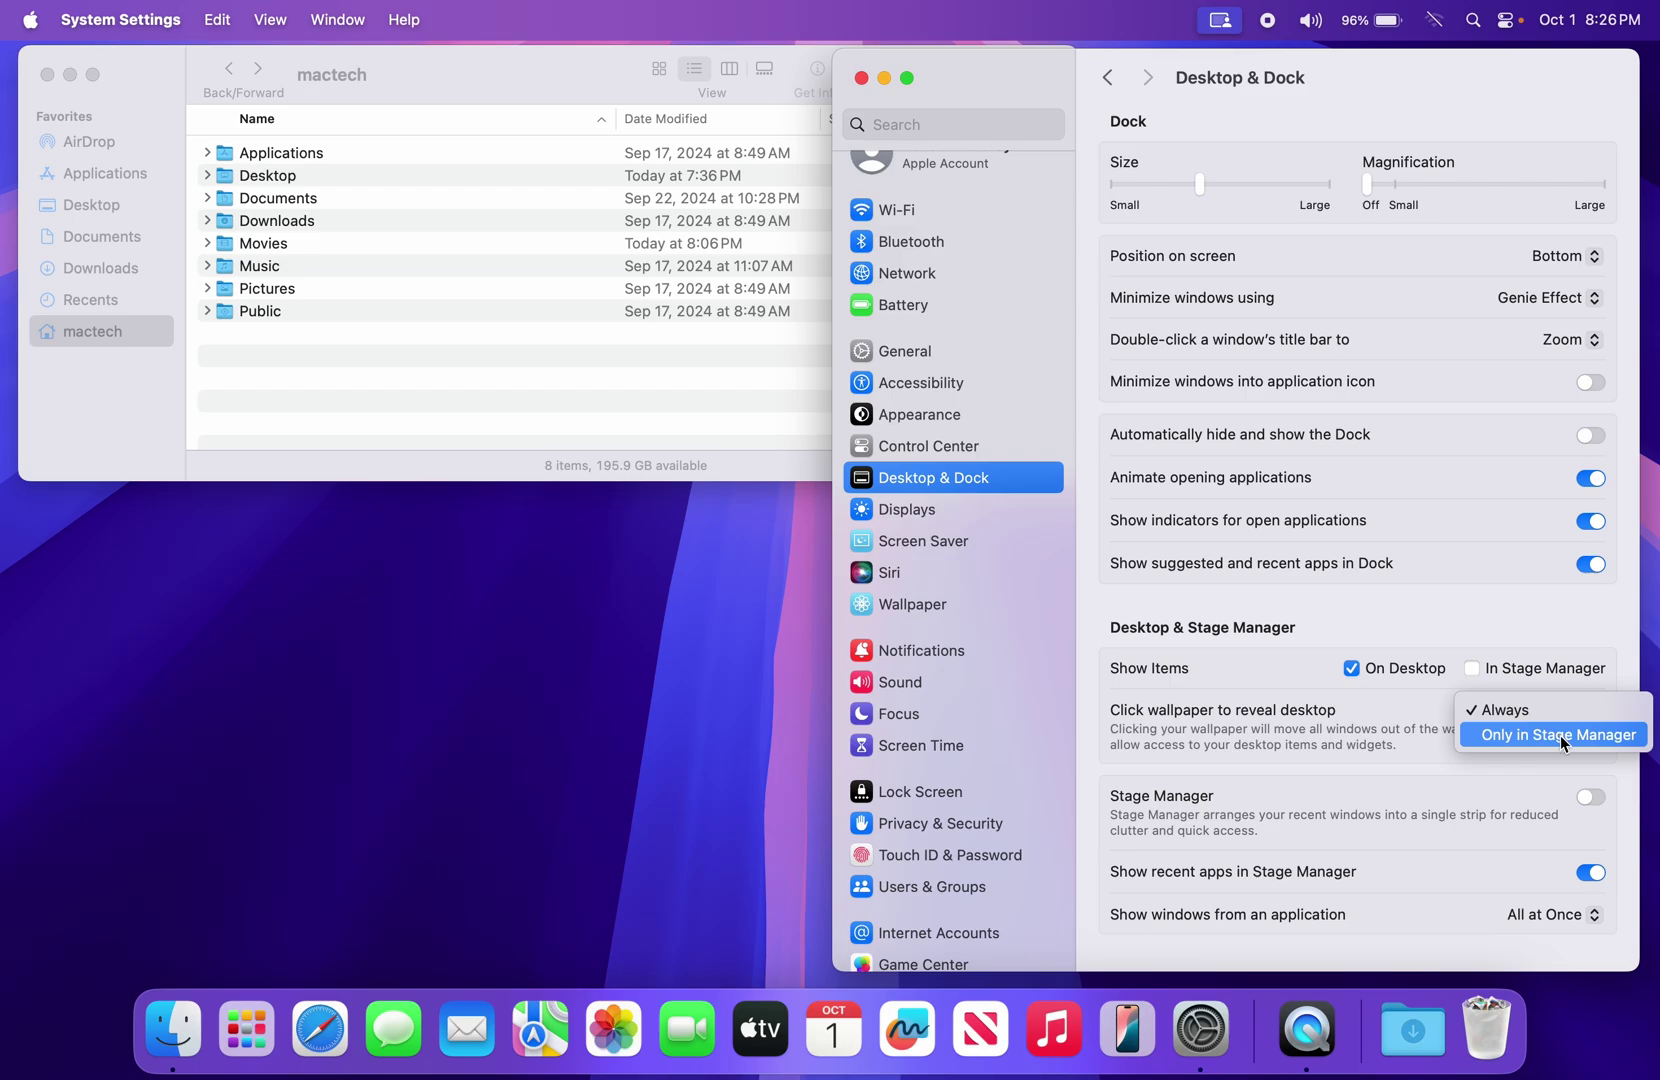
click(1560, 735)
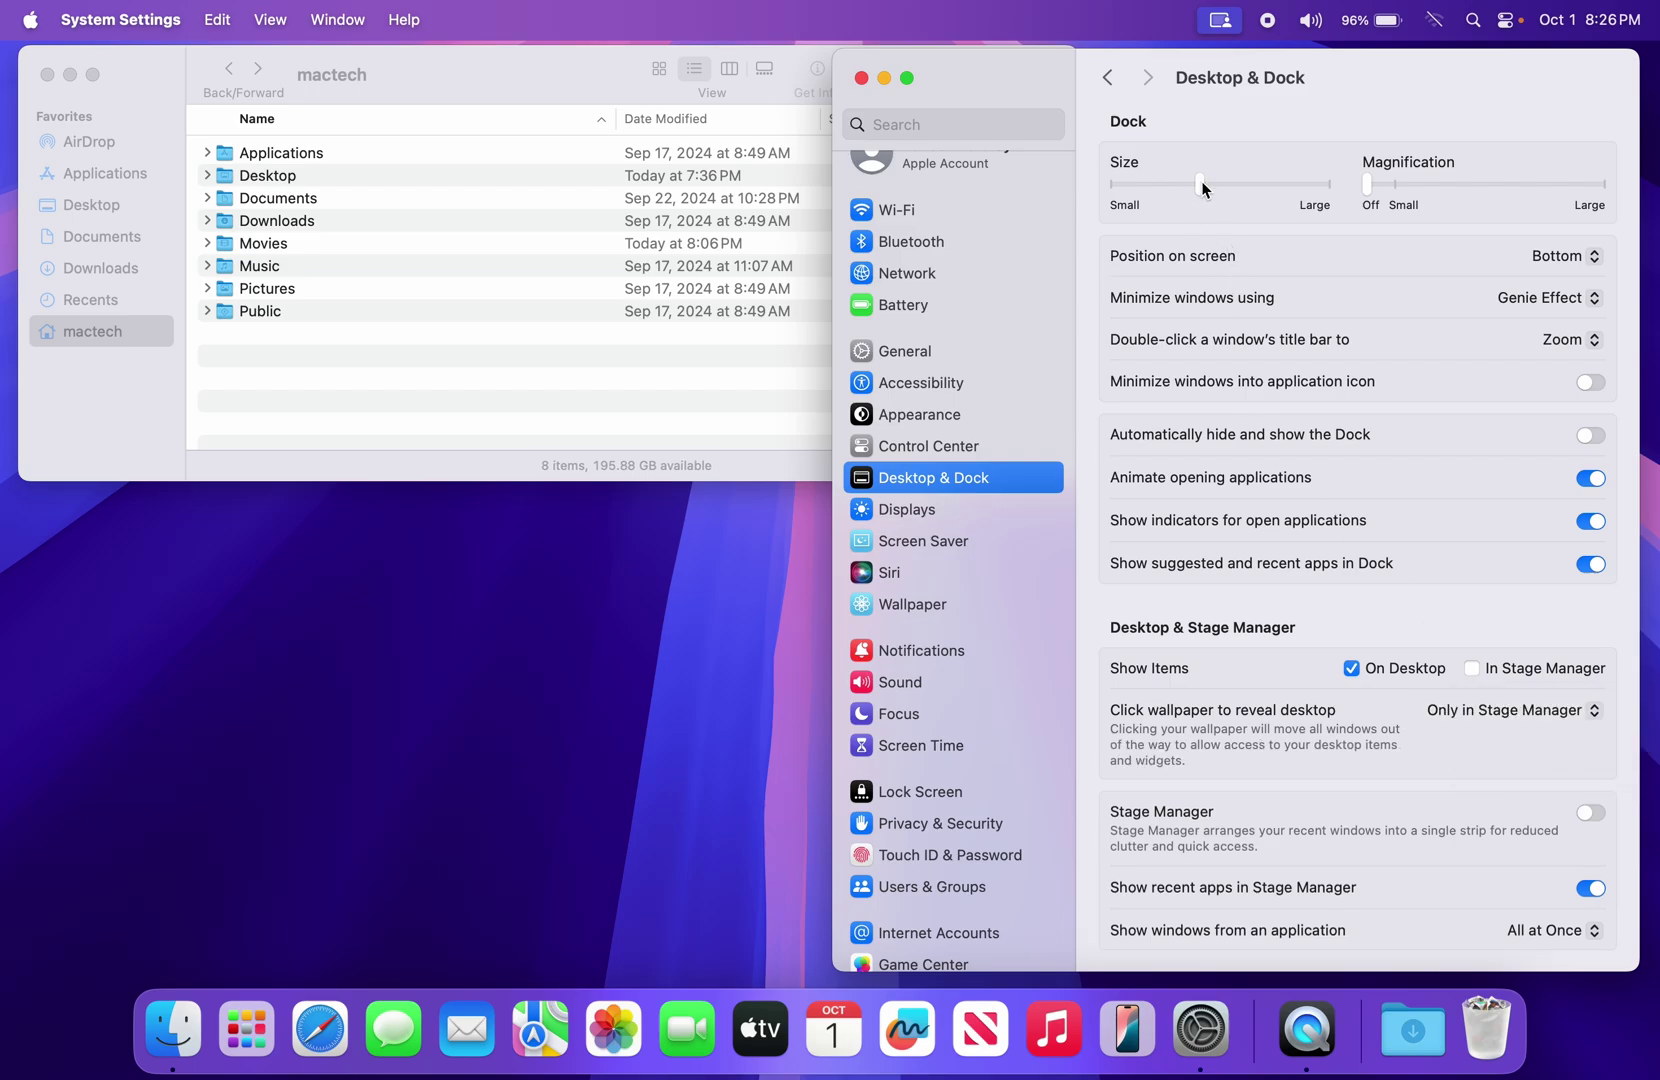
Shrink the Dock slightly and drag the TV app out of it
mouse_move(1203, 188)
mouse_down()
mouse_move(1222, 180)
mouse_move(1127, 172)
mouse_move(1165, 190)
mouse_move(1186, 178)
mouse_move(1173, 182)
mouse_up()
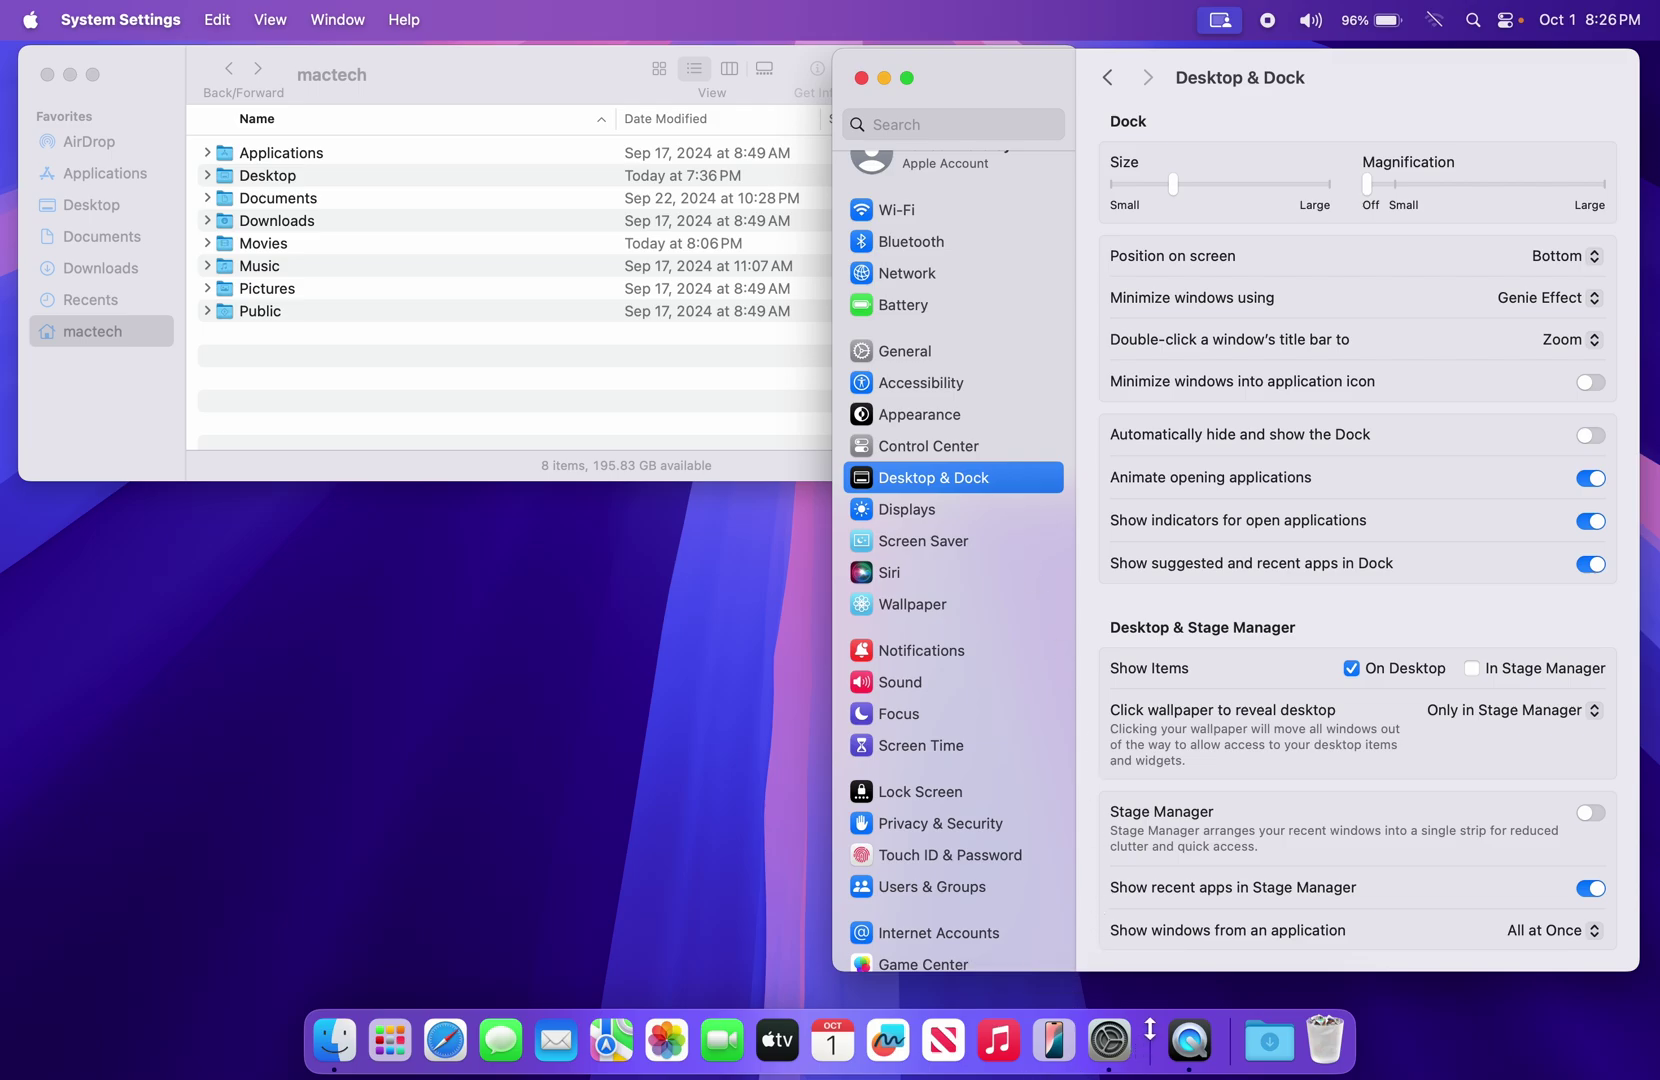
mouse_move(1149, 1042)
mouse_down()
mouse_move(1158, 1056)
mouse_move(1155, 1036)
mouse_move(1138, 1066)
mouse_move(1144, 1052)
mouse_up()
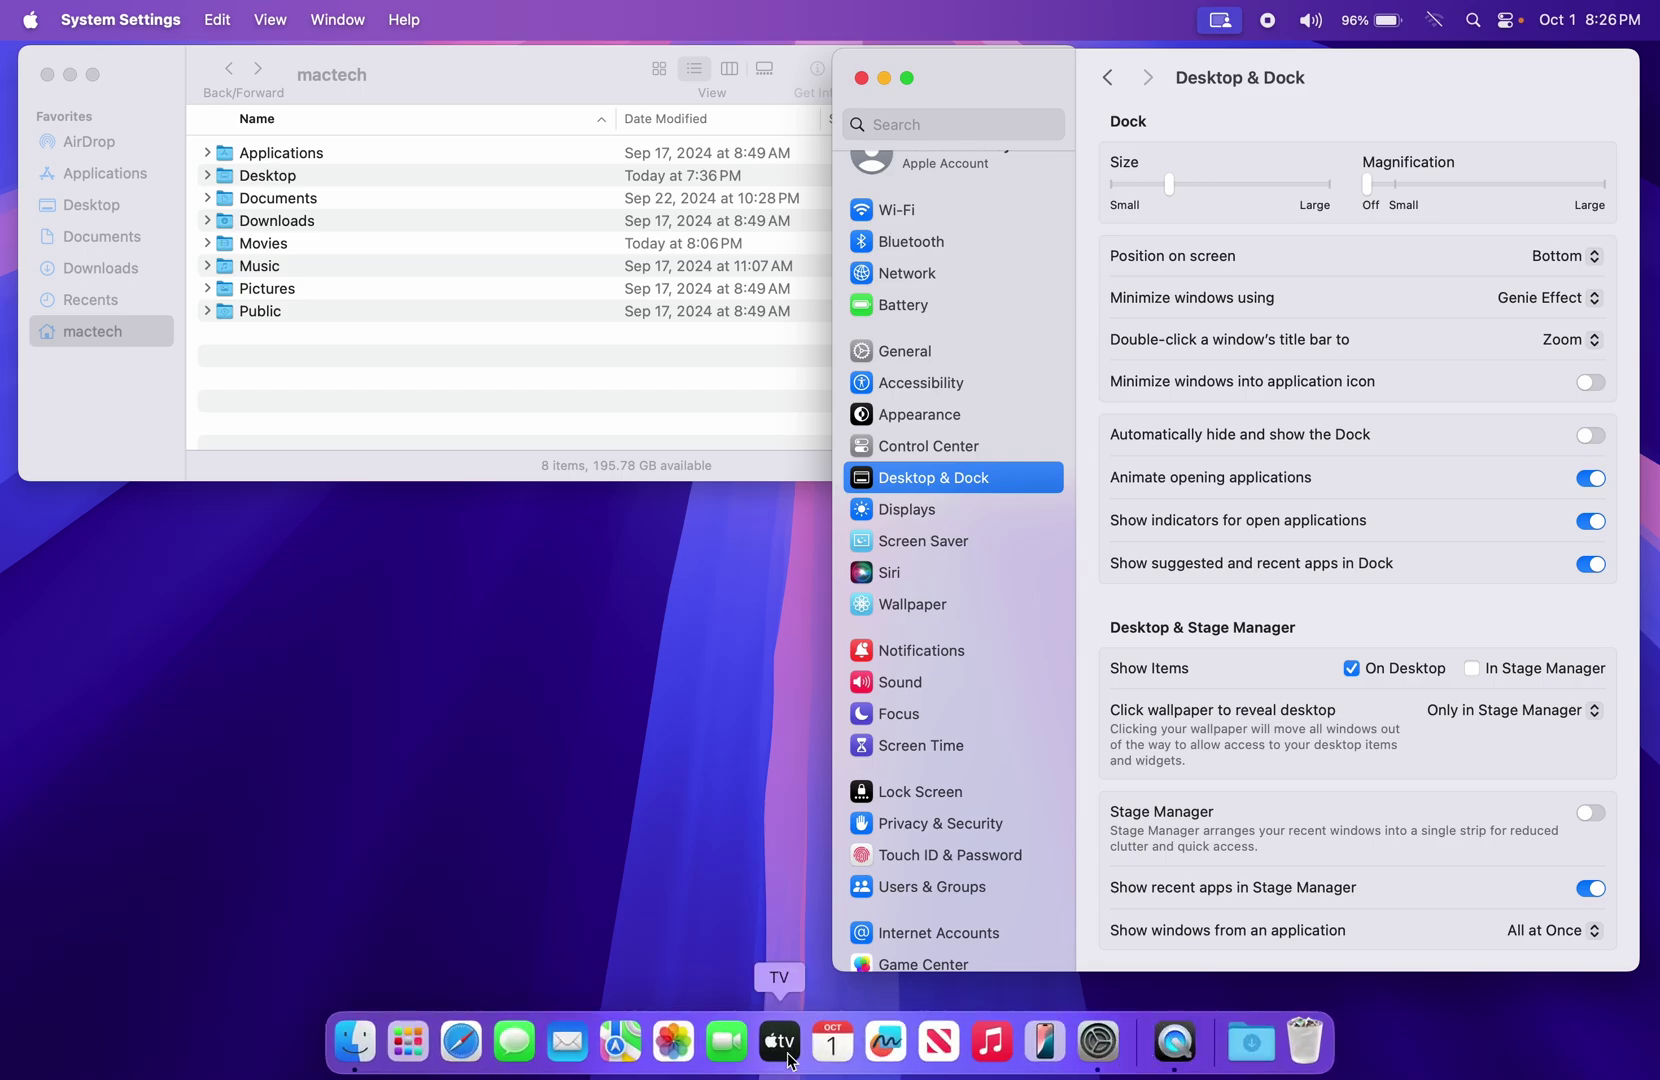
drag(788, 1060, 716, 860)
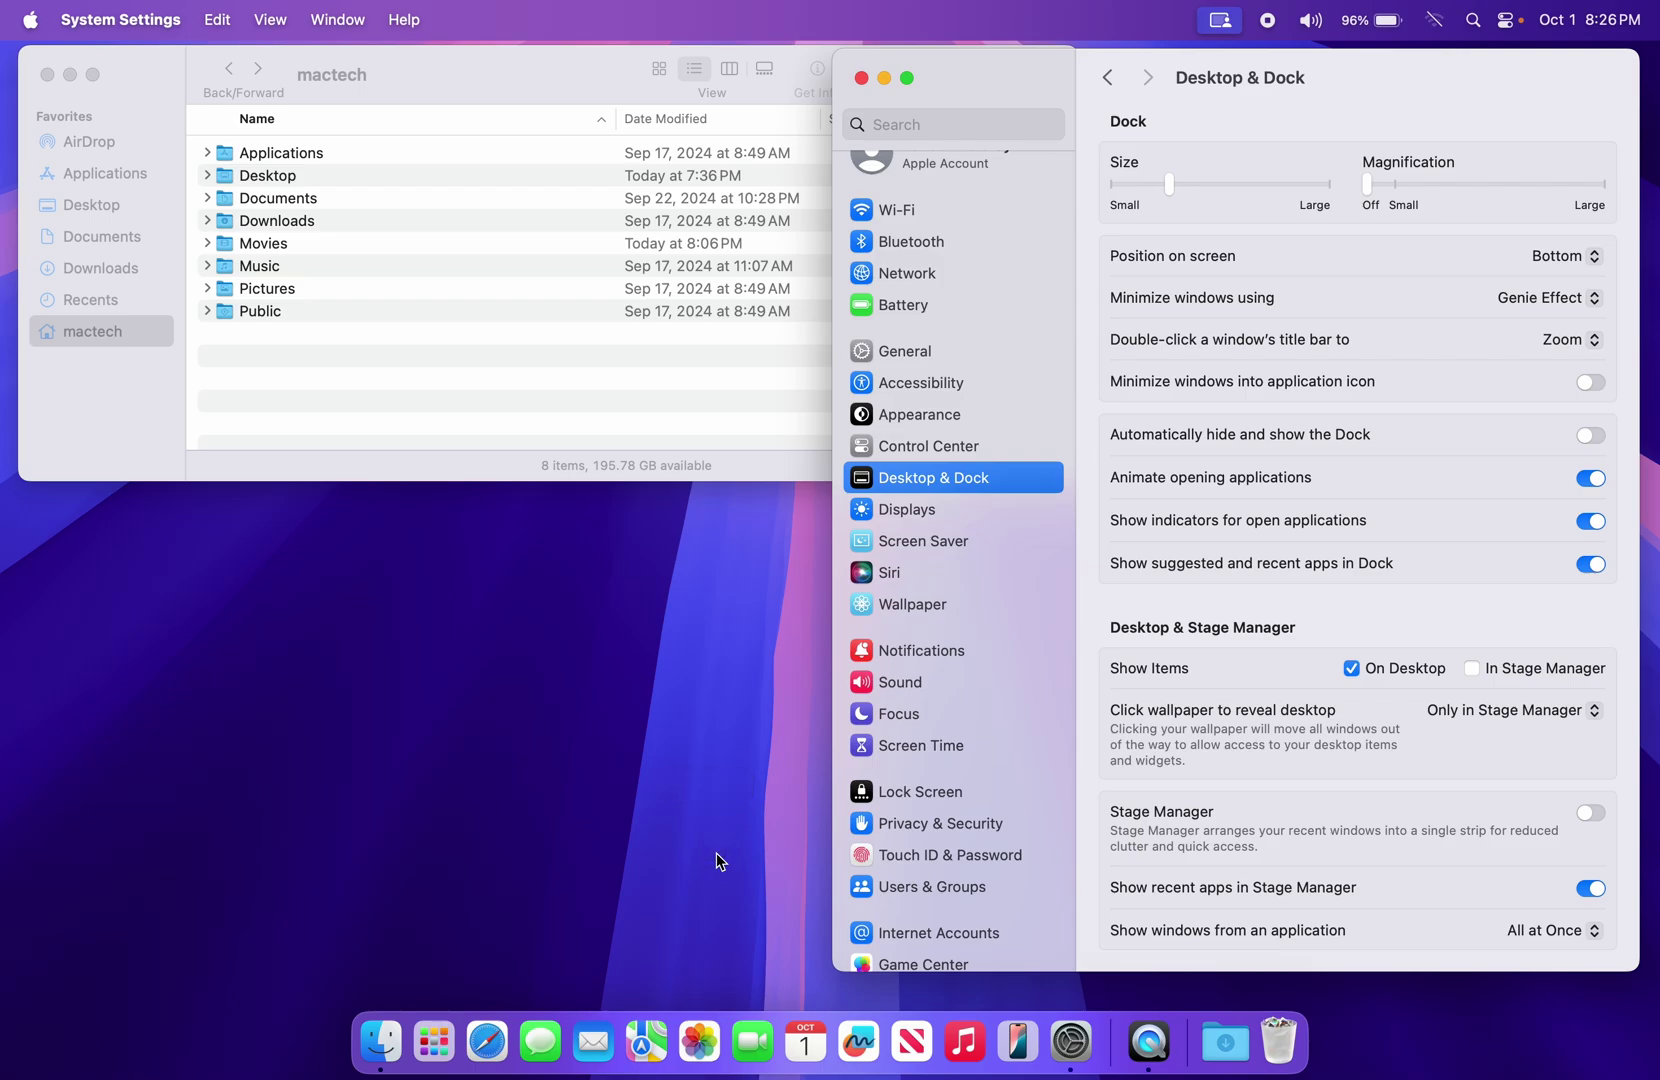
Remove Calendar from the Dock through its Options menu
right_click(799, 1046)
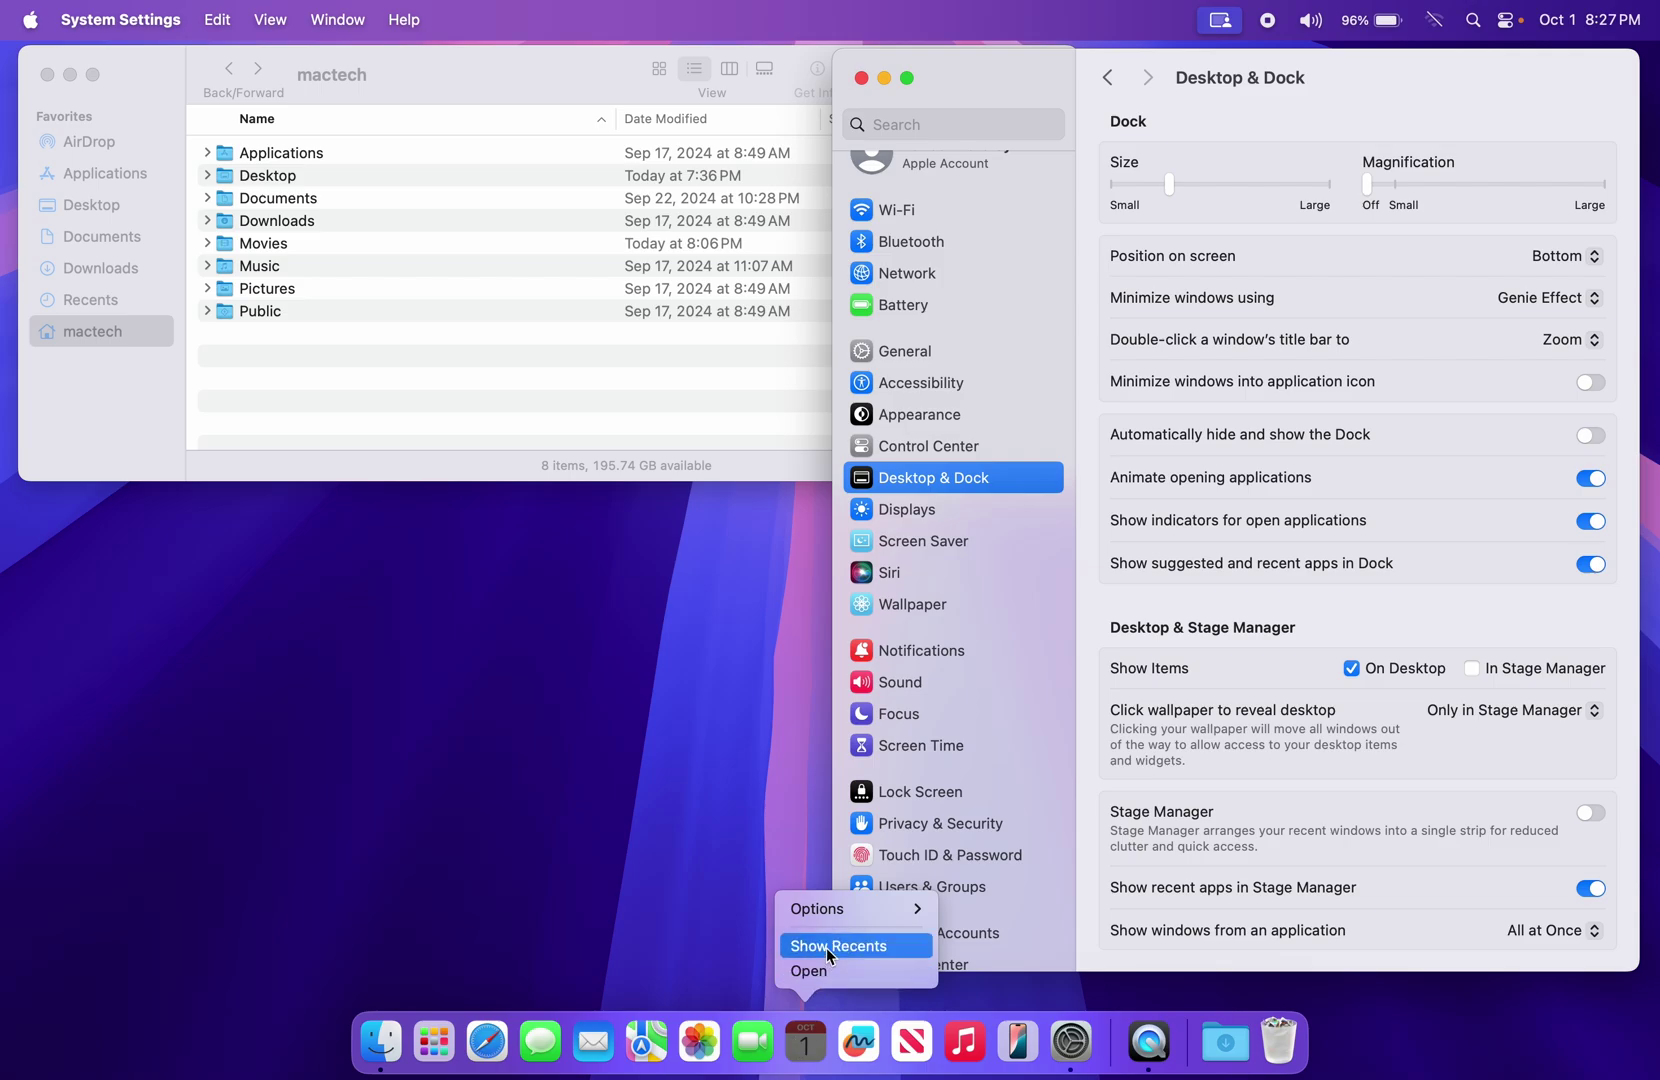
mouse_move(838, 911)
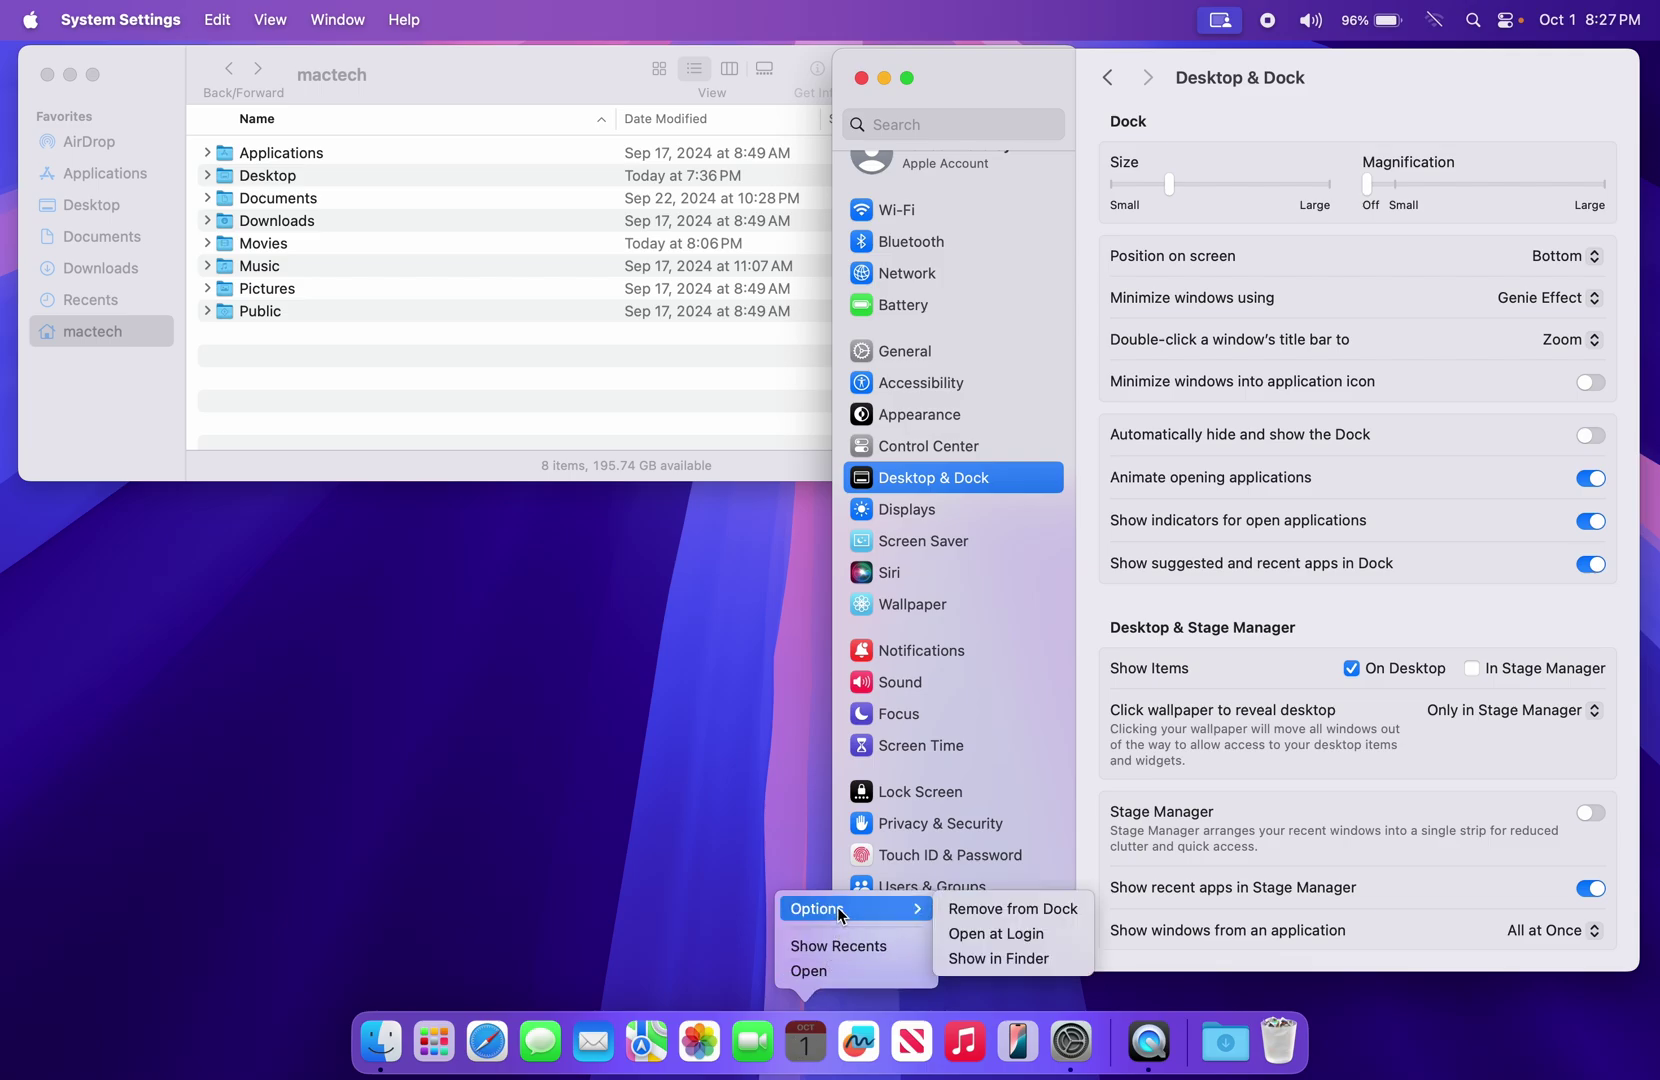
click(1049, 908)
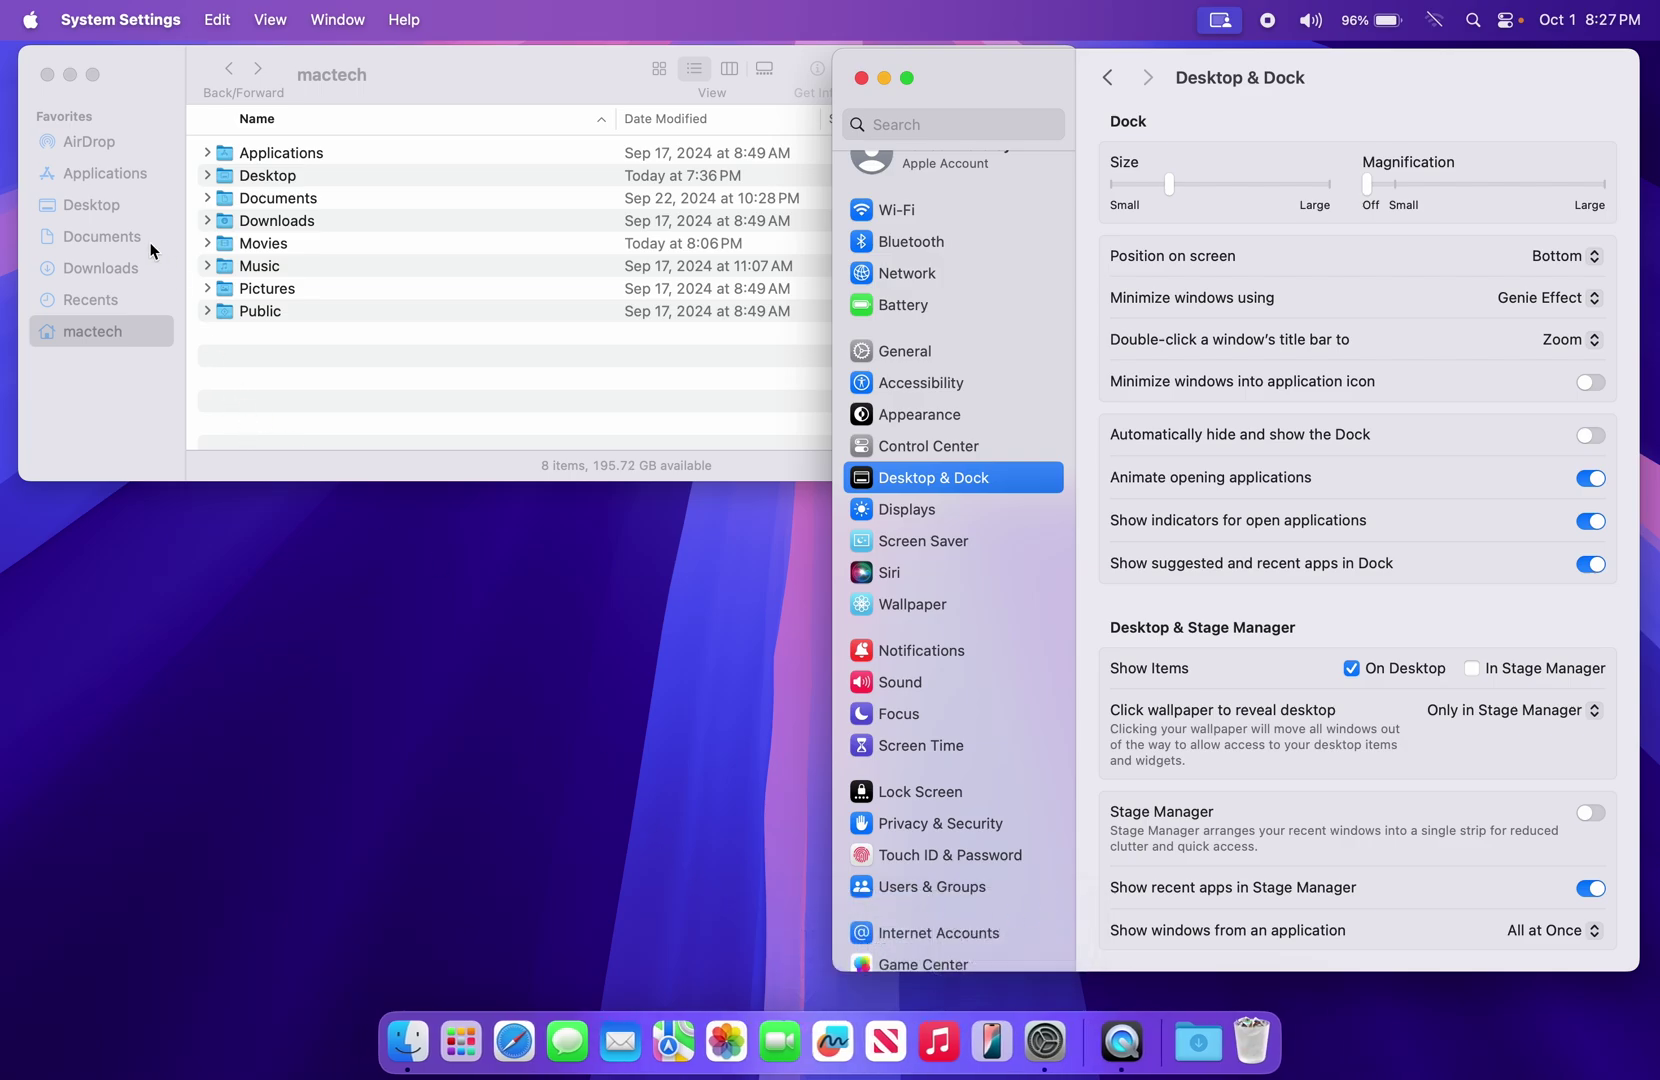
Drag the TV app from Finder's Applications folder back onto the Dock
click(96, 174)
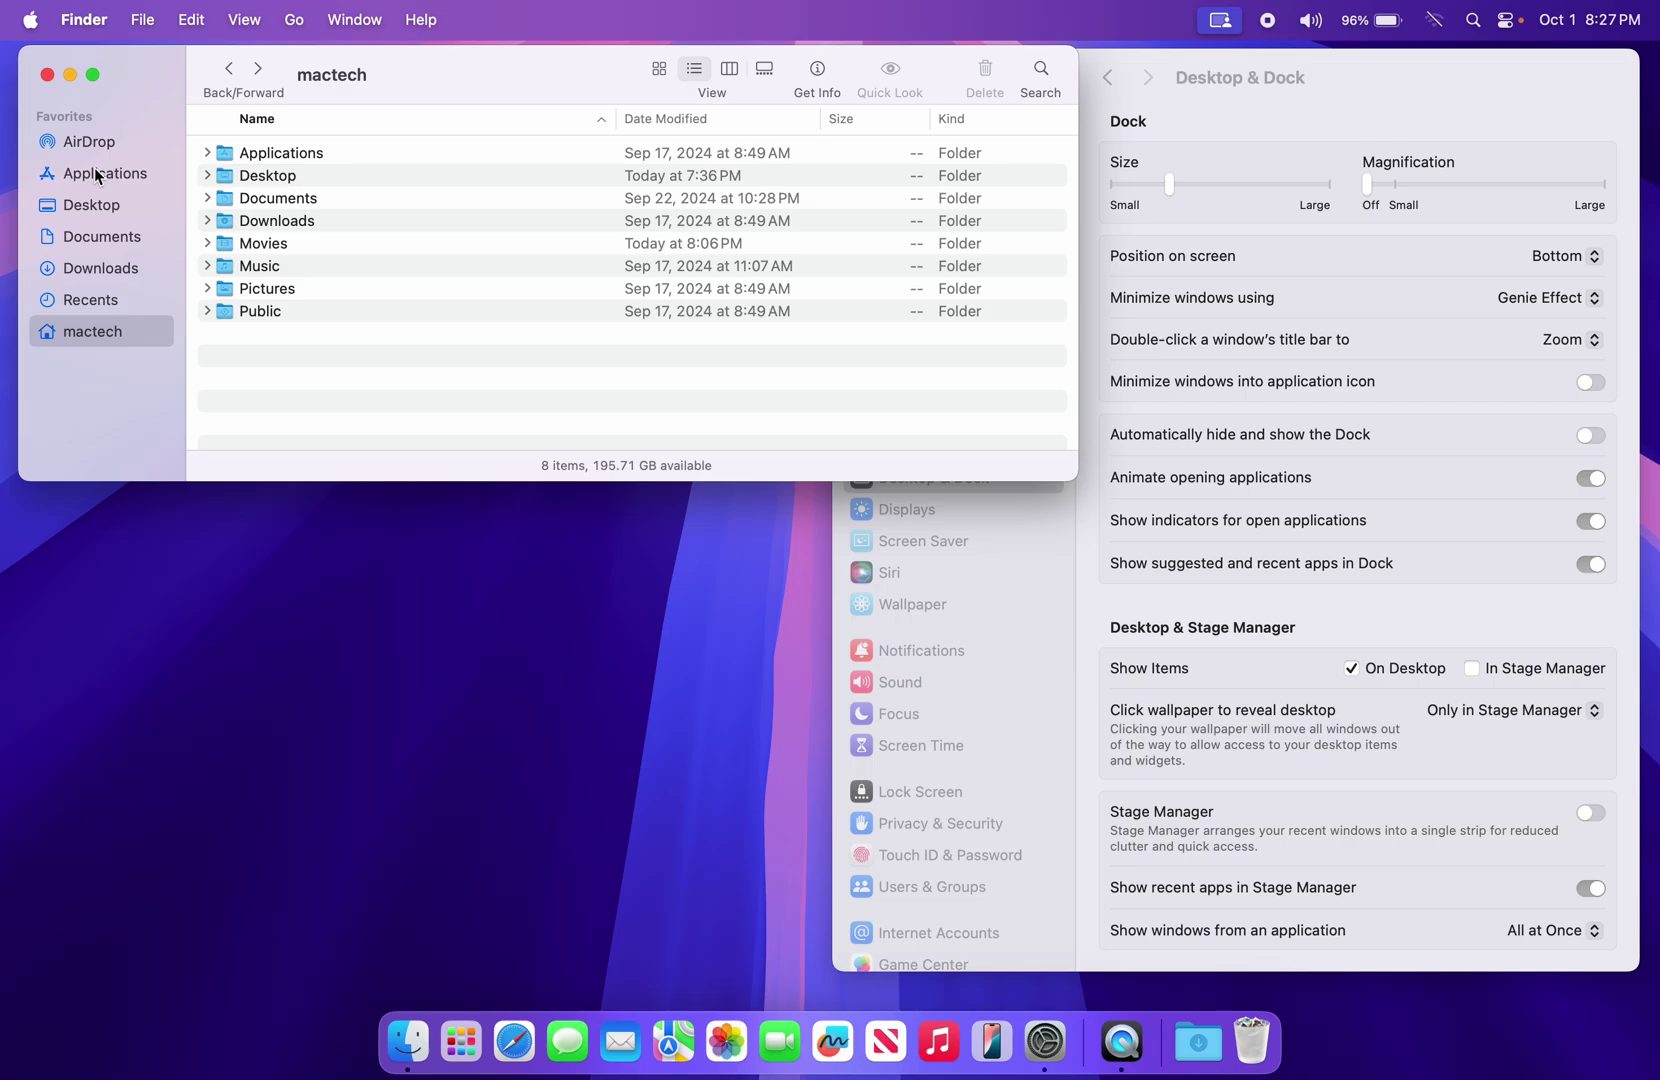
click(95, 174)
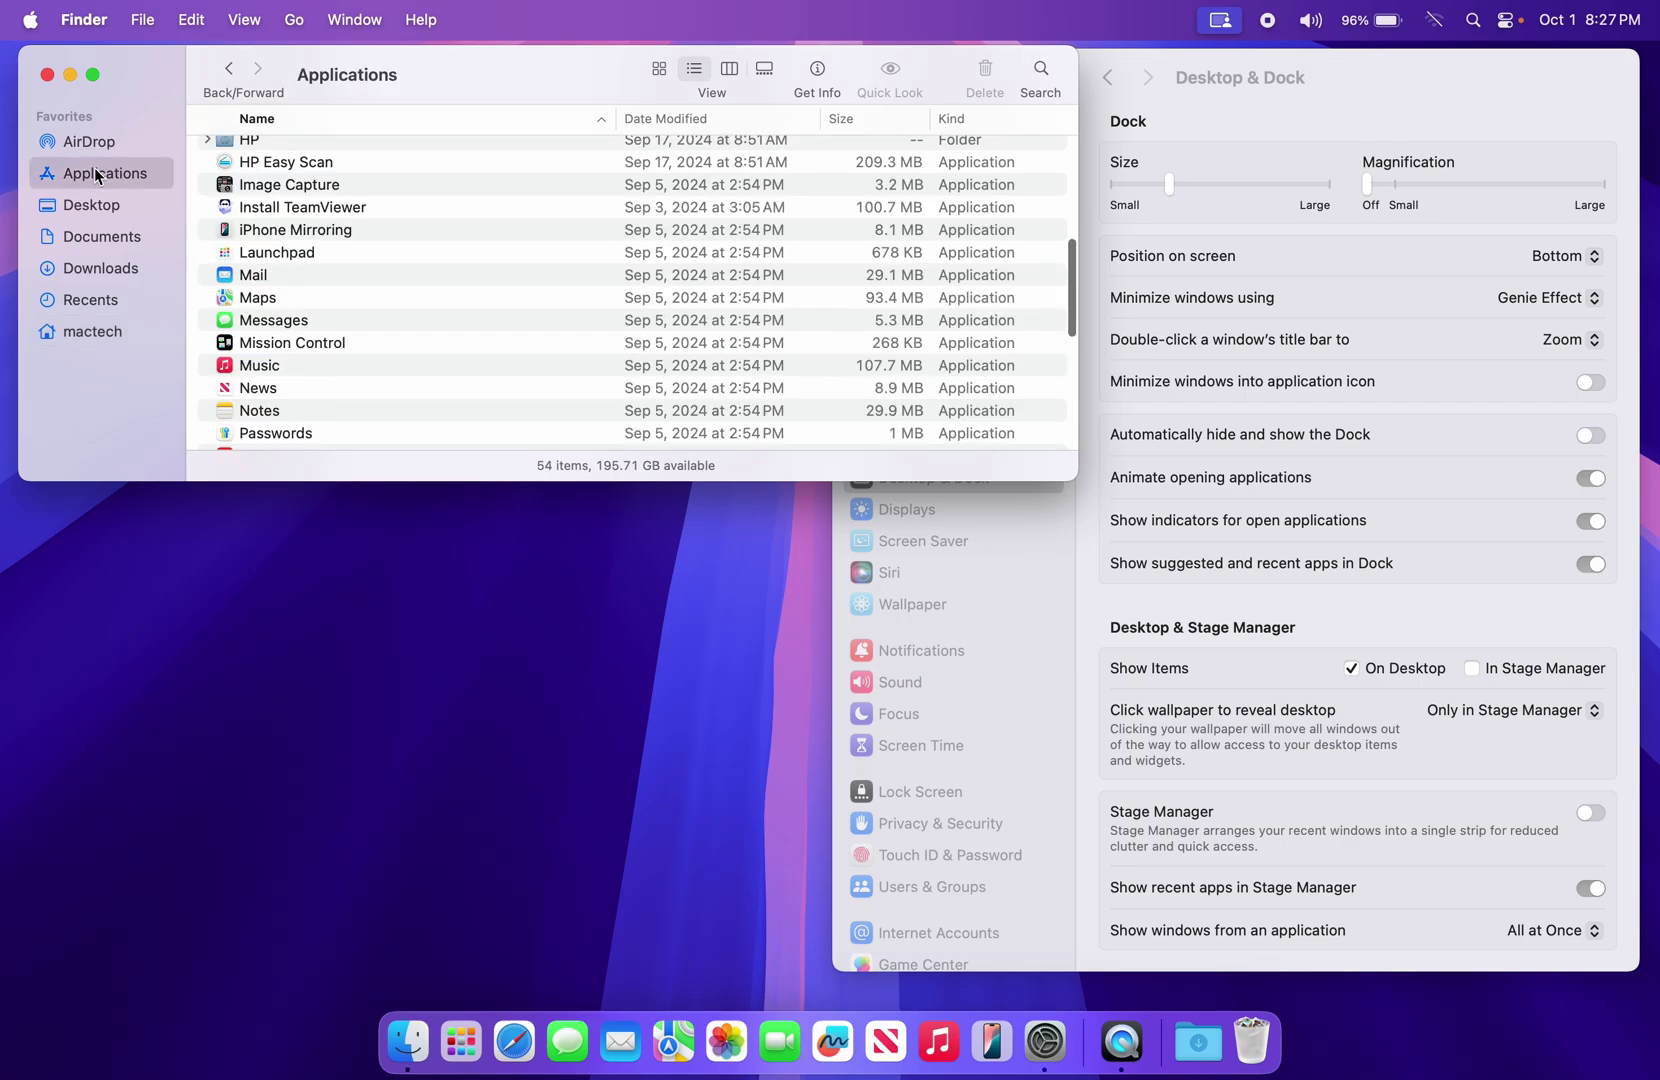
scroll(810, 314, up, 3)
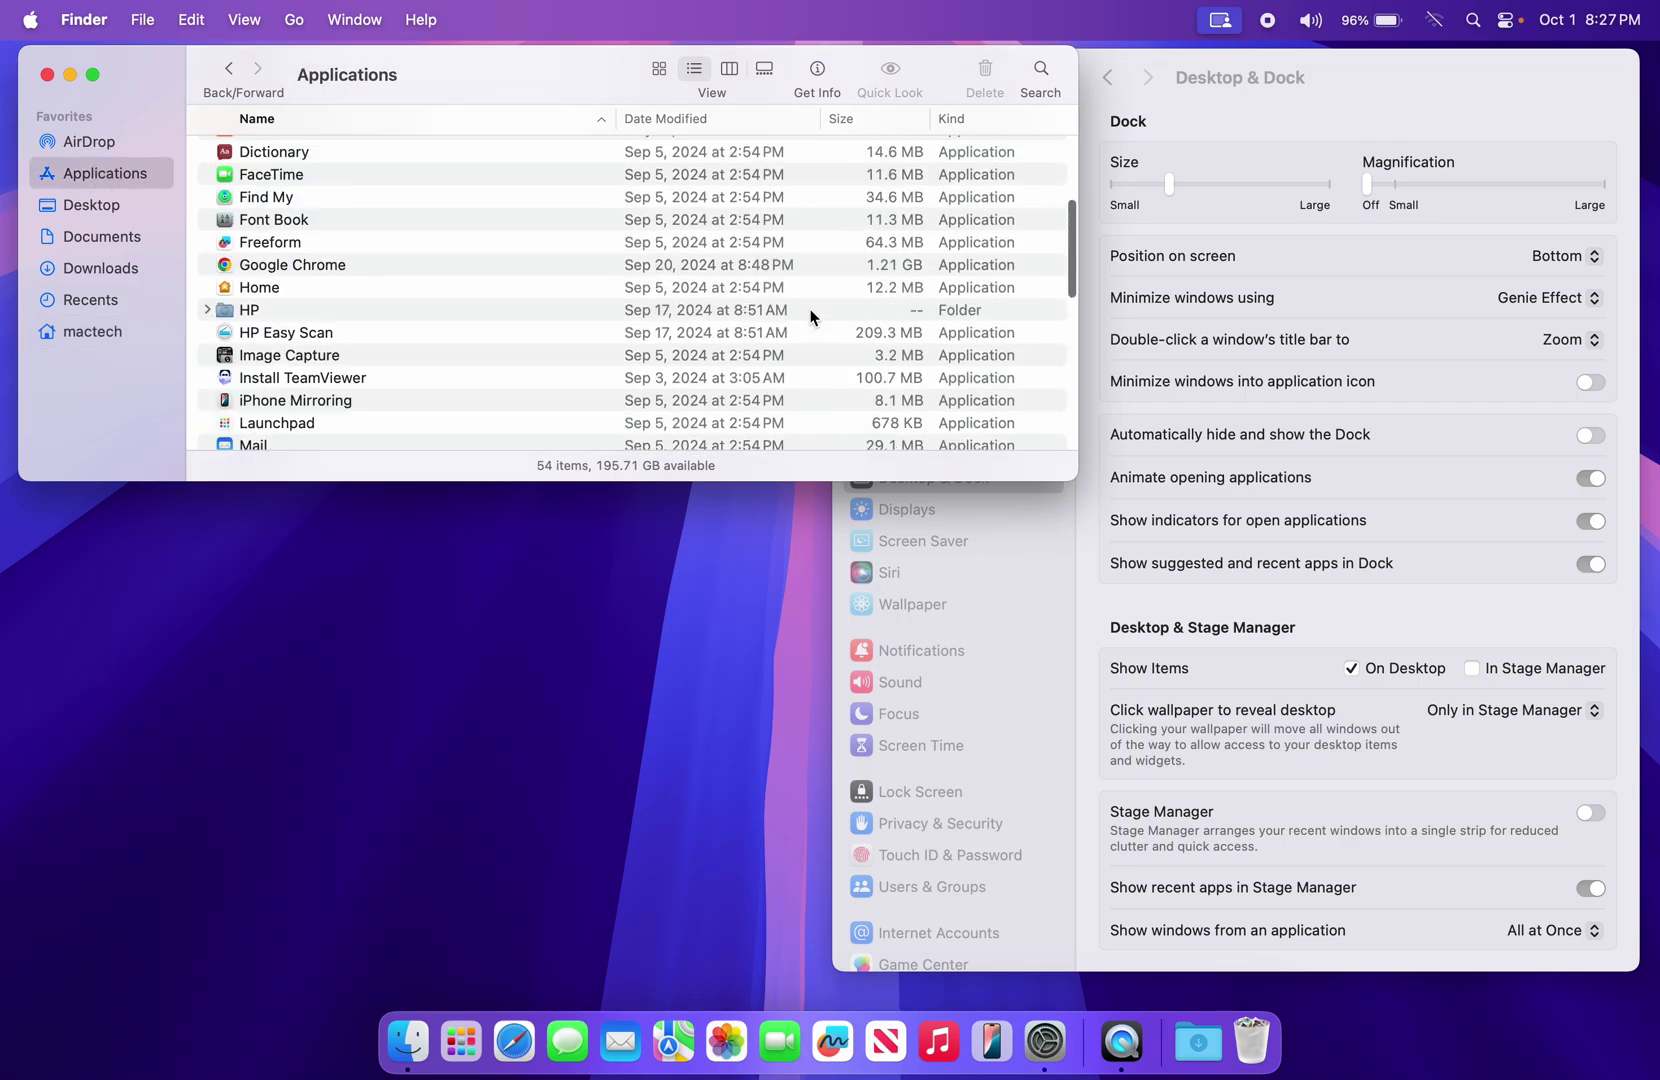
scroll(810, 314, down, 10)
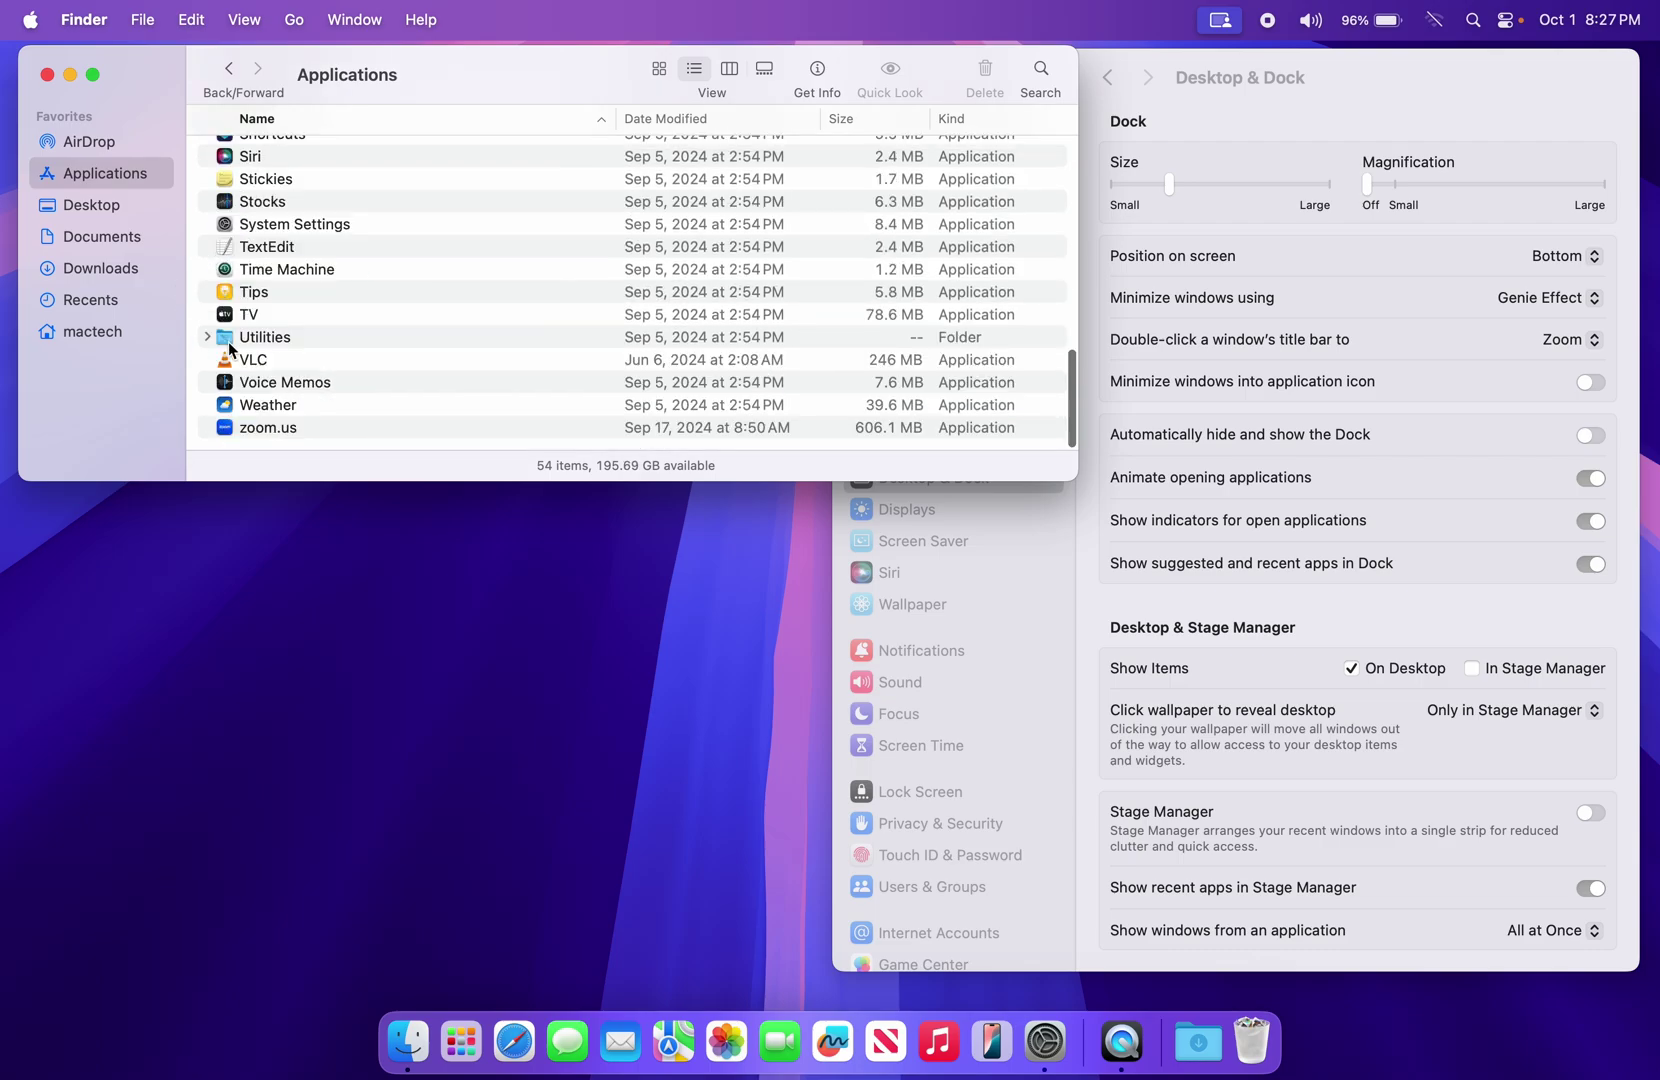
click(225, 317)
drag(225, 317, 818, 1046)
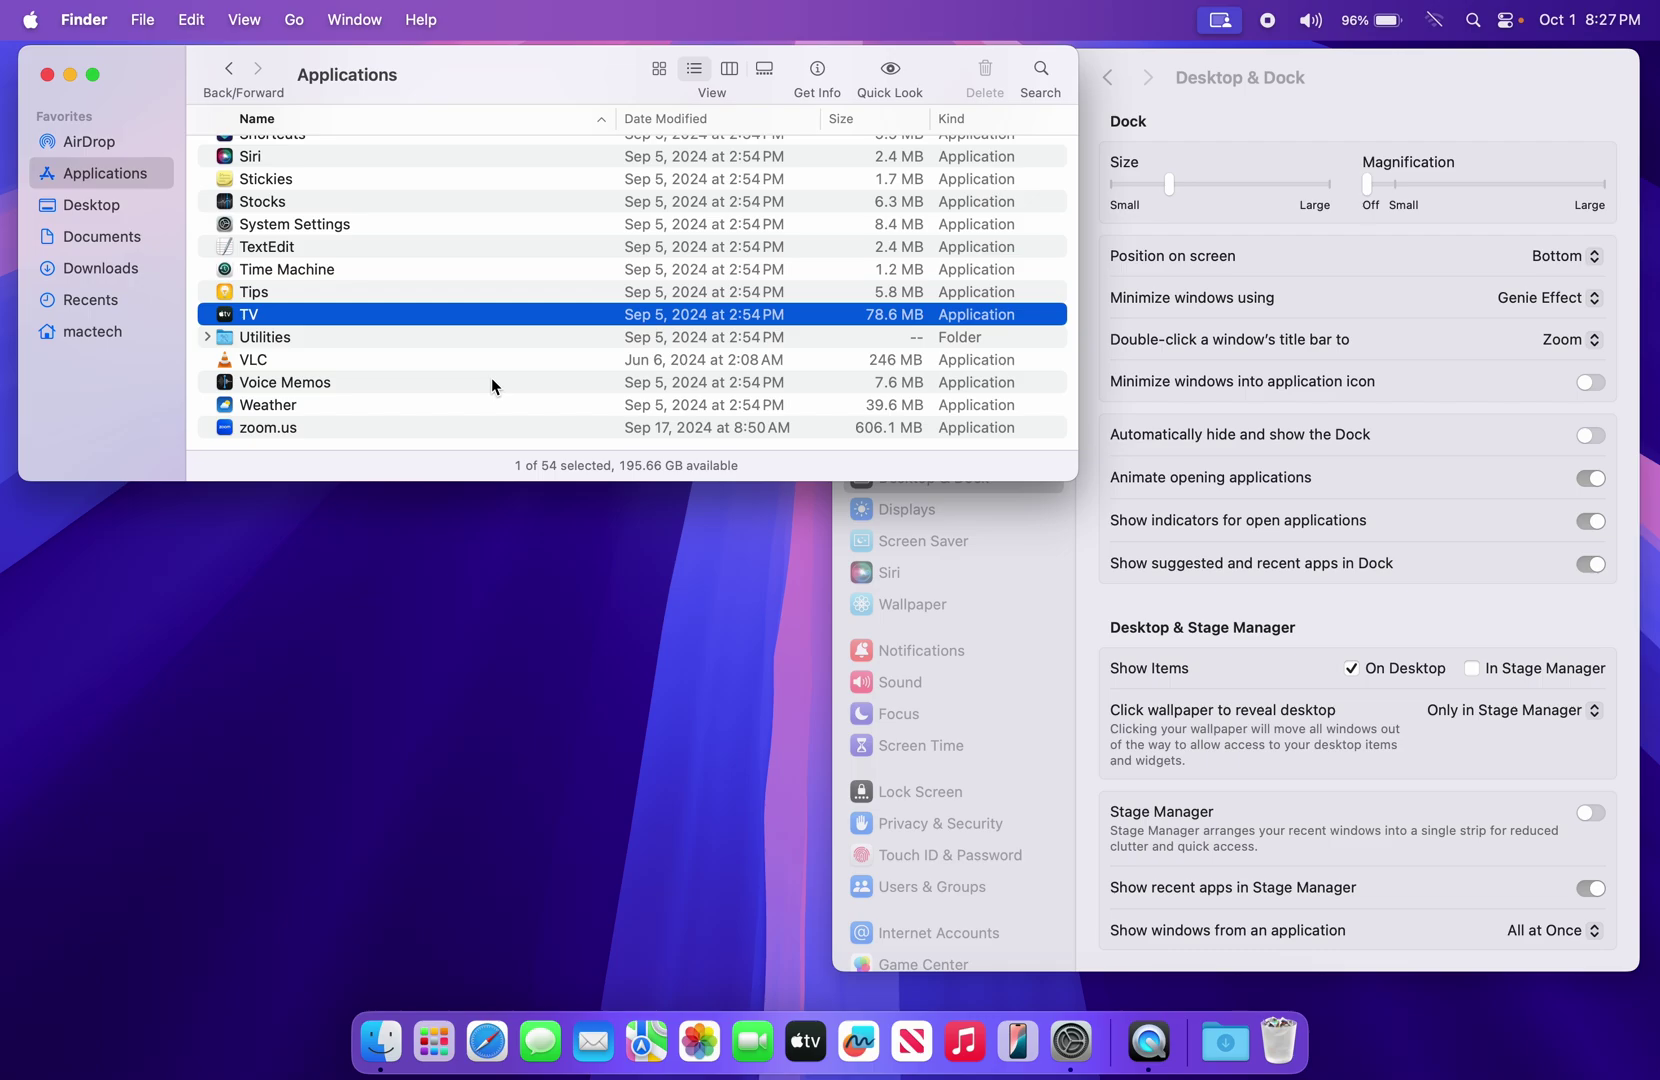
Go to System Settings' Appearance page and check Finder's scroll bar while scrolling
click(1073, 558)
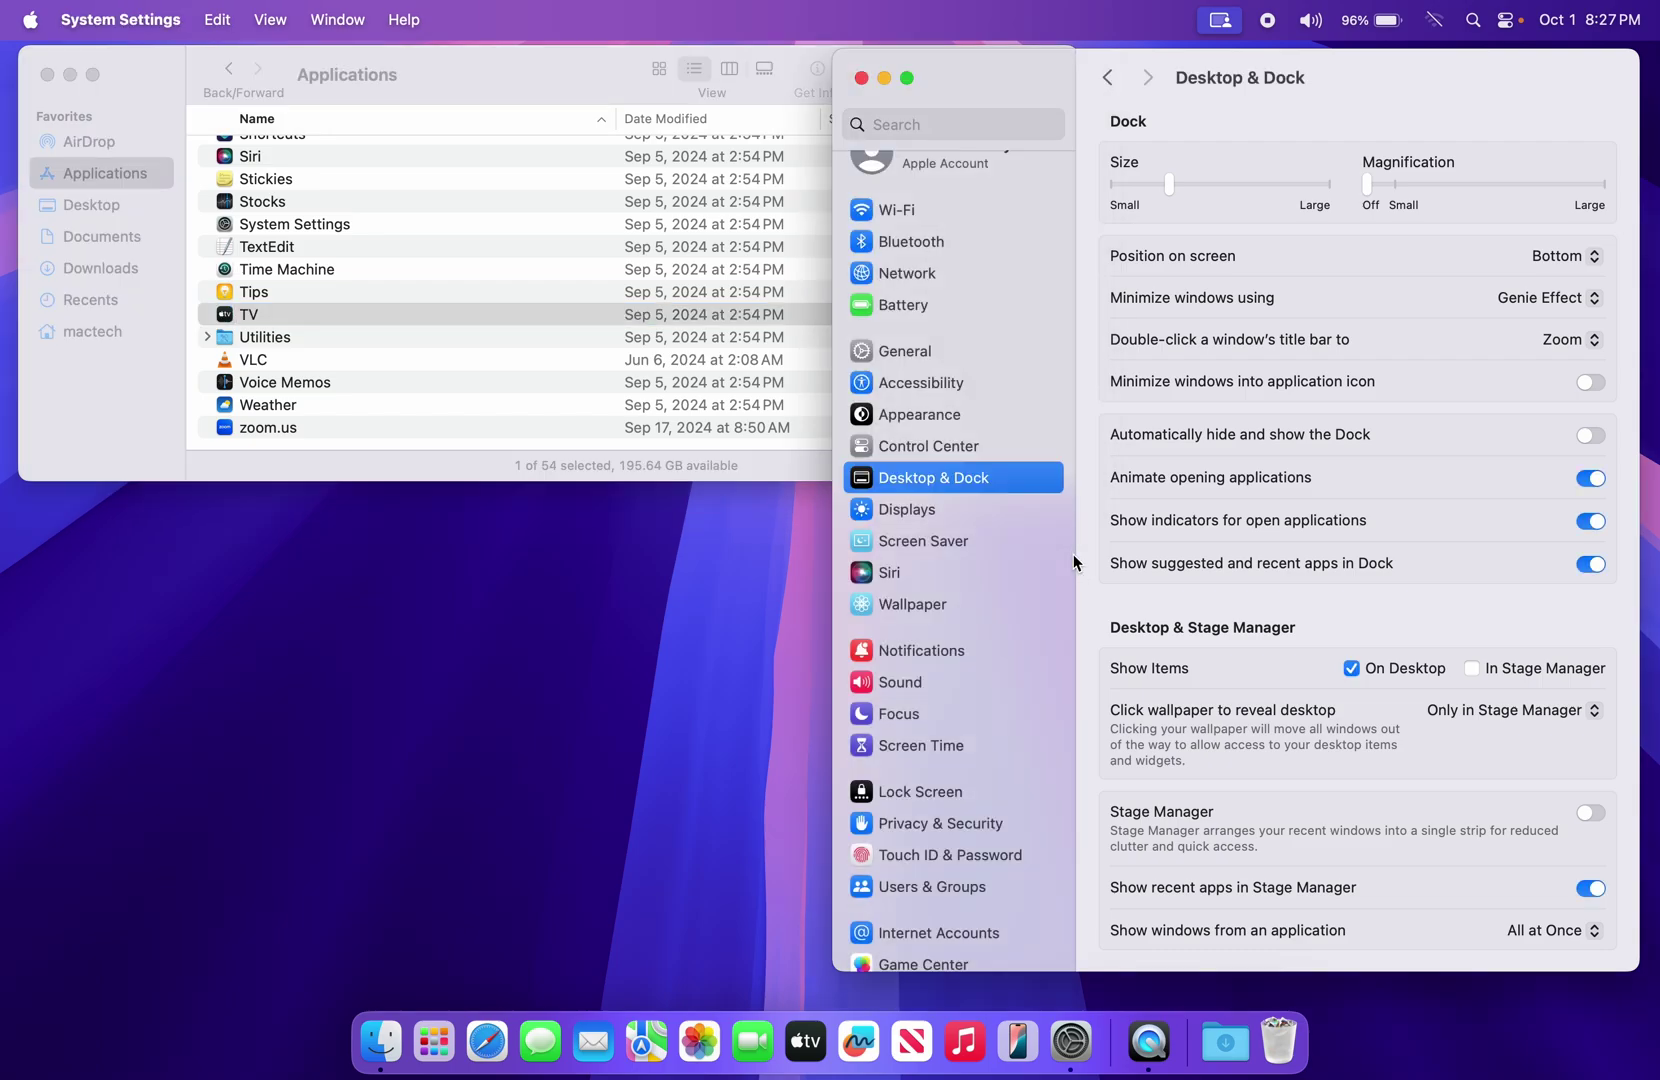
click(930, 420)
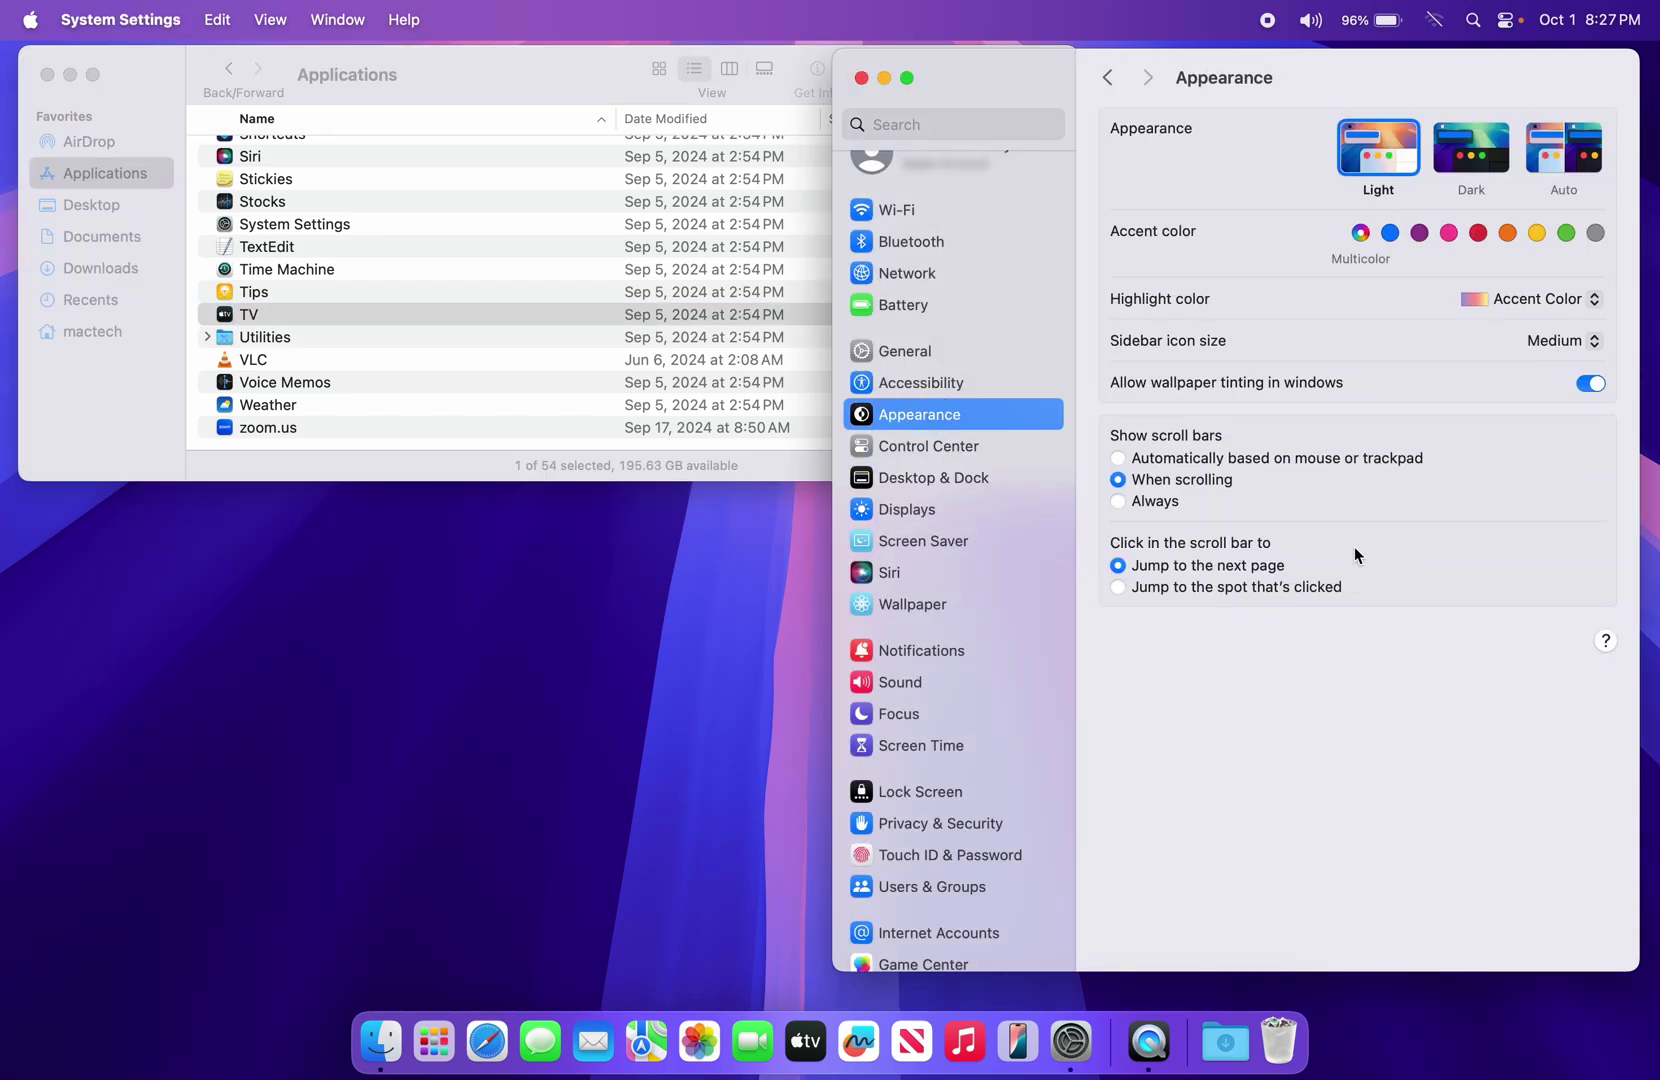
scroll(927, 475, up, 1)
scroll(927, 475, down, 5)
scroll(927, 475, up, 5)
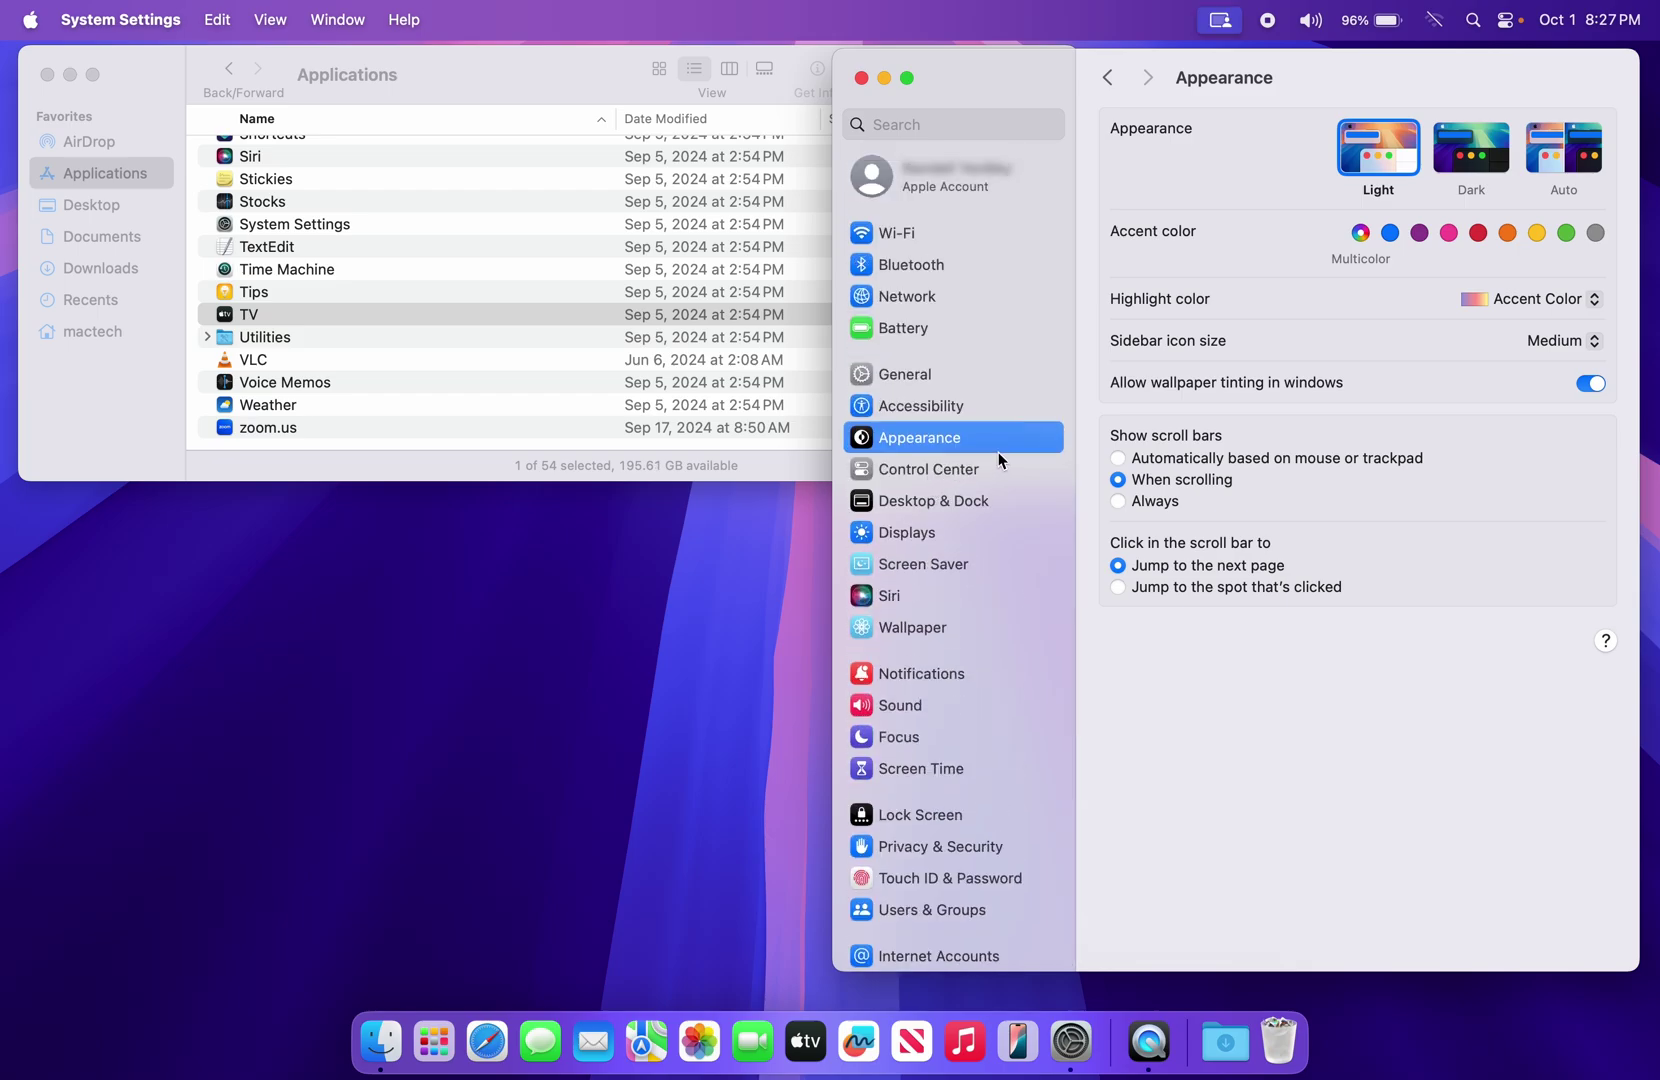
click(463, 471)
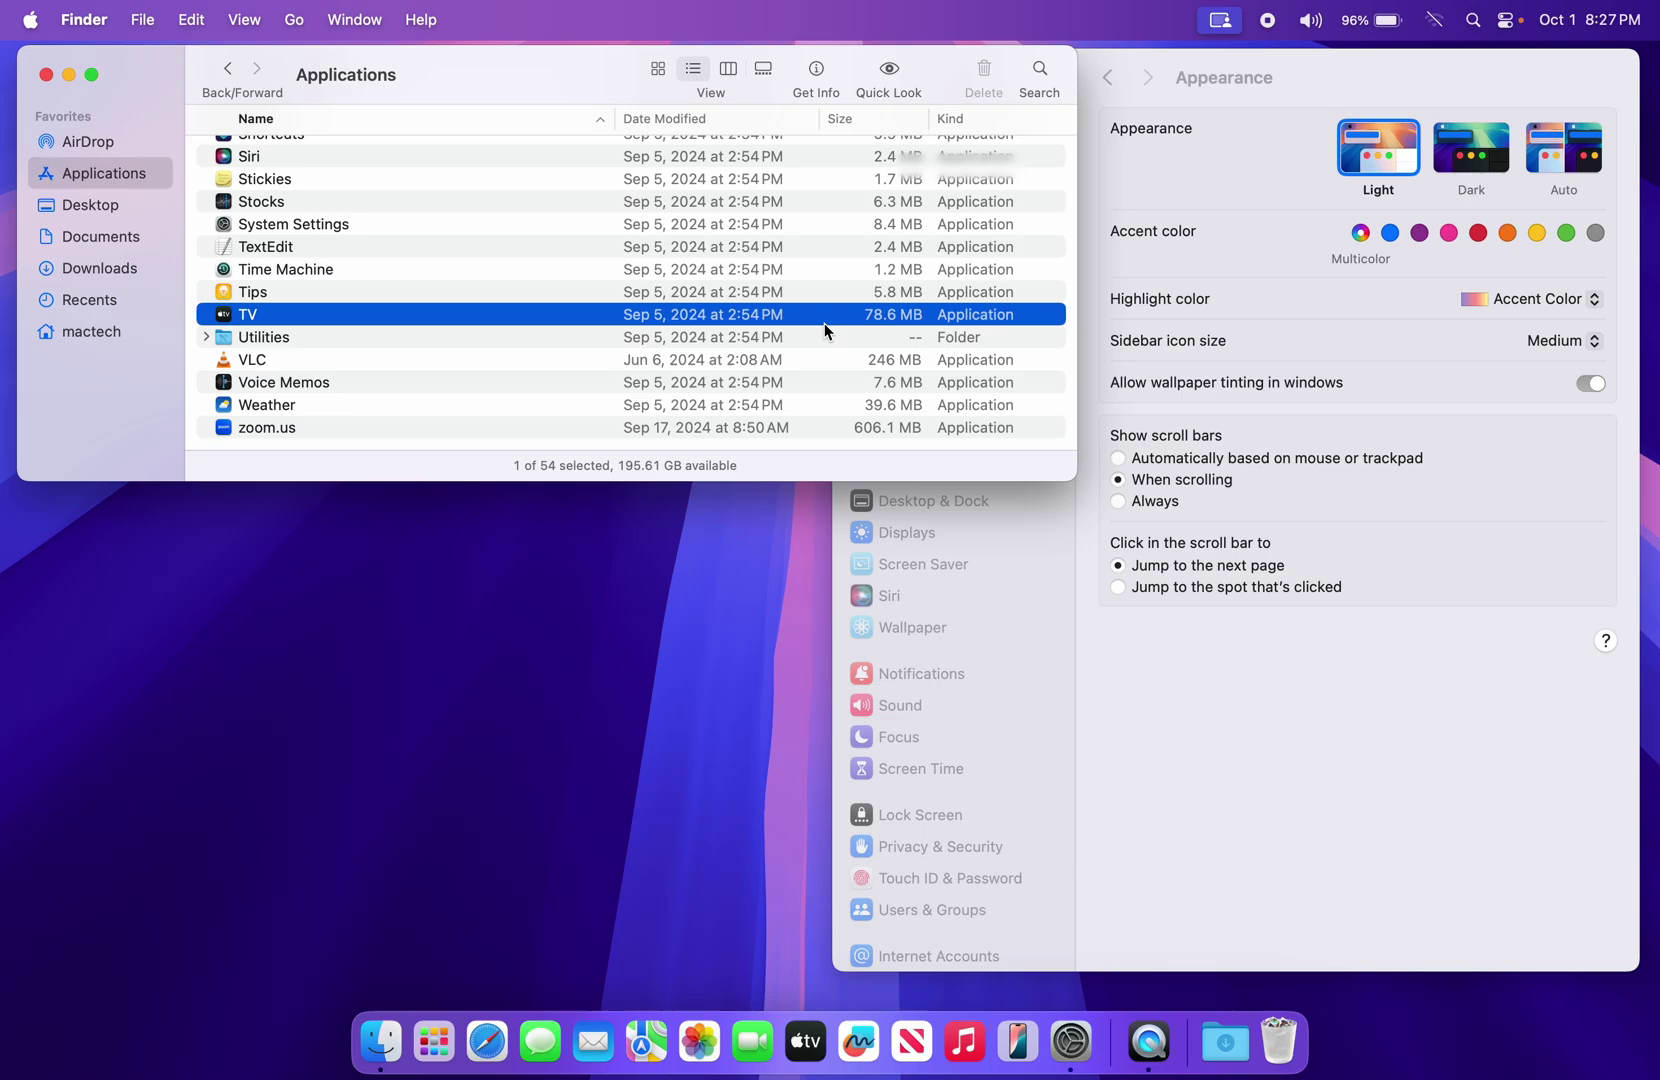
scroll(986, 320, up, 5)
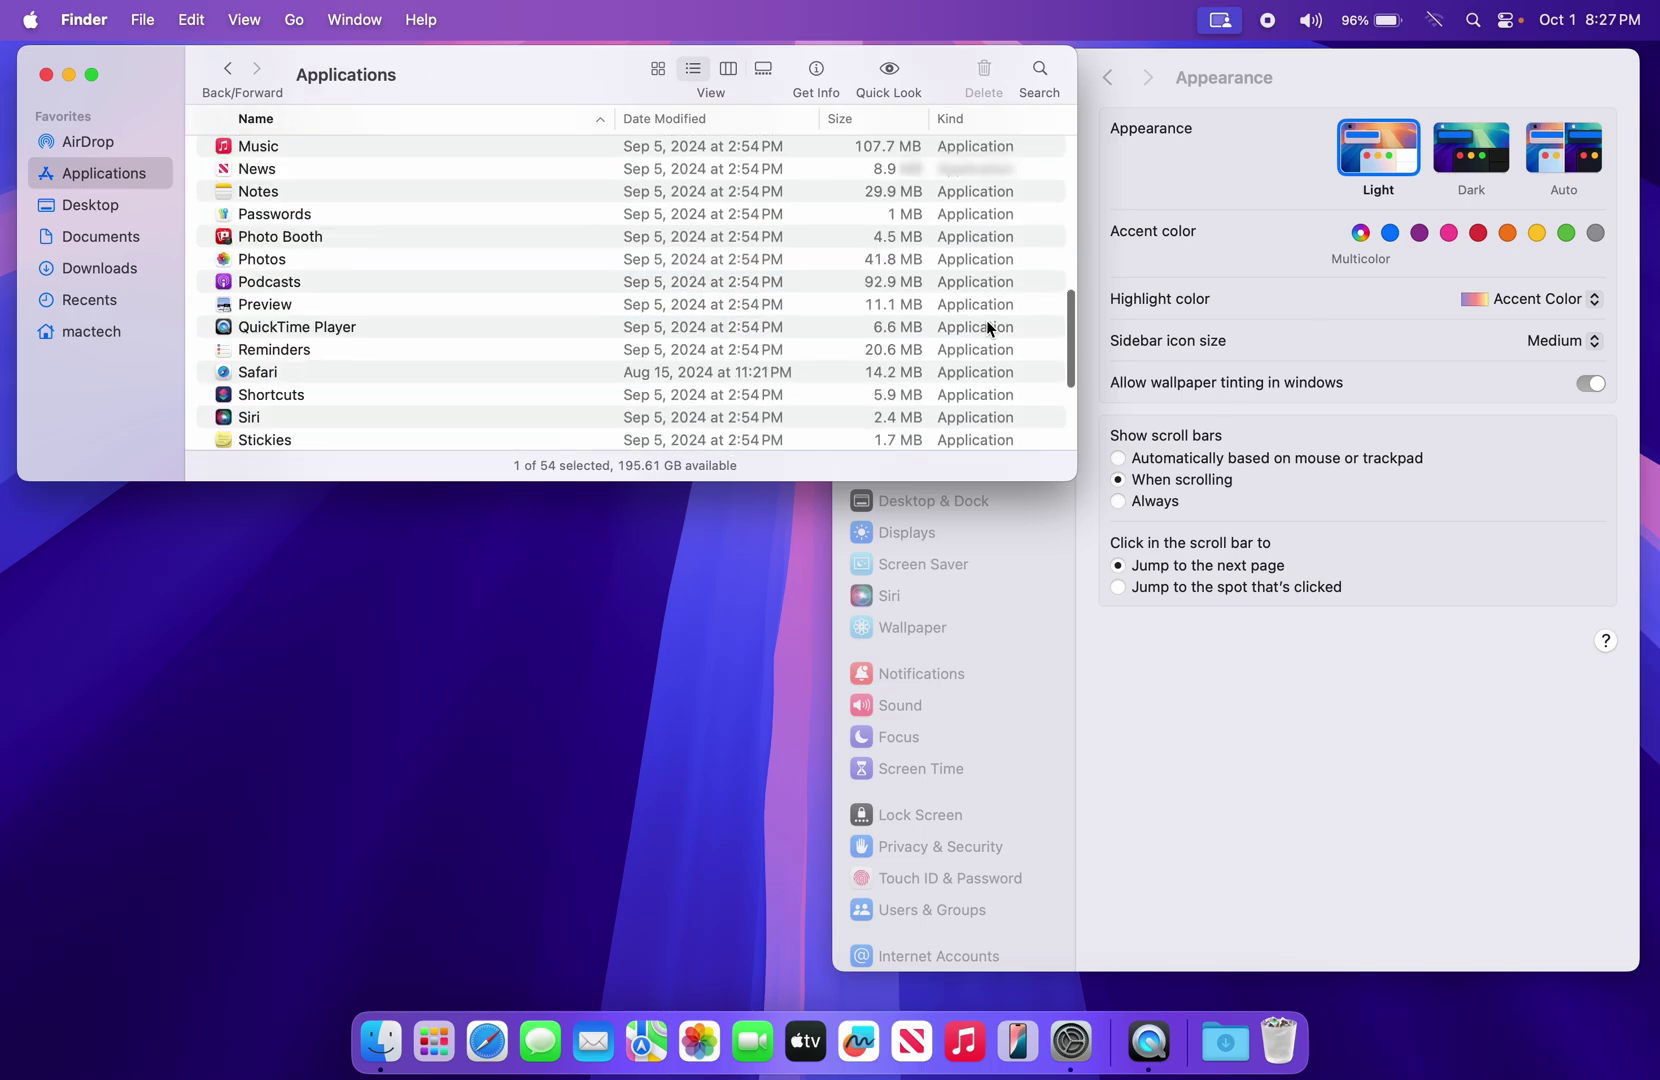
scroll(986, 335, down, 5)
Set Show scroll bars to Always and confirm Finder shows a permanent scroll bar
click(1079, 573)
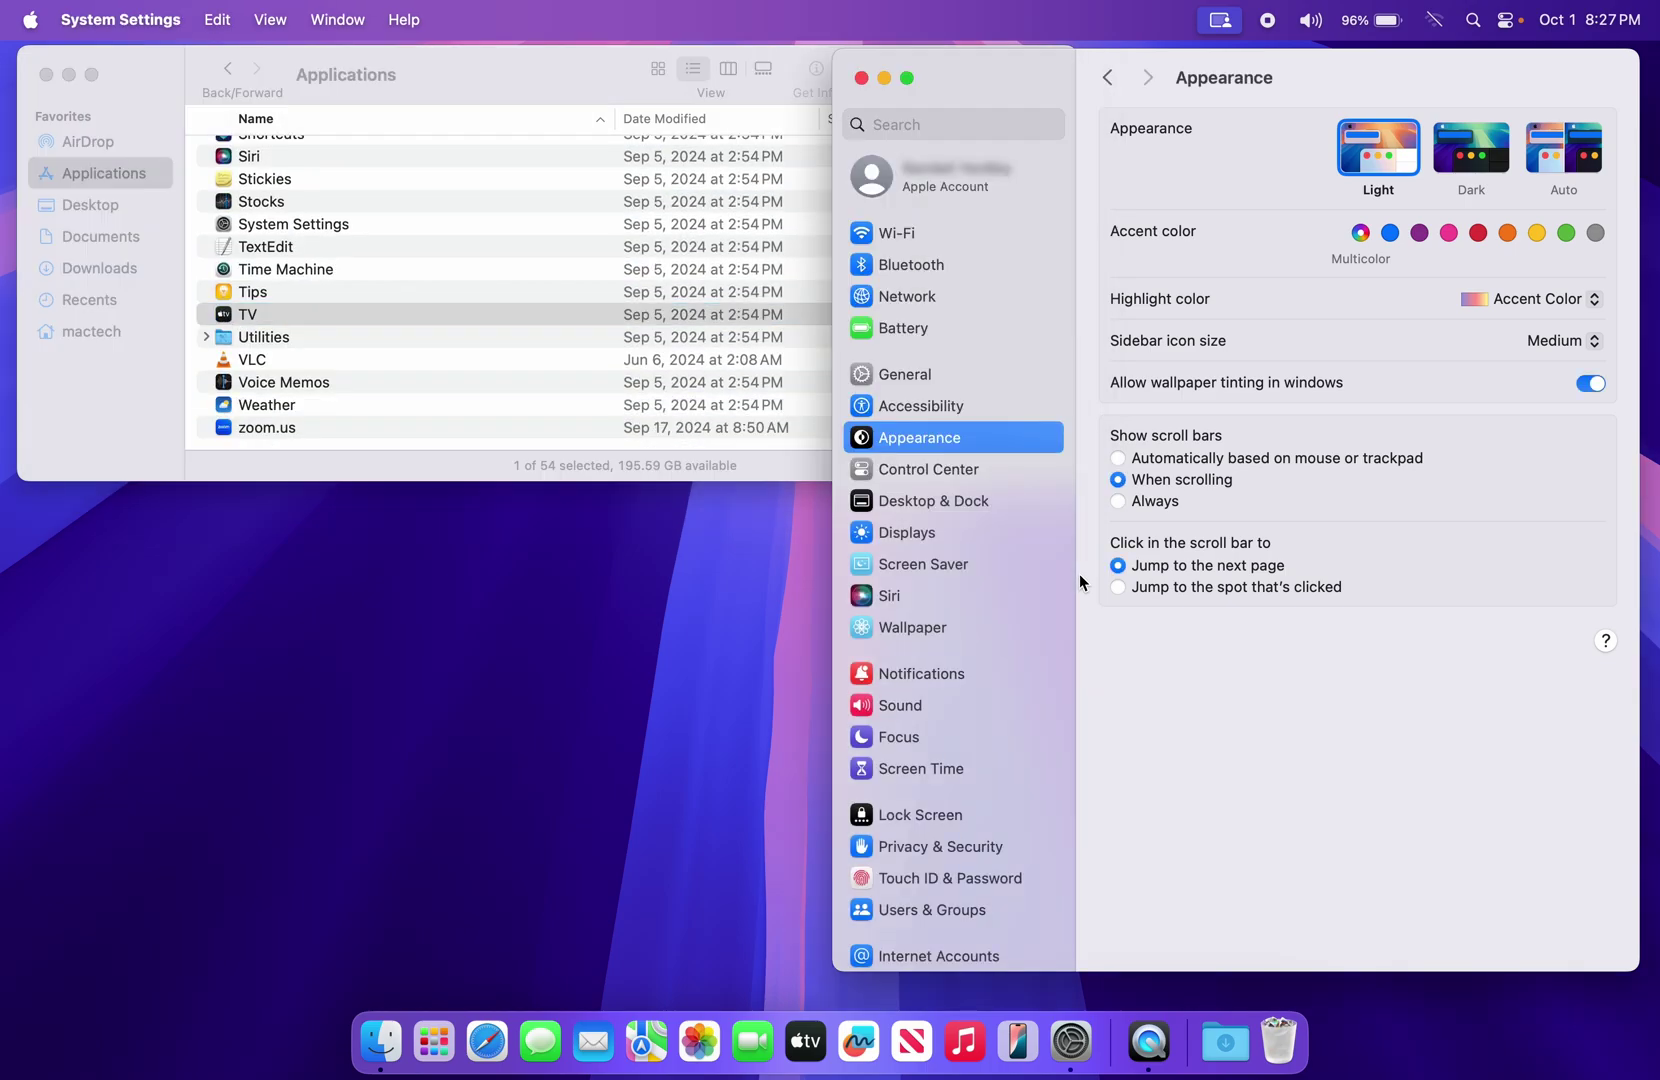
click(1119, 502)
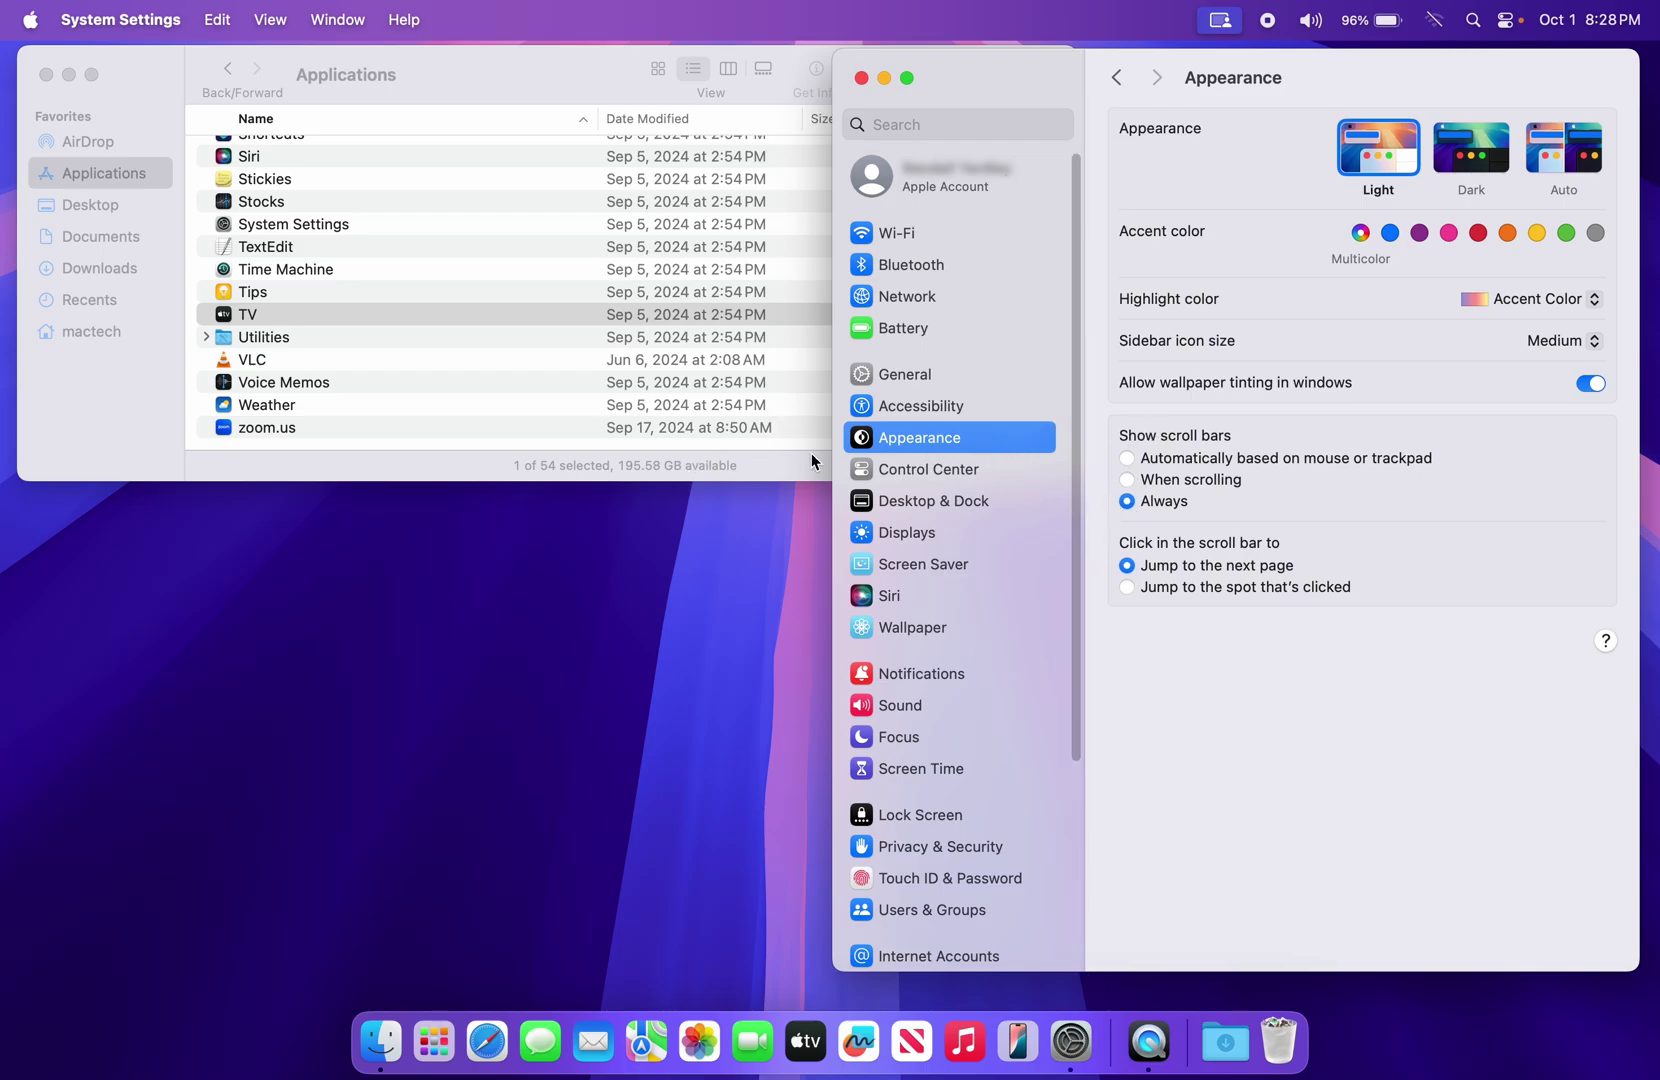
scroll(1071, 420, down, 3)
scroll(1063, 486, up, 3)
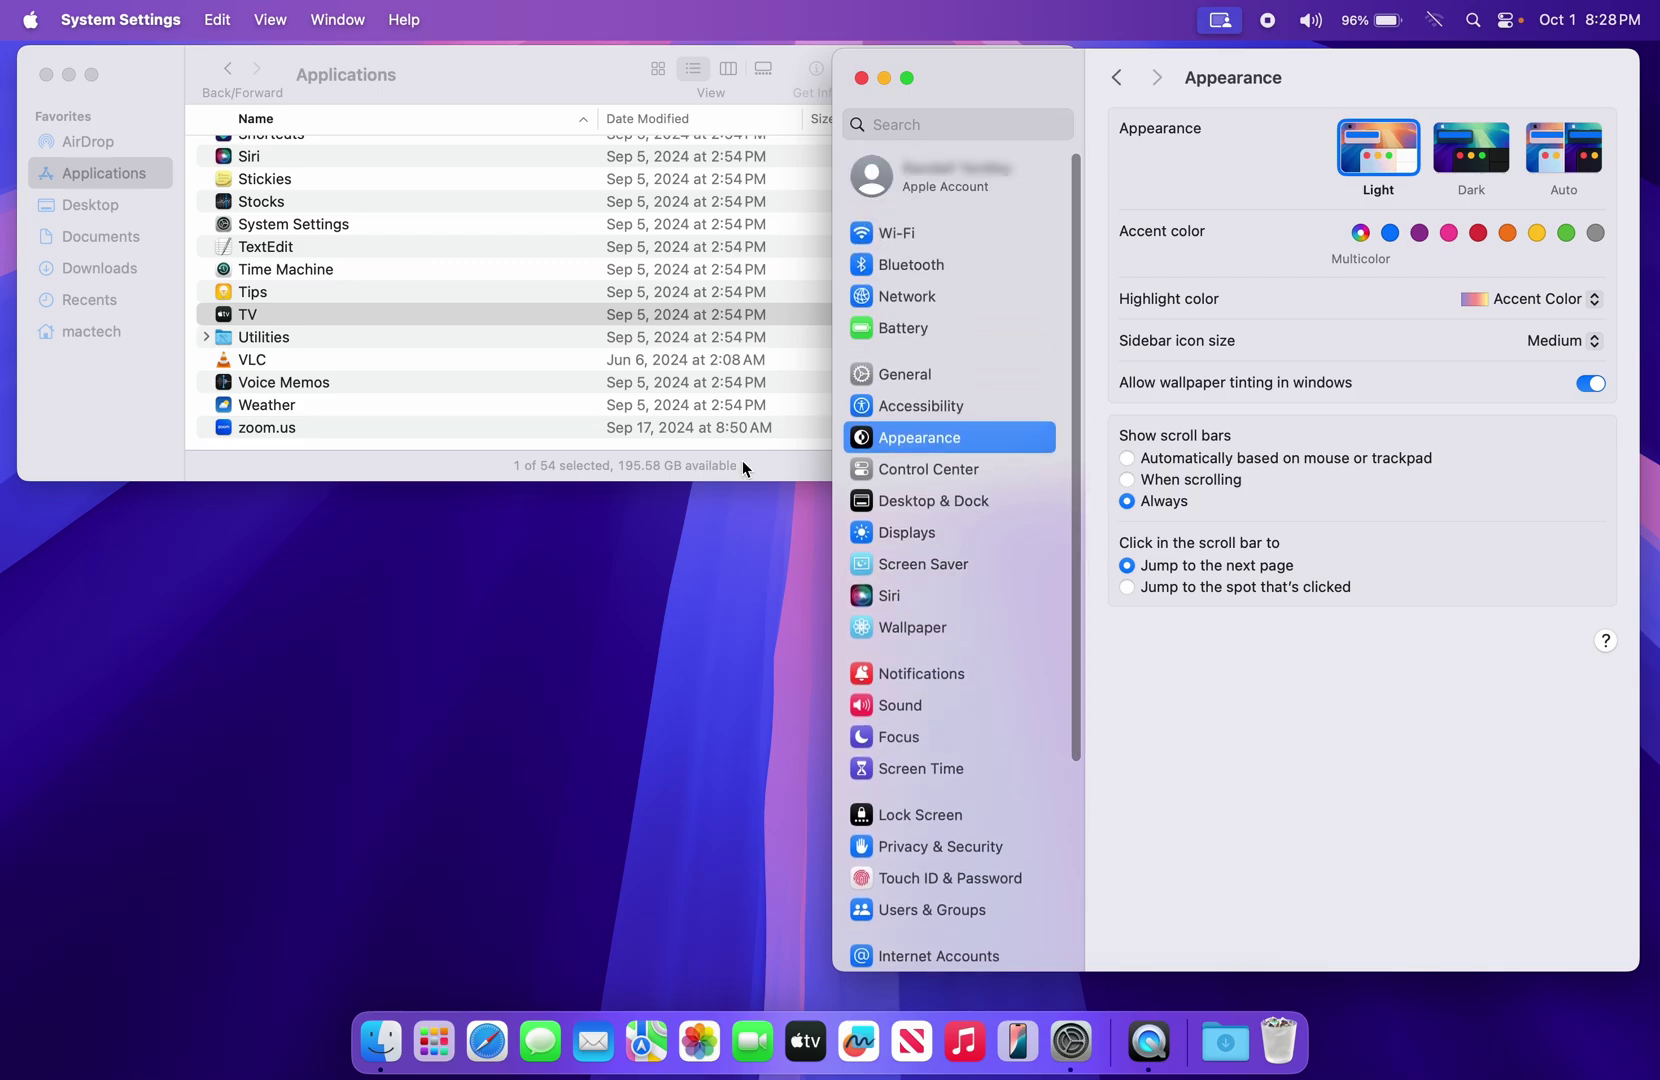
click(420, 470)
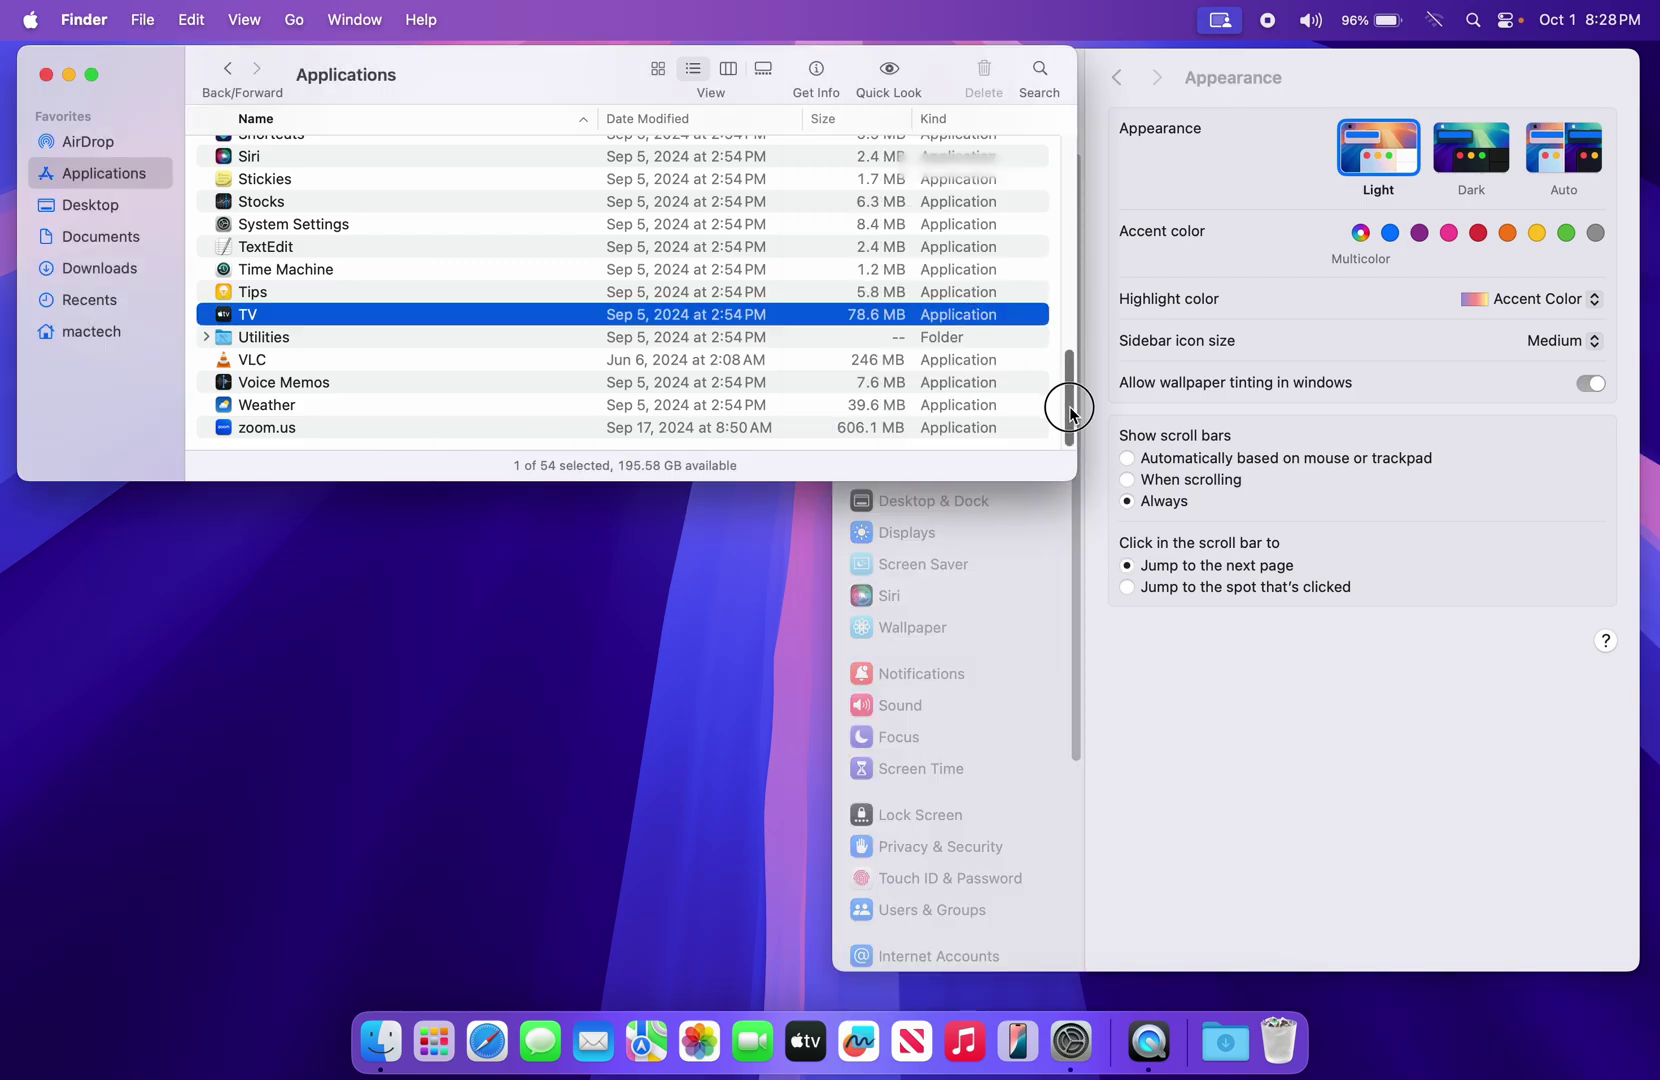
drag(1069, 410, 1063, 360)
click(1148, 640)
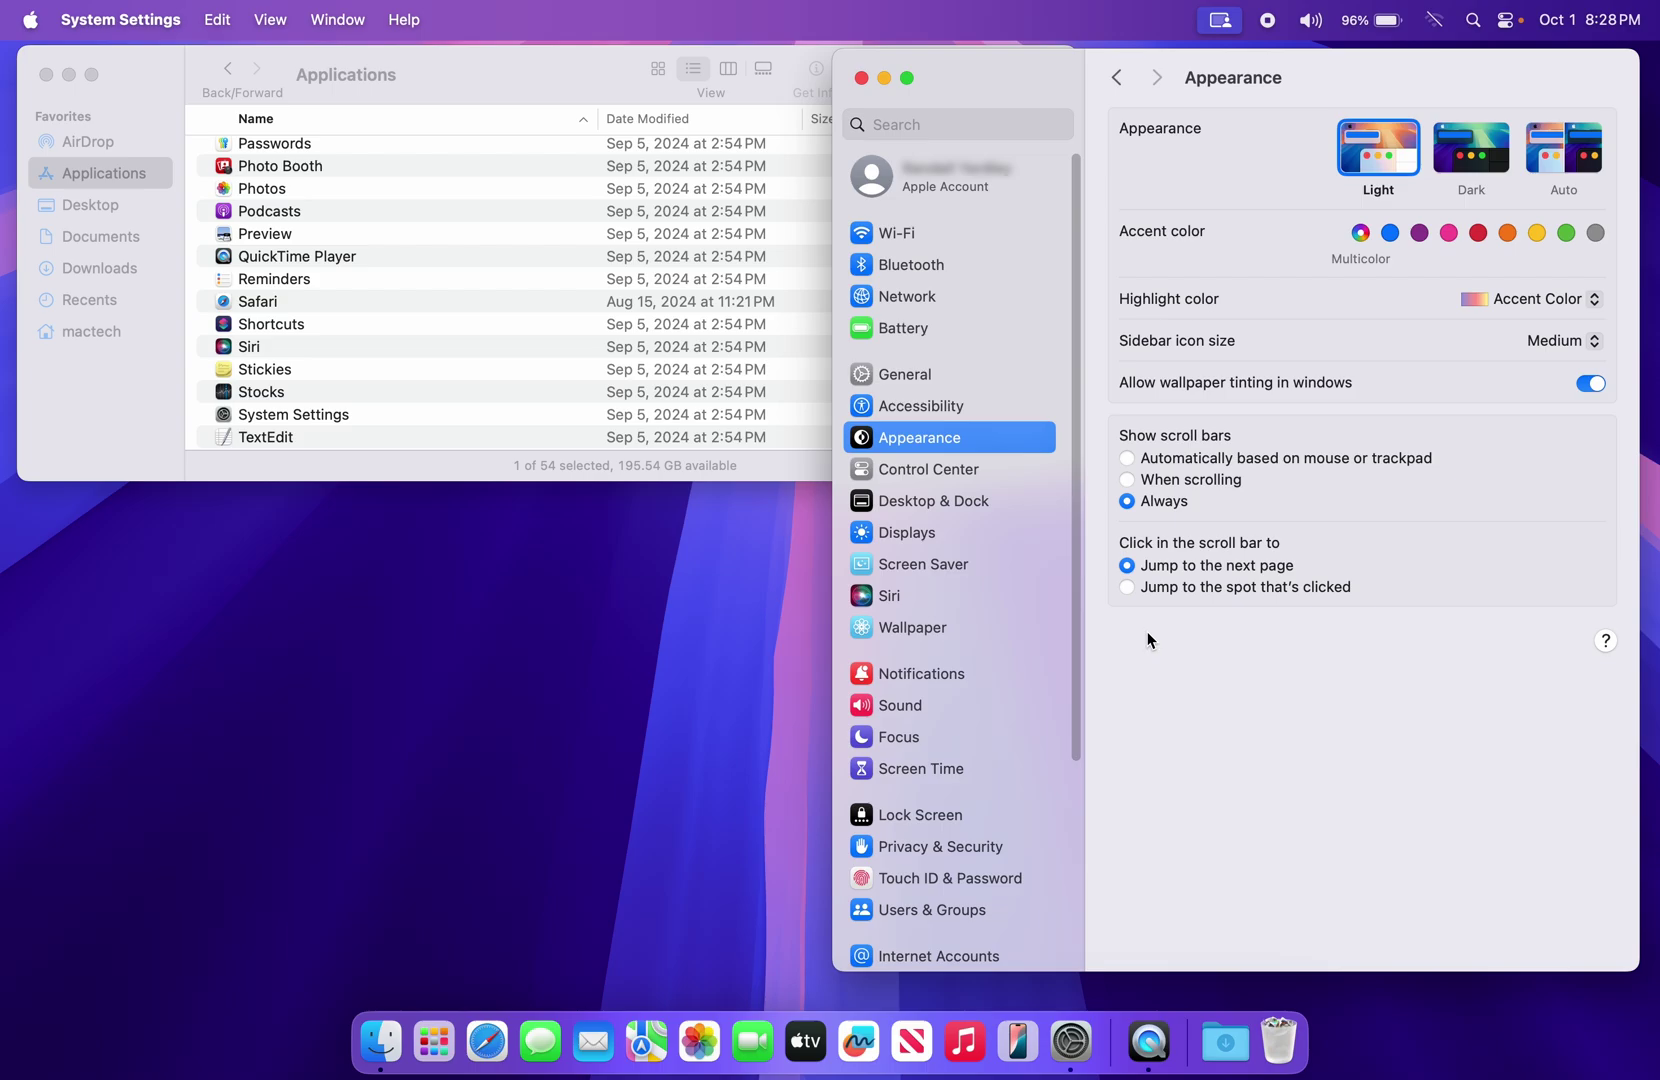
In Lock Screen, start the screen saver after 20 minutes, display off after 5 minutes on battery, 1 hour on adapter
click(928, 814)
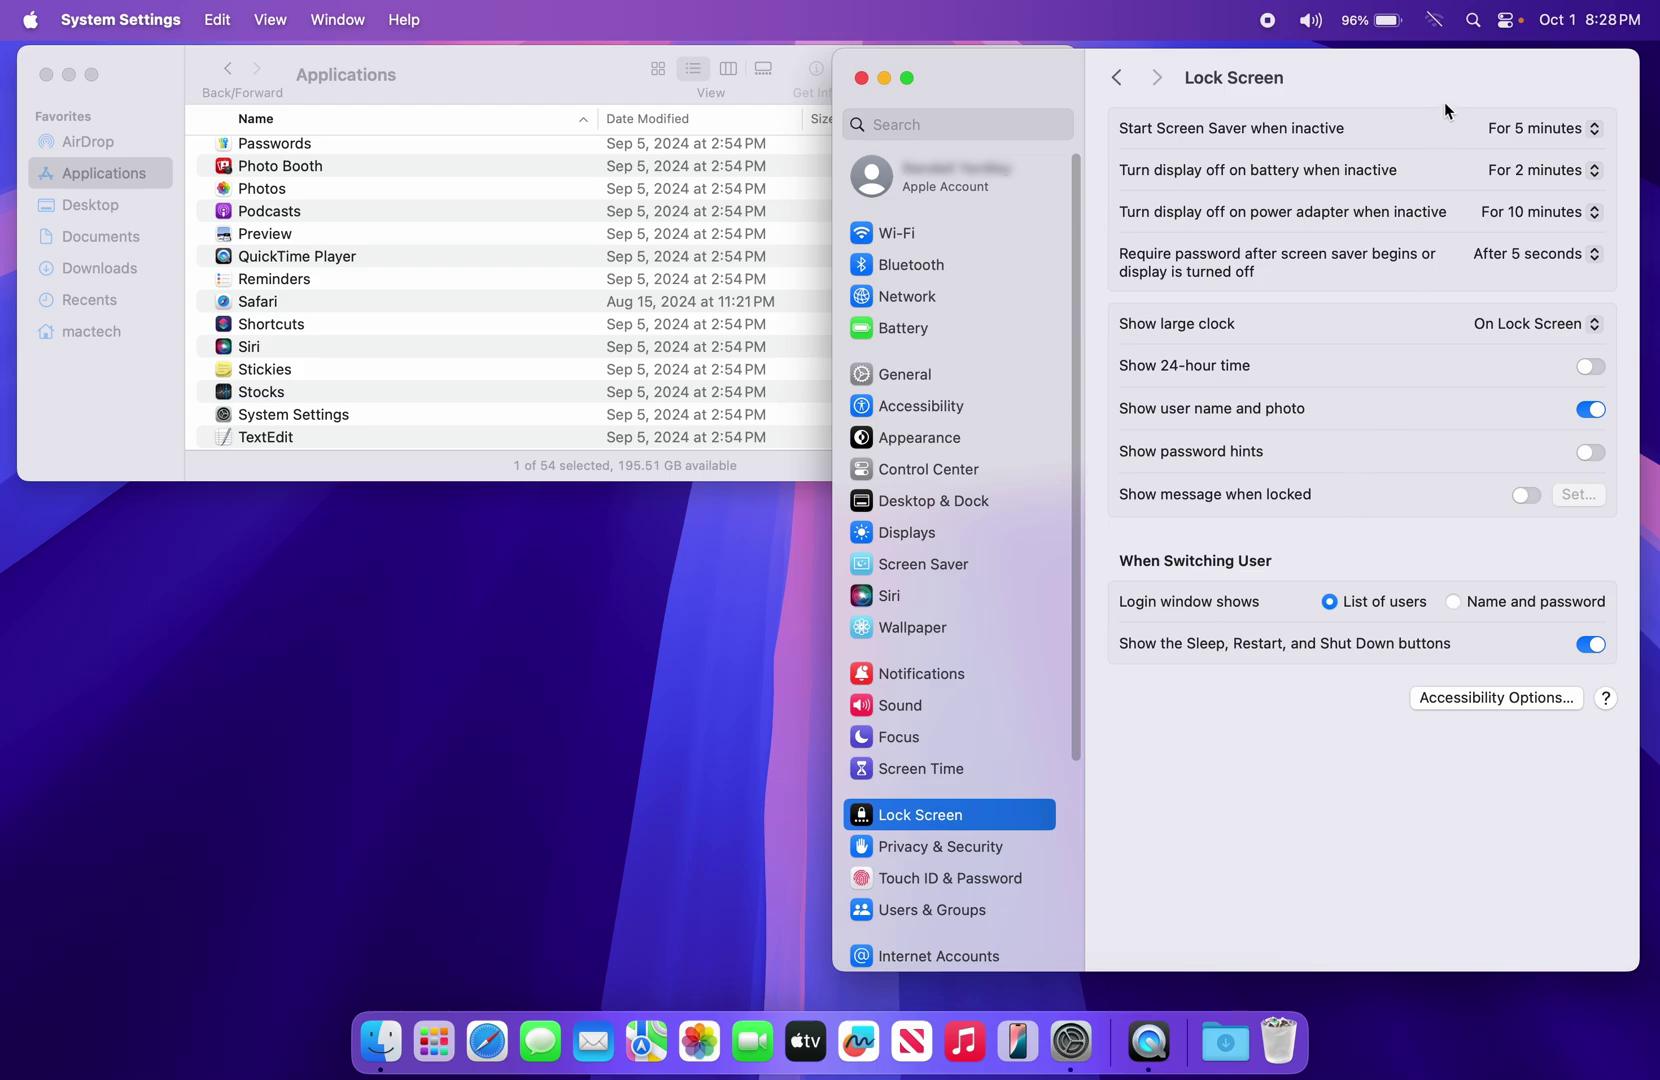
click(1565, 137)
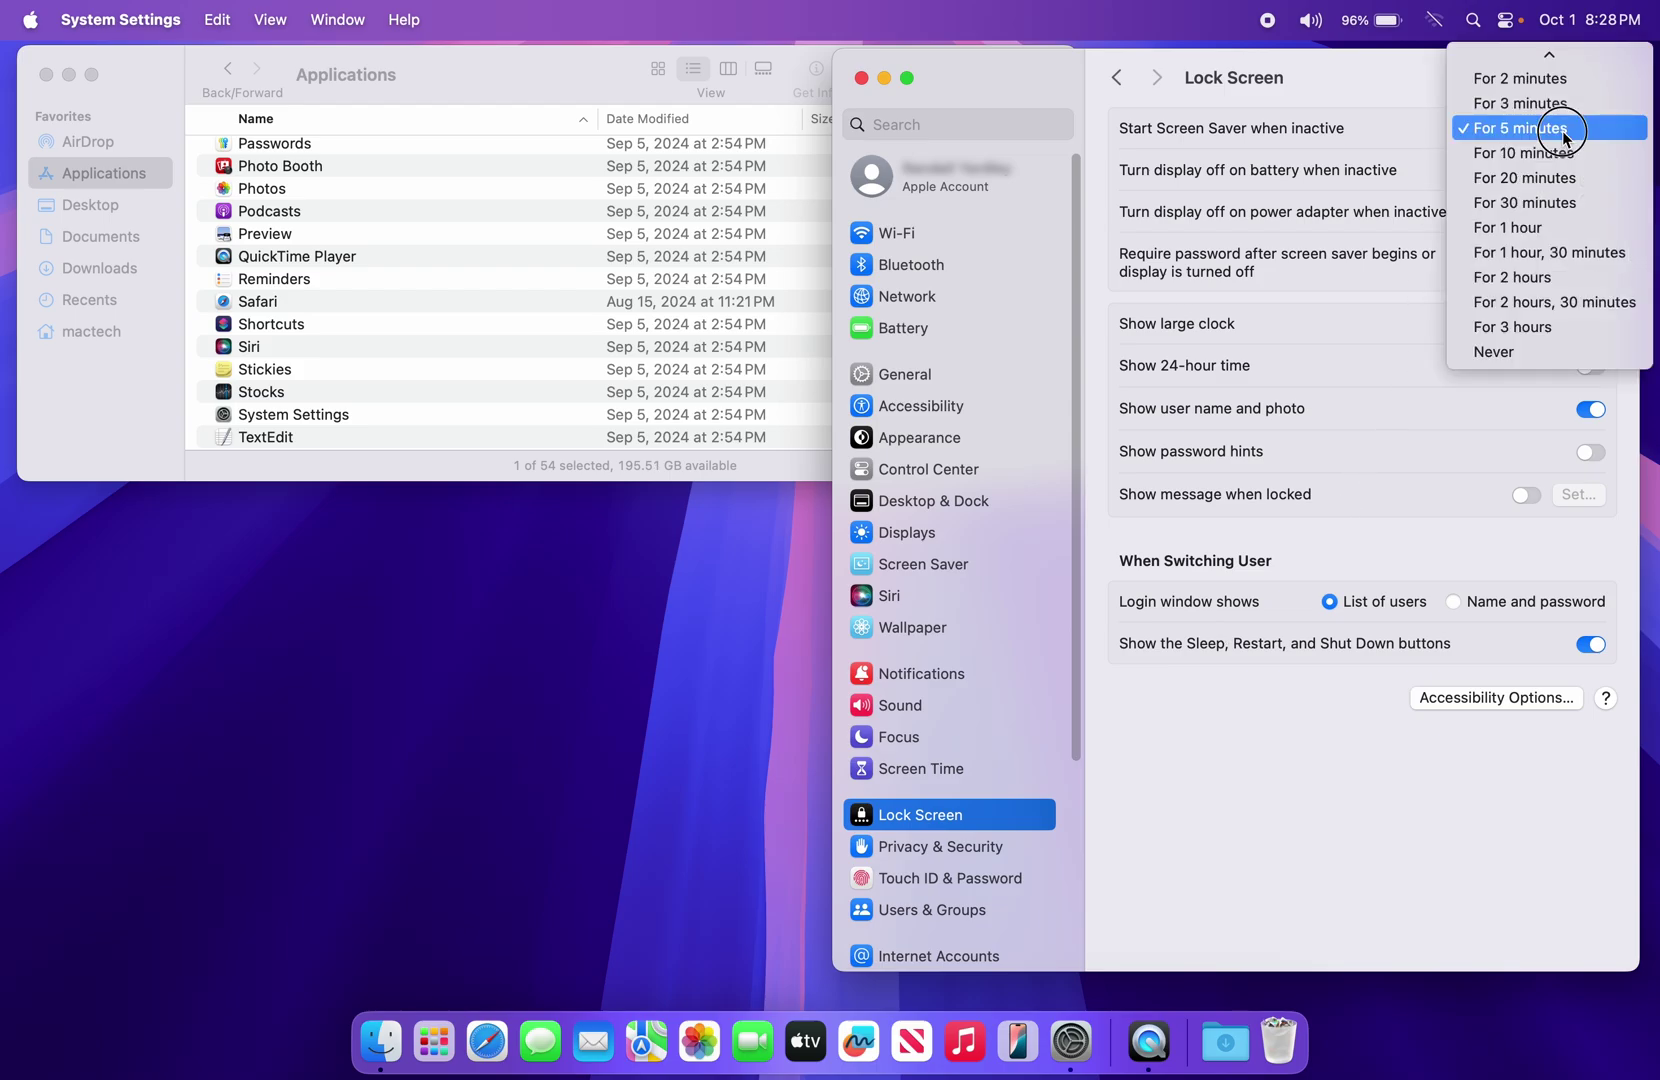
click(1574, 177)
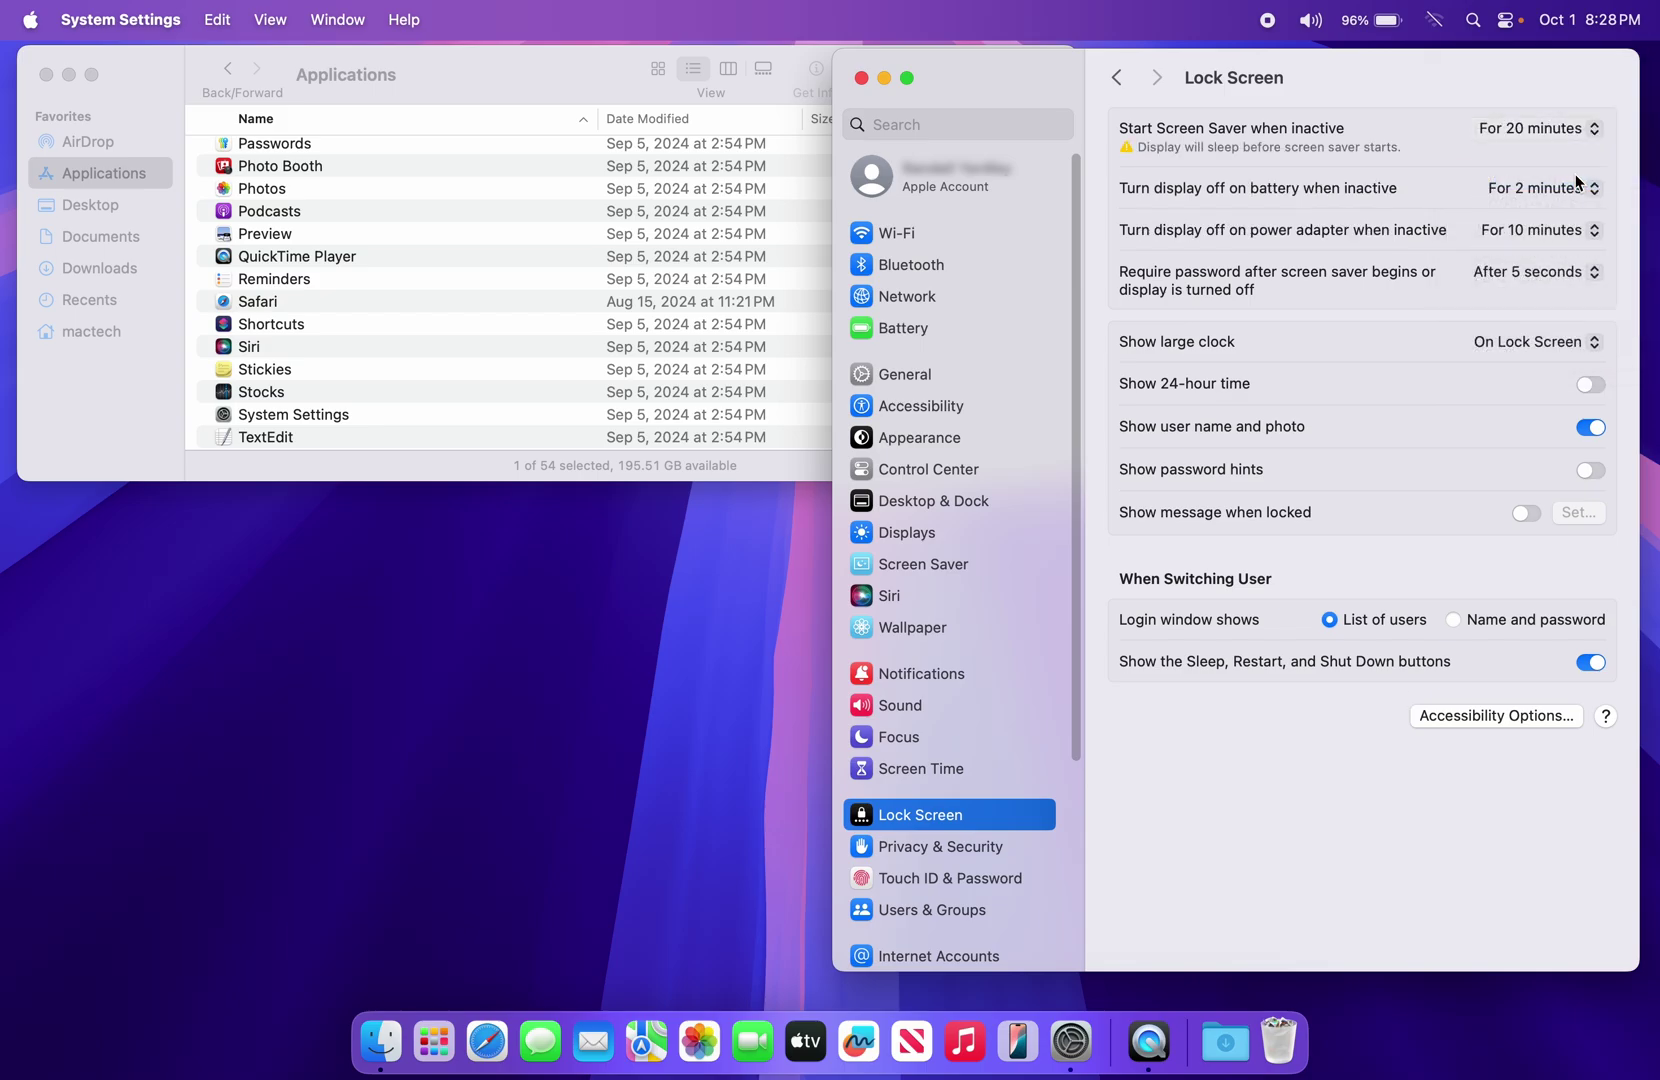
click(1578, 190)
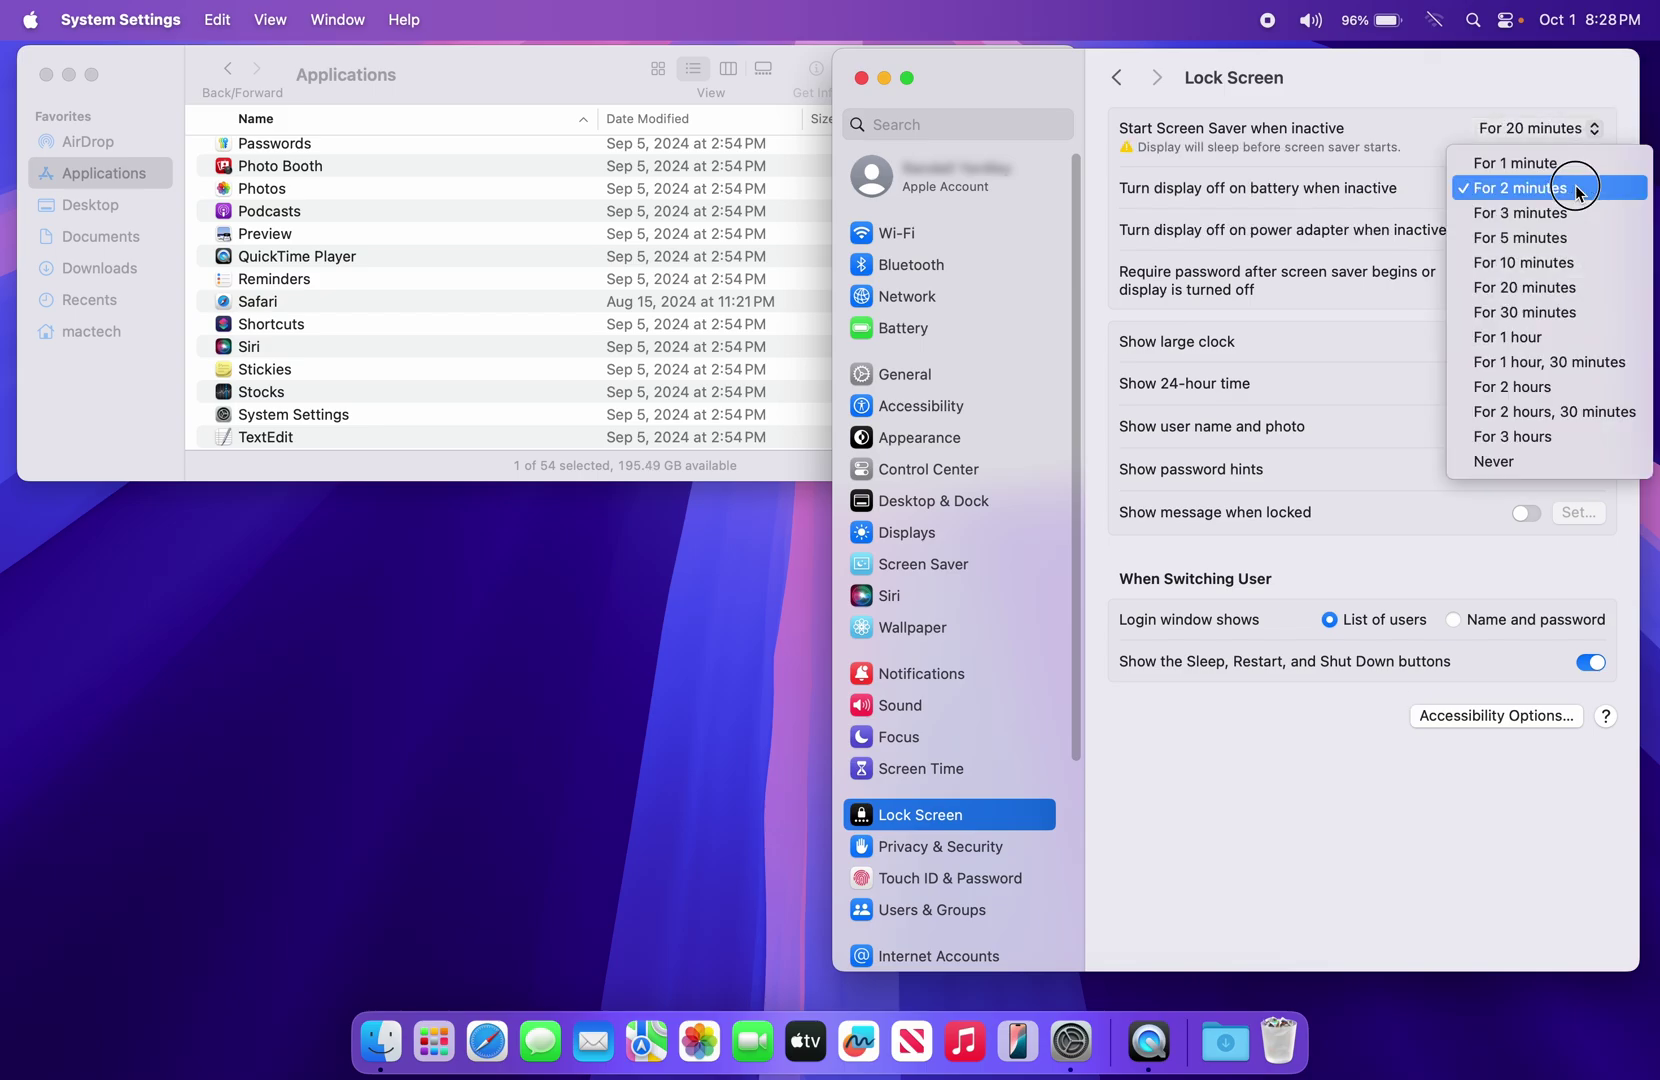
click(1581, 241)
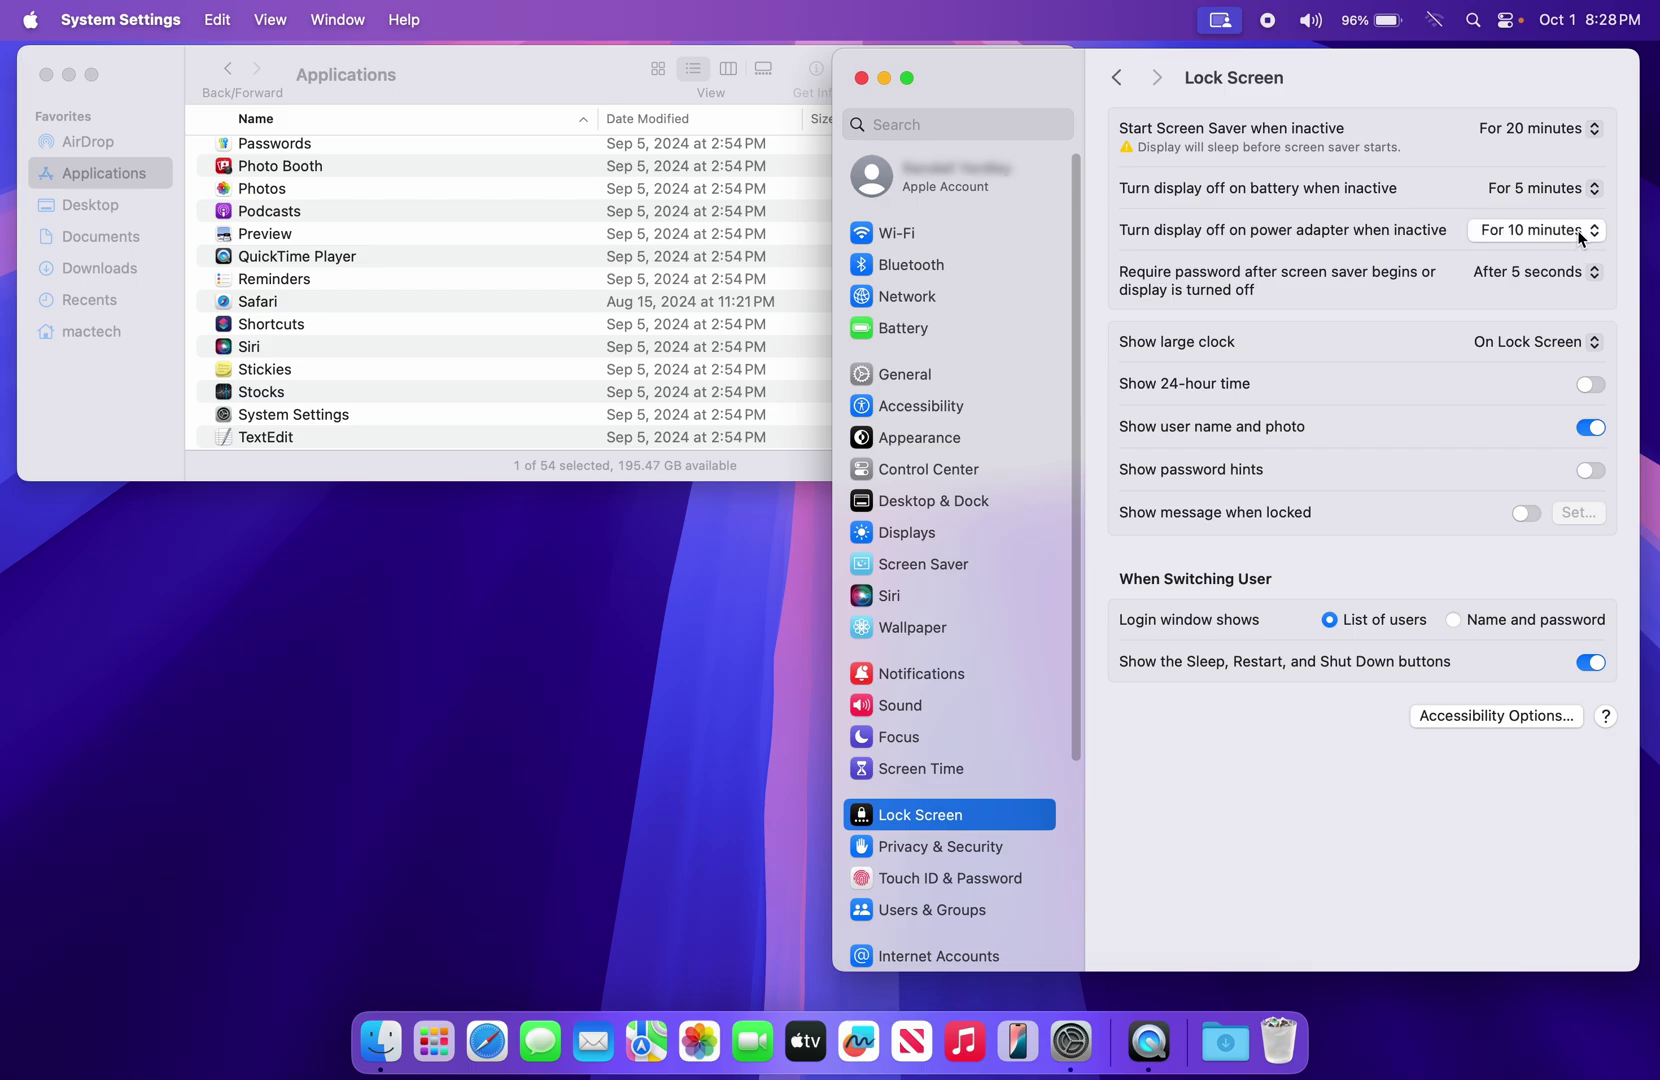
click(1579, 238)
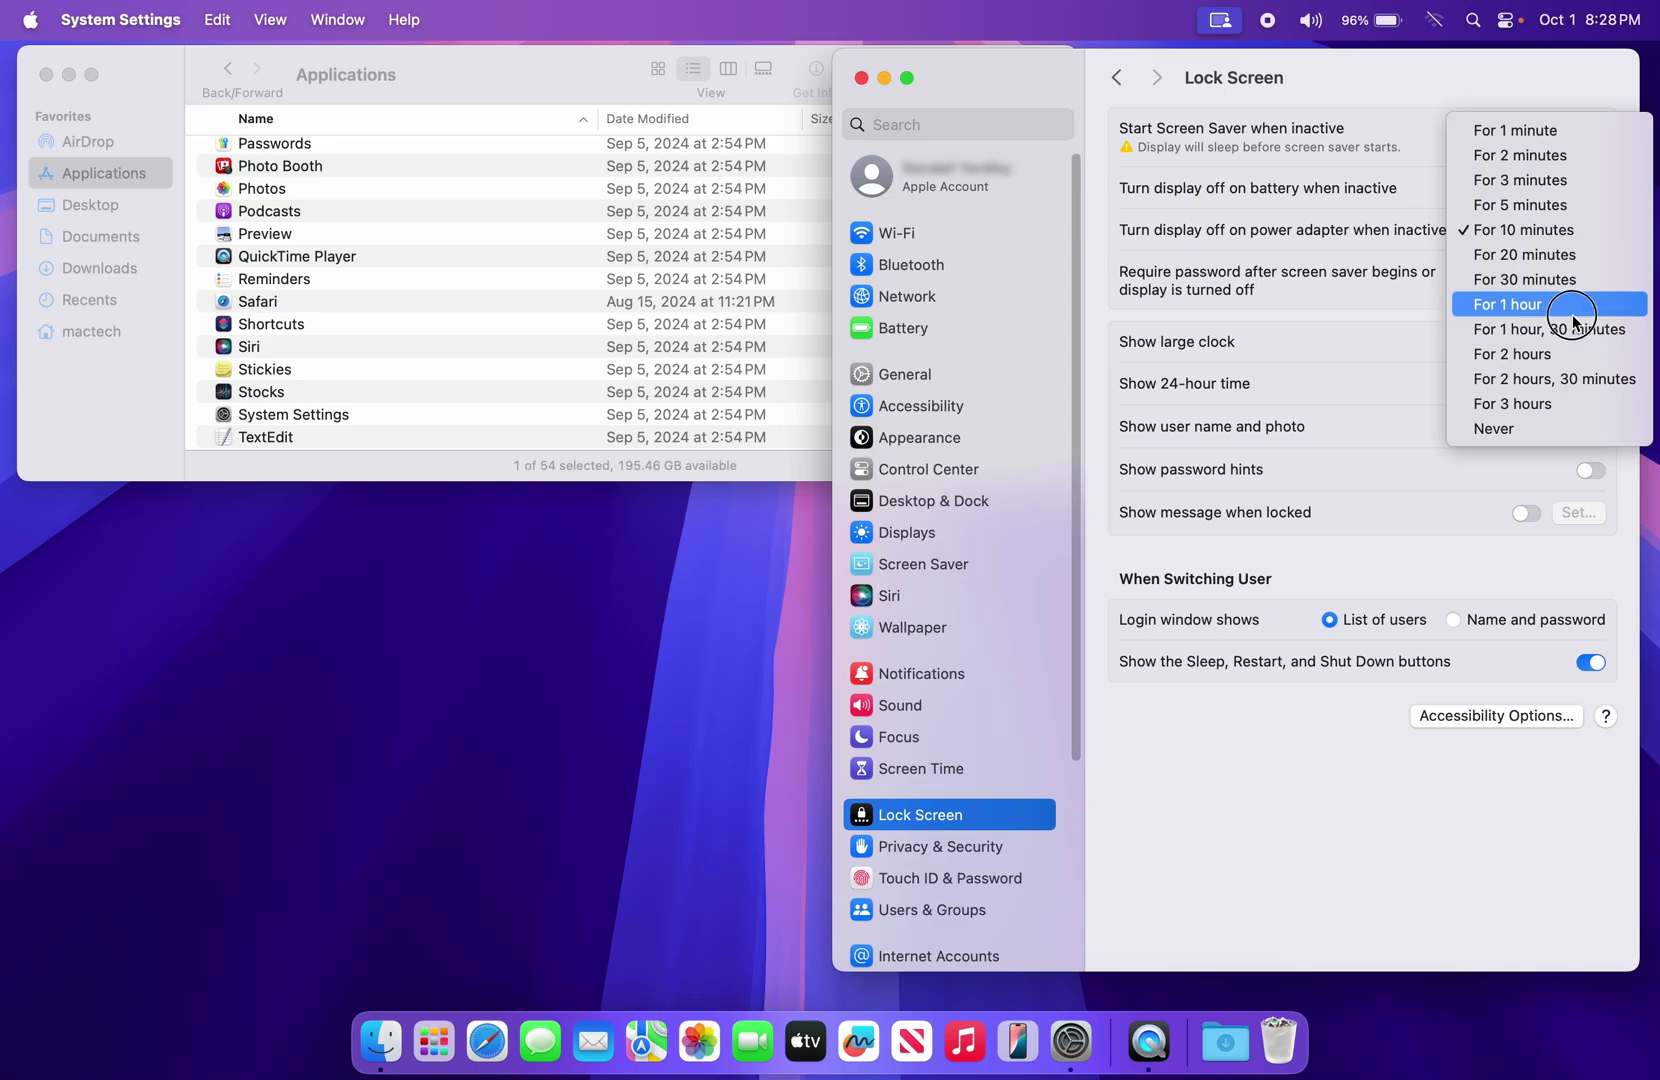
click(1574, 314)
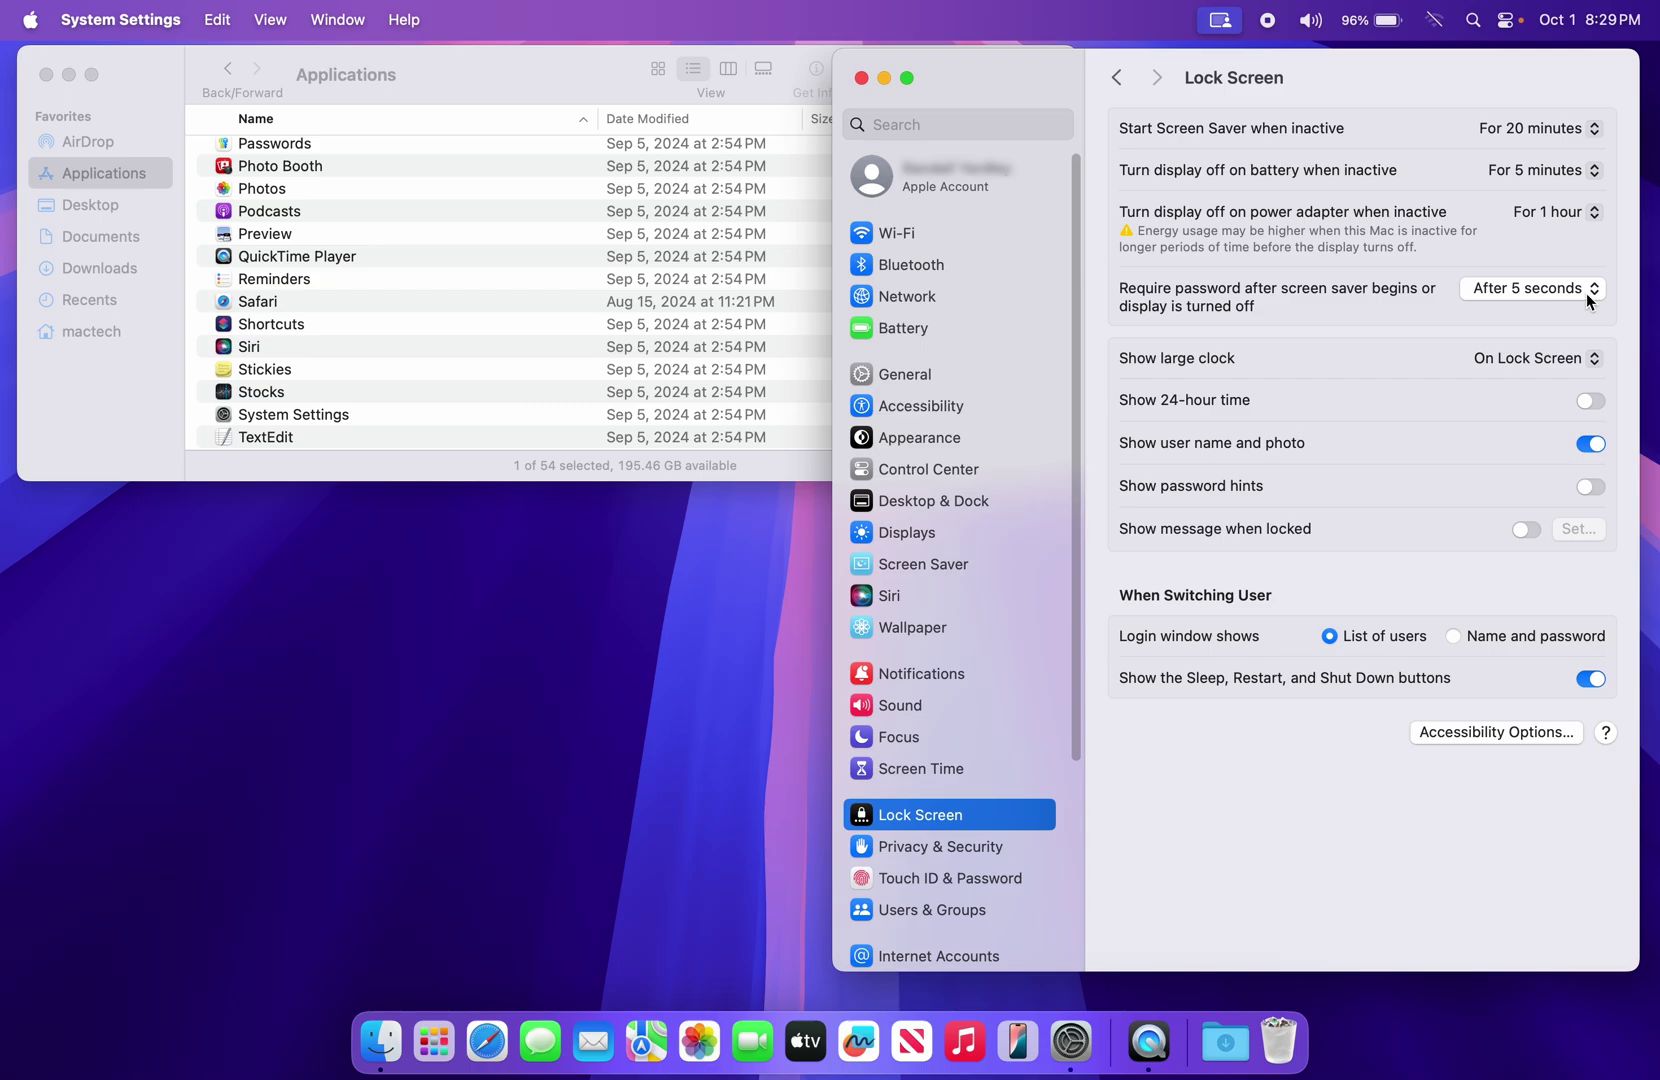
Require the password 1 minute after the screen saver starts, authorising with the account password
click(1586, 293)
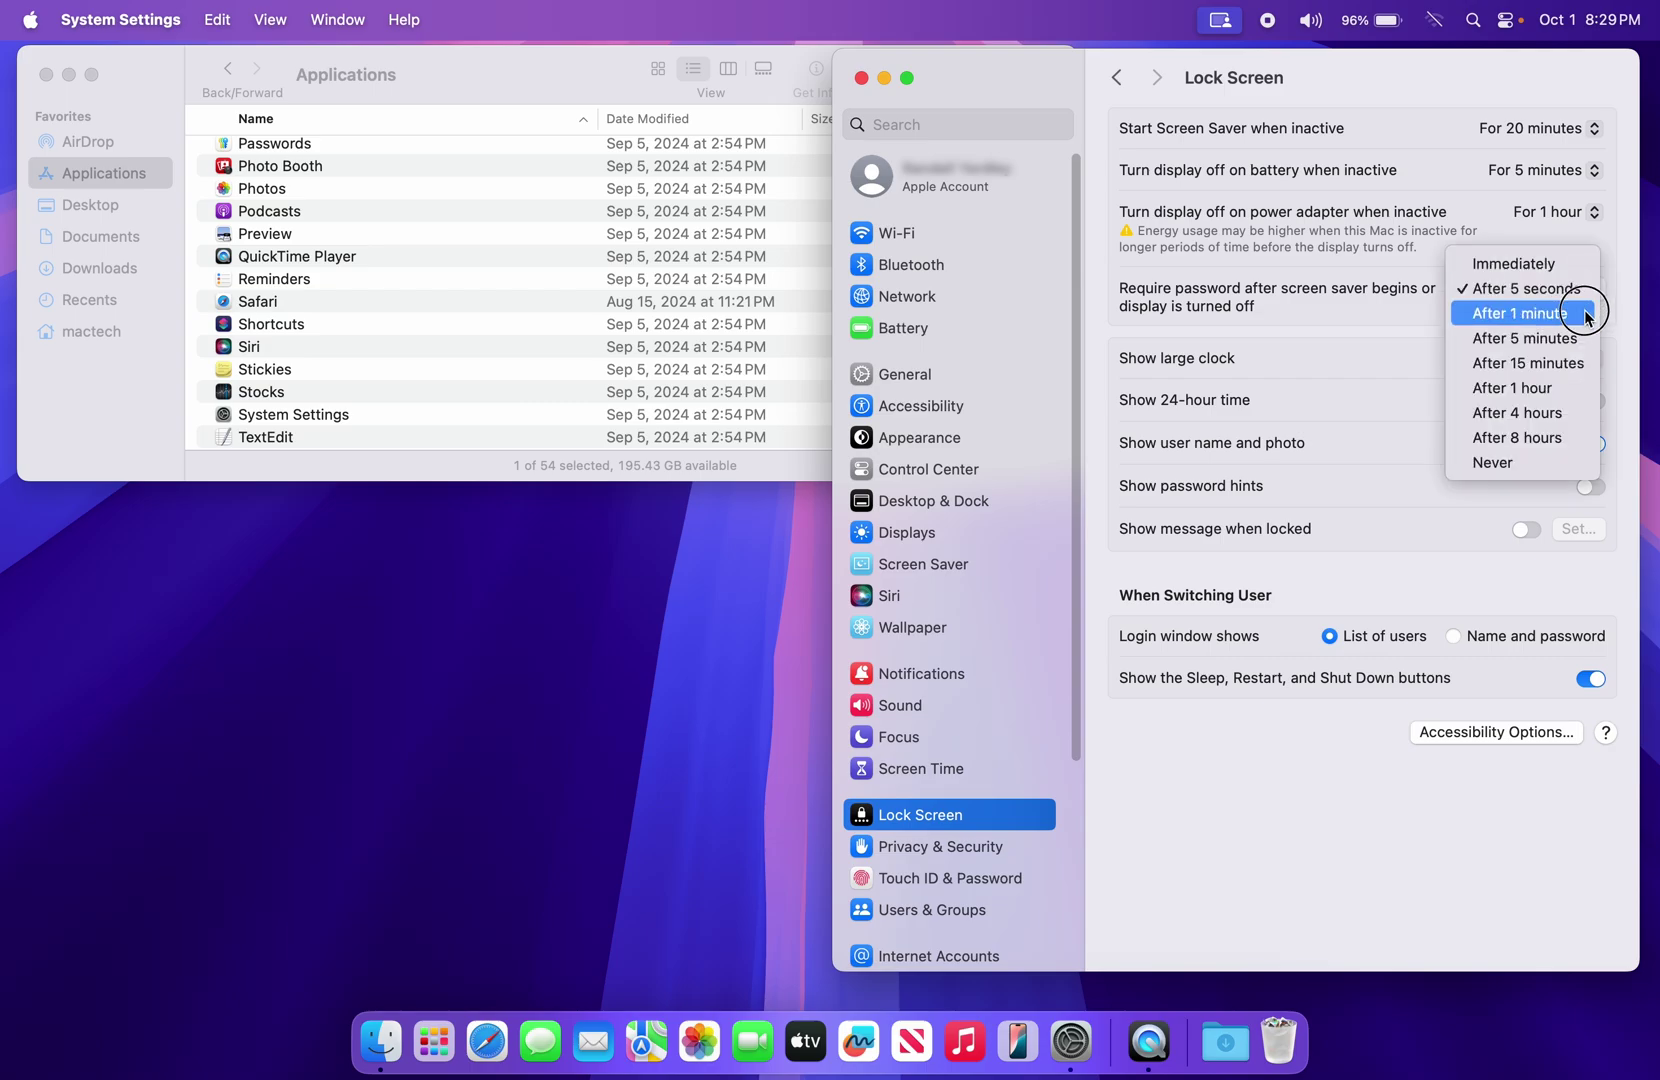
click(1586, 314)
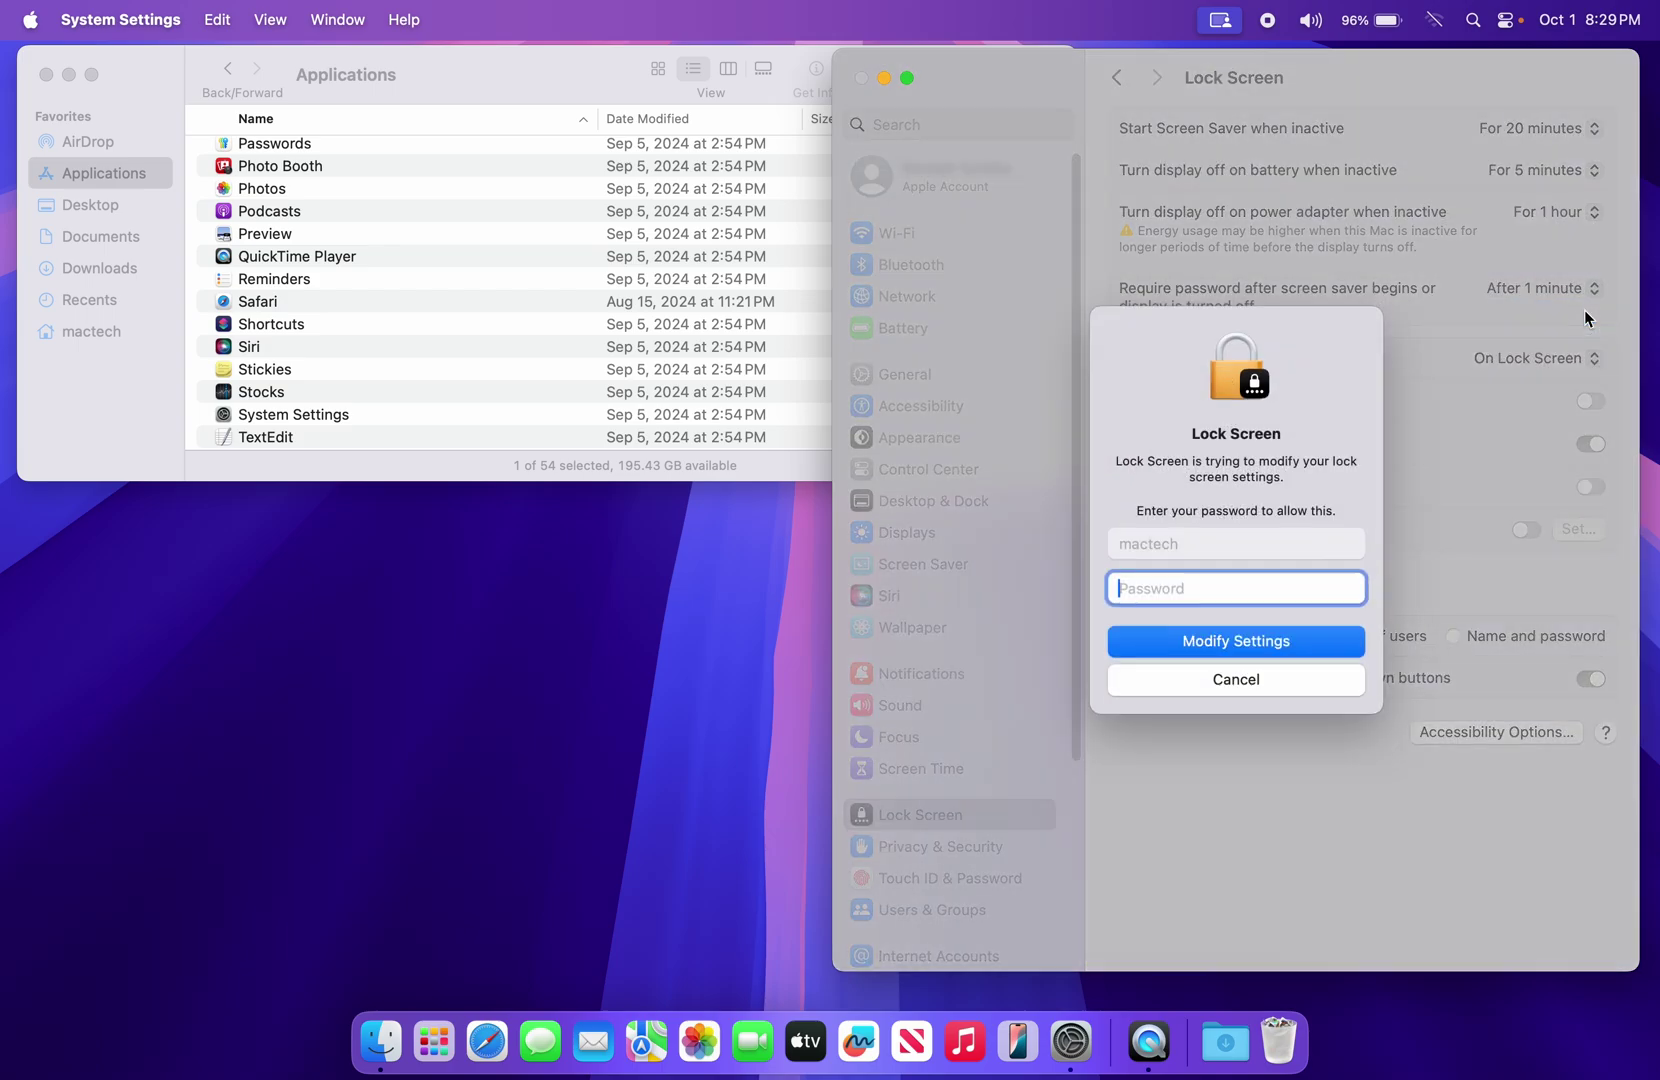
text(****)
key(Return)
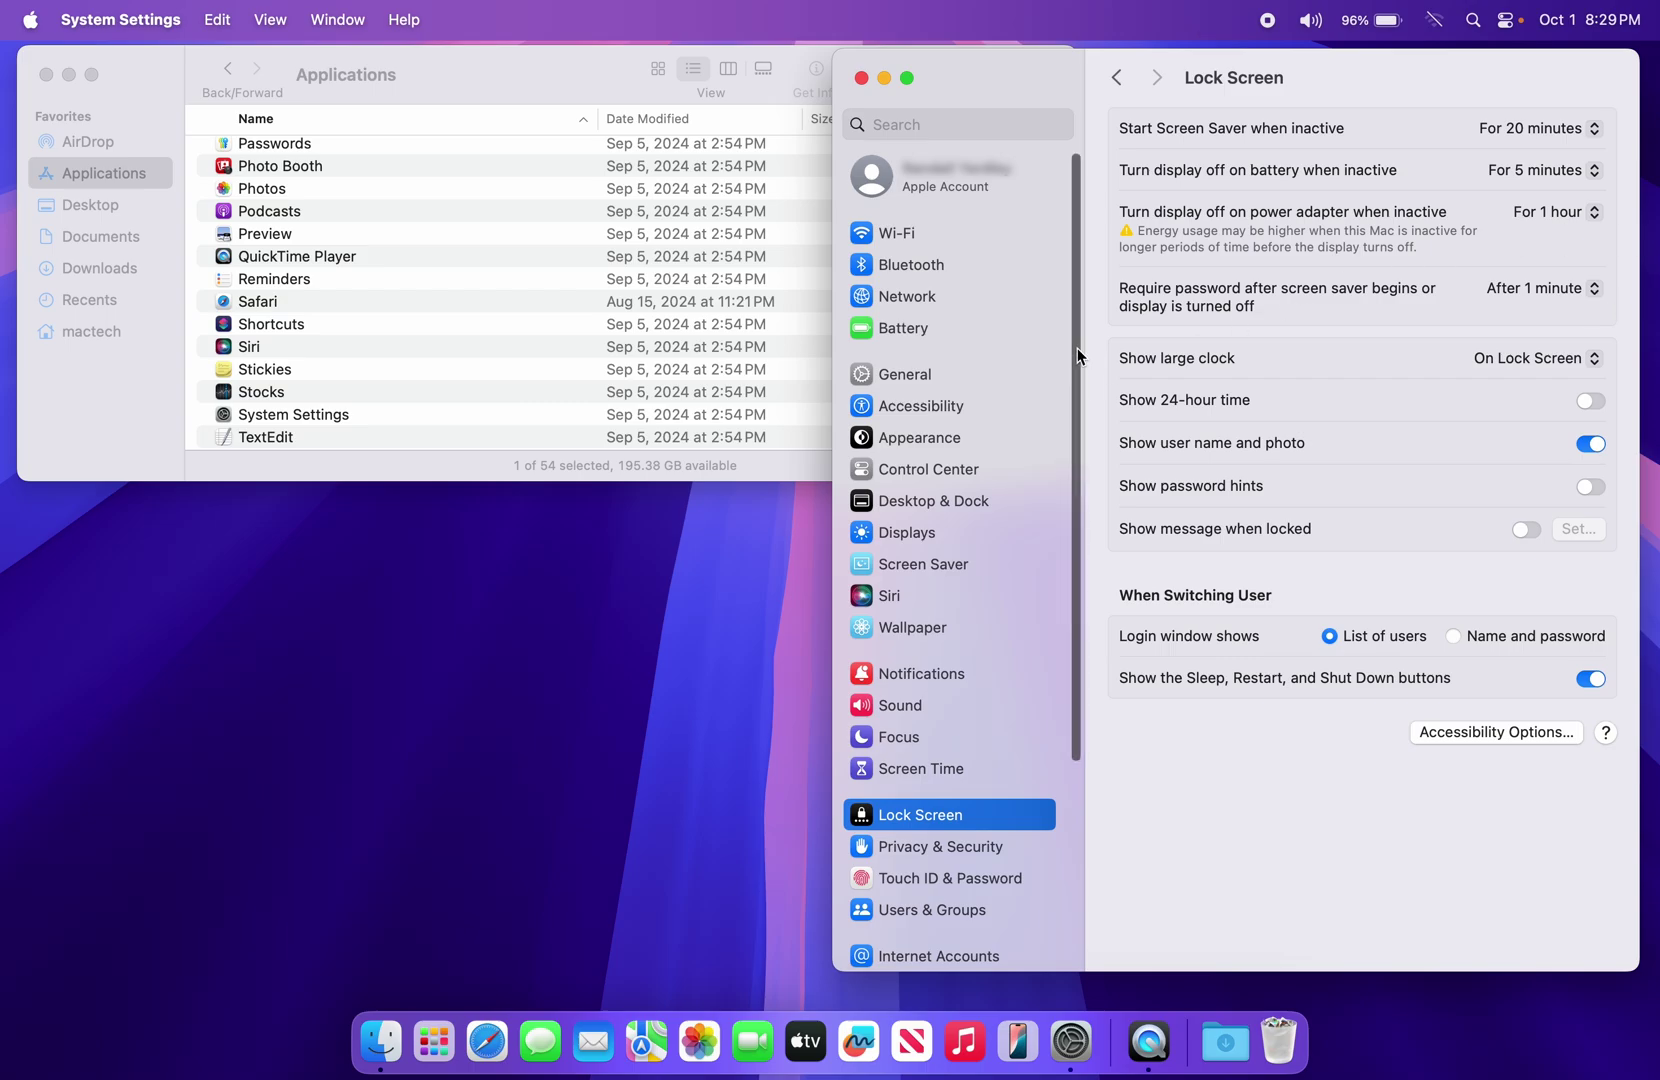
Switch off Natural scrolling on the Mouse settings page
drag(1076, 348, 1075, 583)
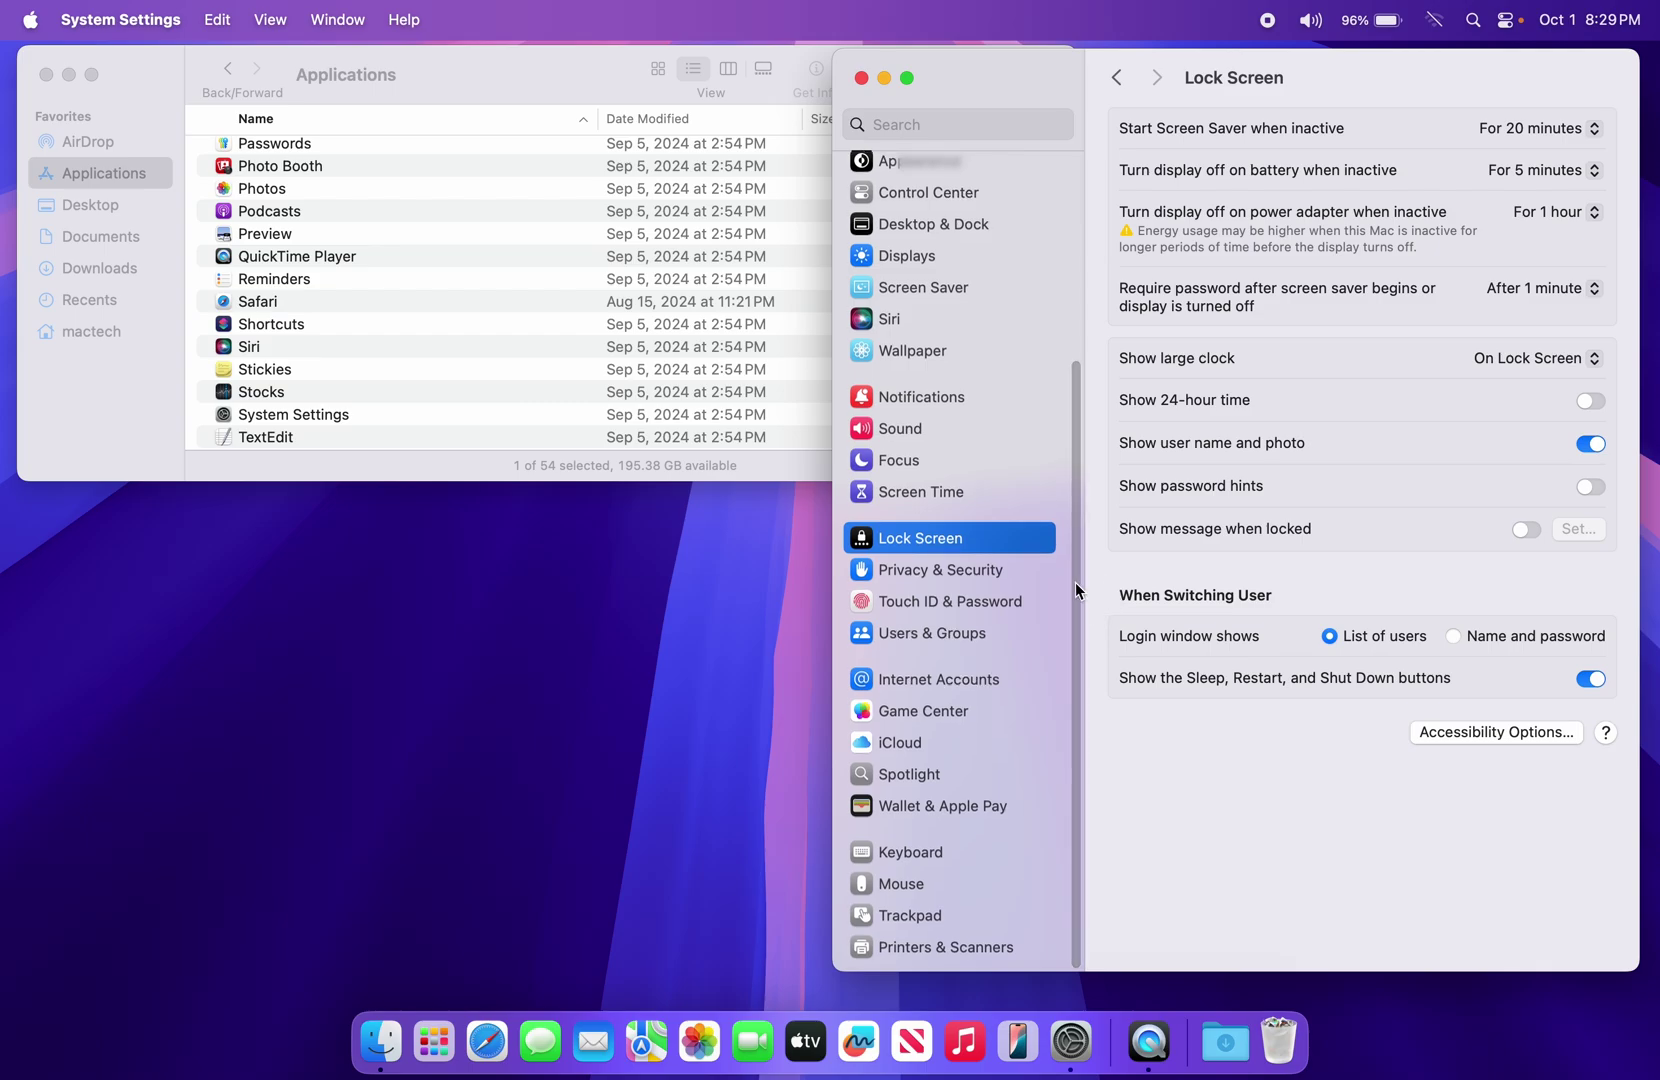
click(893, 884)
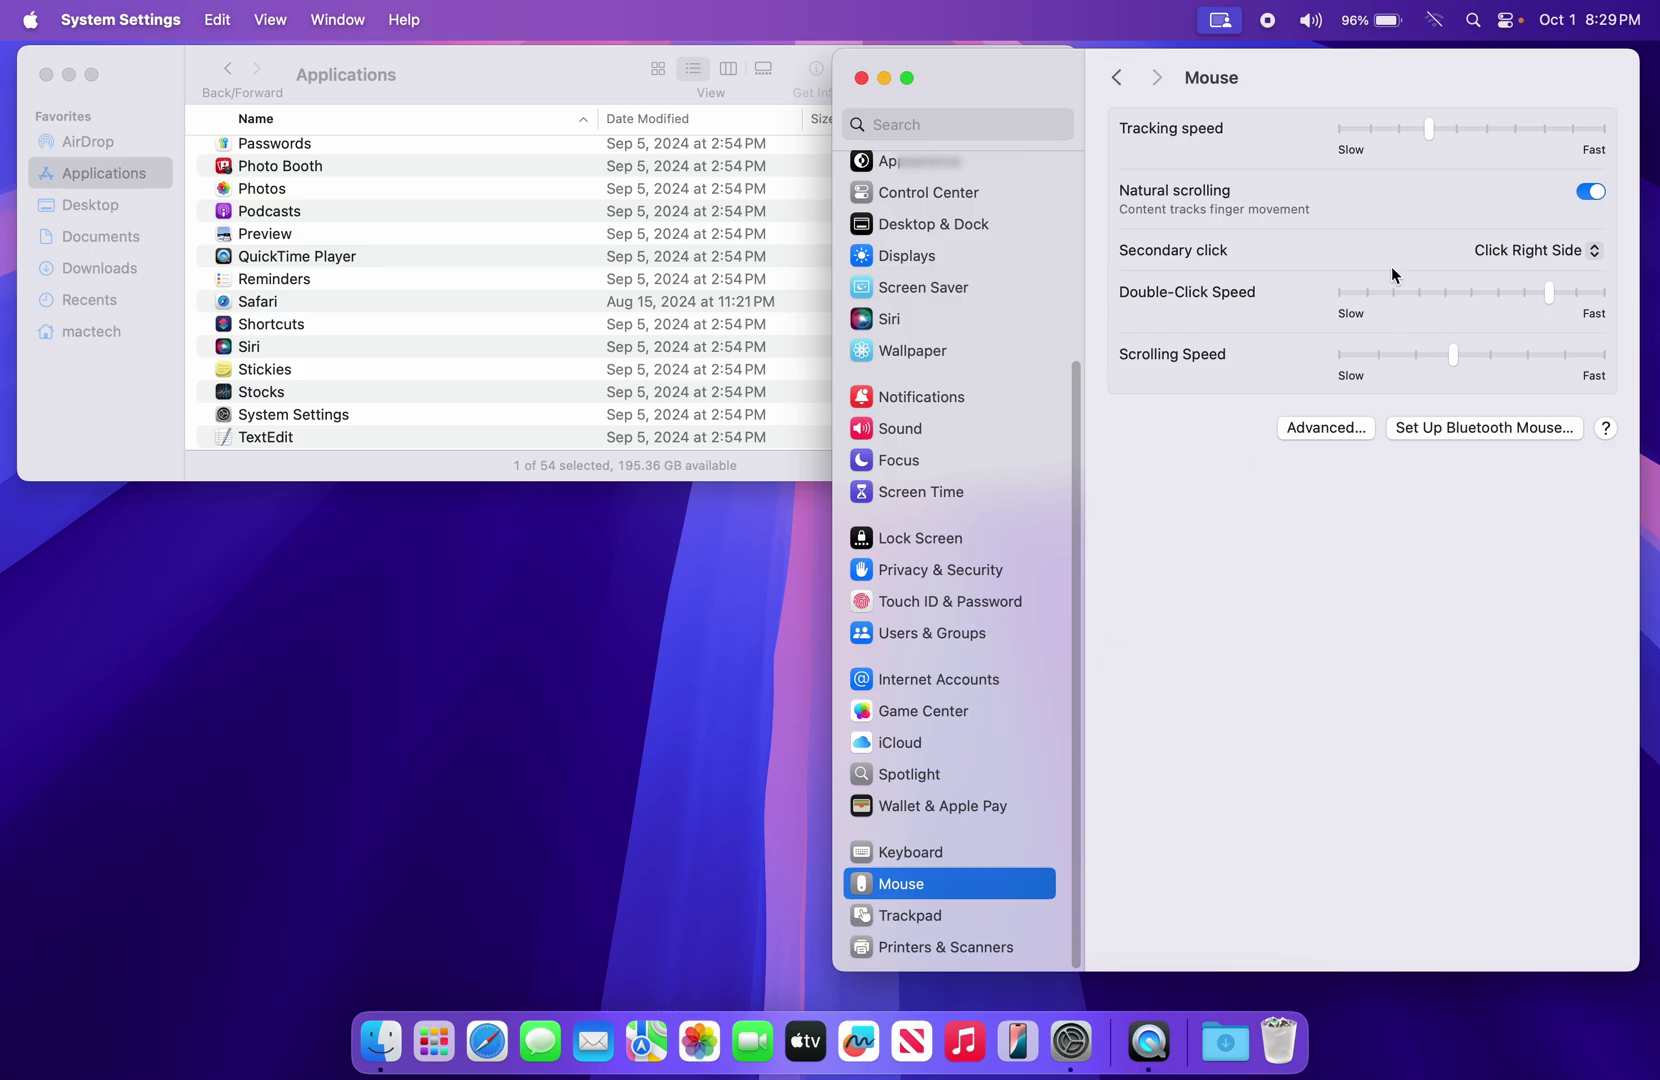
click(1588, 193)
scroll(979, 336, up, 5)
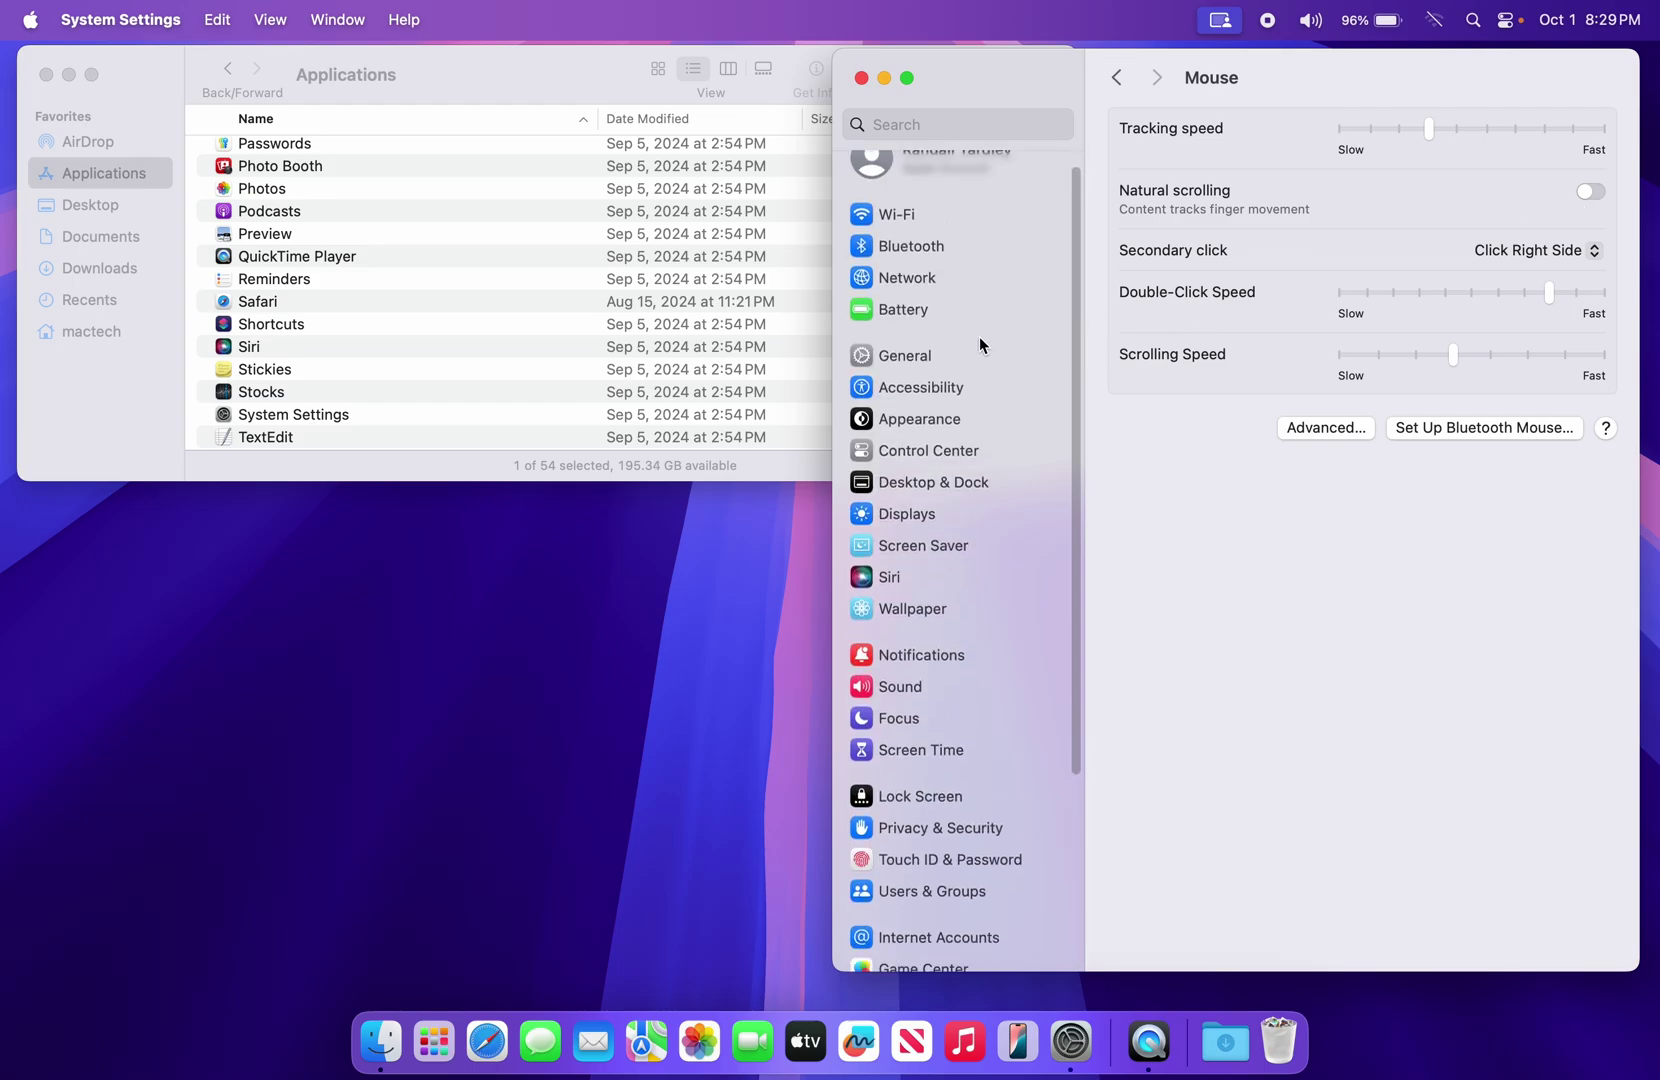
scroll(979, 336, down, 5)
scroll(979, 340, up, 4)
scroll(979, 340, down, 2)
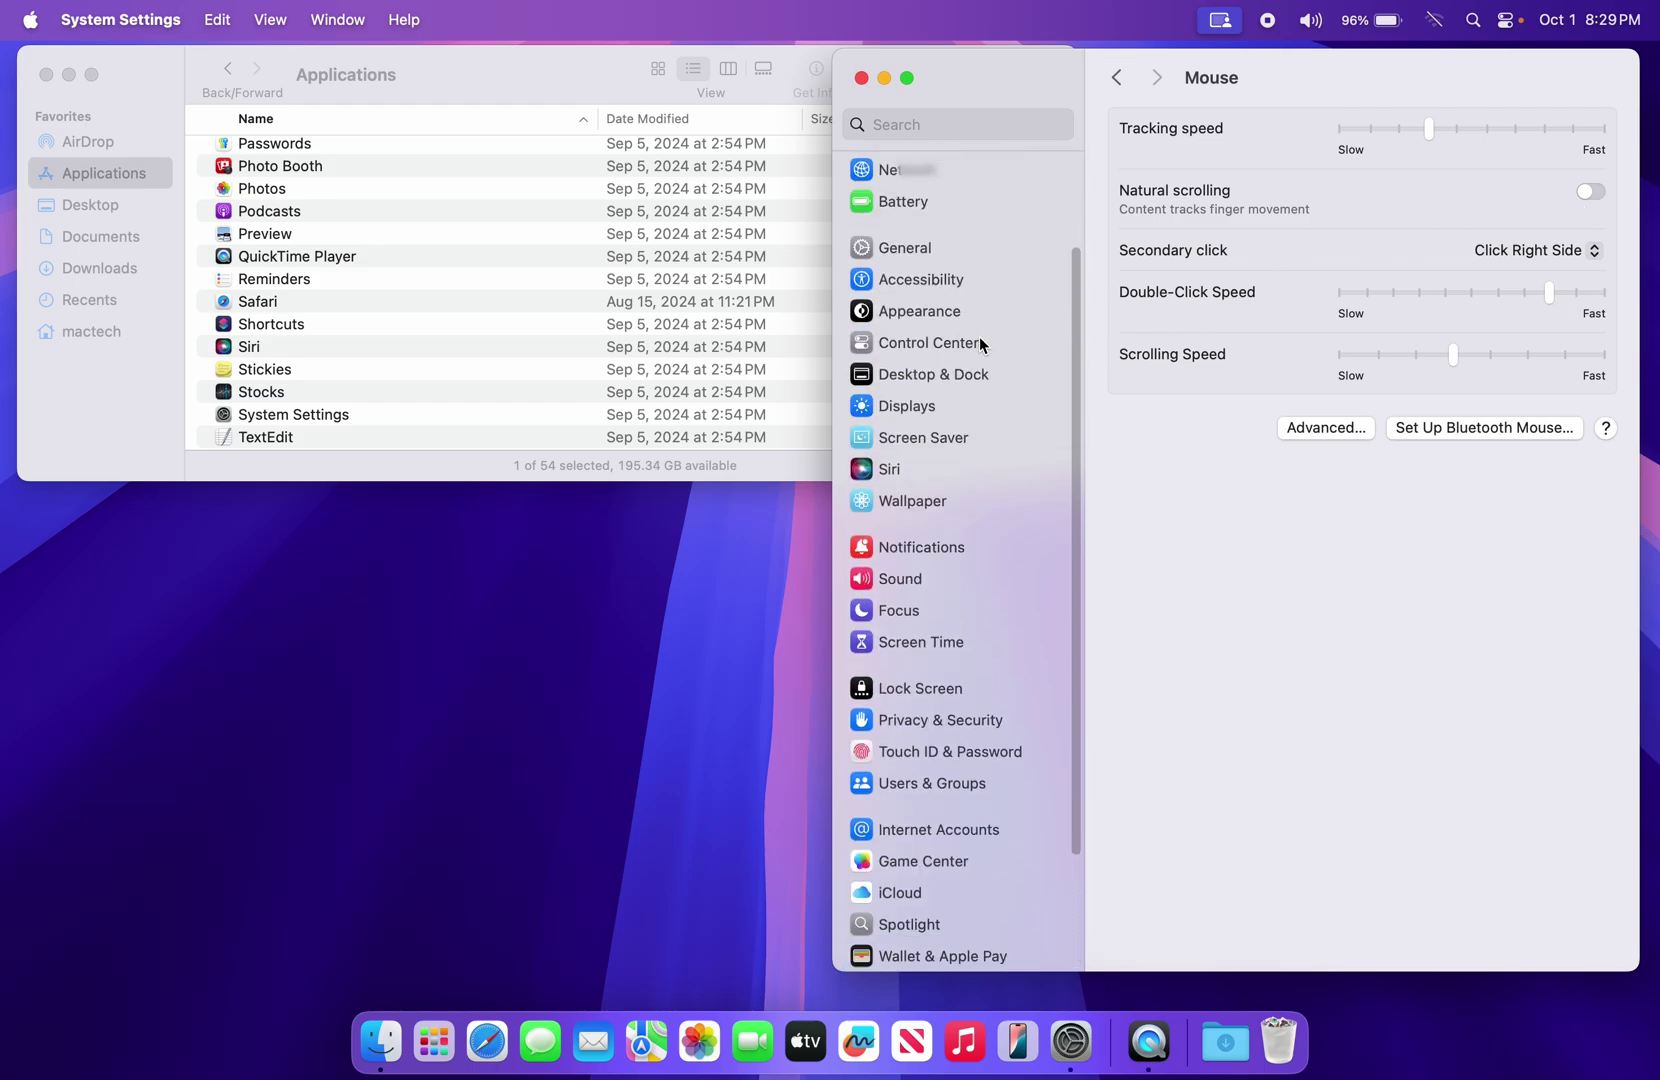
scroll(979, 343, up, 3)
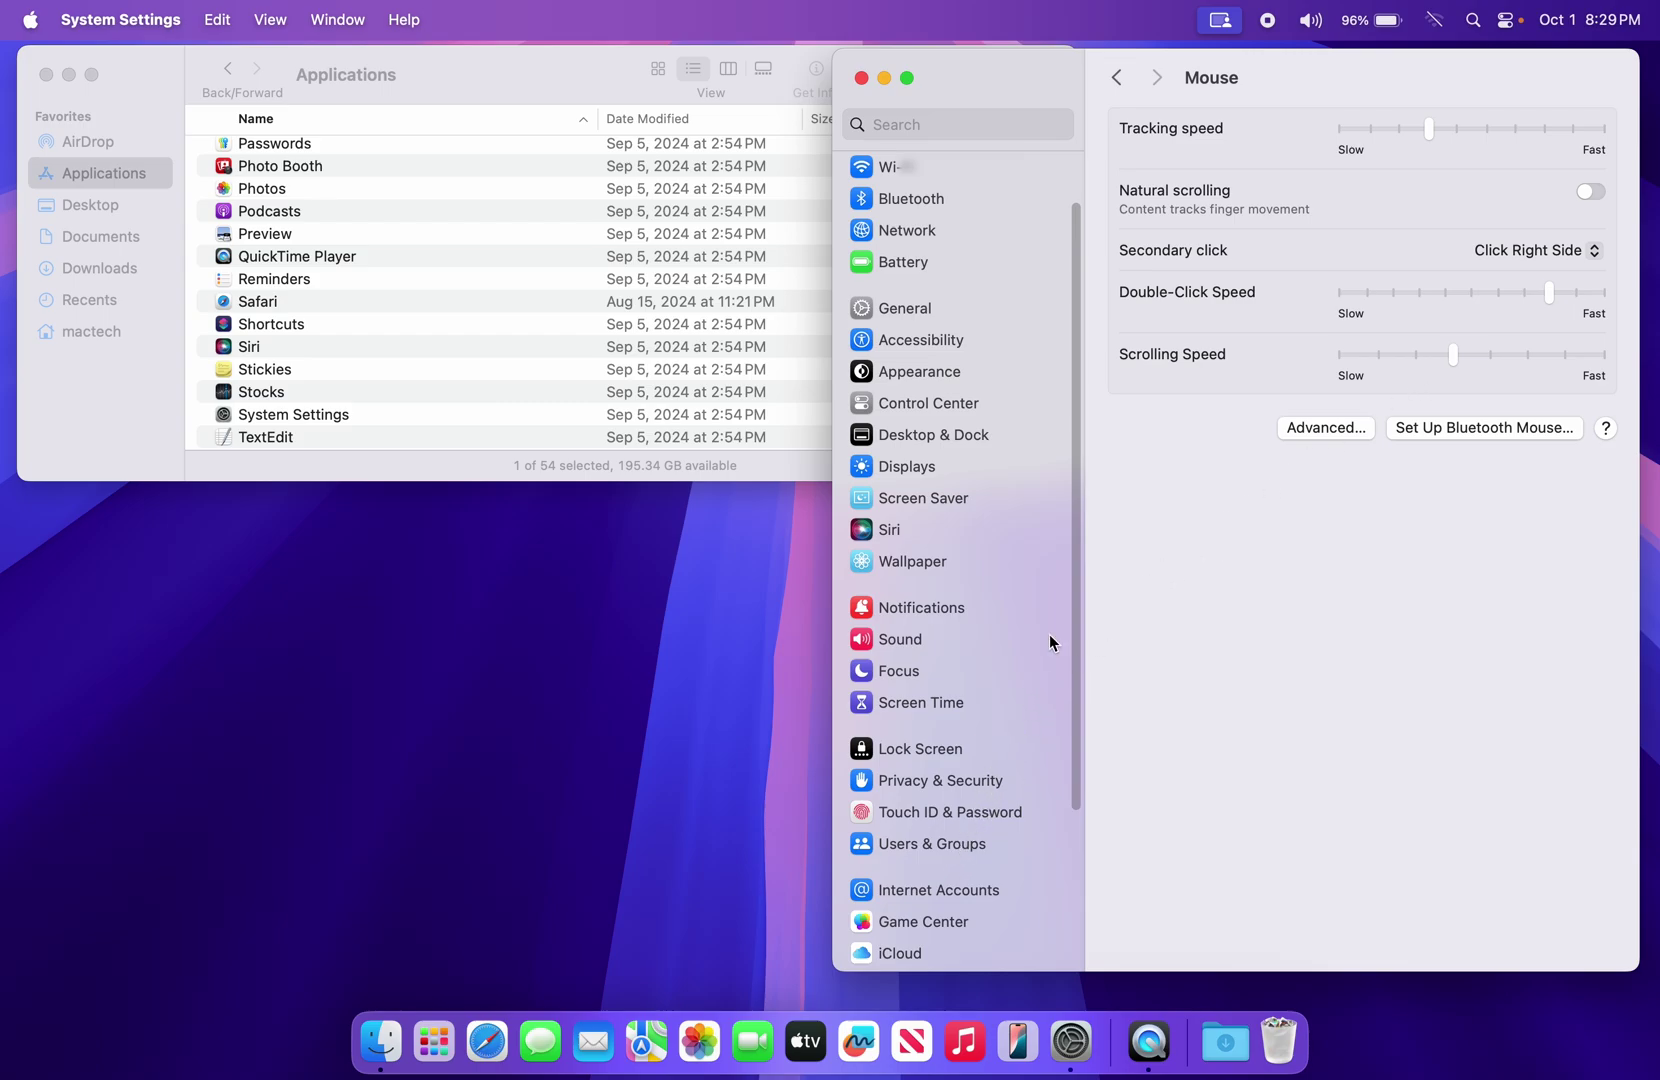
drag(1073, 612, 1041, 868)
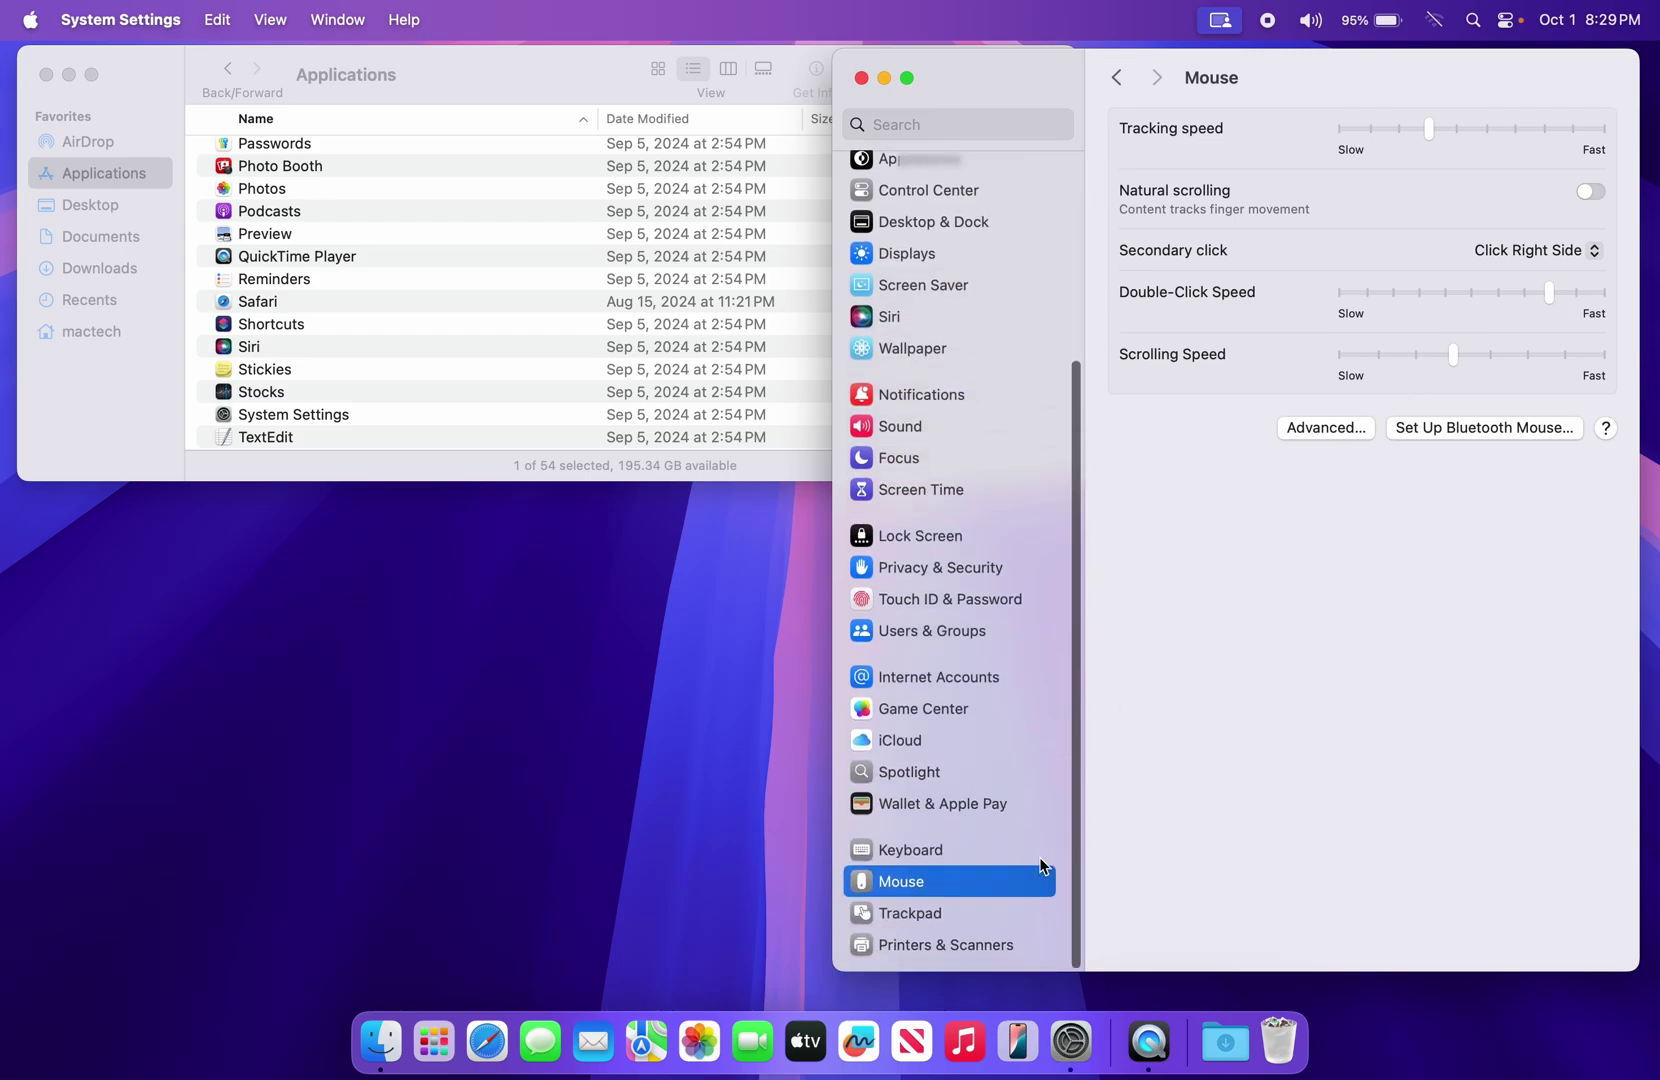
Turn on Natural scrolling in the Trackpad's Scroll & Zoom options
click(923, 913)
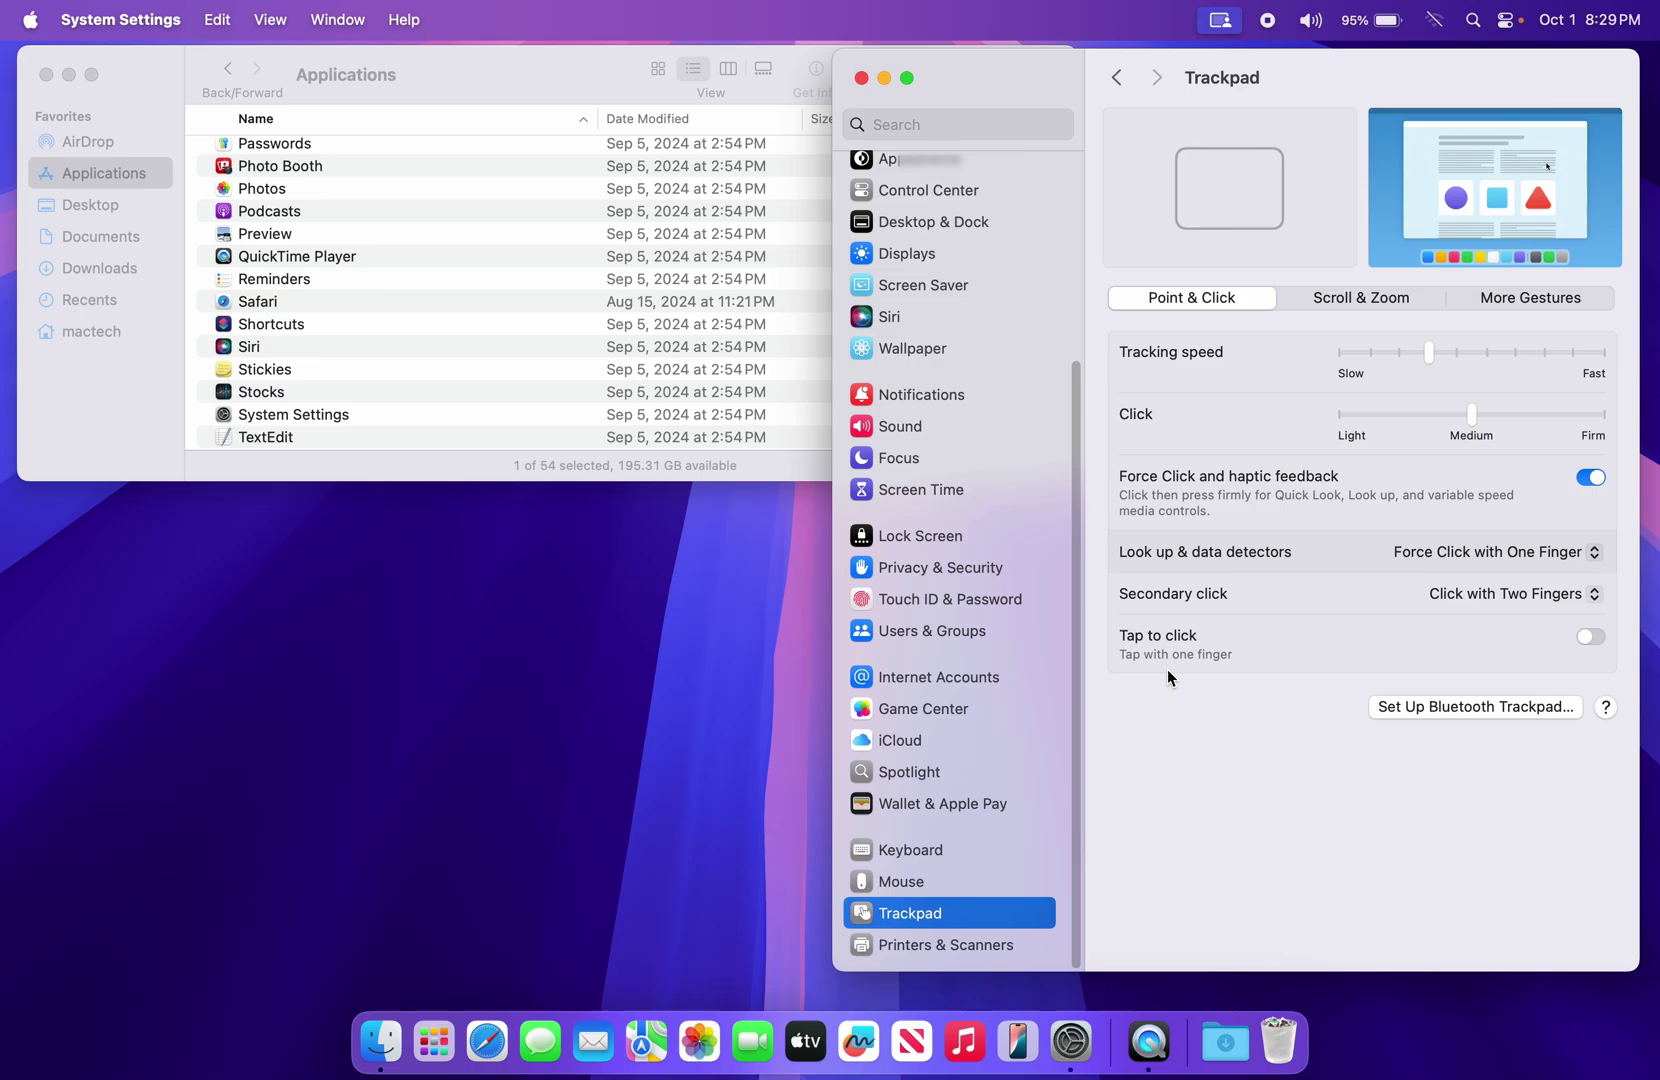
click(1324, 296)
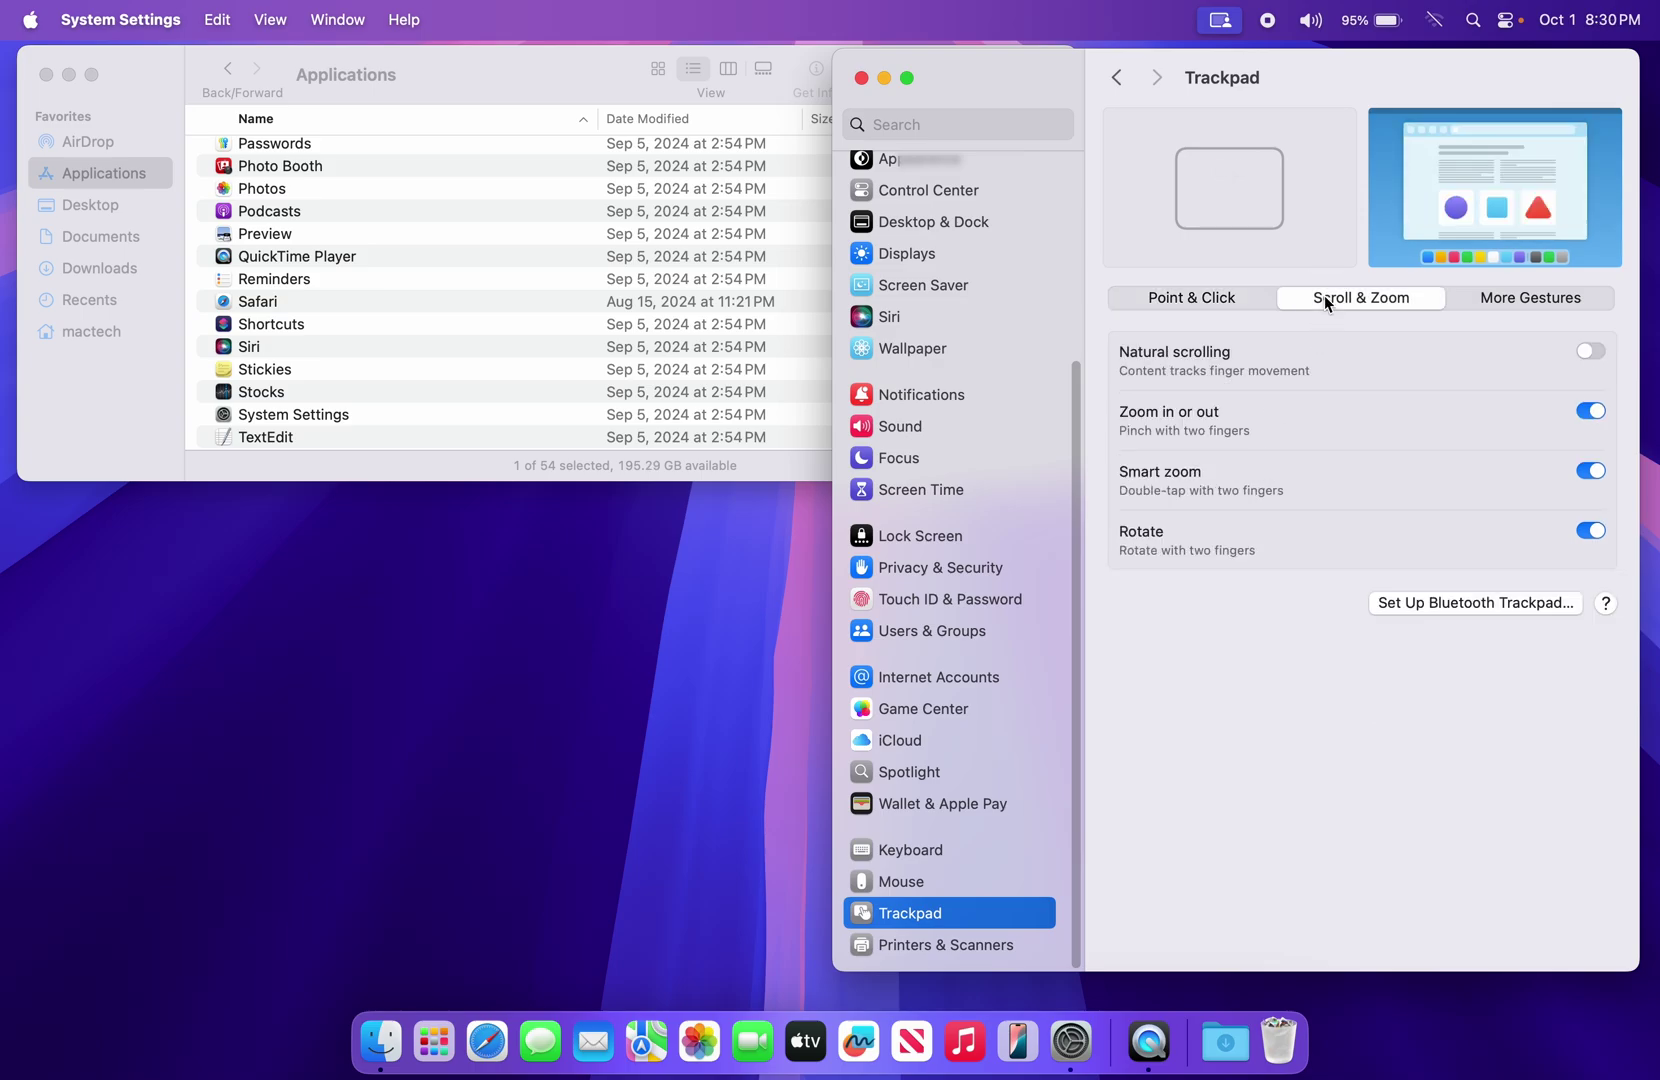
click(1589, 355)
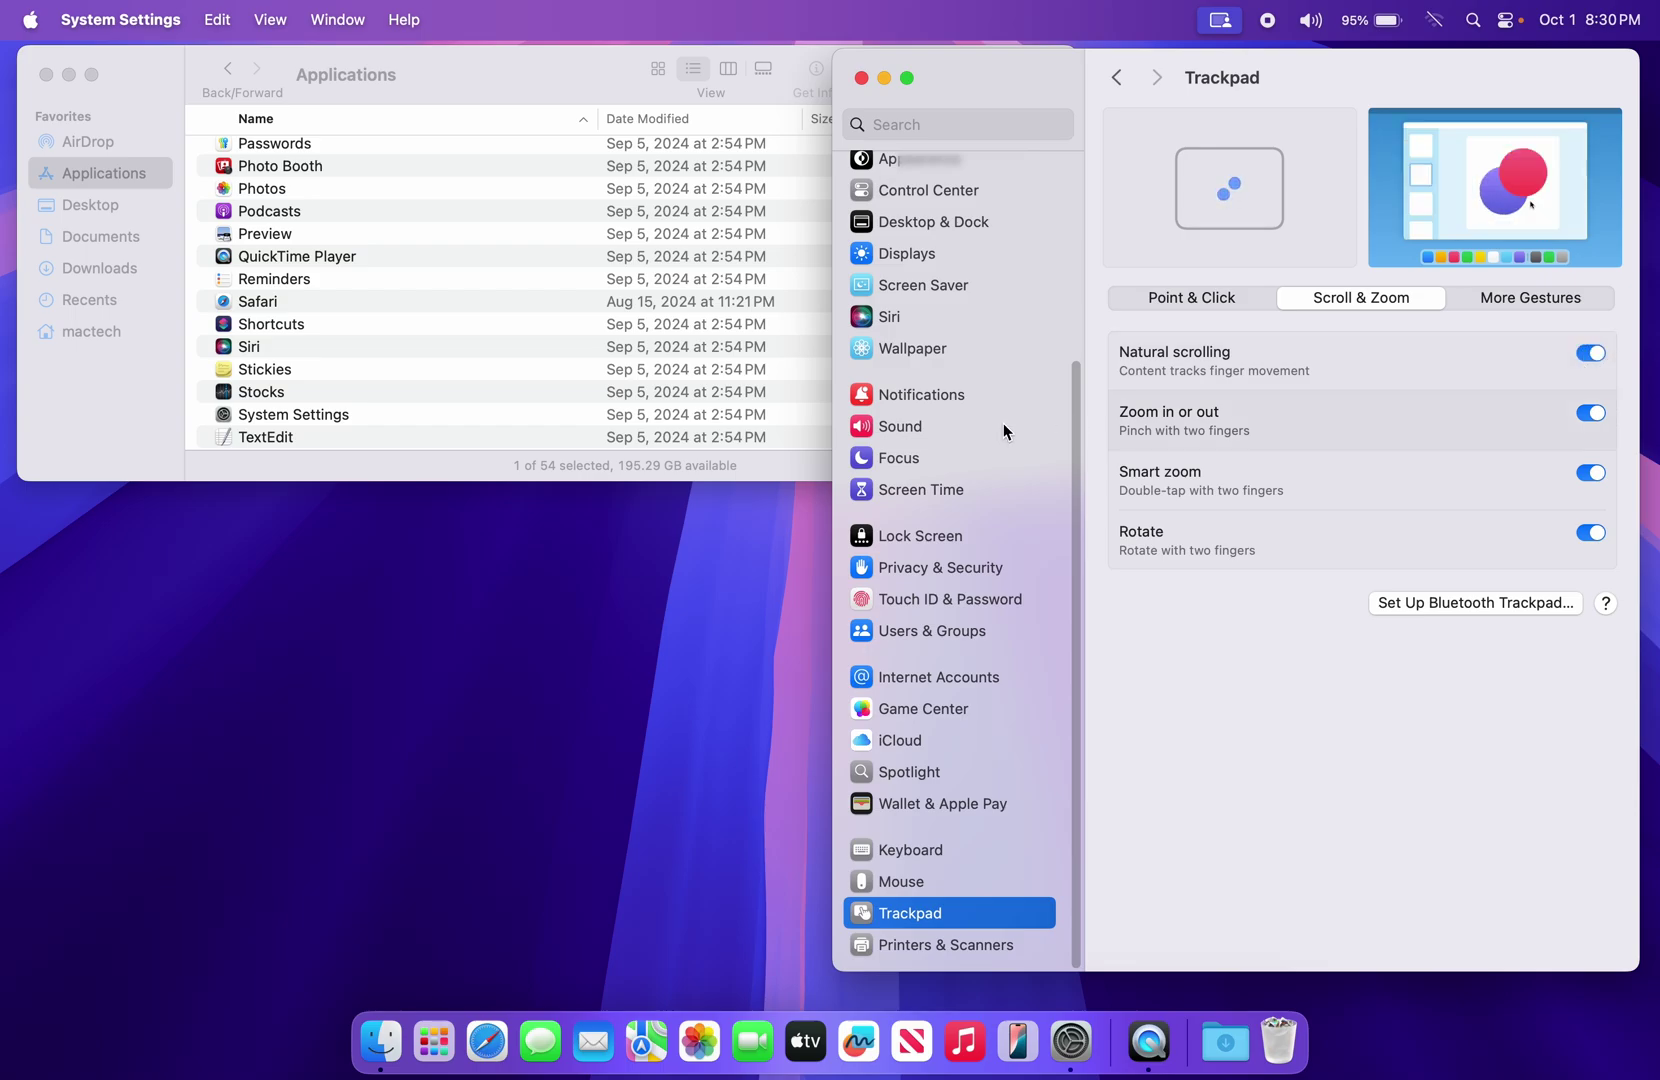
Review the trackpad's More Gestures swipe options
scroll(1002, 423, up, 3)
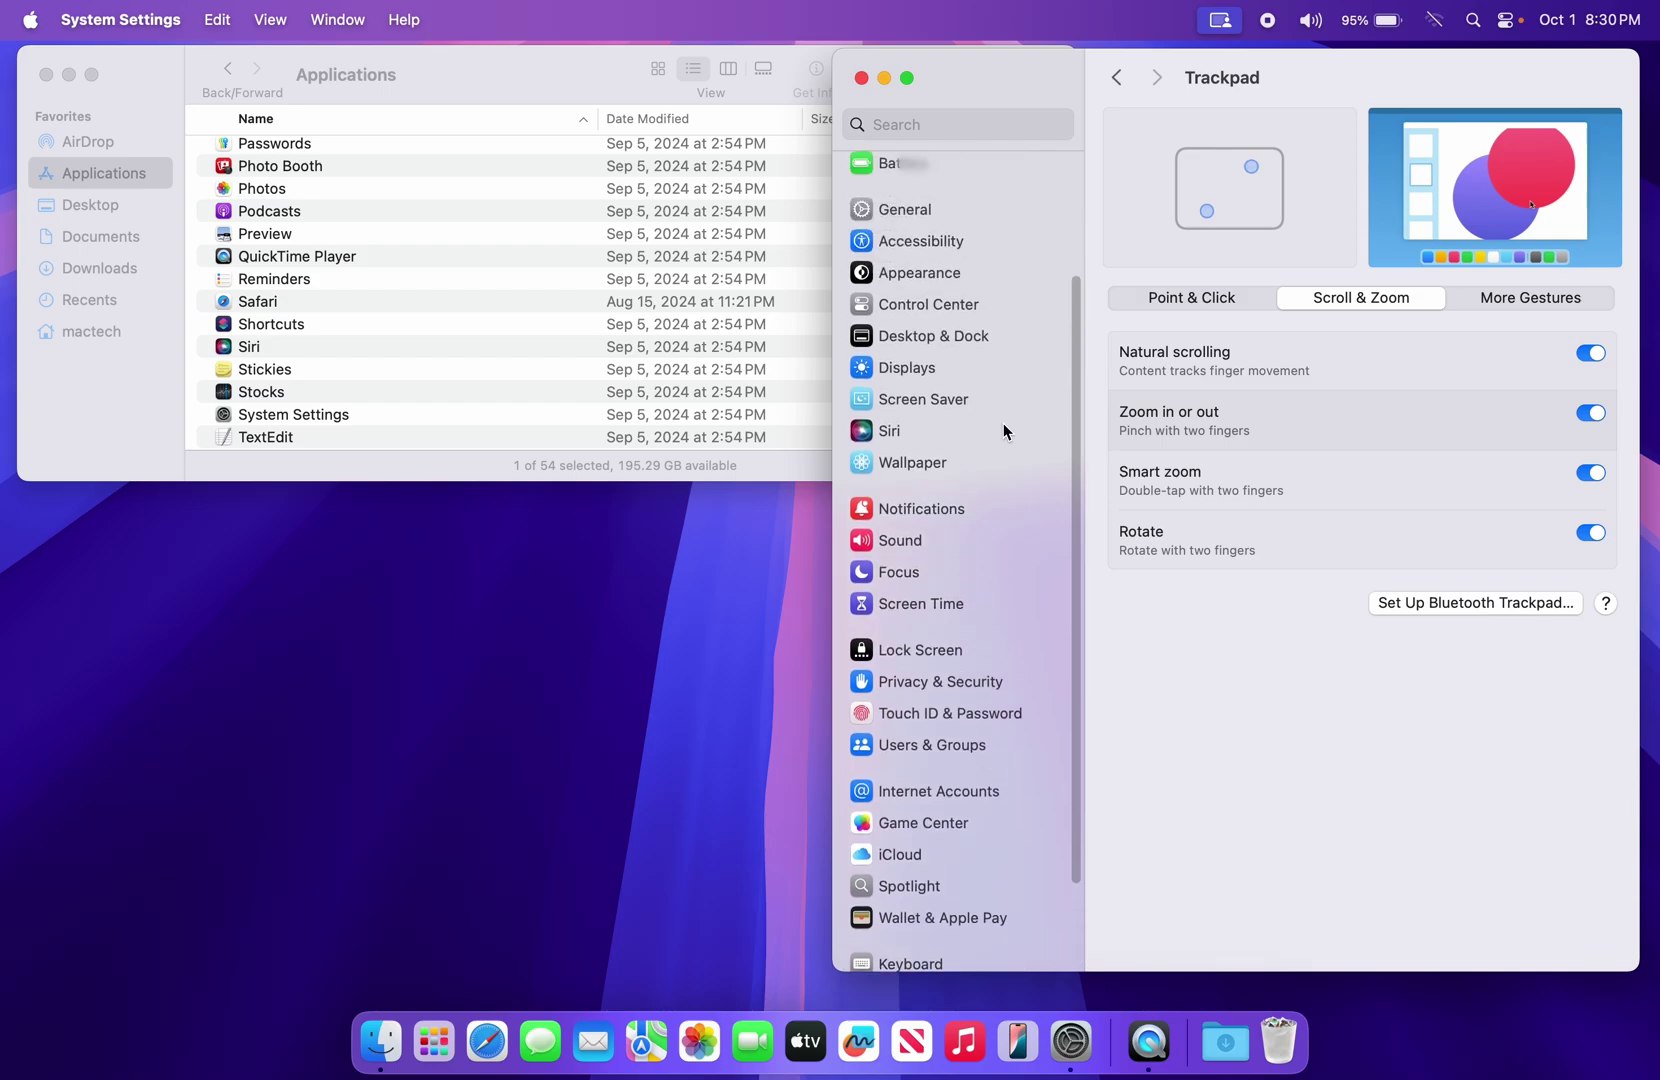
scroll(1002, 423, up, 3)
scroll(1002, 423, down, 3)
scroll(1002, 423, up, 1)
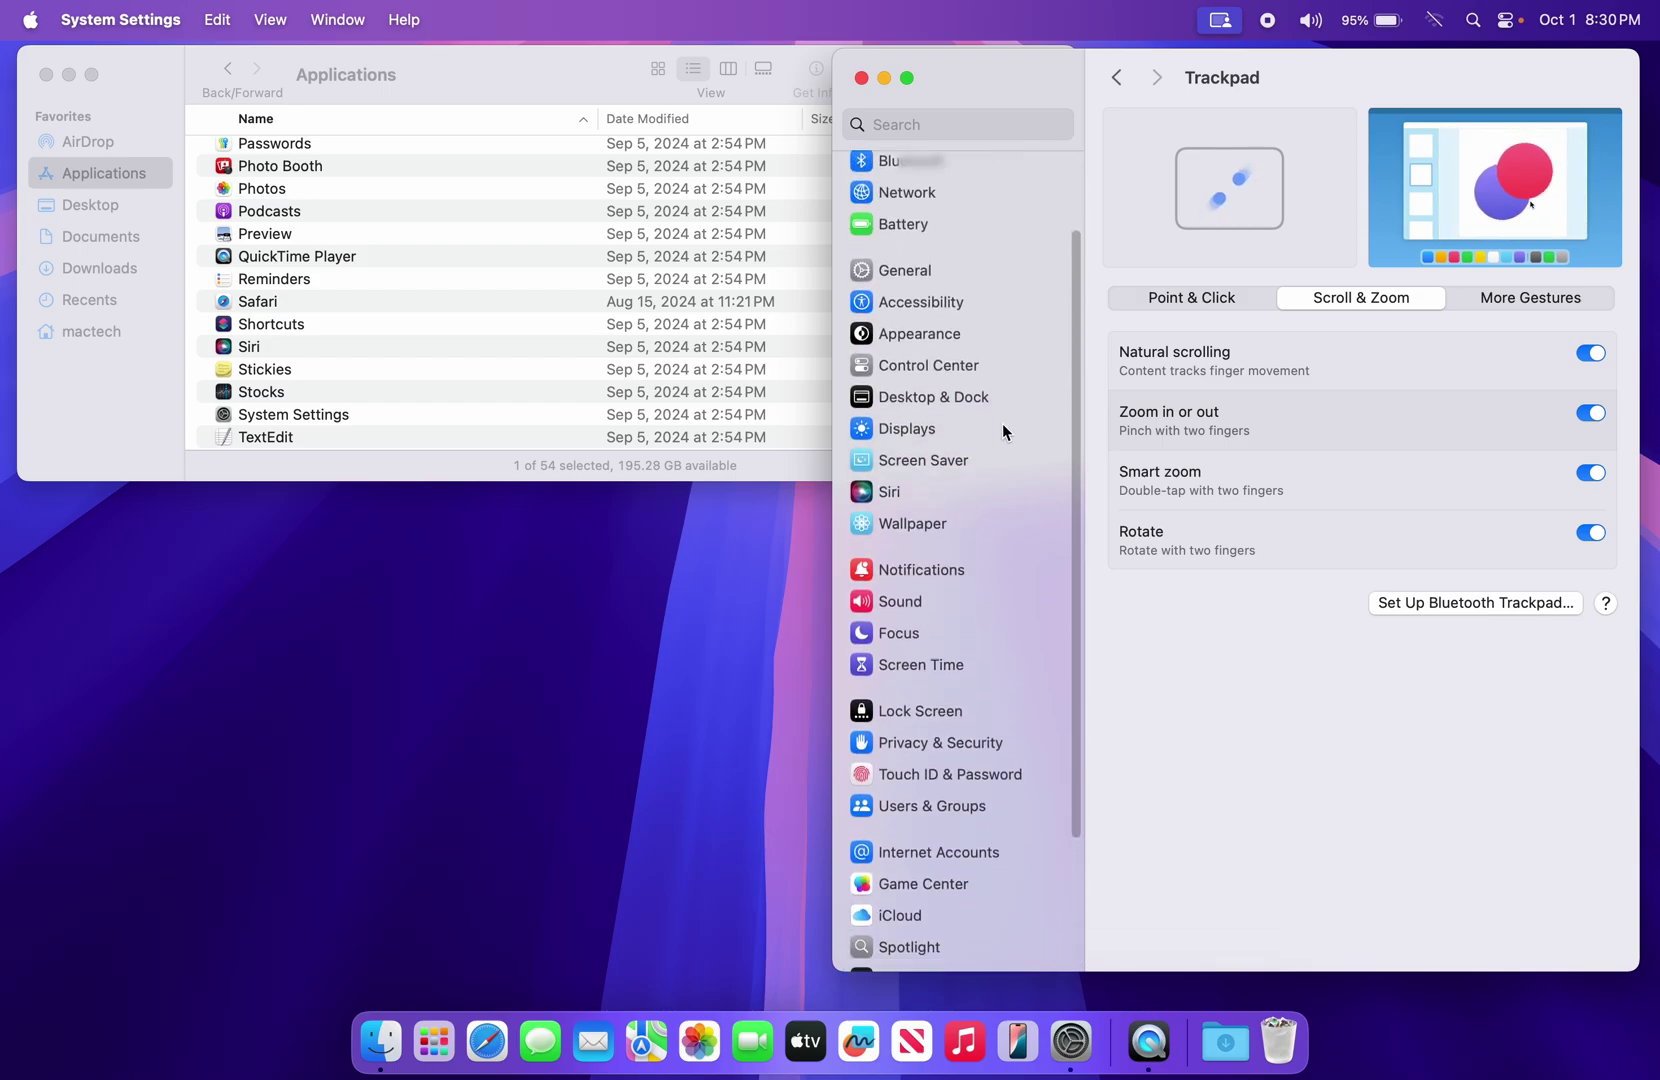
scroll(1002, 423, down, 3)
scroll(1002, 423, up, 5)
scroll(1002, 423, down, 3)
scroll(1004, 423, up, 3)
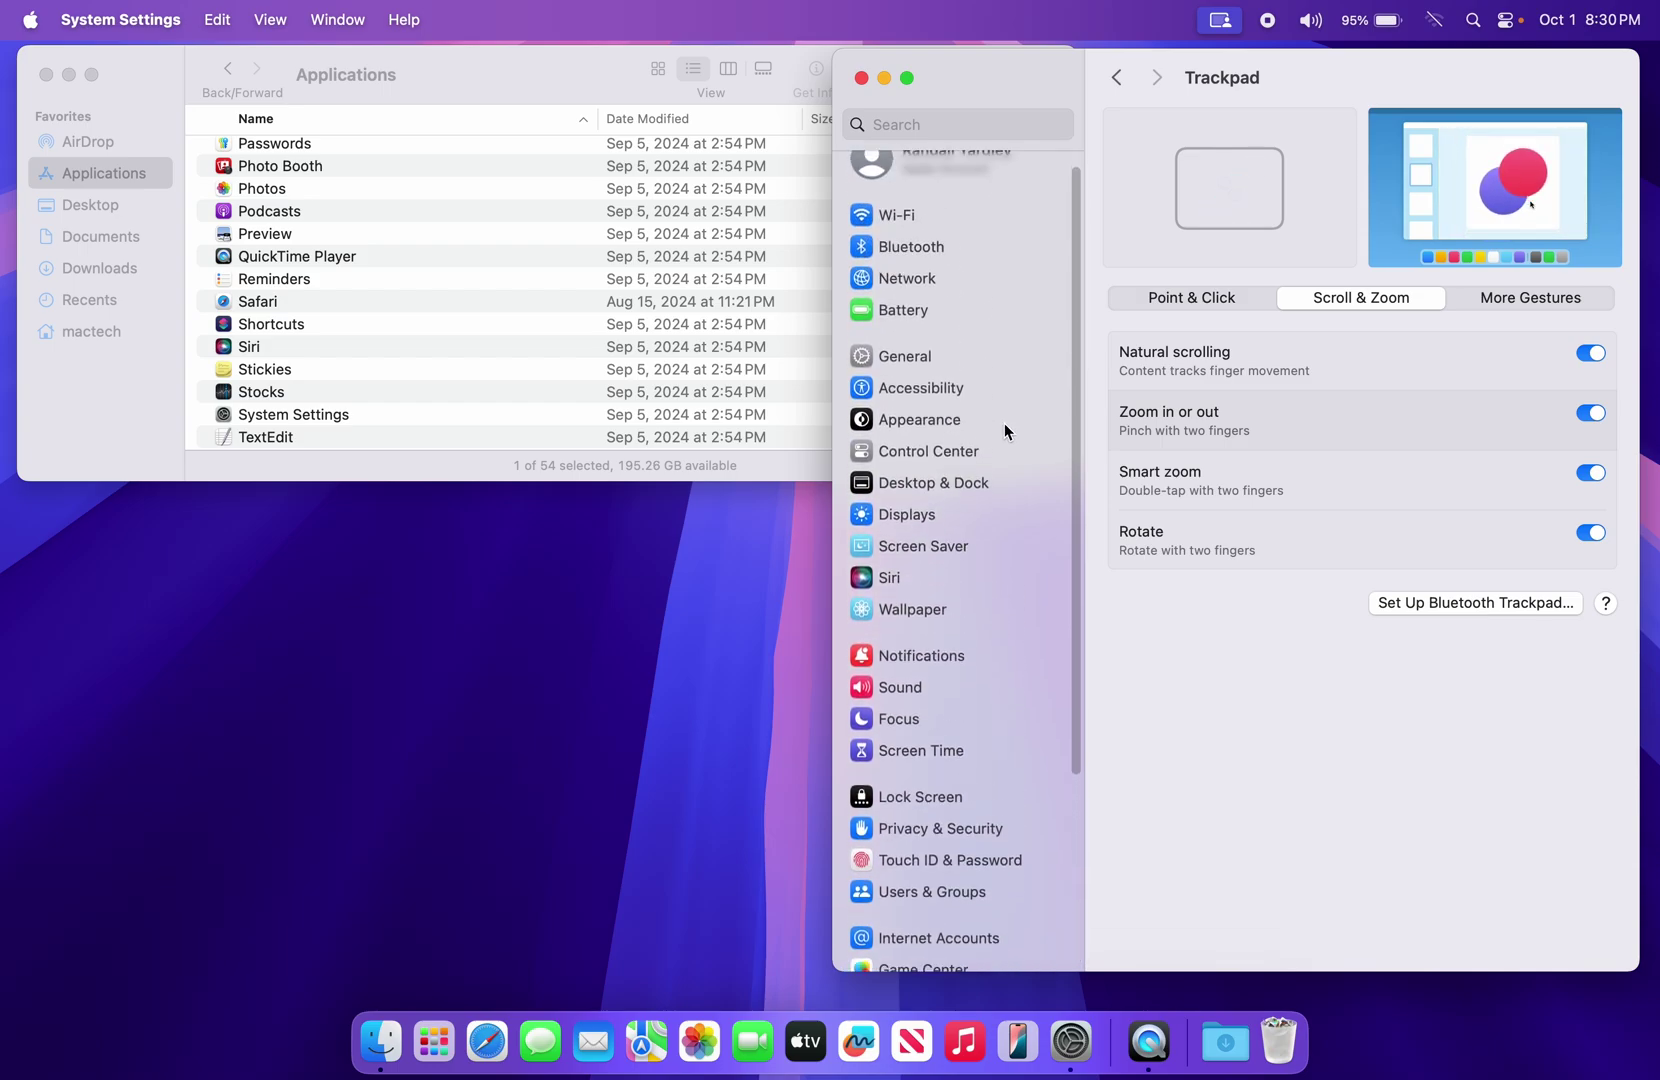
scroll(1004, 423, down, 2)
click(1004, 423)
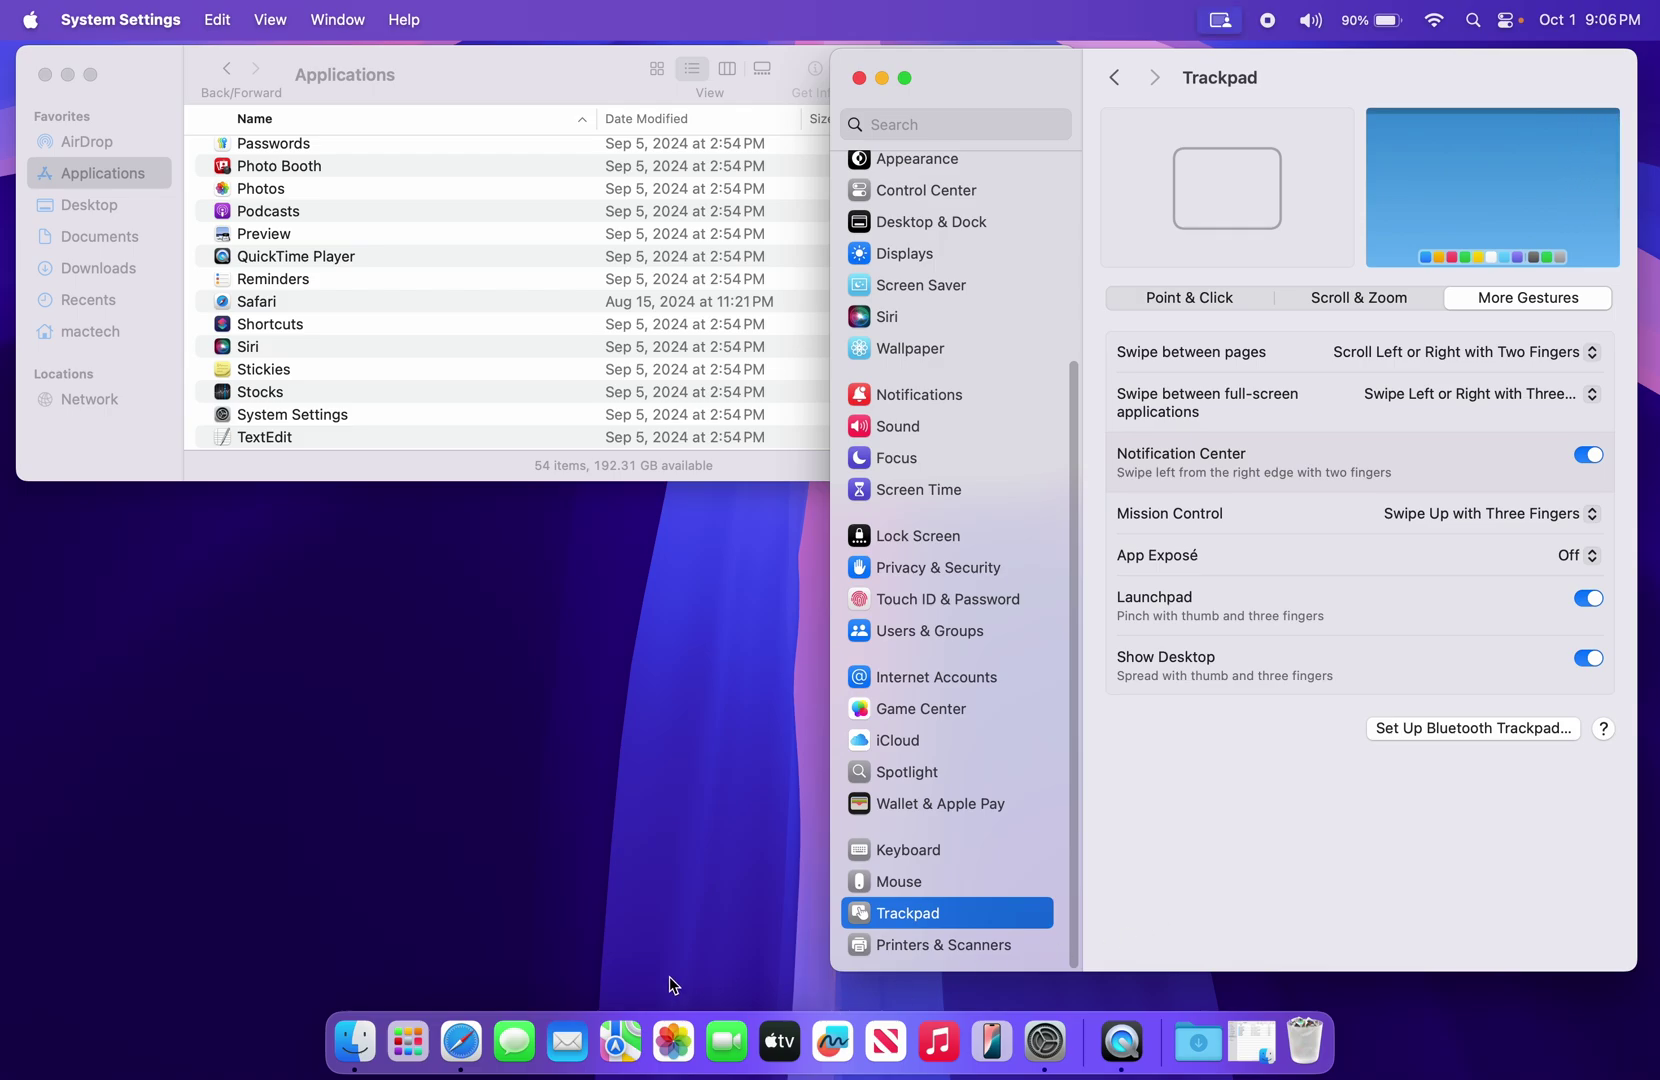
Restore the minimized mactech window and tile the four windows into screen quarters
click(468, 1036)
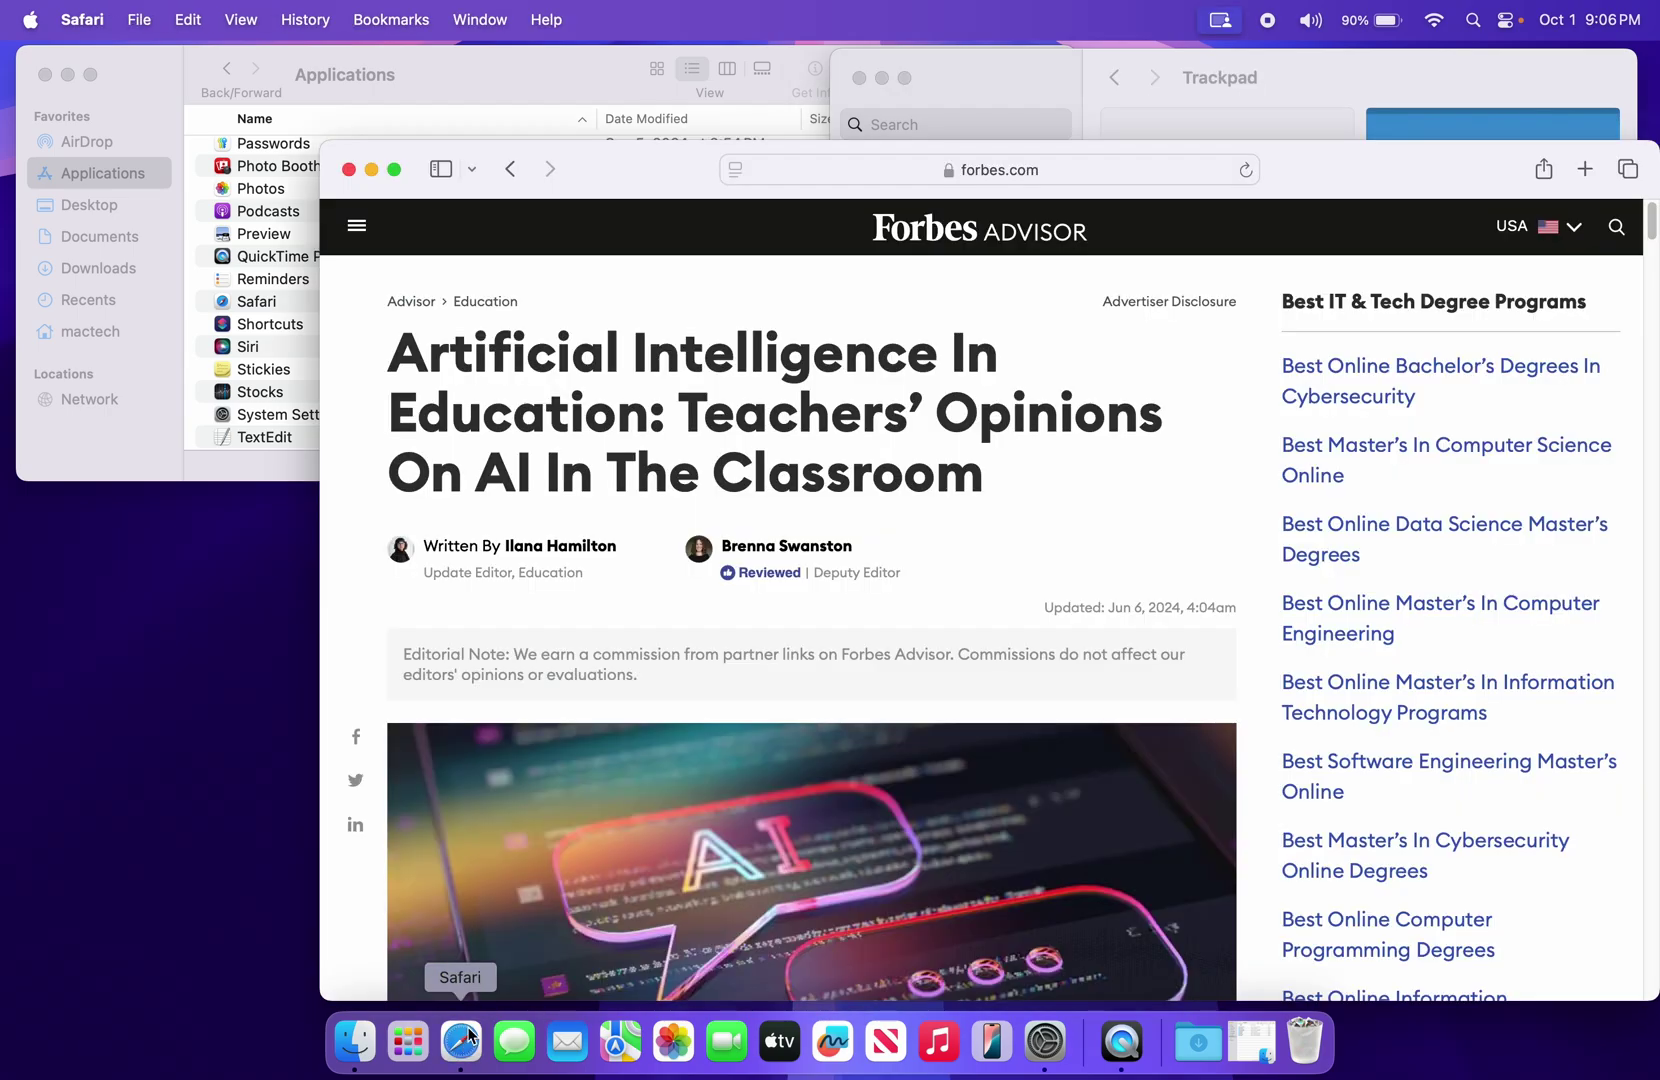
click(365, 1047)
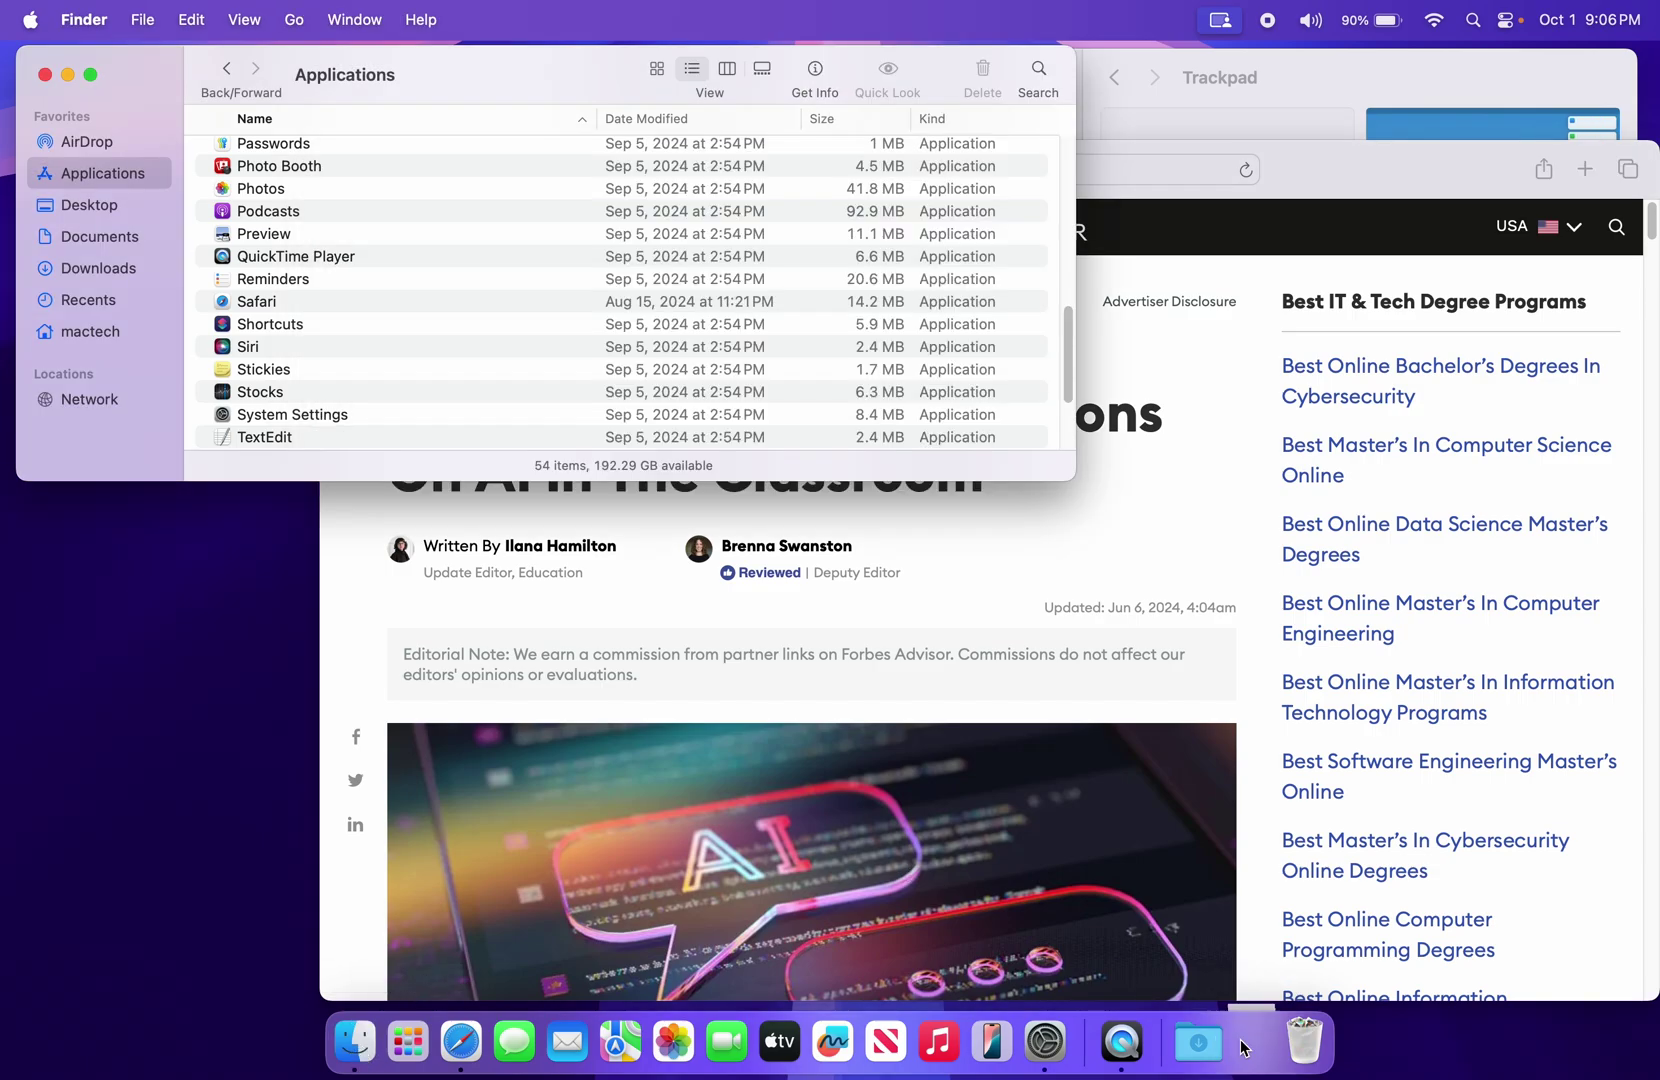
click(1251, 1042)
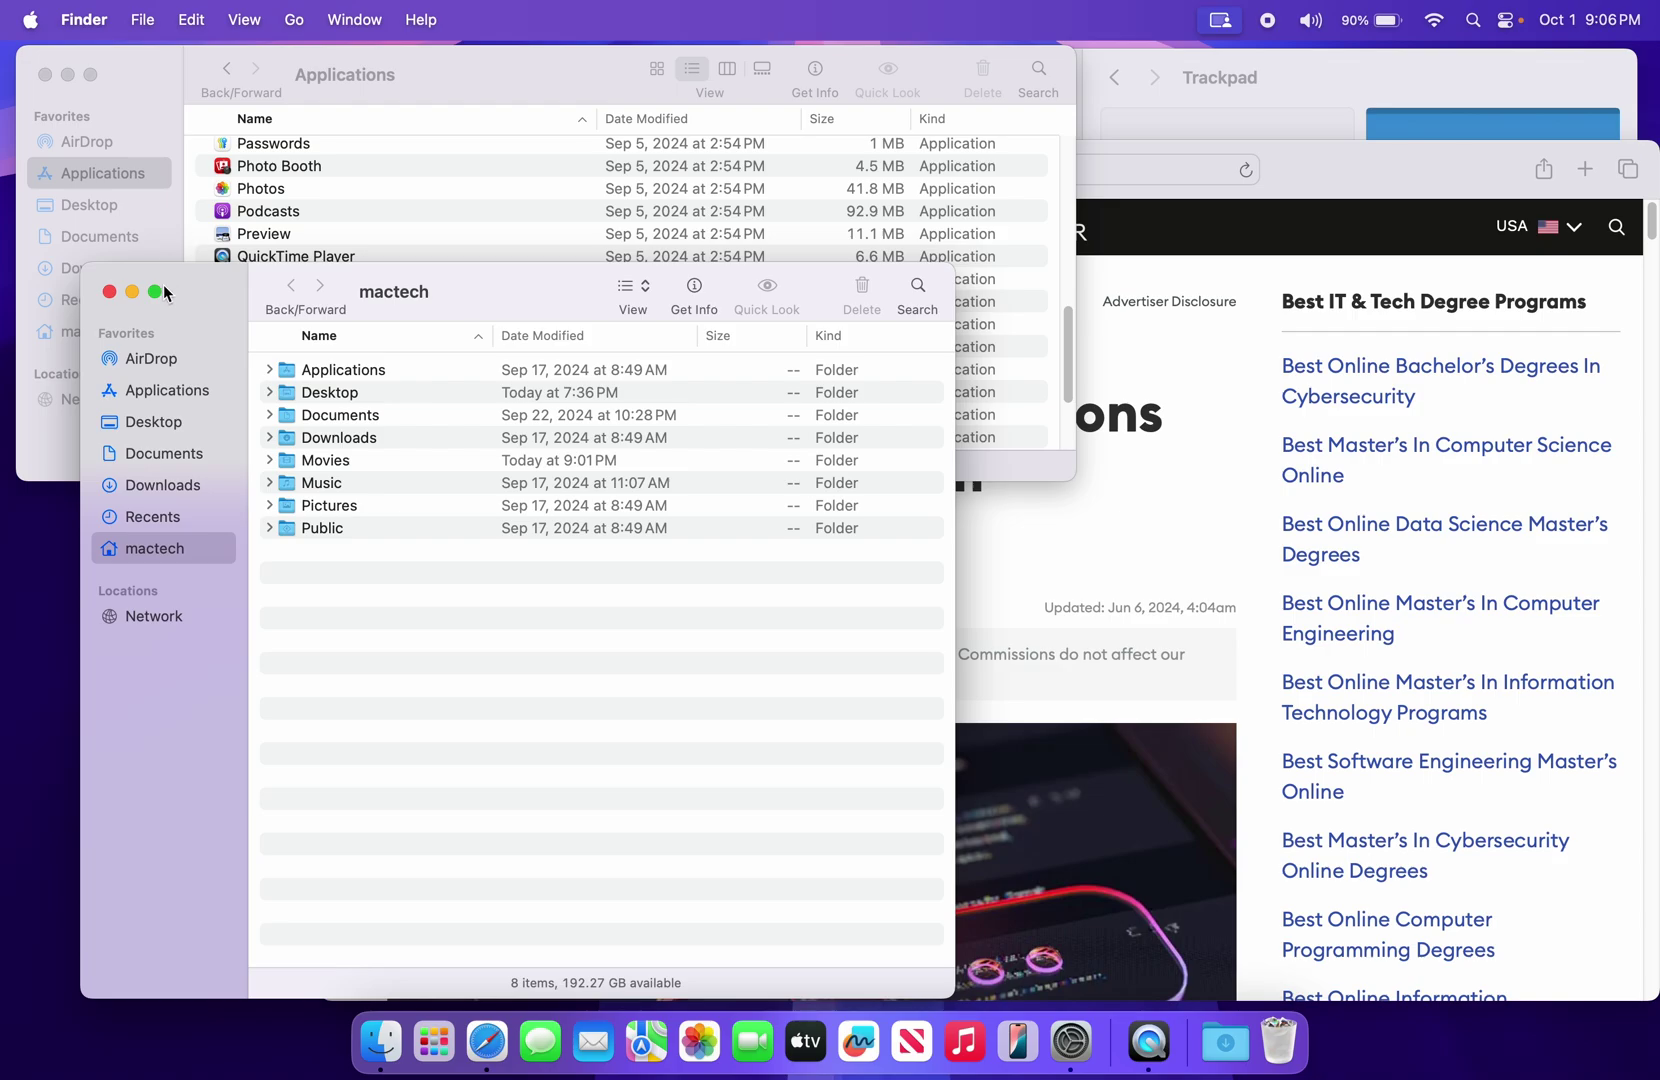
mouse_move(156, 292)
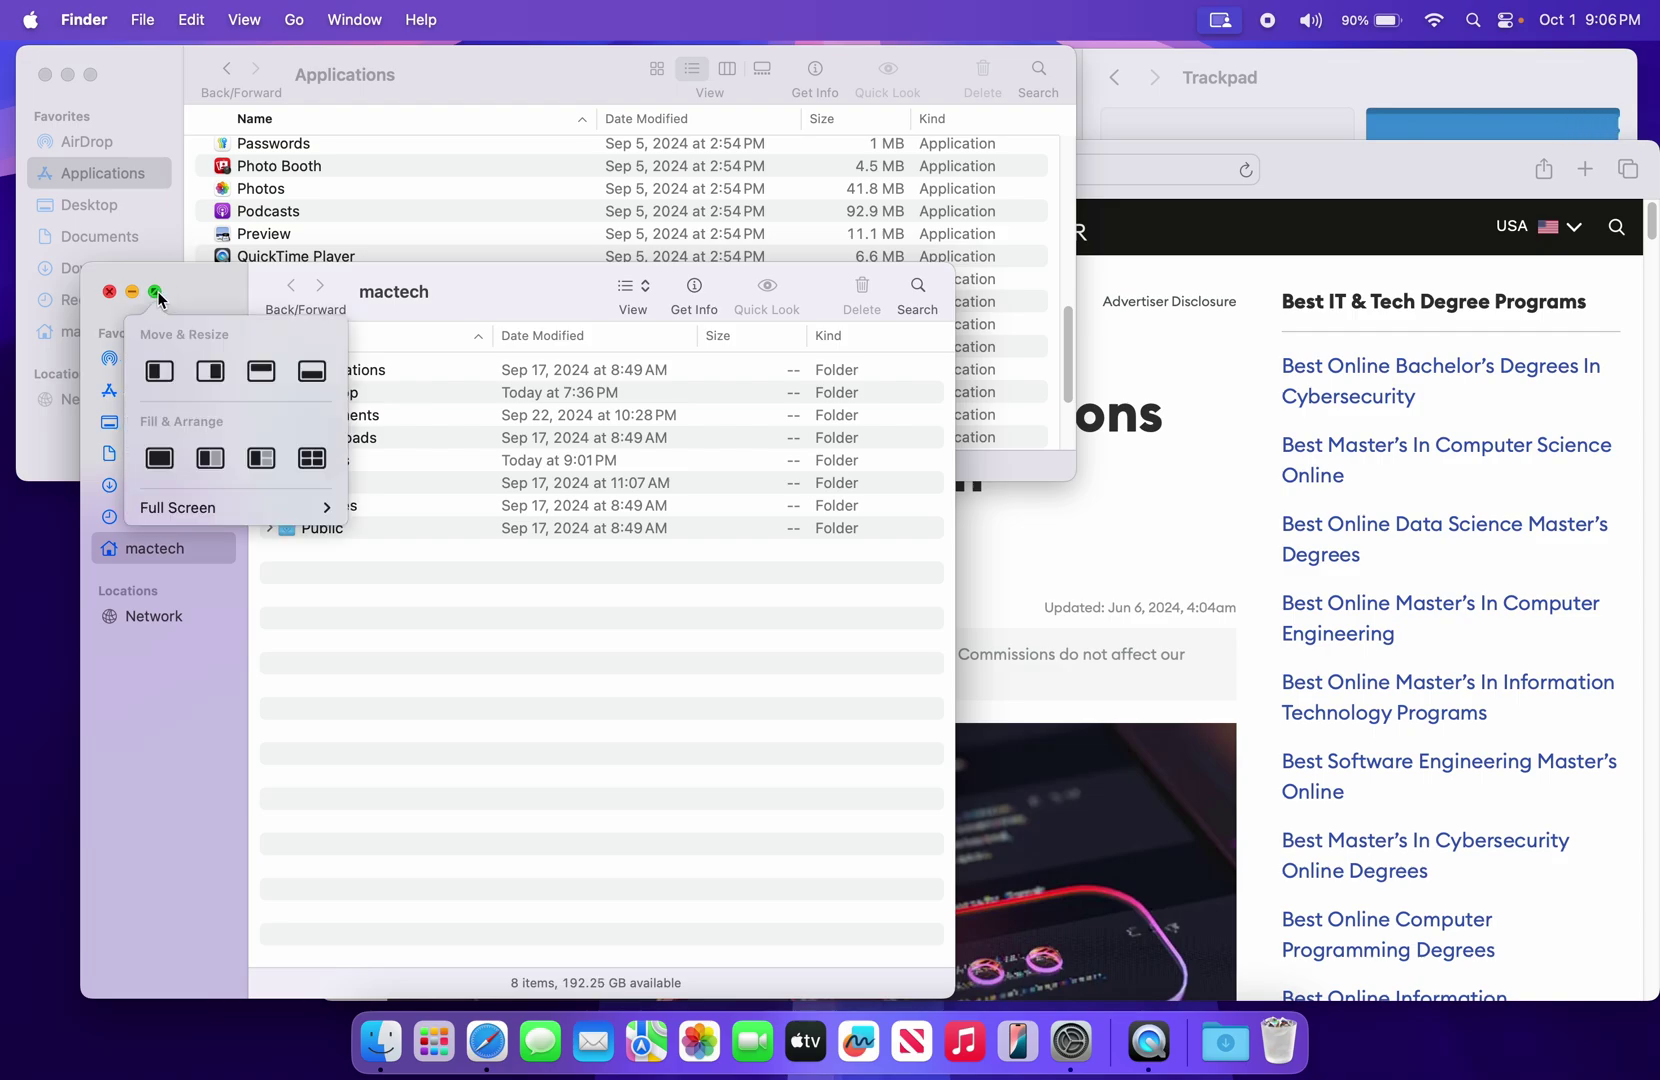
click(314, 459)
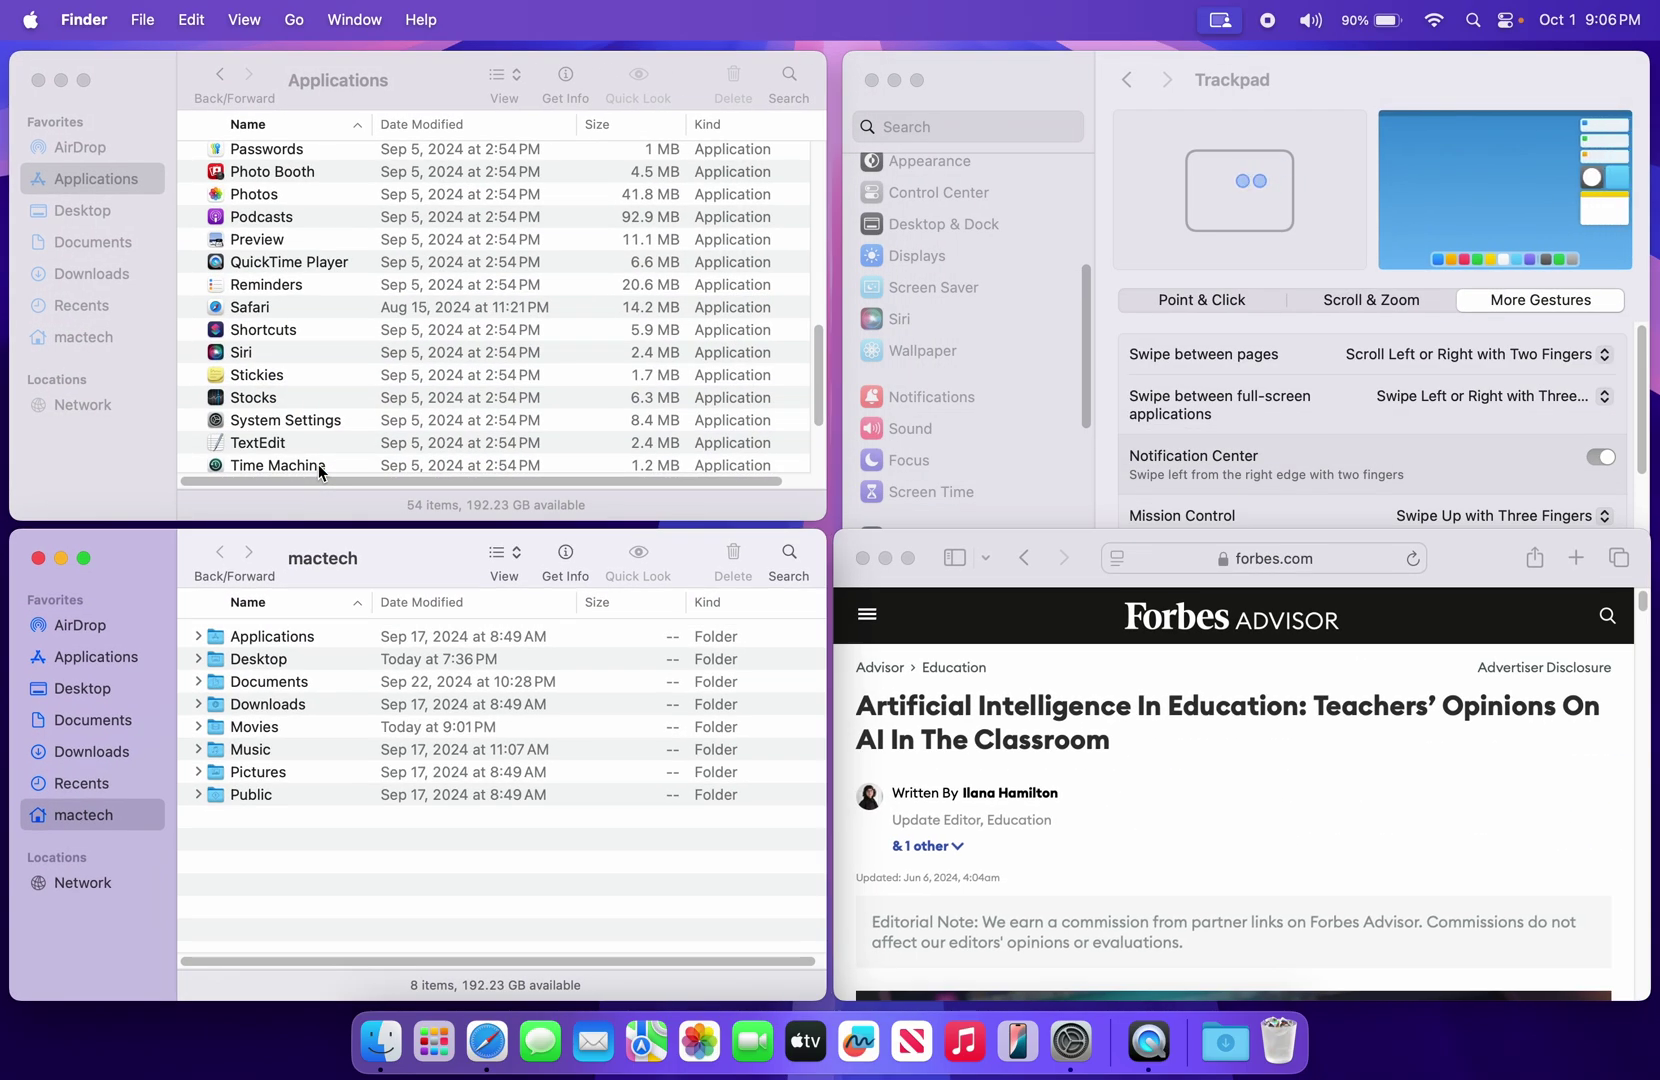
Make the Safari article window fill the whole screen
click(907, 560)
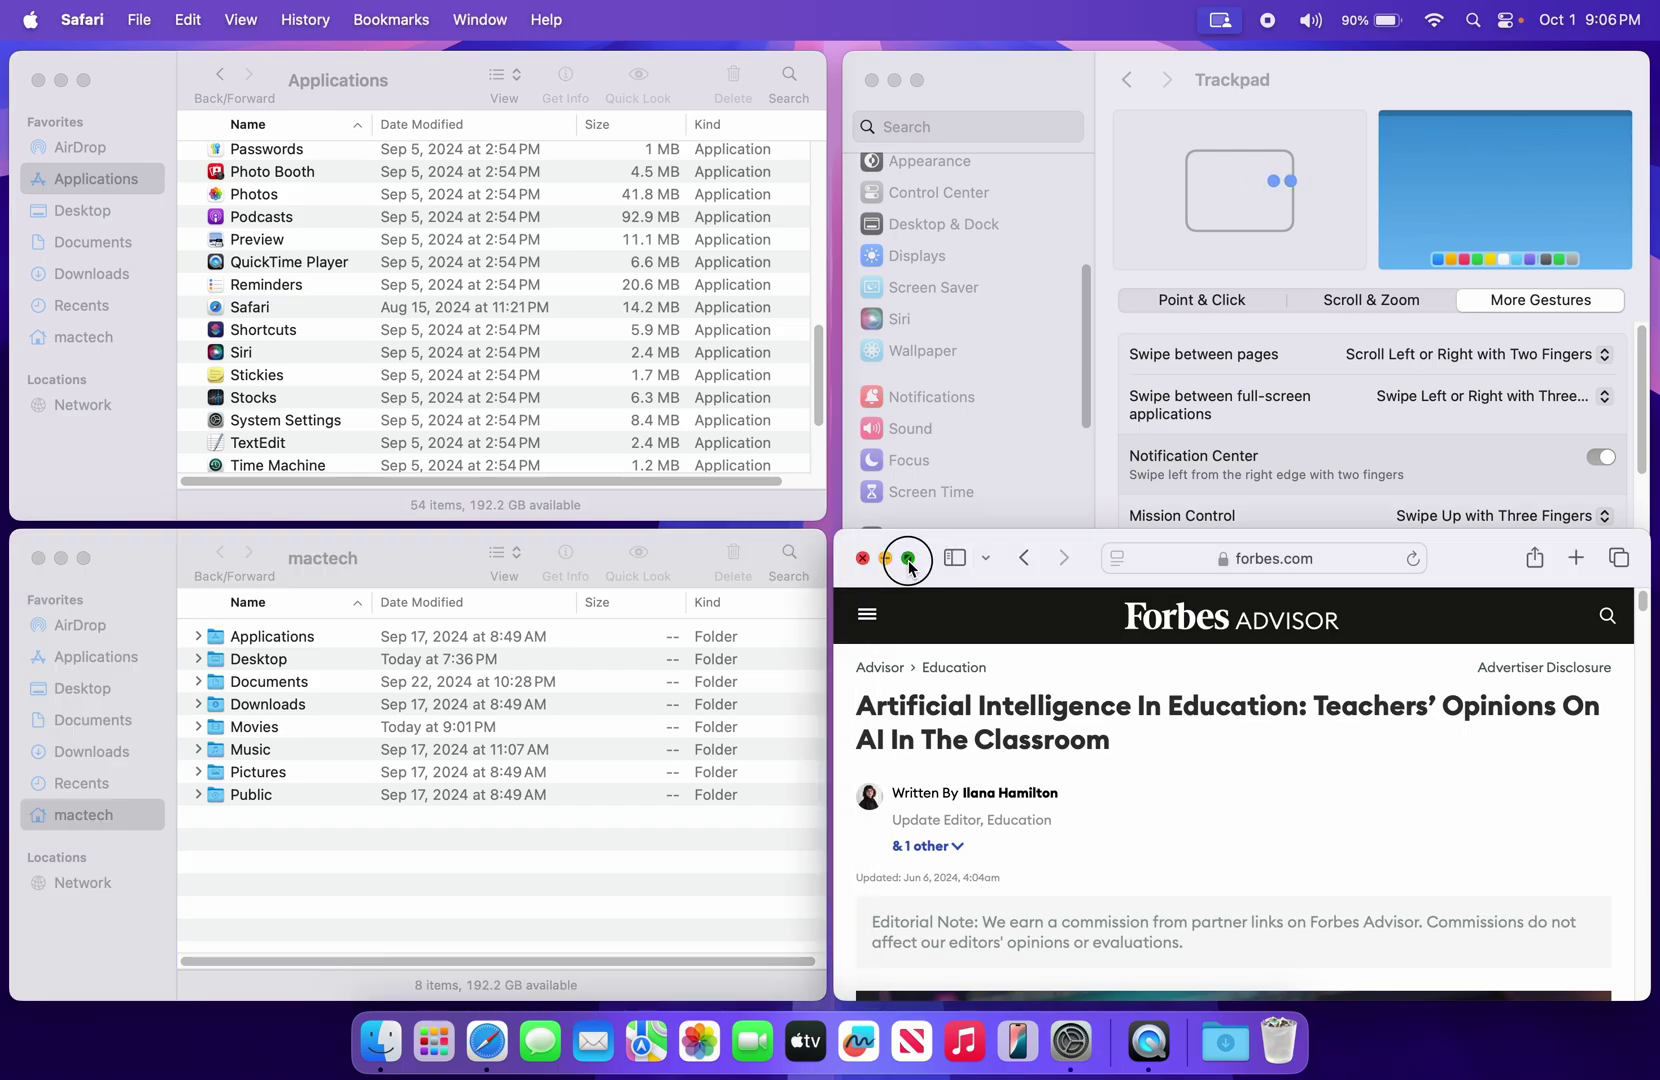
mouse_move(908, 561)
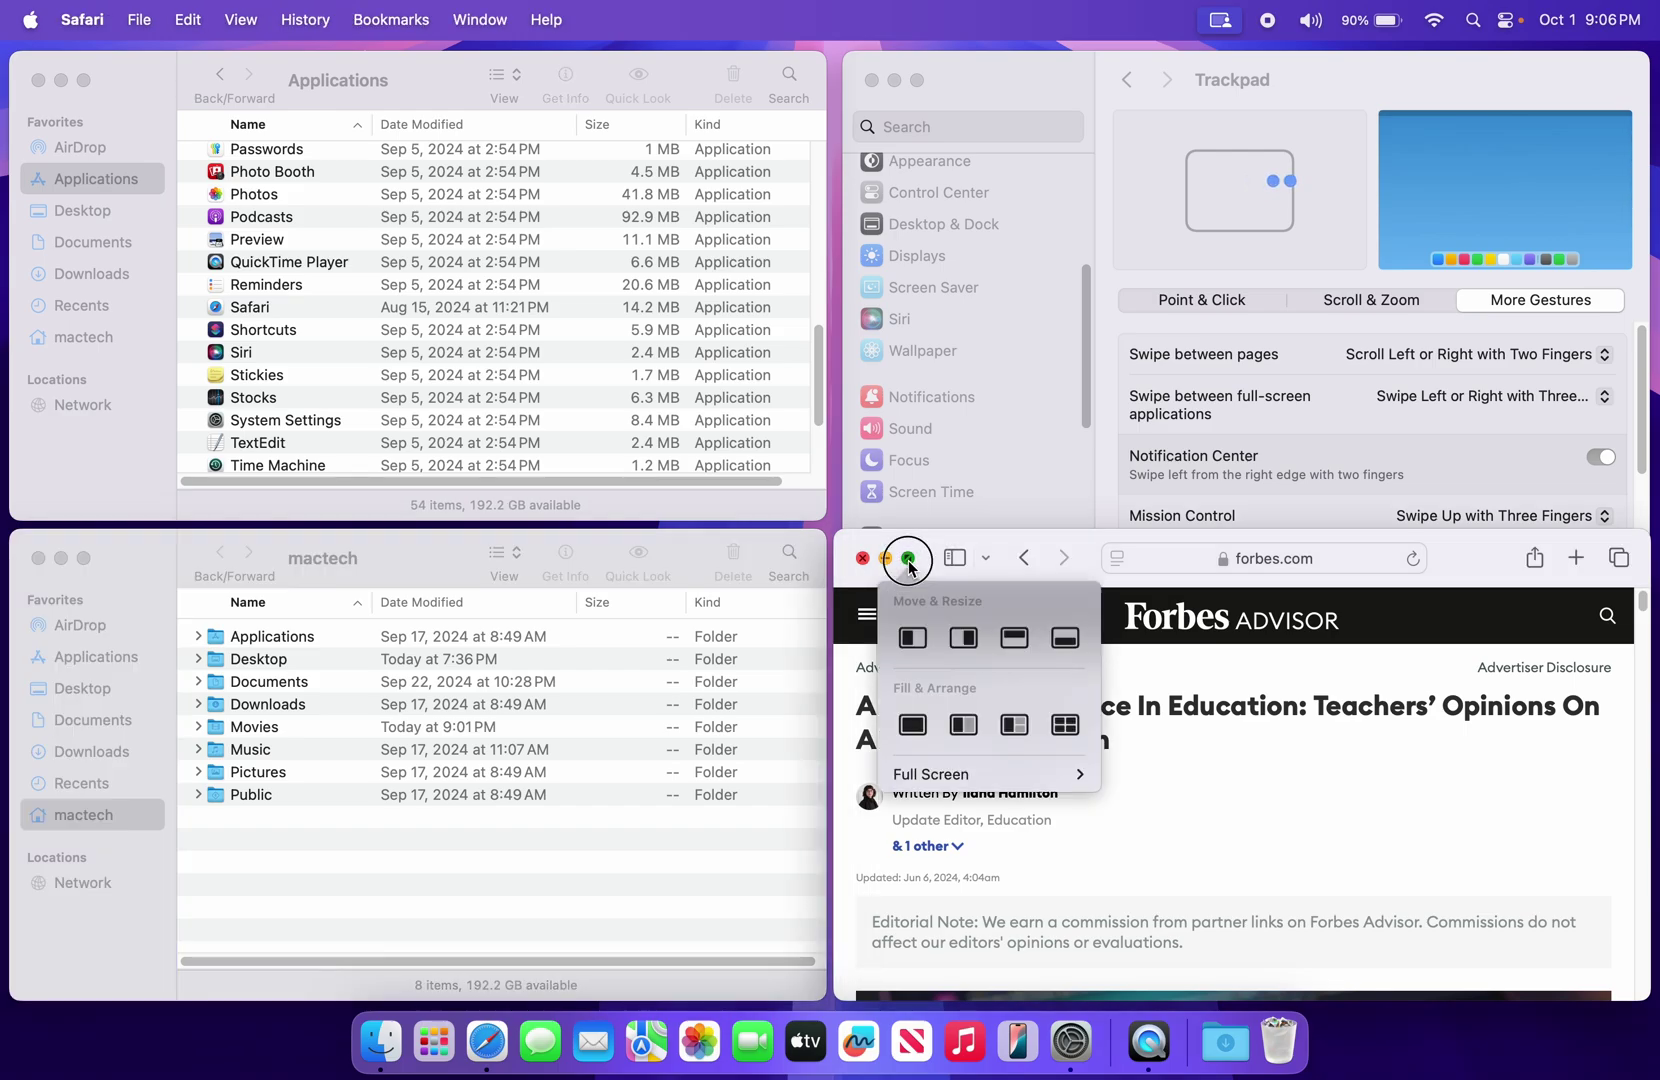
click(910, 724)
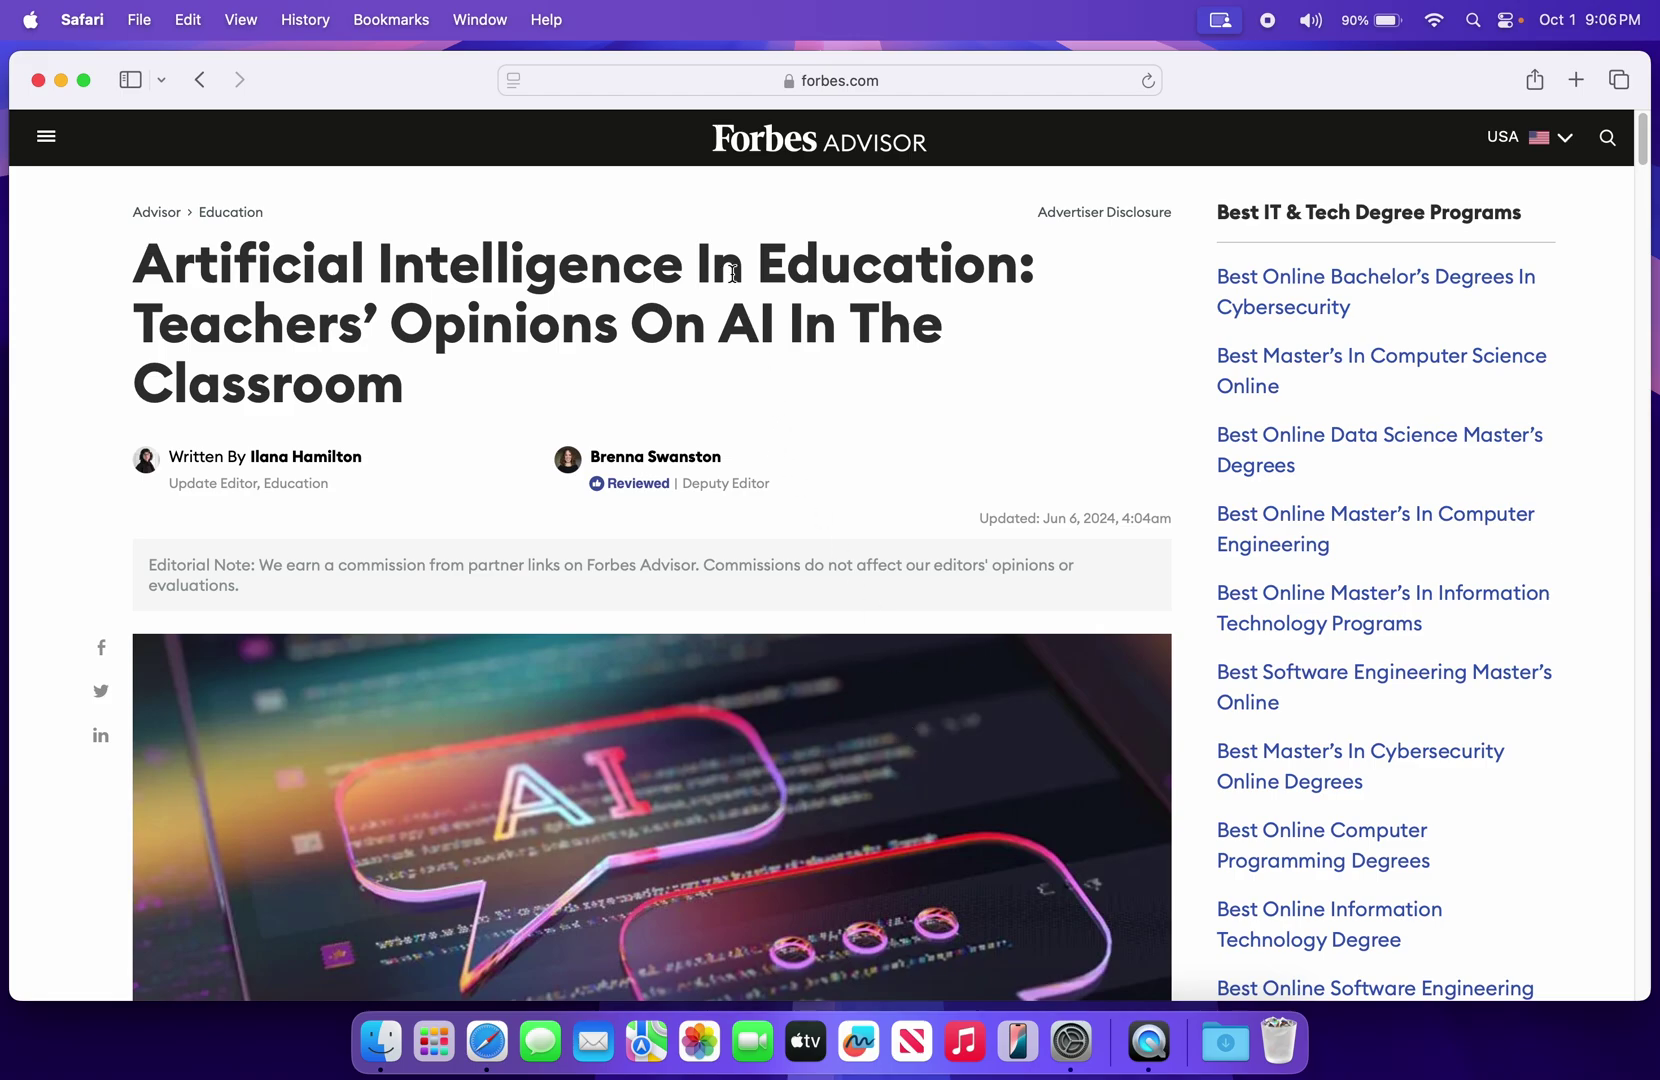
Turn on Safari's Highlights feature for the Forbes article
click(461, 92)
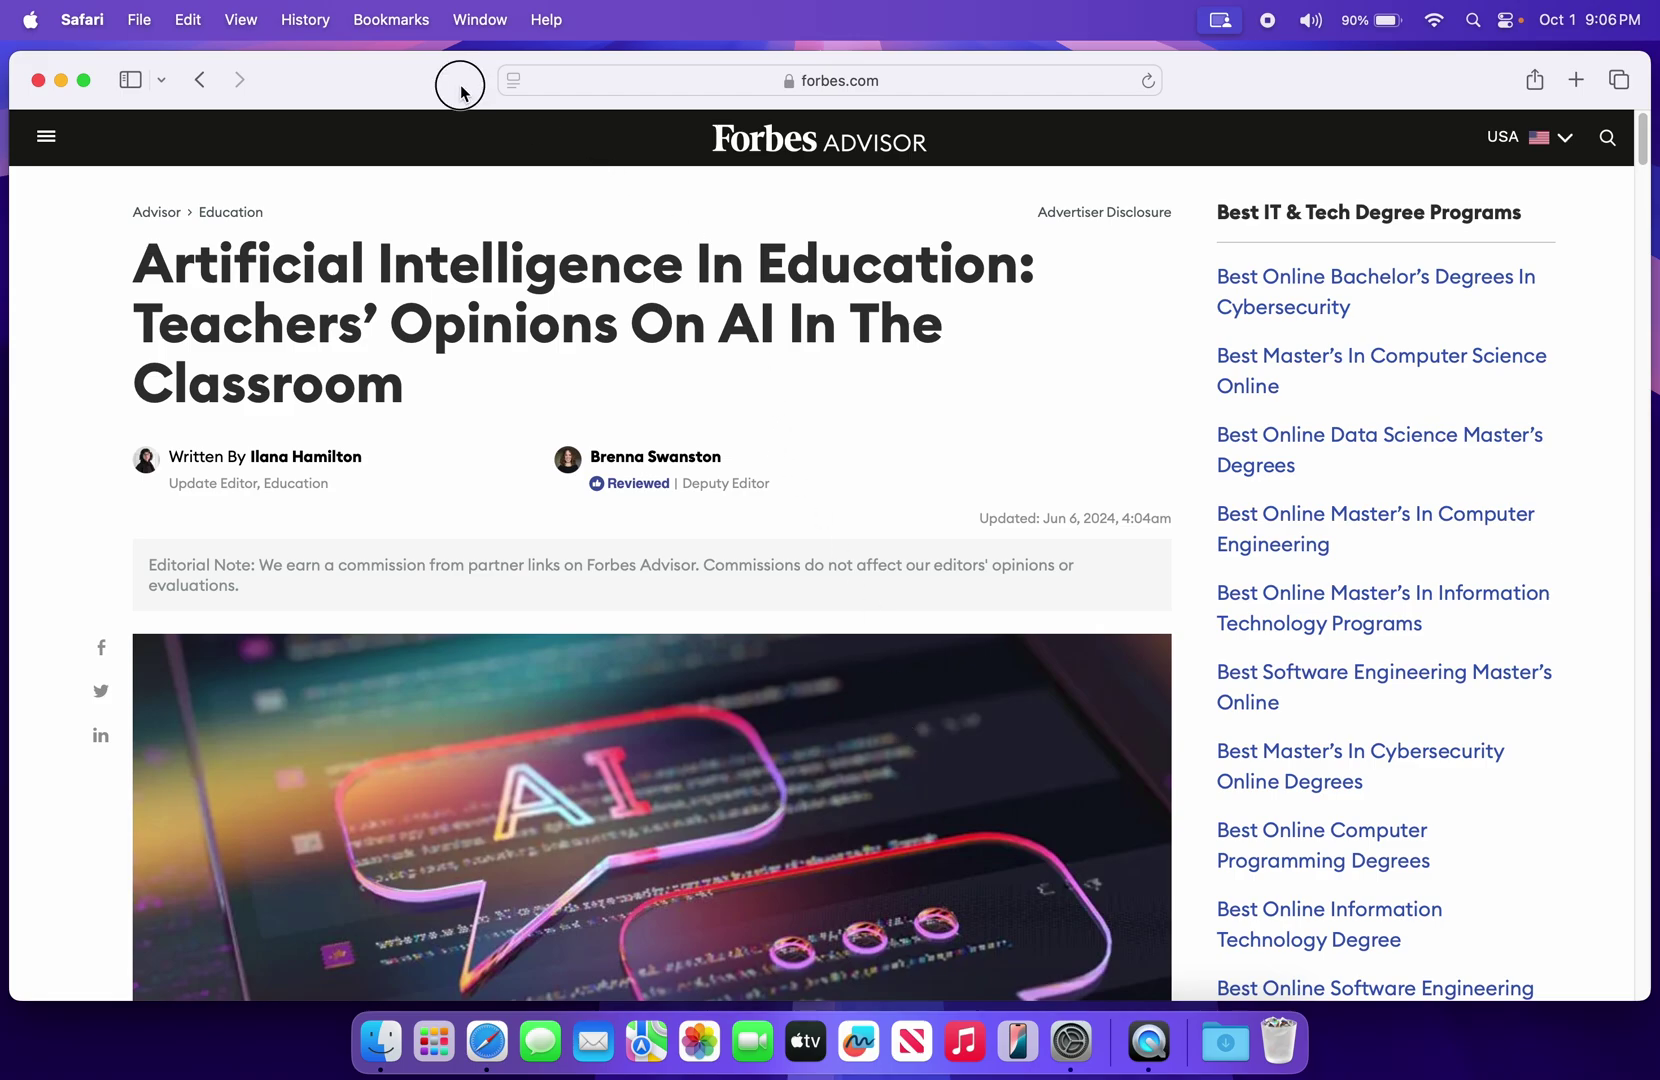
click(513, 86)
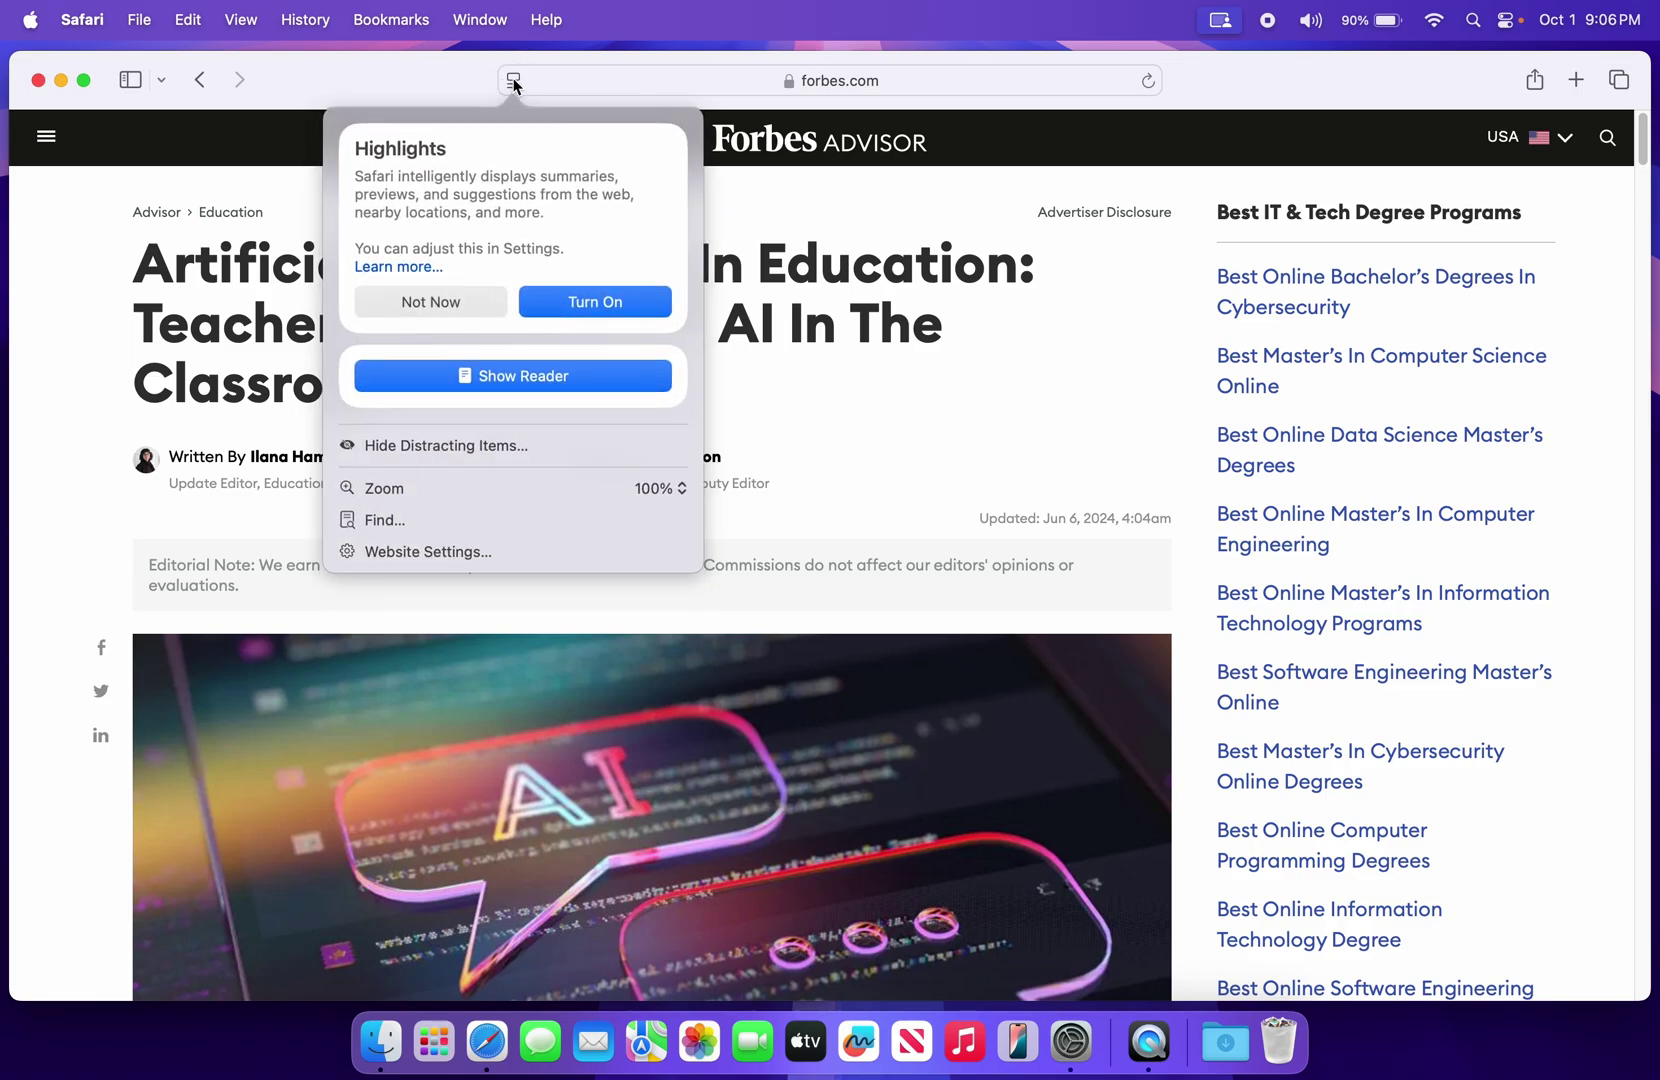
click(606, 304)
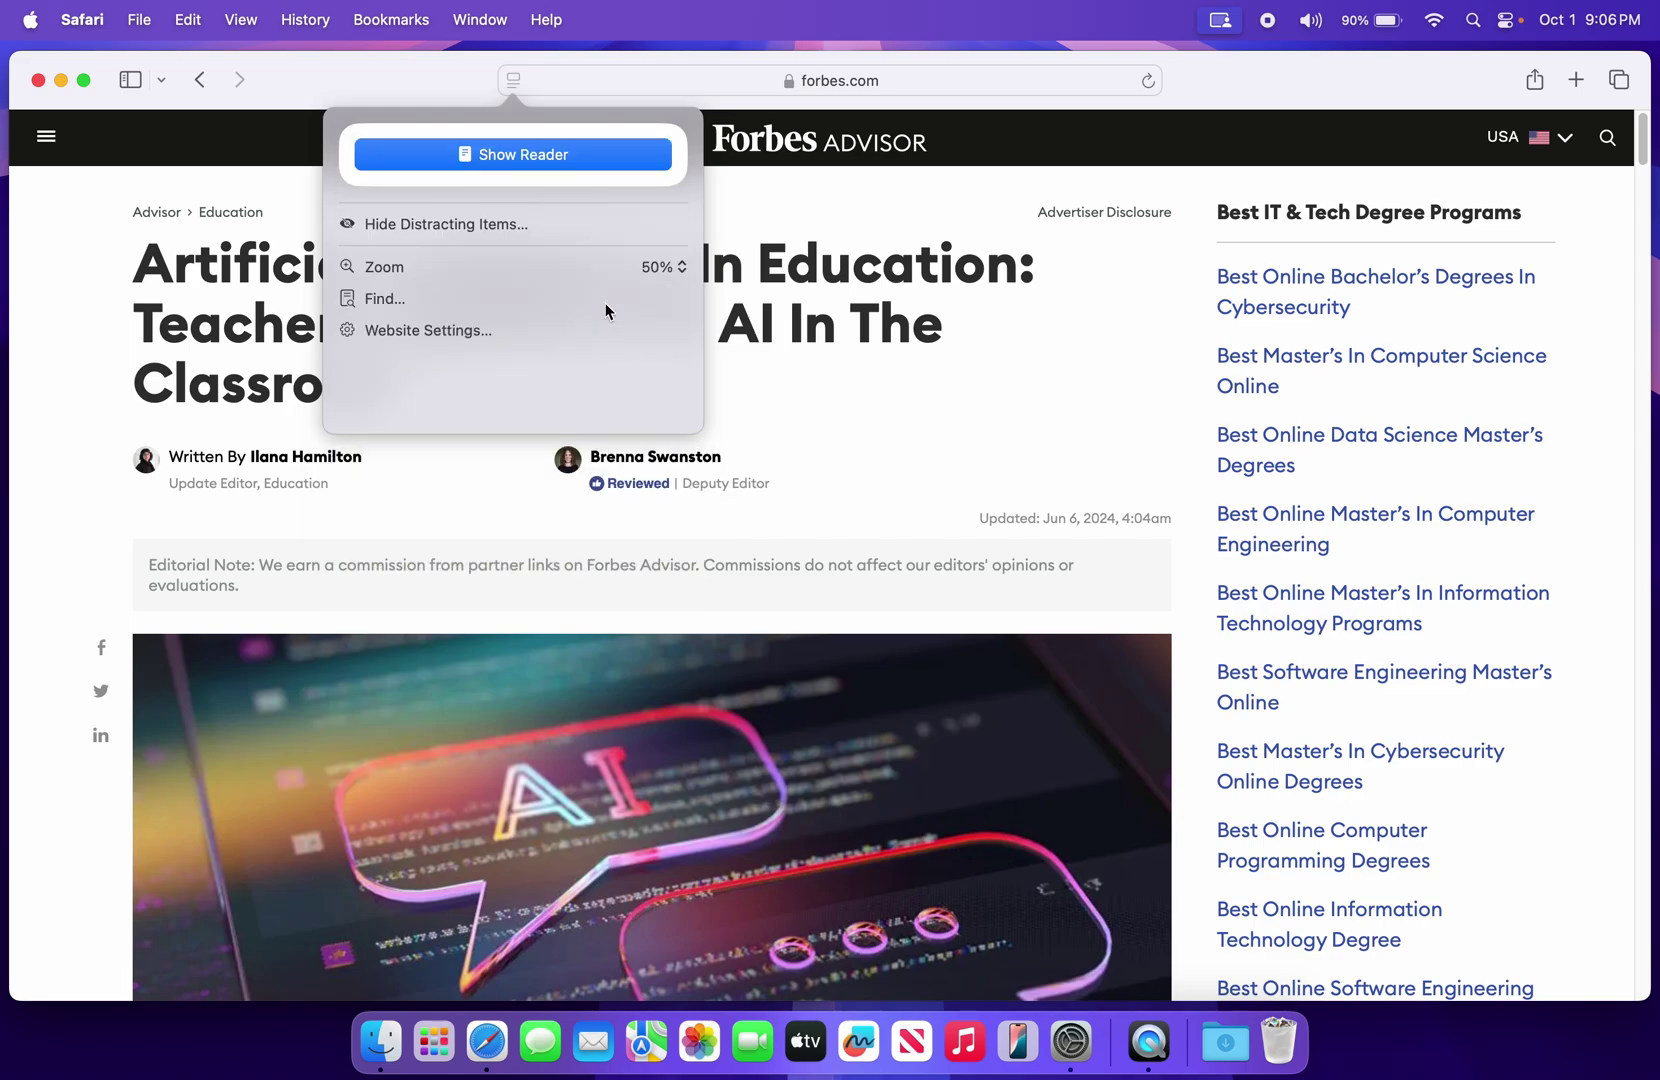
Read the article in Reader view, then hide Reader to return to the normal page
click(568, 158)
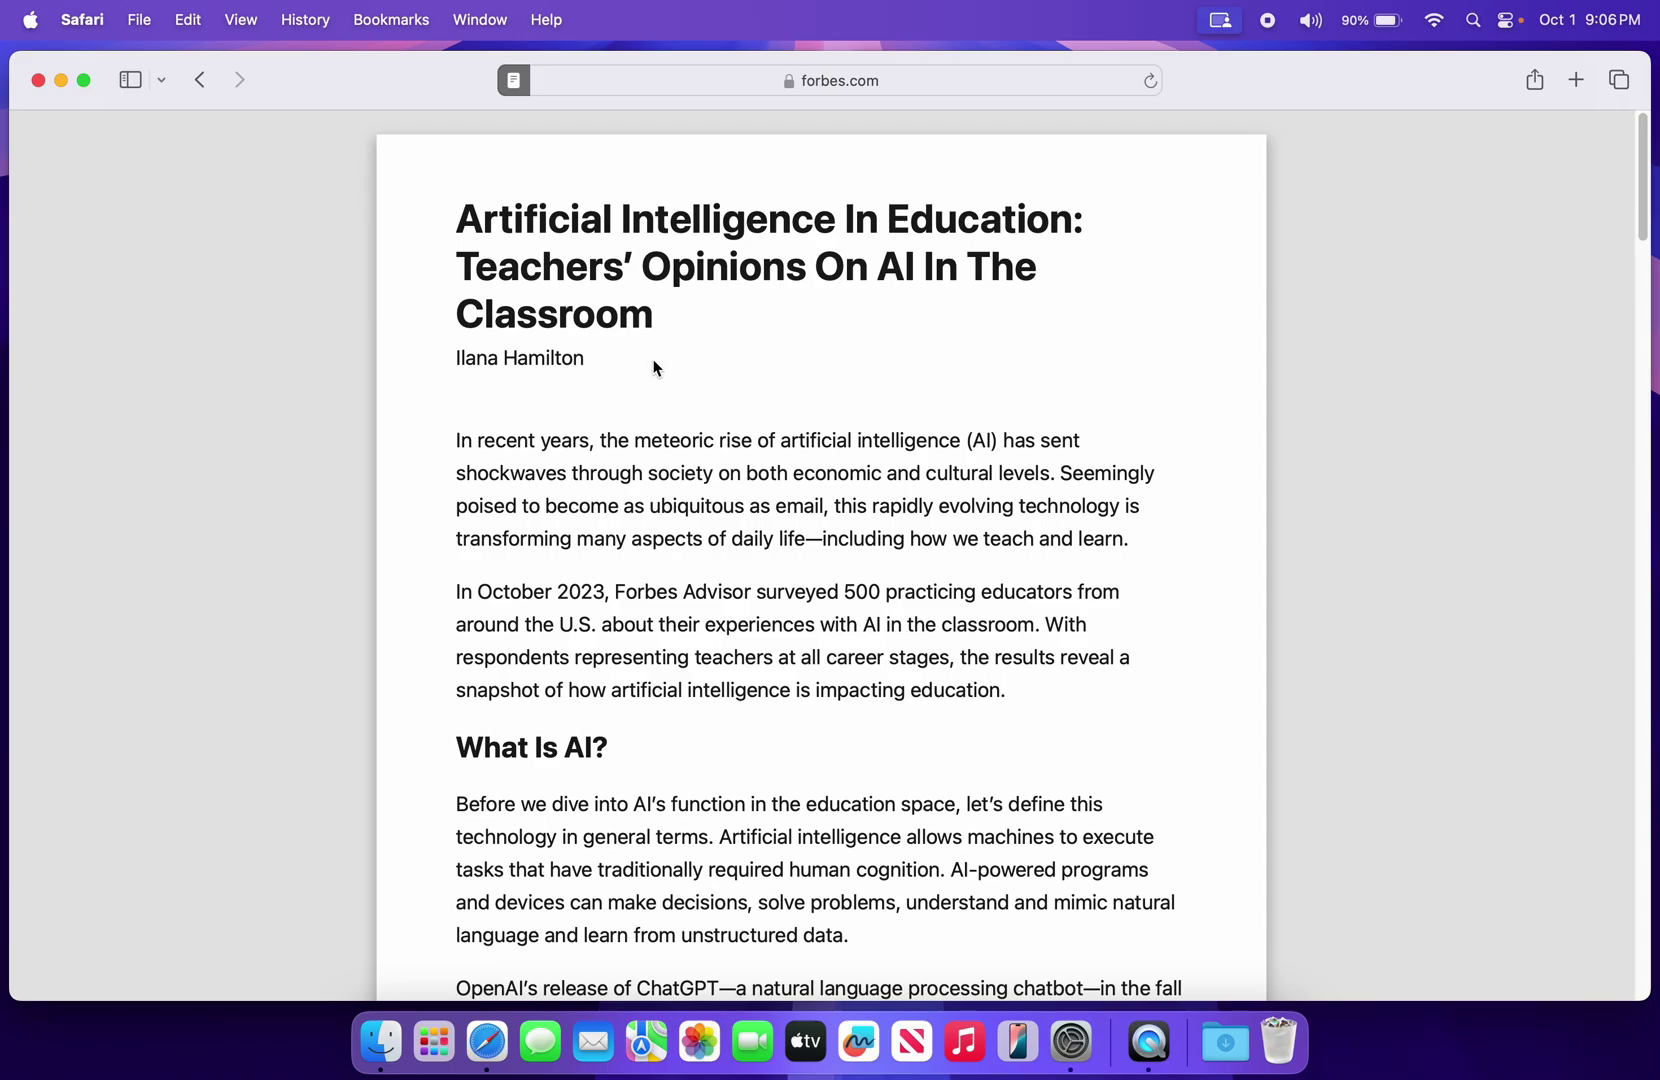
scroll(650, 395, down, 10)
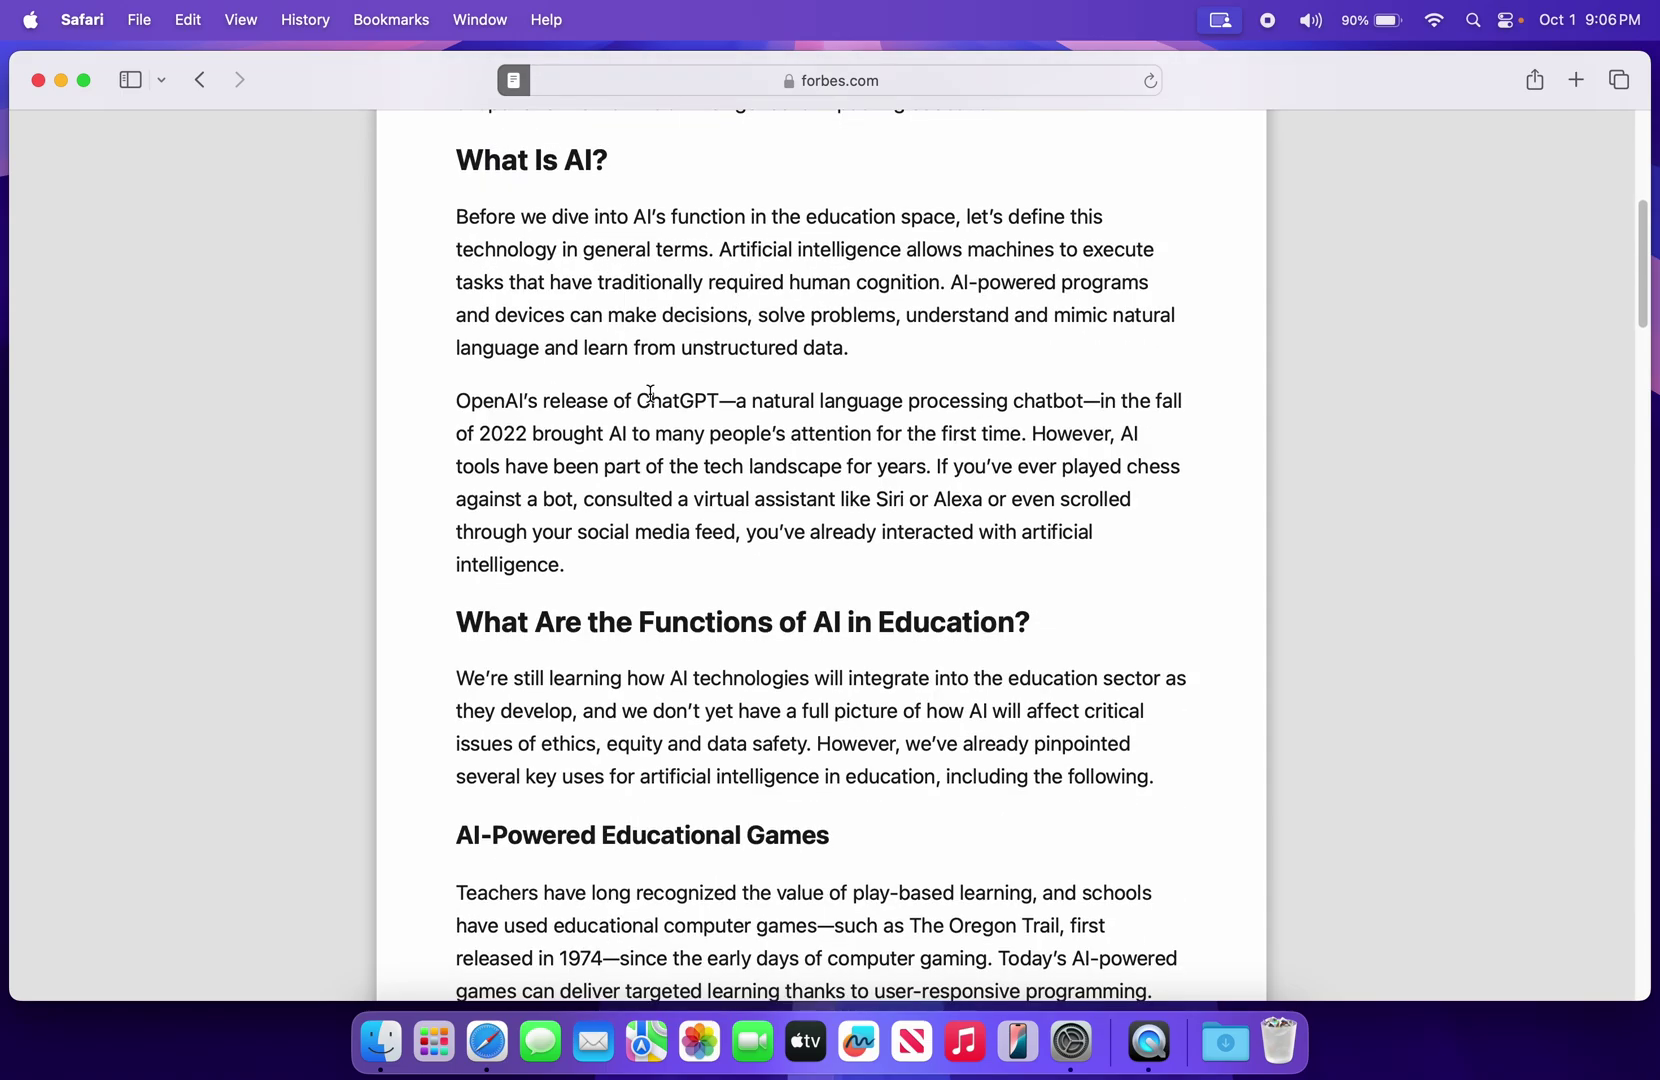
scroll(650, 395, down, 1)
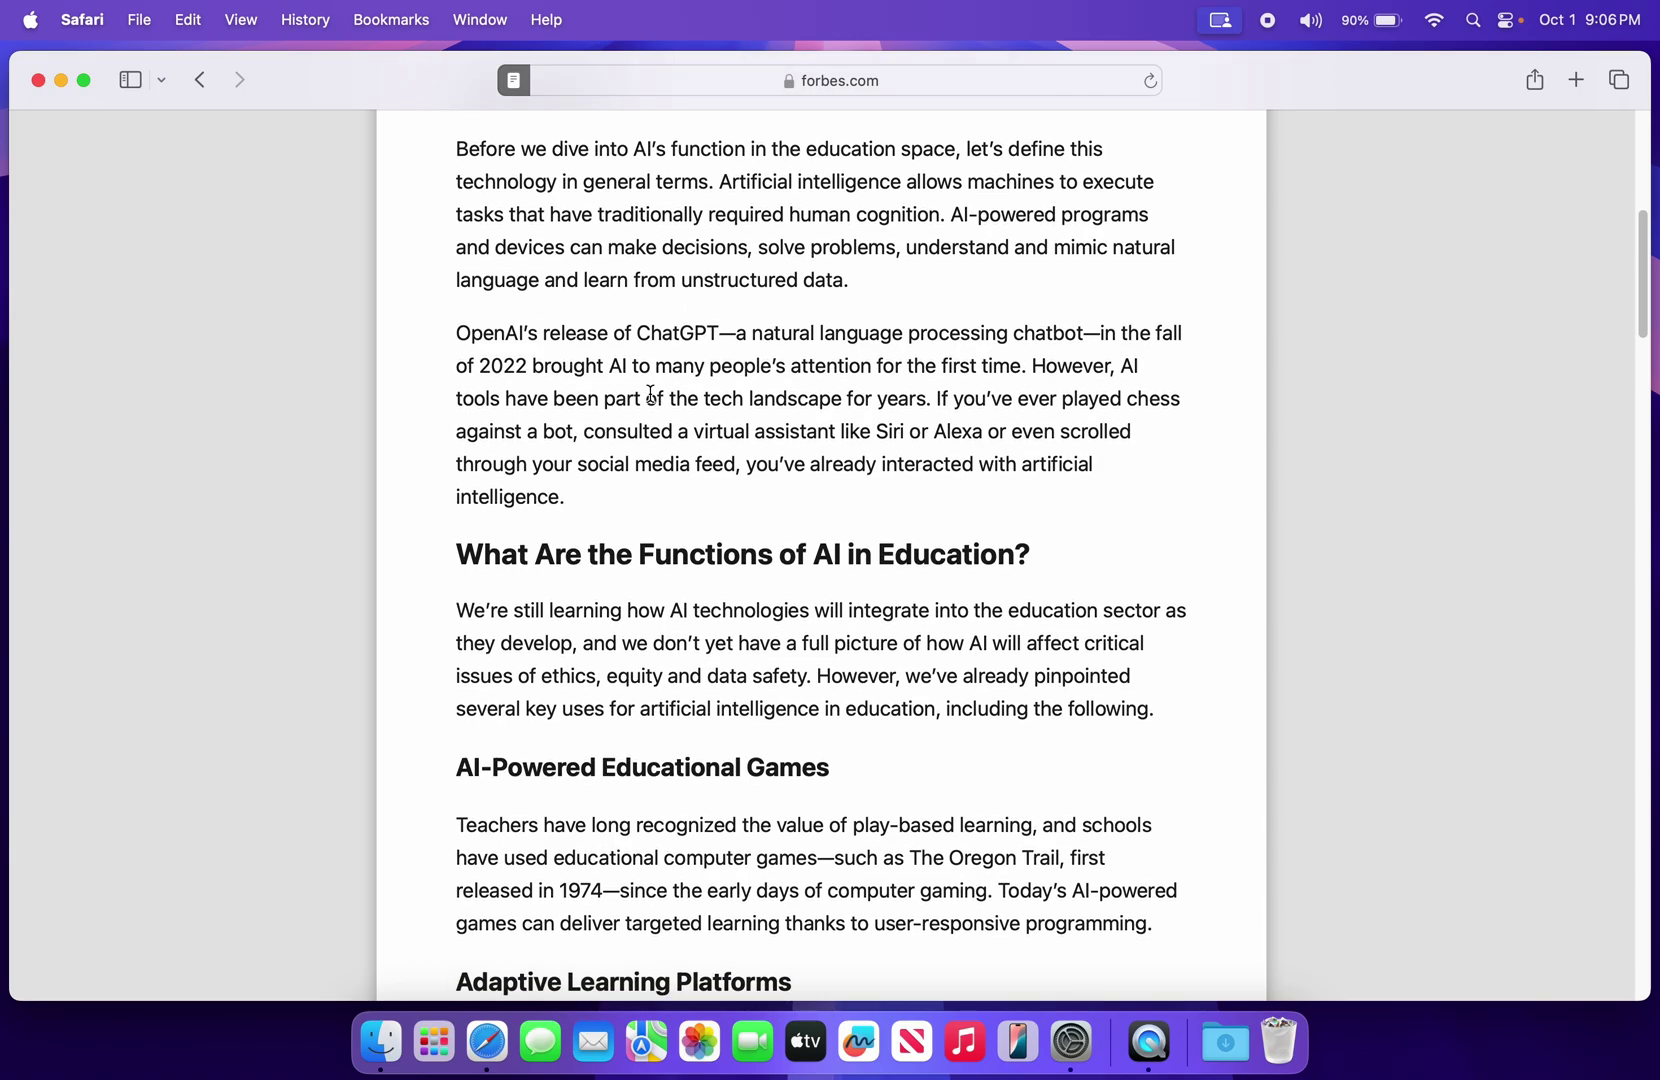
scroll(650, 395, down, 6)
click(514, 80)
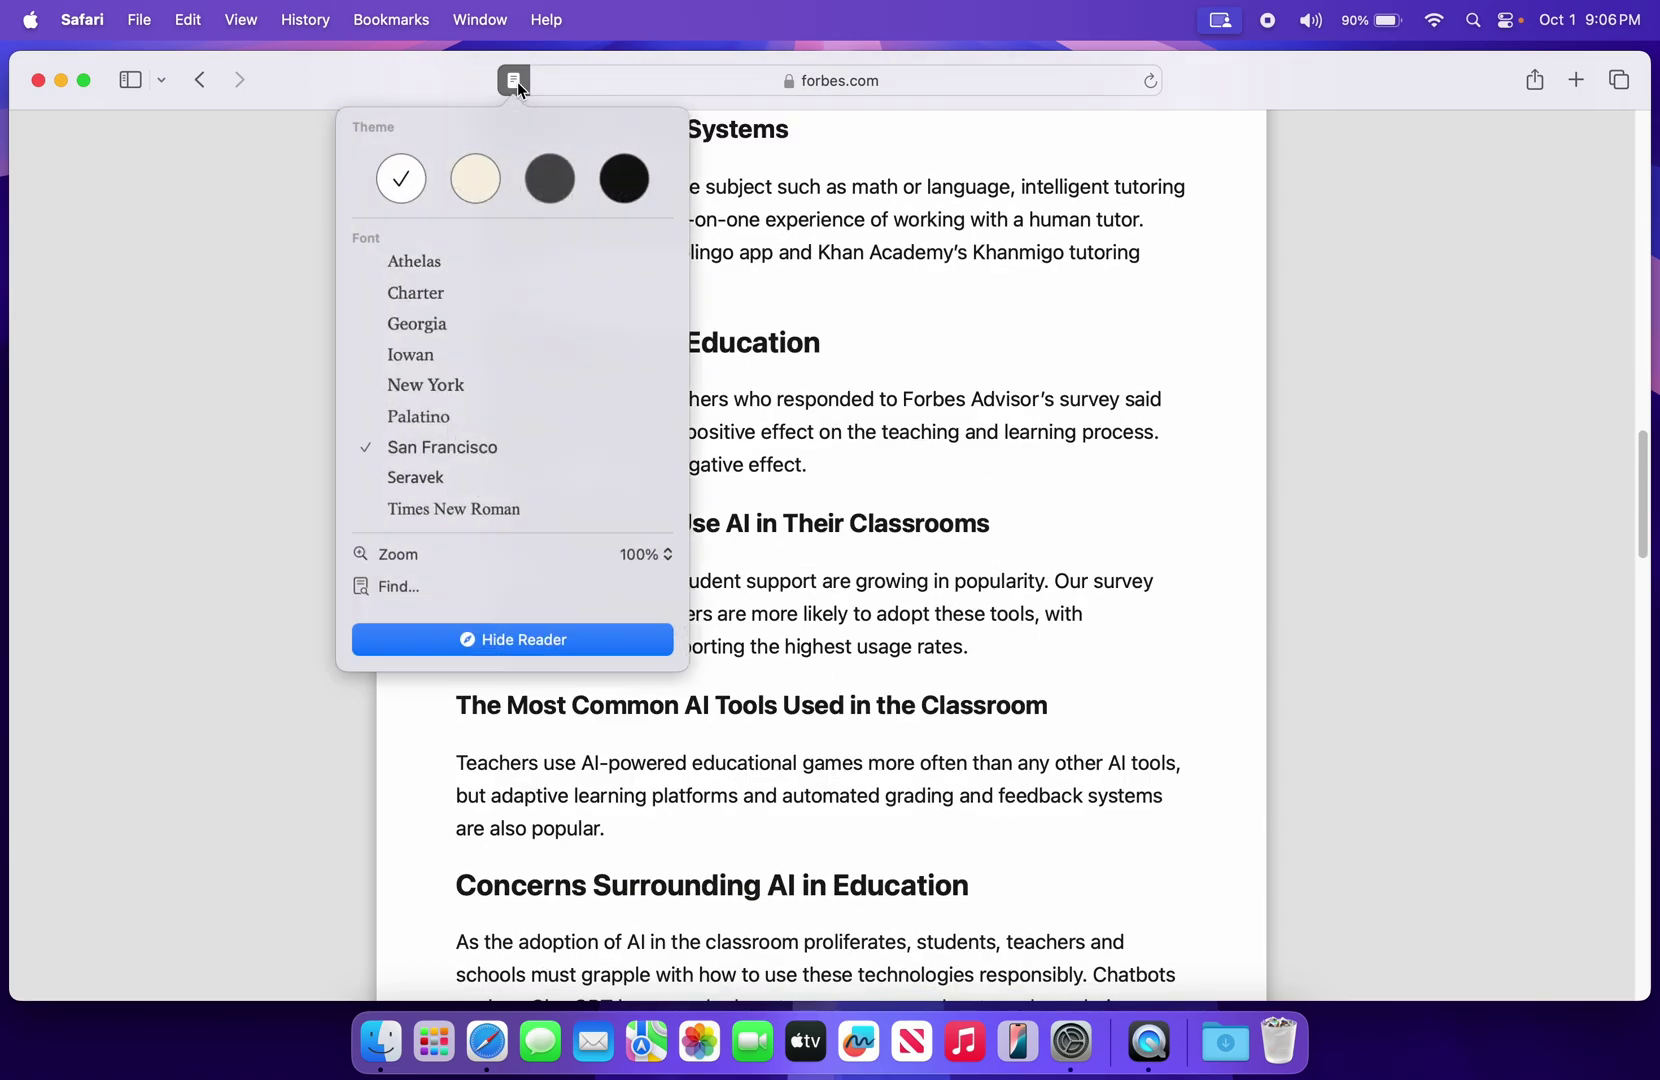
click(549, 632)
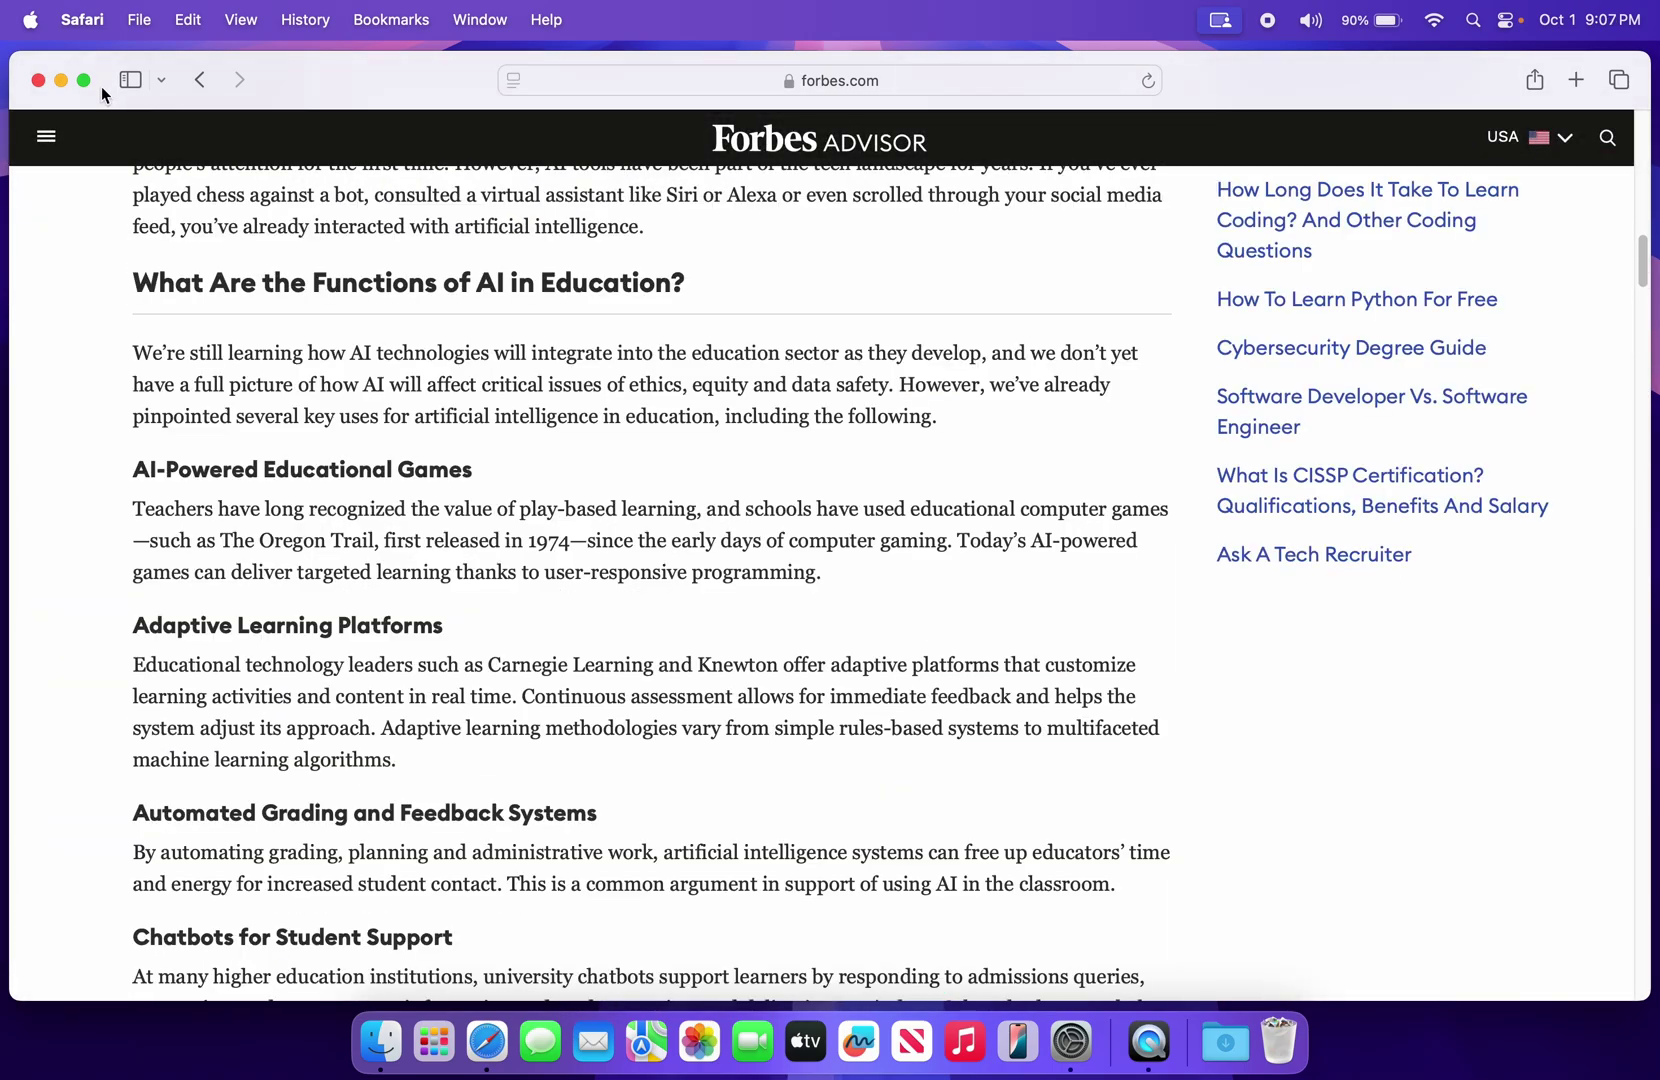
Tile windows into four quarters, hide Safari, and close the home-folder and System Settings windows
mouse_move(85, 85)
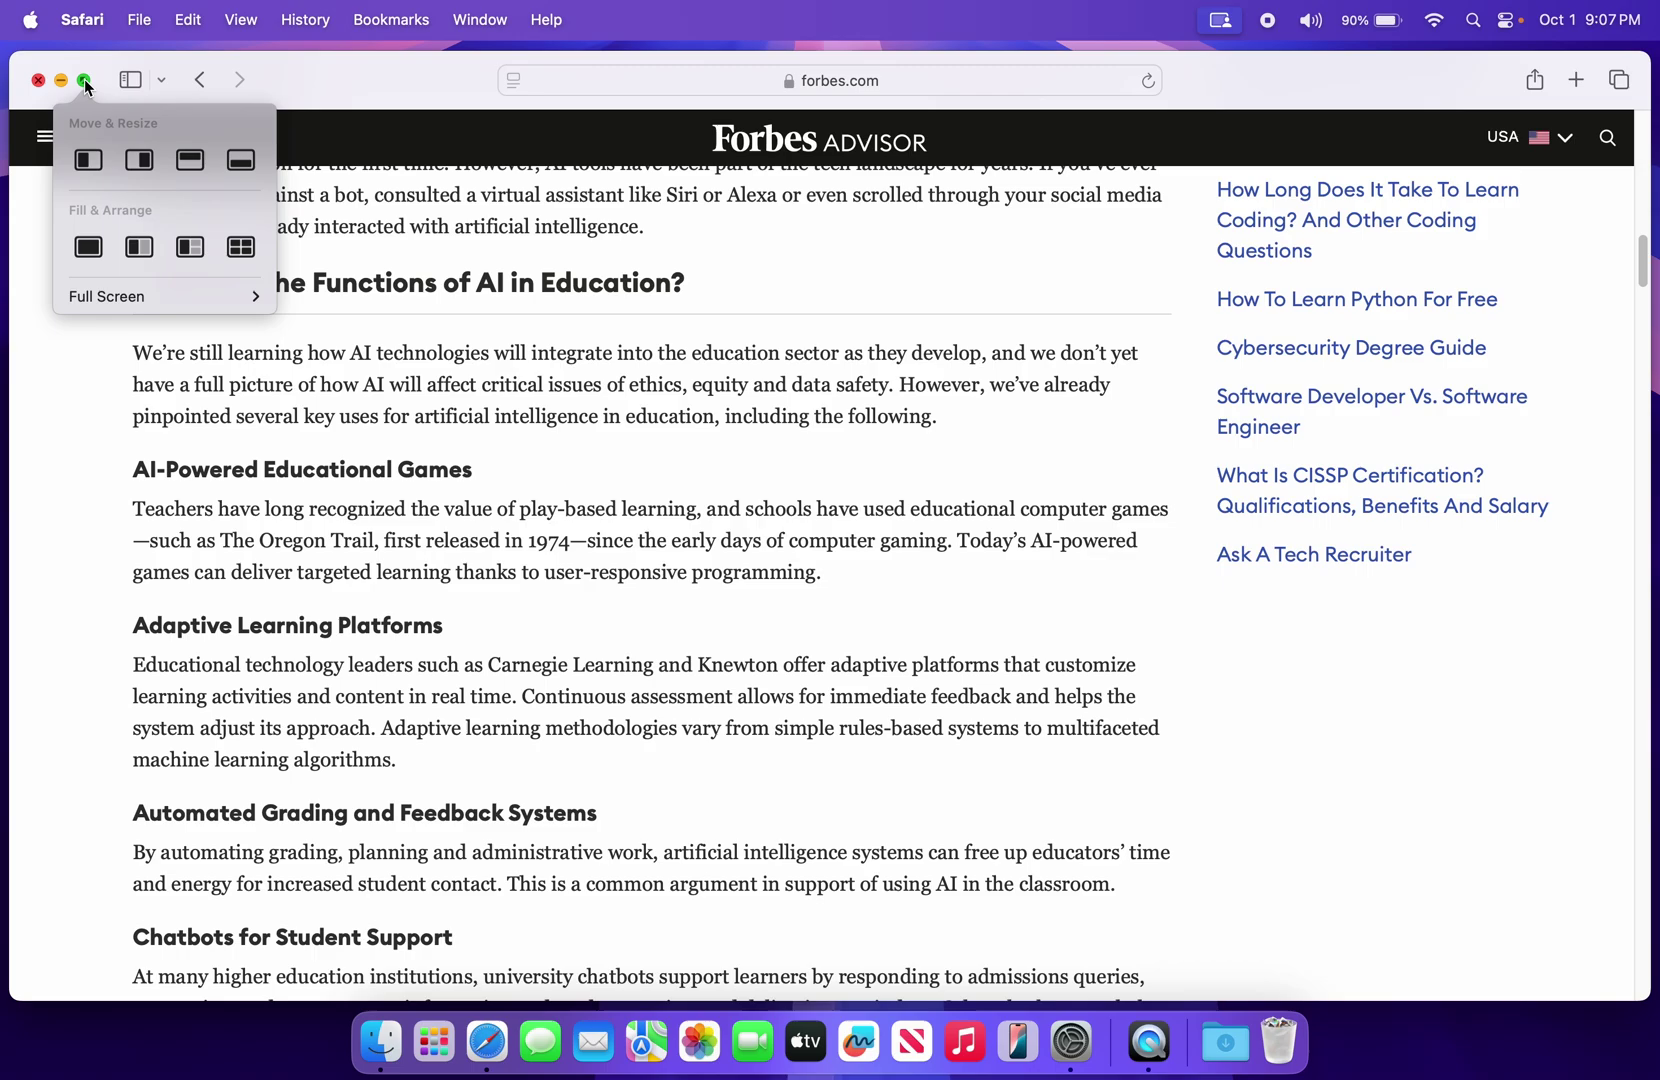
click(241, 247)
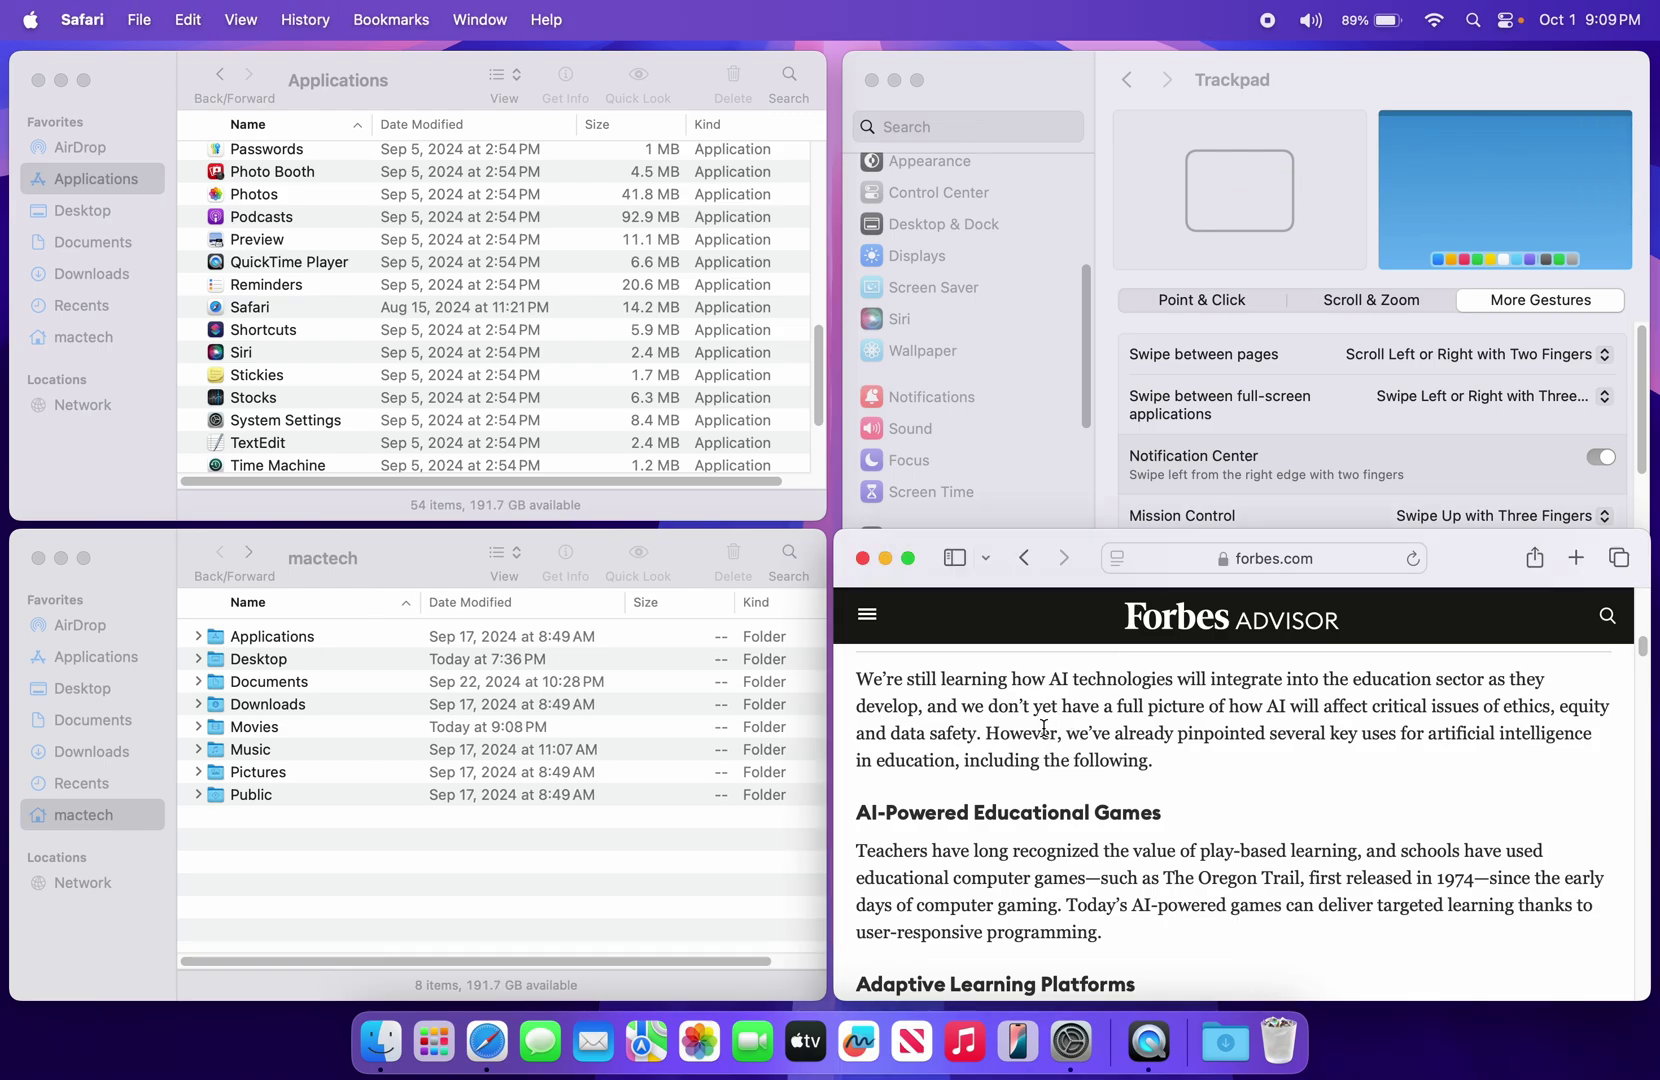
key(super+w)
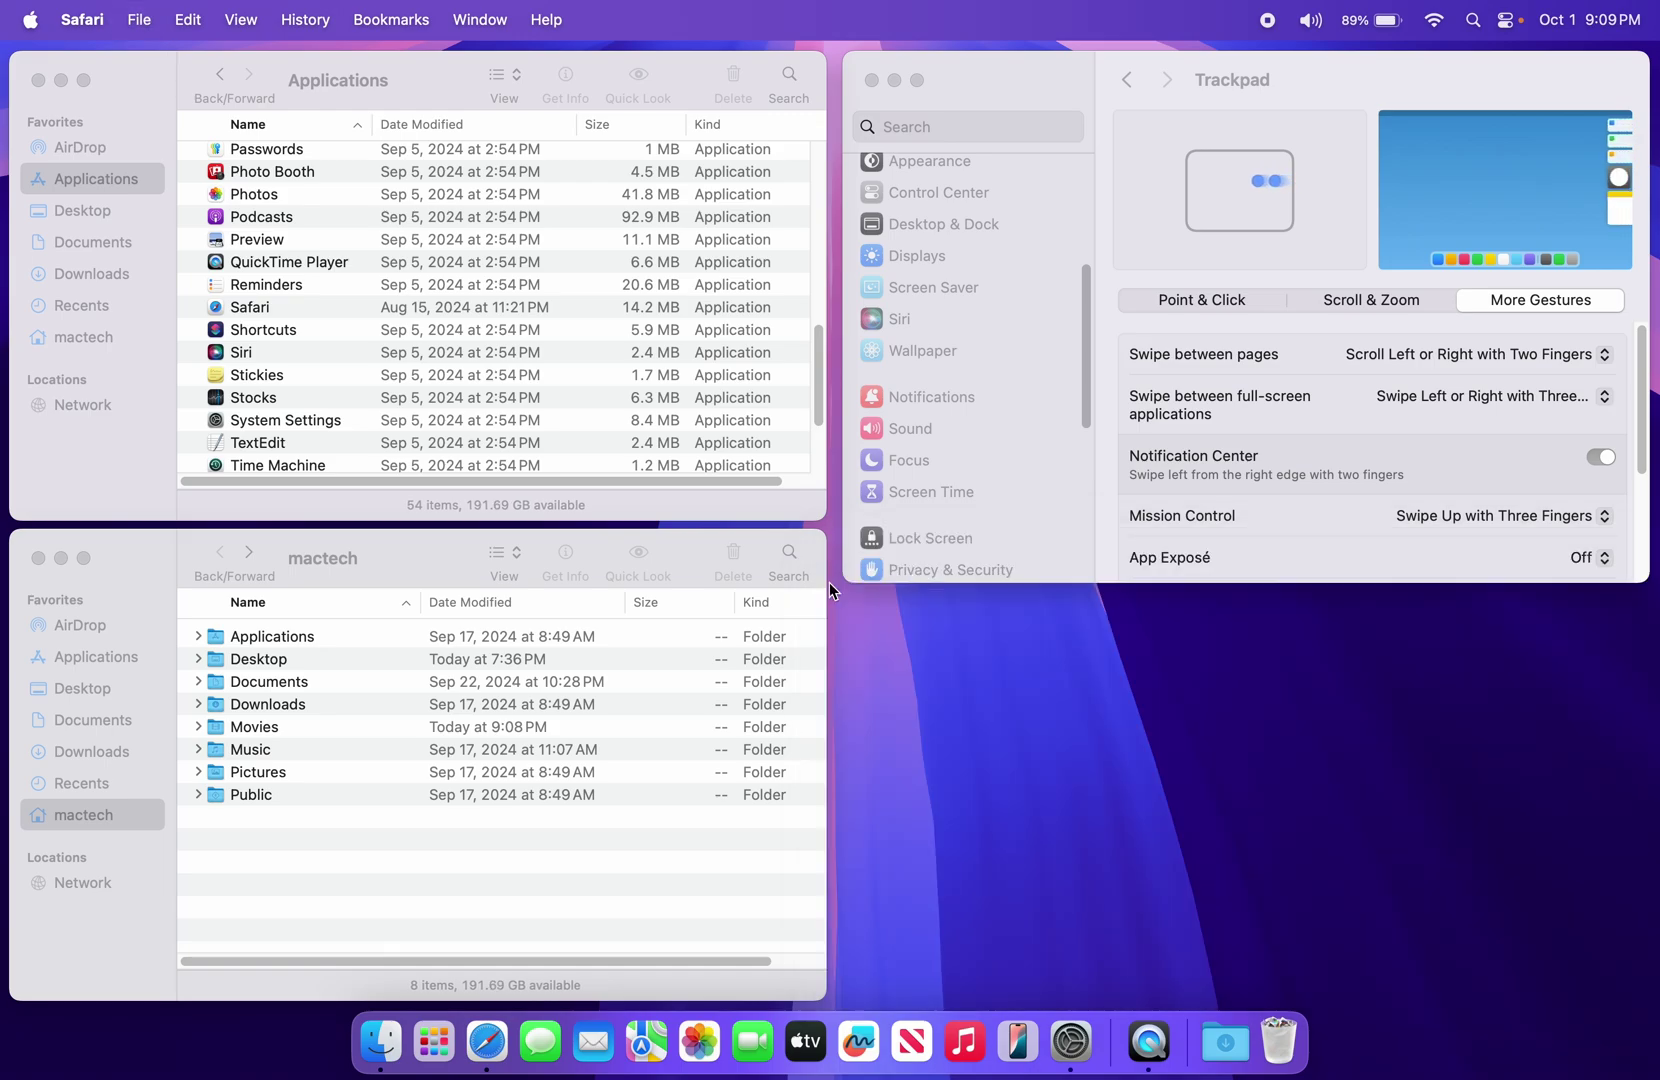
click(39, 558)
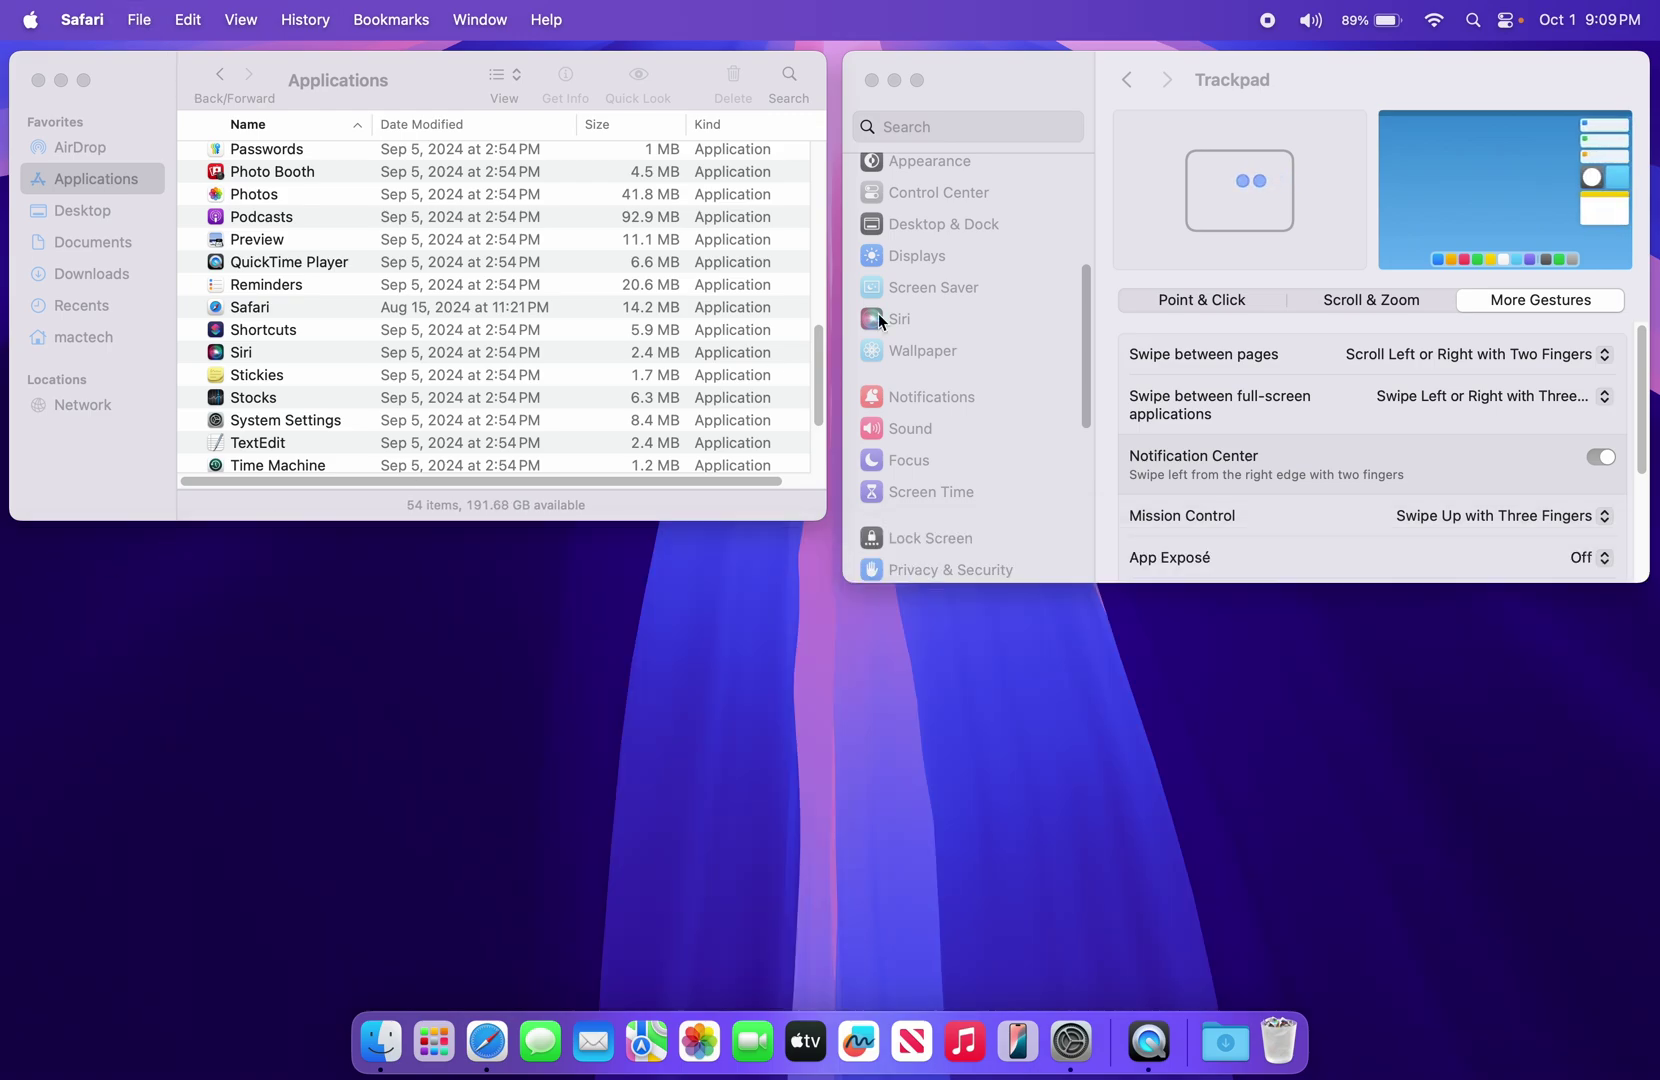
click(871, 80)
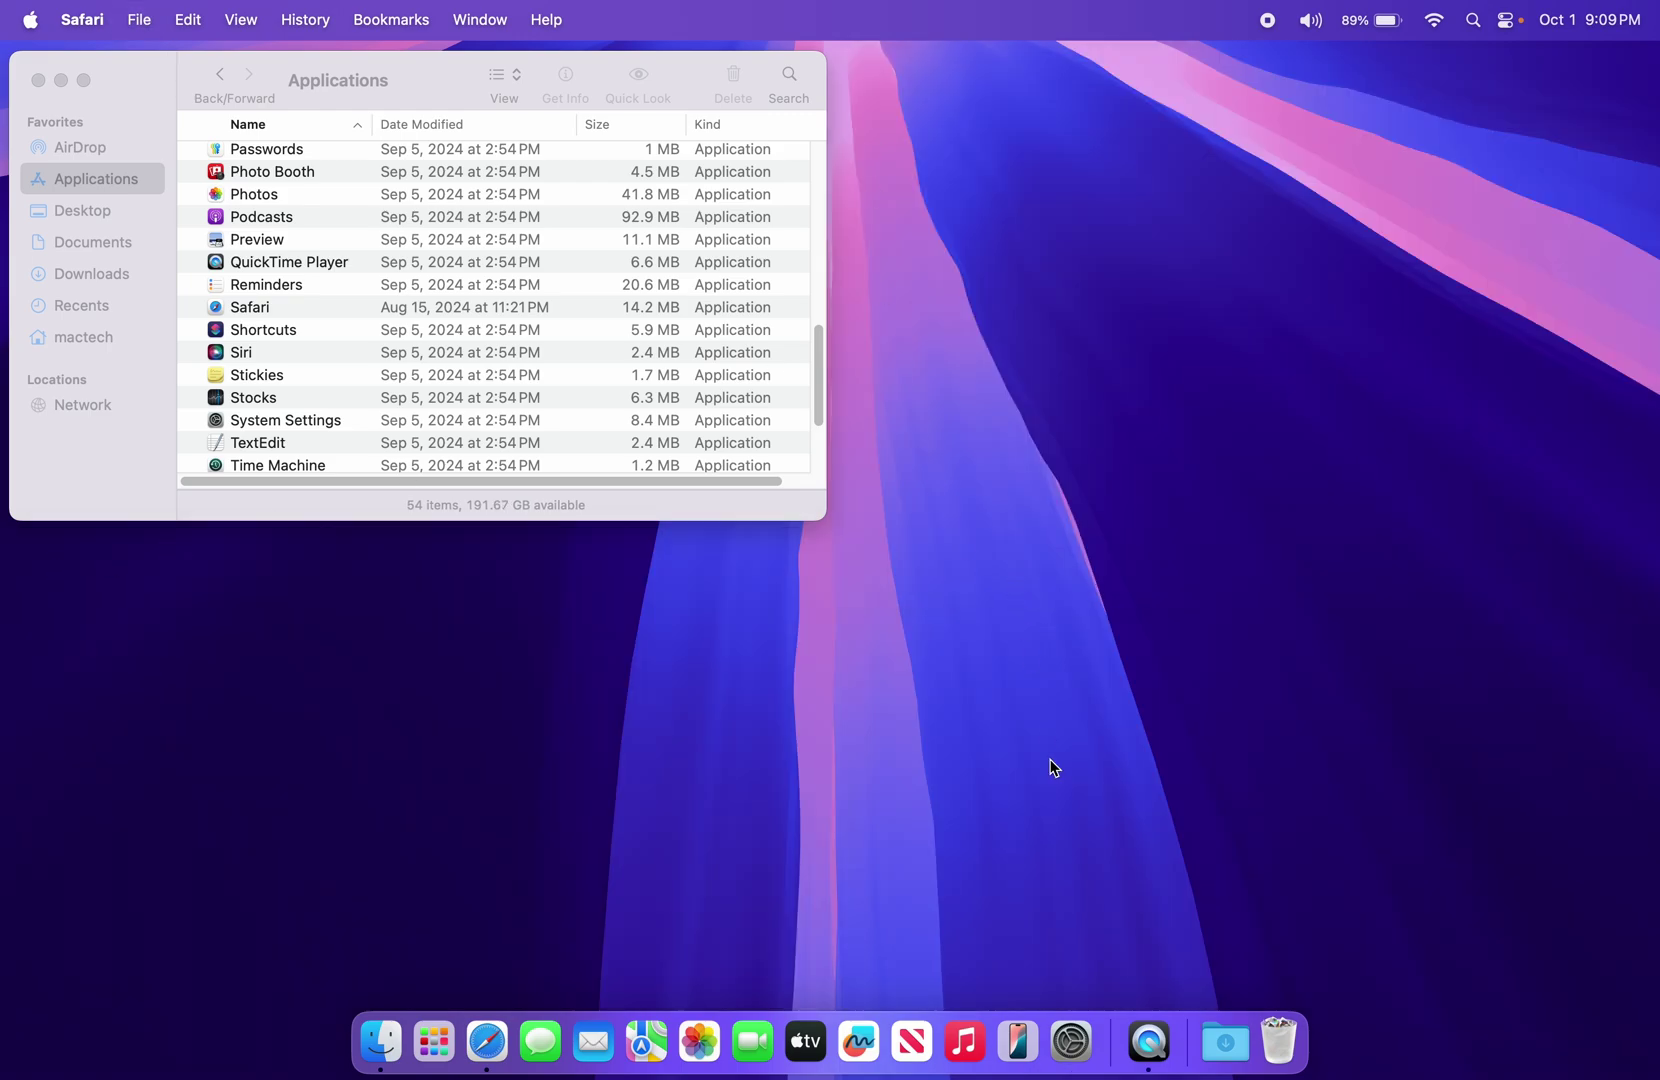
Start iPhone Mirroring, allow iPhone notifications, and unlock it with the Mac password
click(1016, 1042)
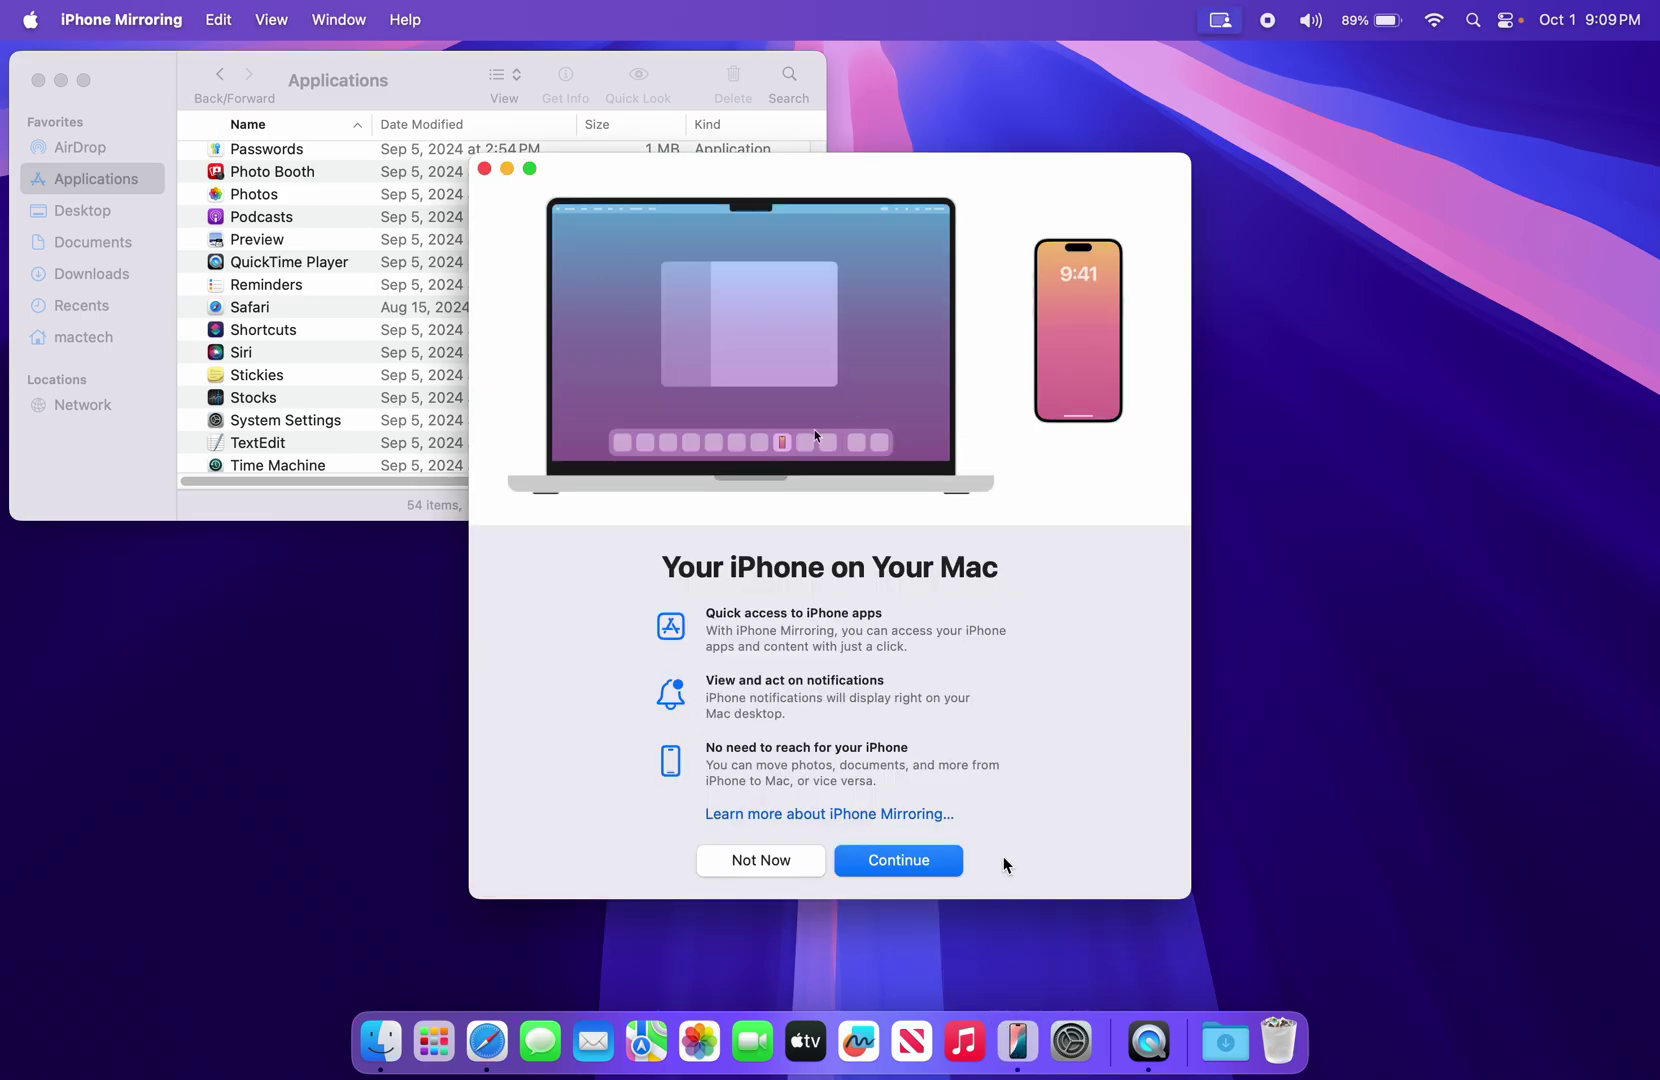
click(913, 862)
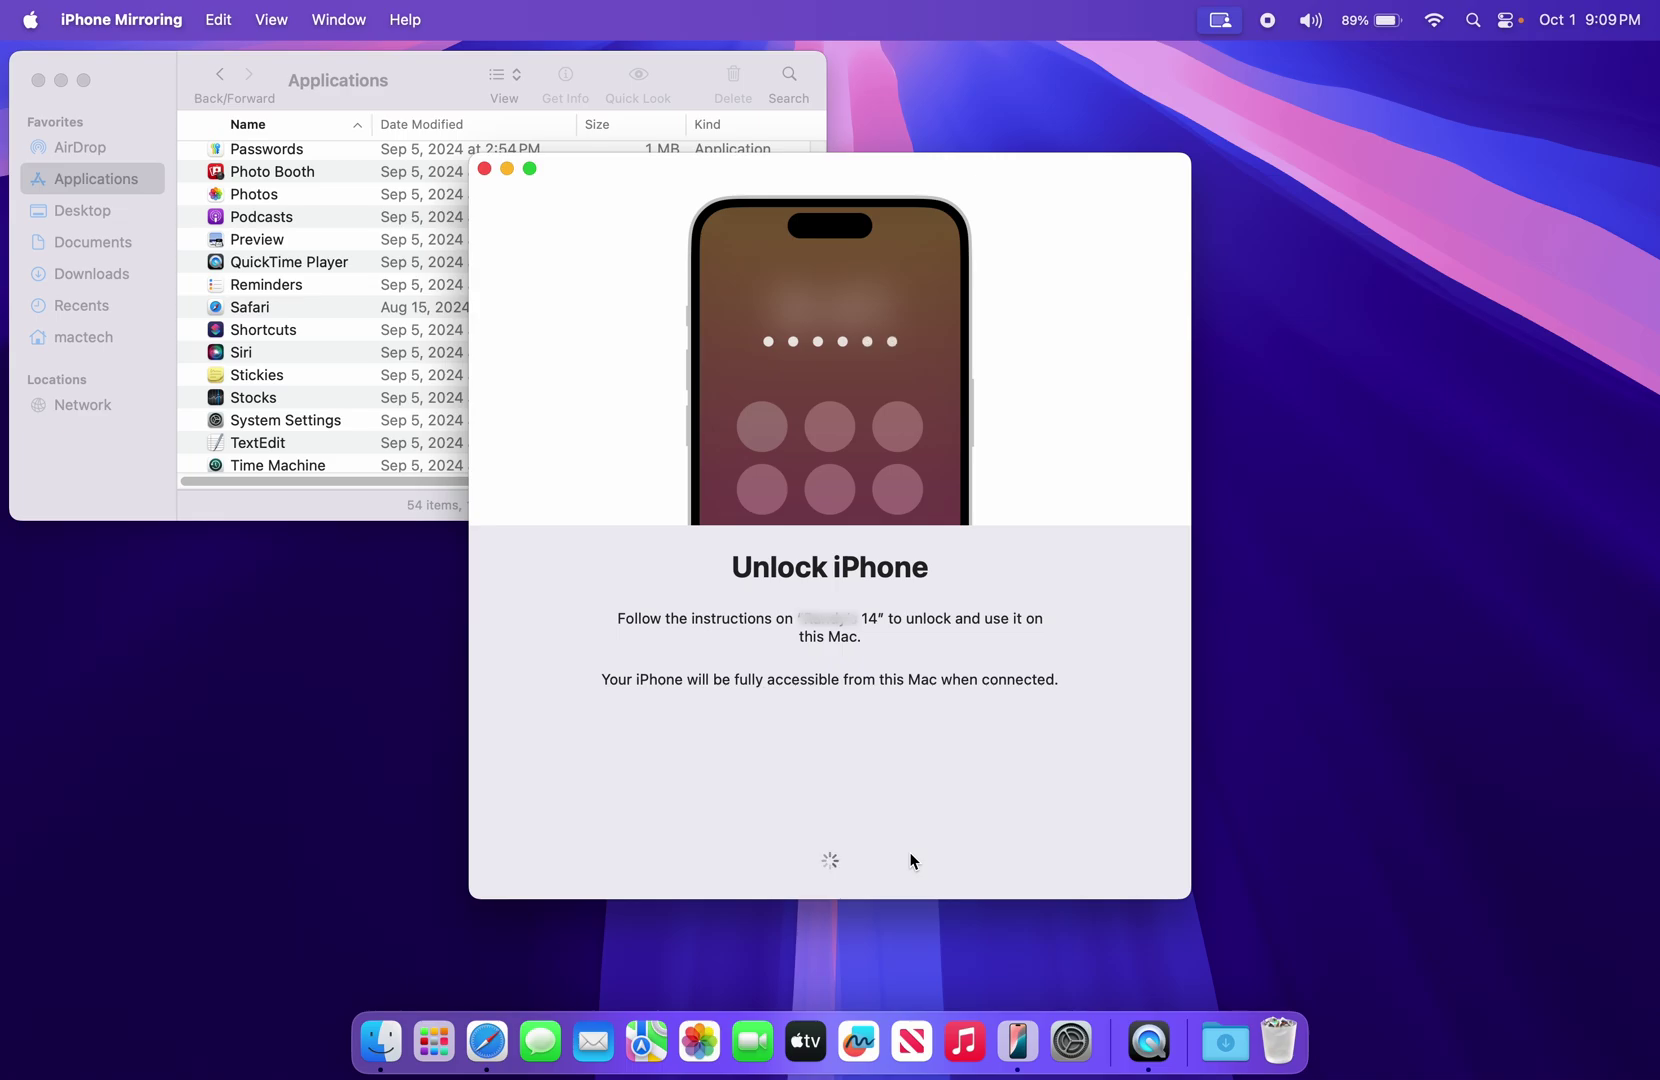
click(910, 861)
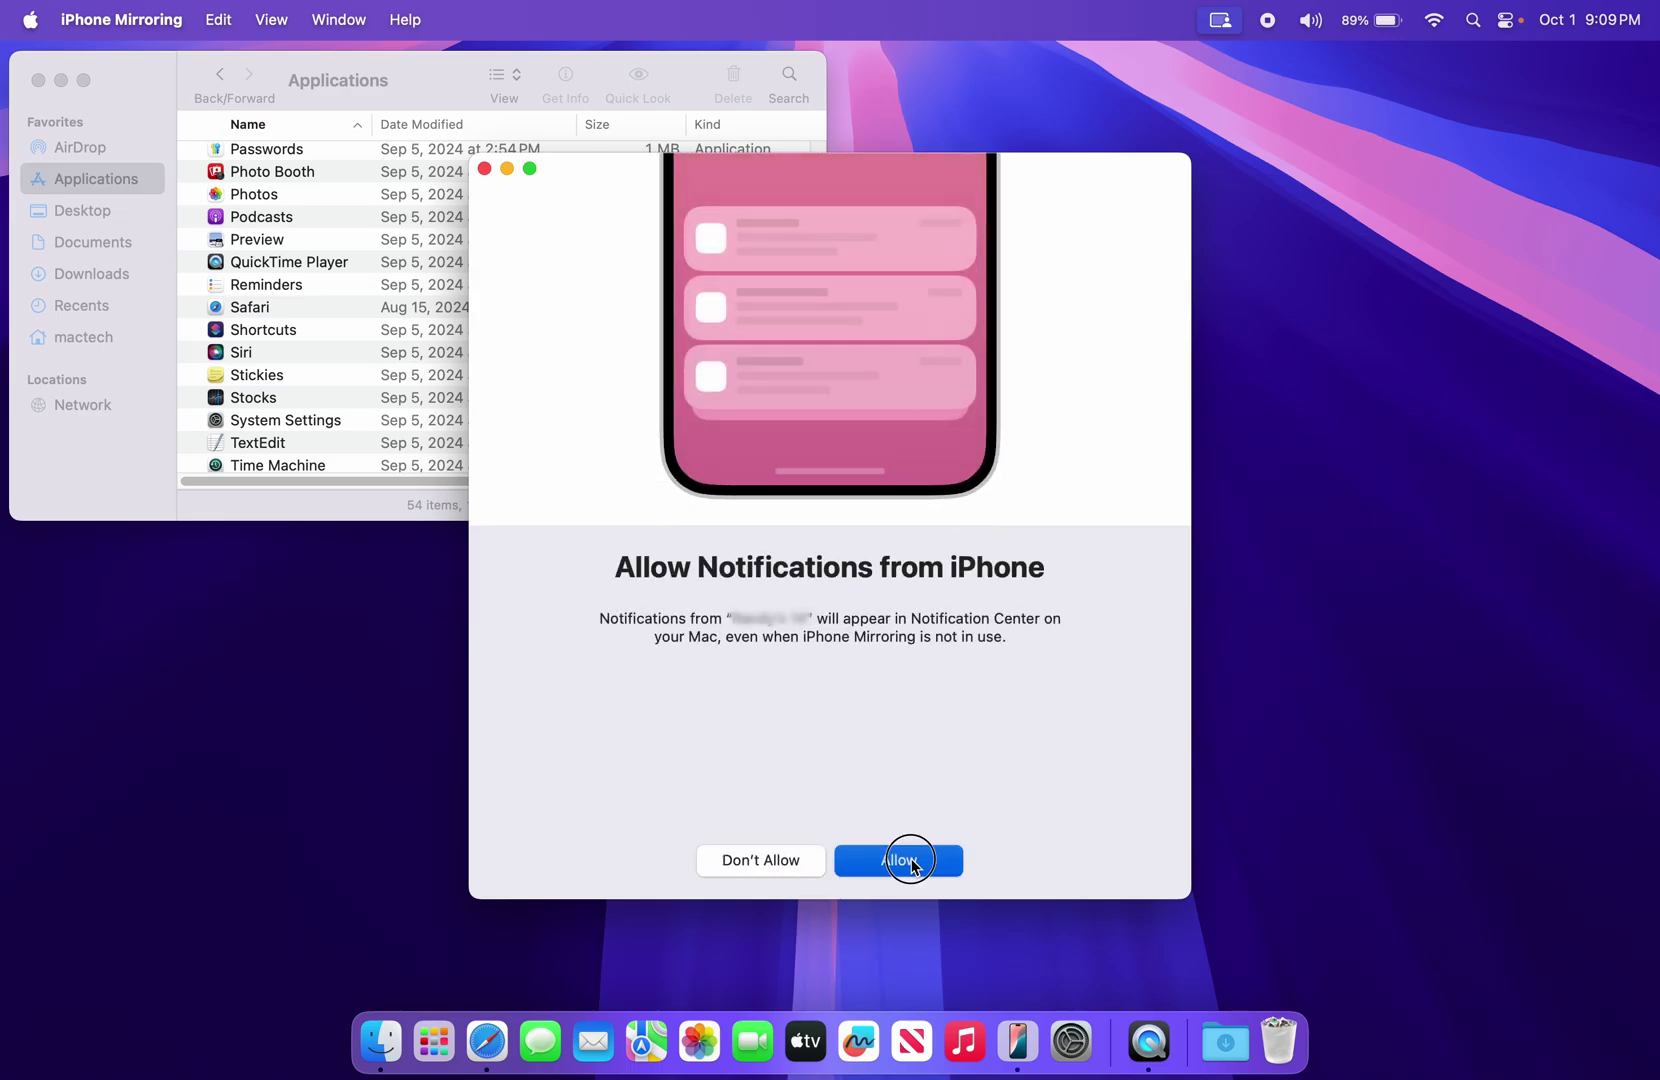
click(910, 862)
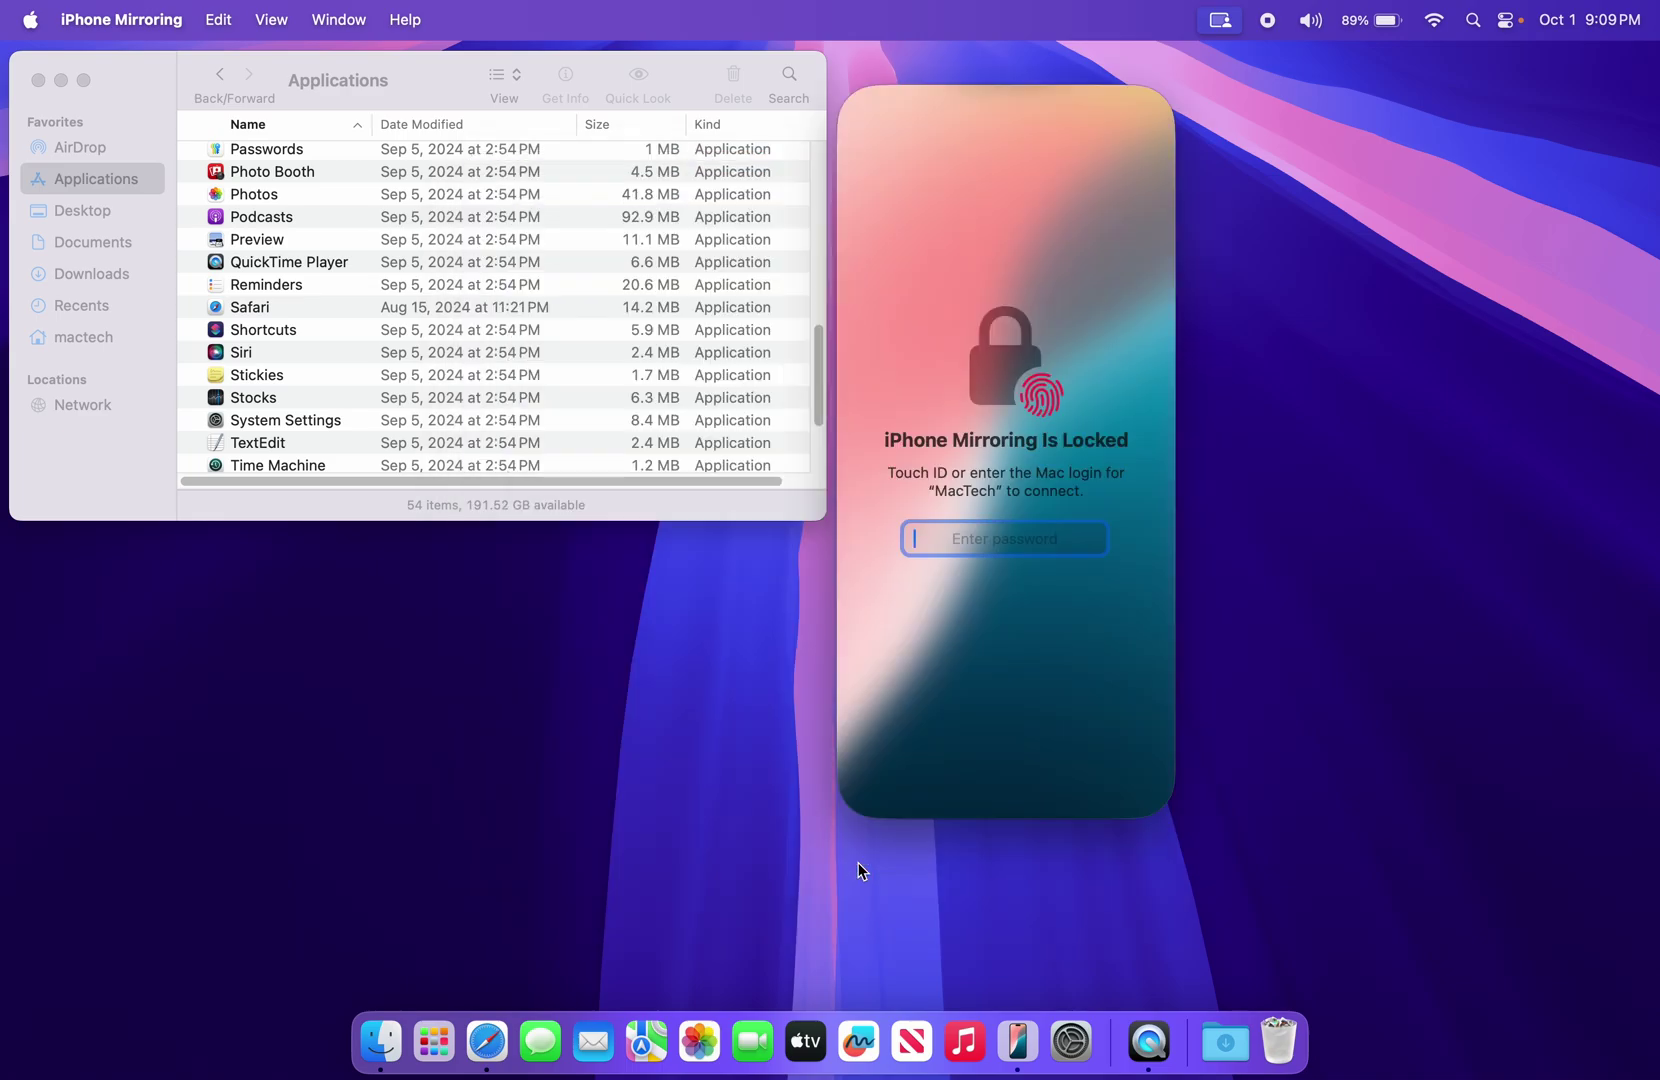
text(••••)
key(Return)
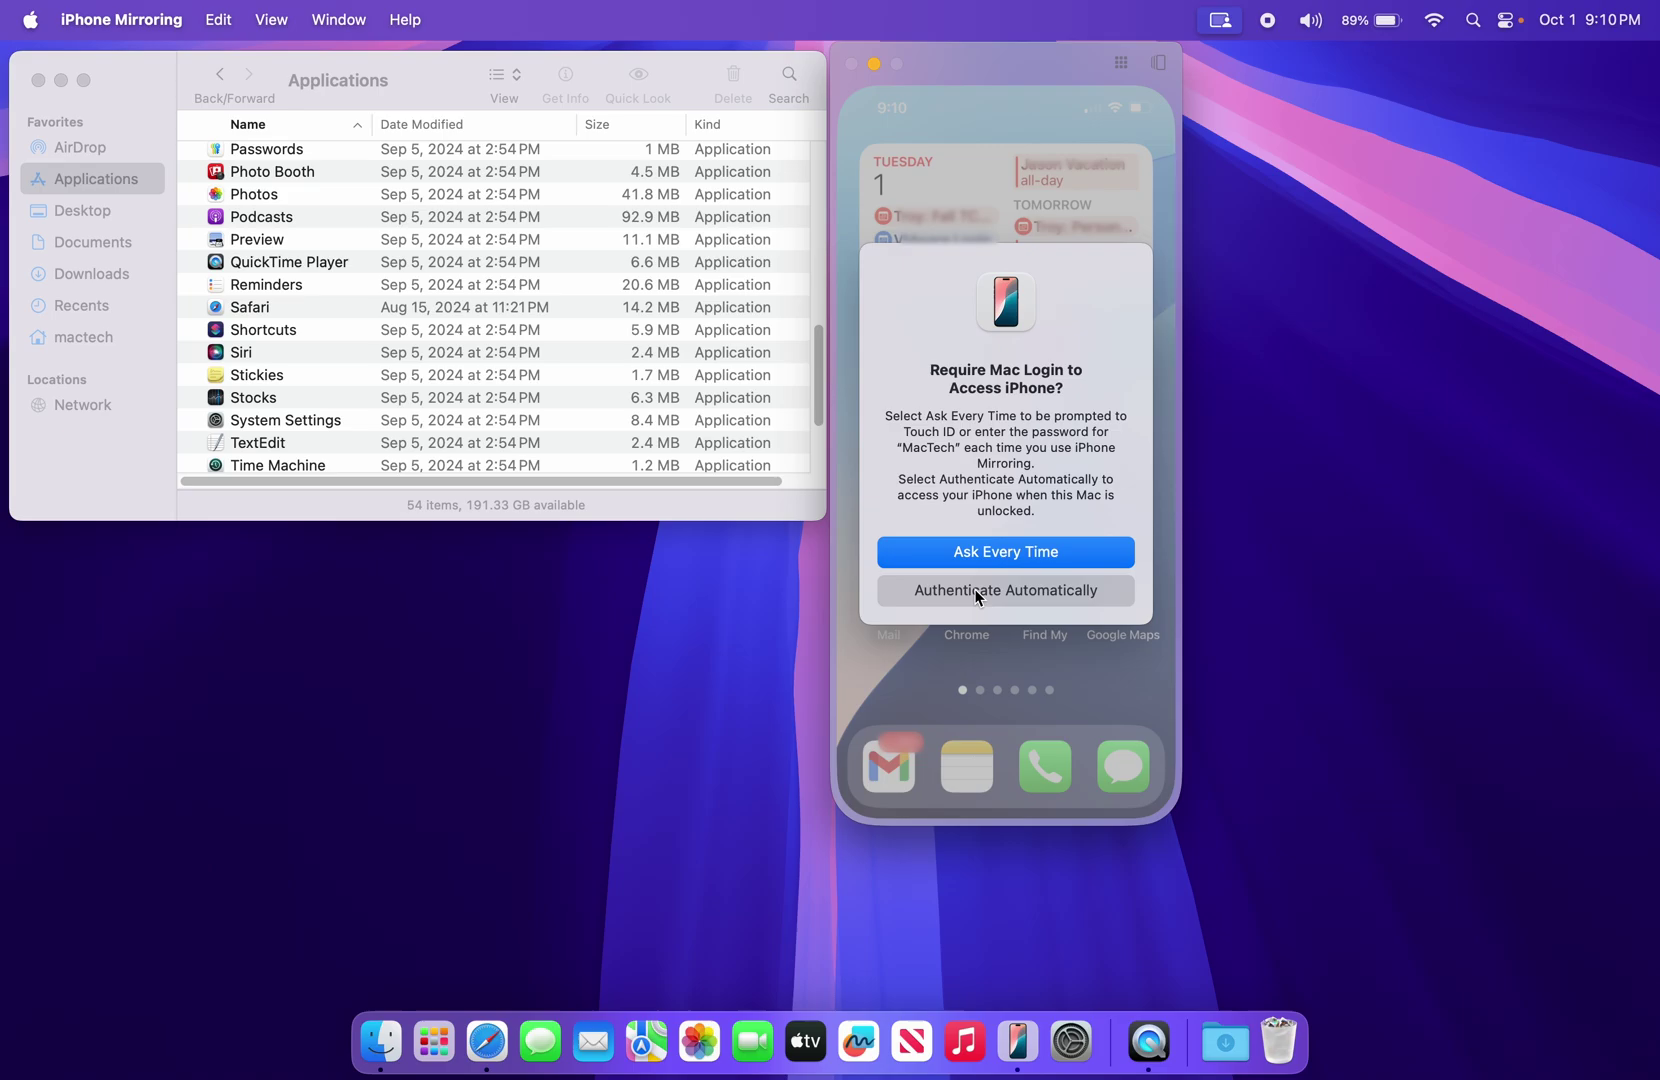
Switch iPhone Mirroring to authenticate automatically, confirming with the Mac password
click(978, 592)
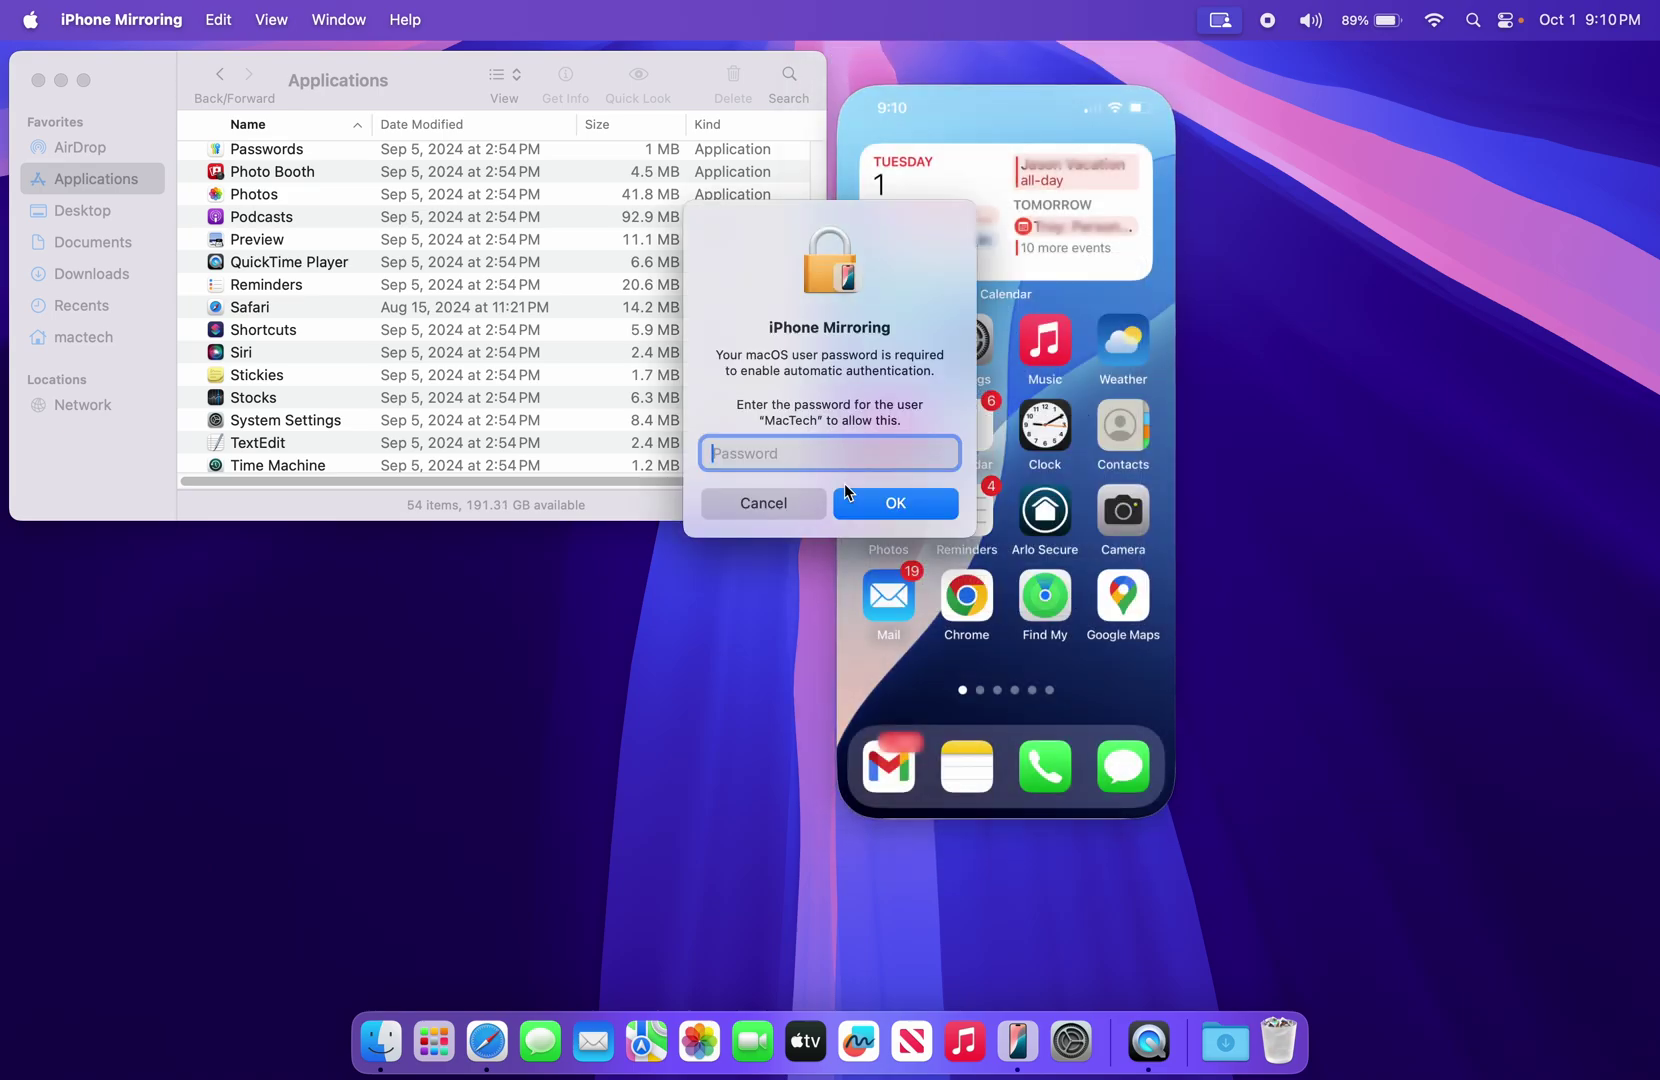
text(••••)
click(885, 505)
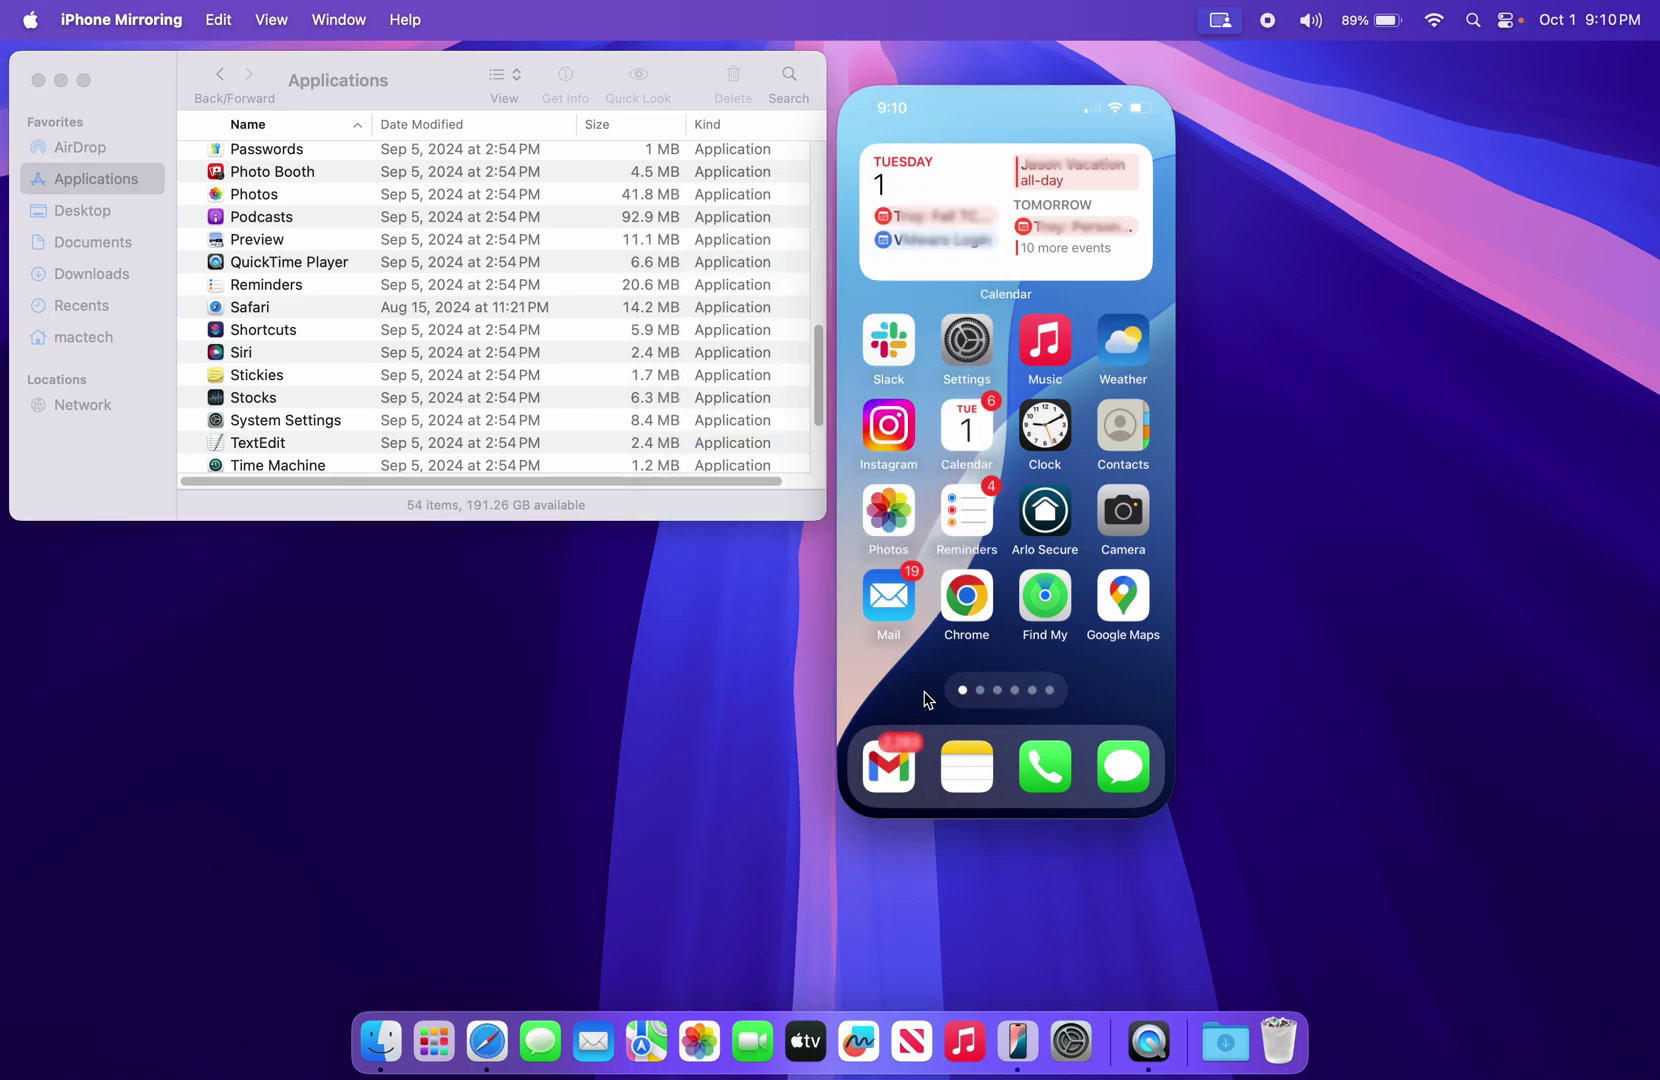
In Podcasts on the mirrored iPhone, play then pause the This Week in Tech episode
mouse_move(983, 695)
mouse_down()
mouse_move(1060, 692)
mouse_move(1014, 692)
mouse_up()
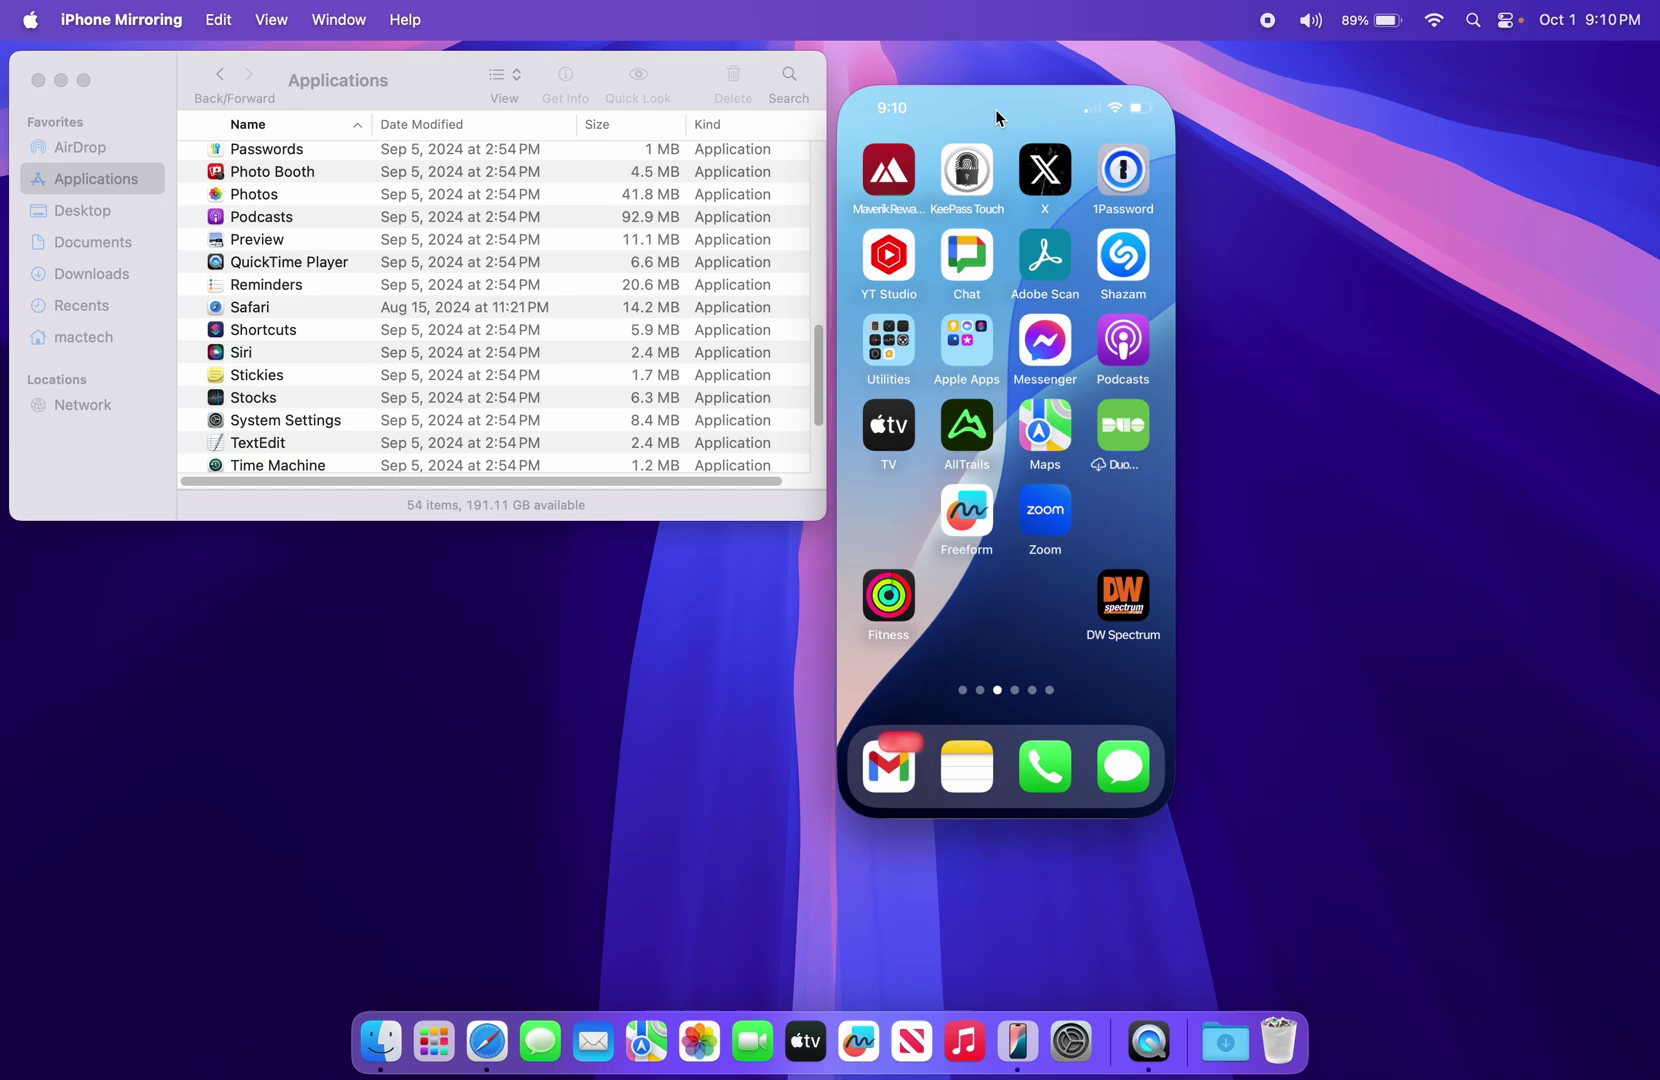
click(1124, 345)
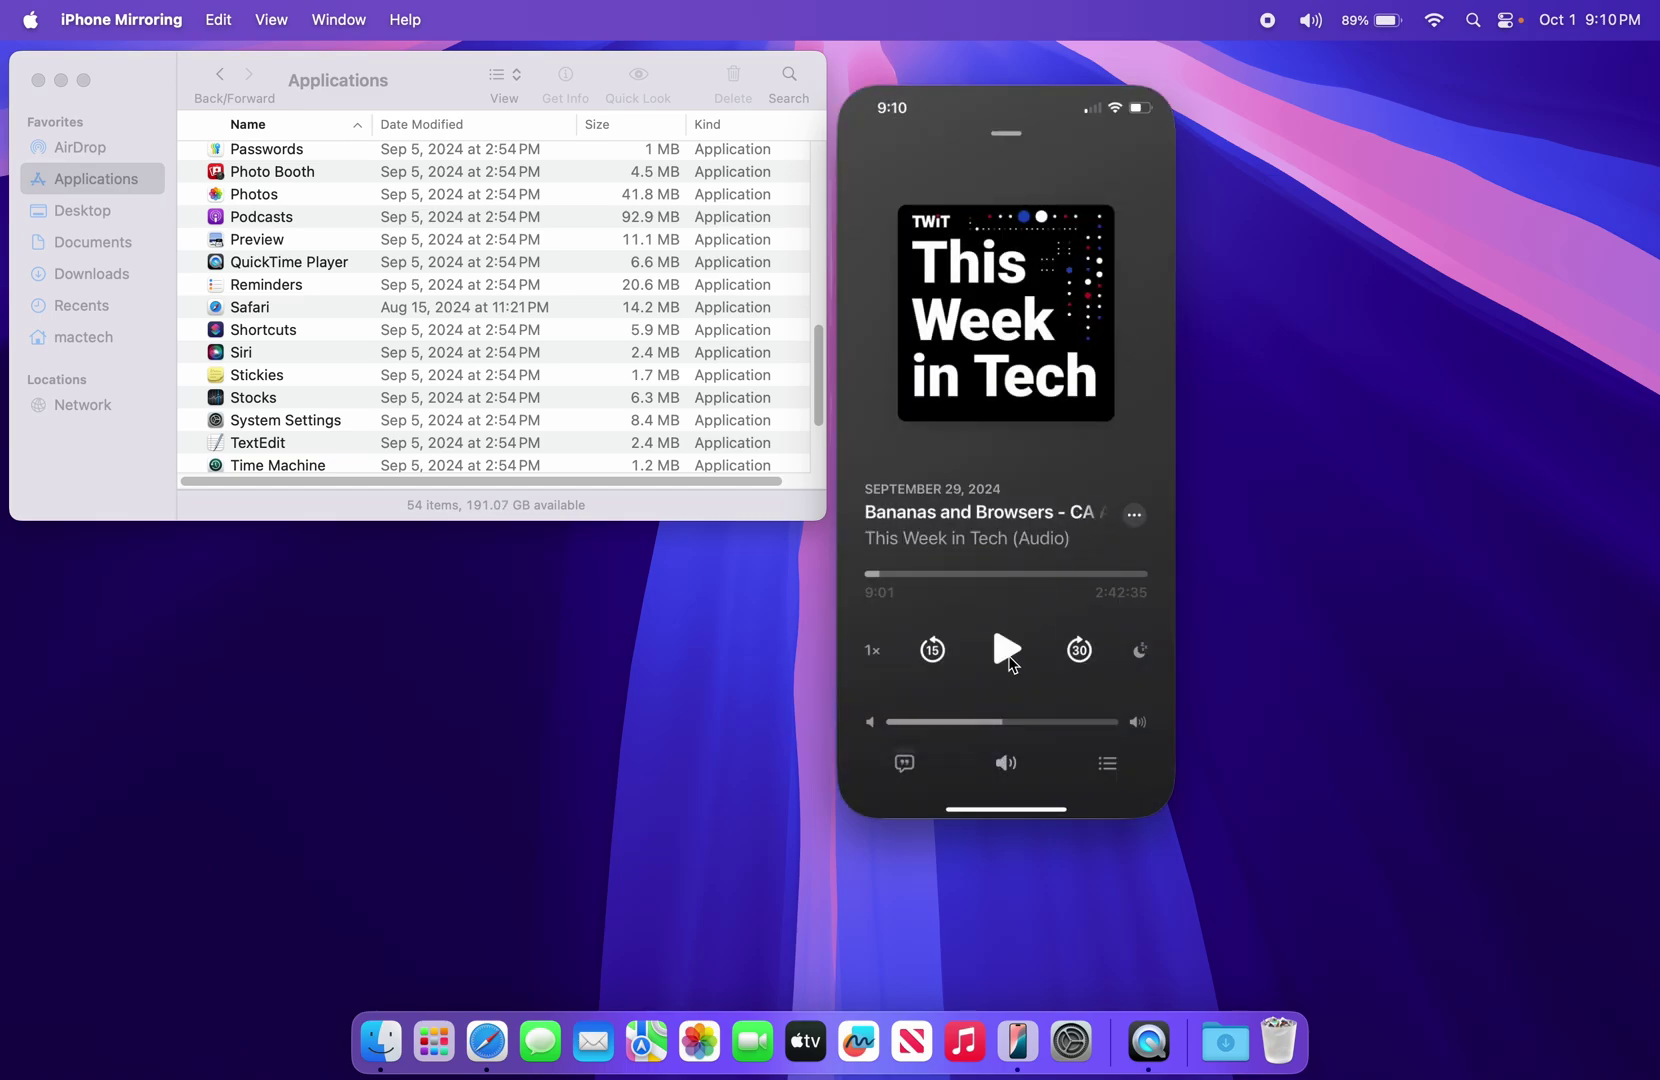
click(1006, 650)
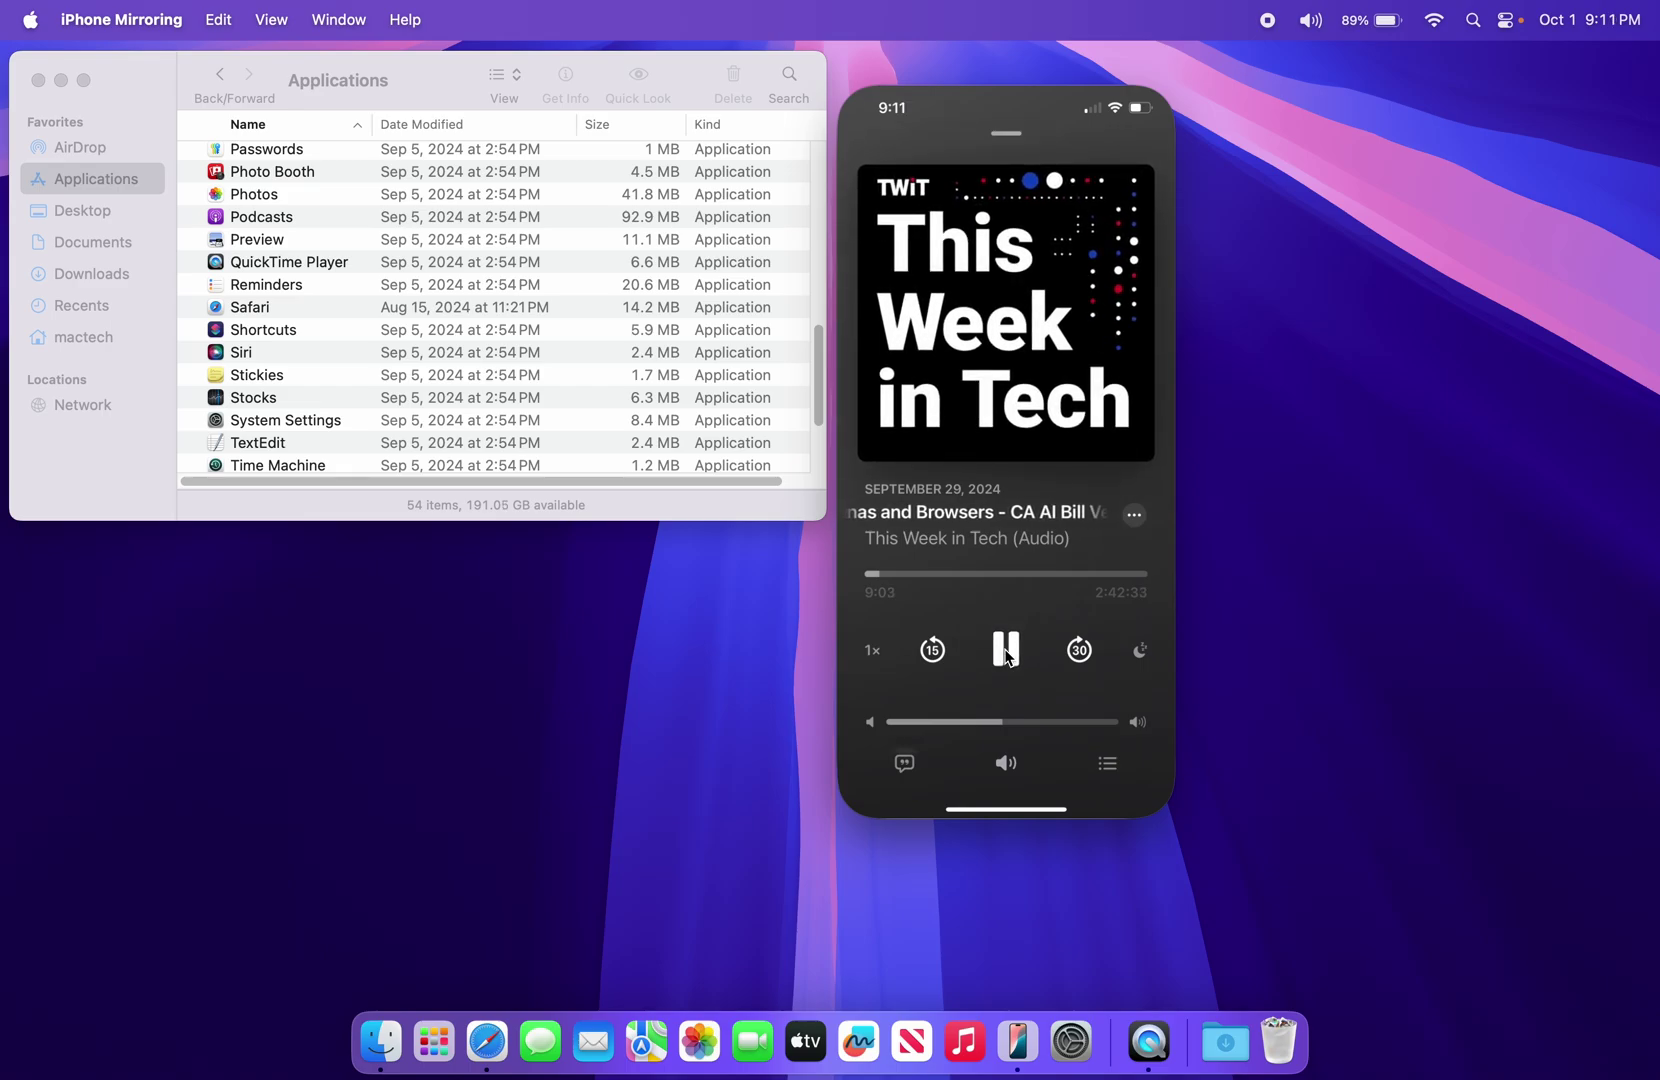
click(1006, 650)
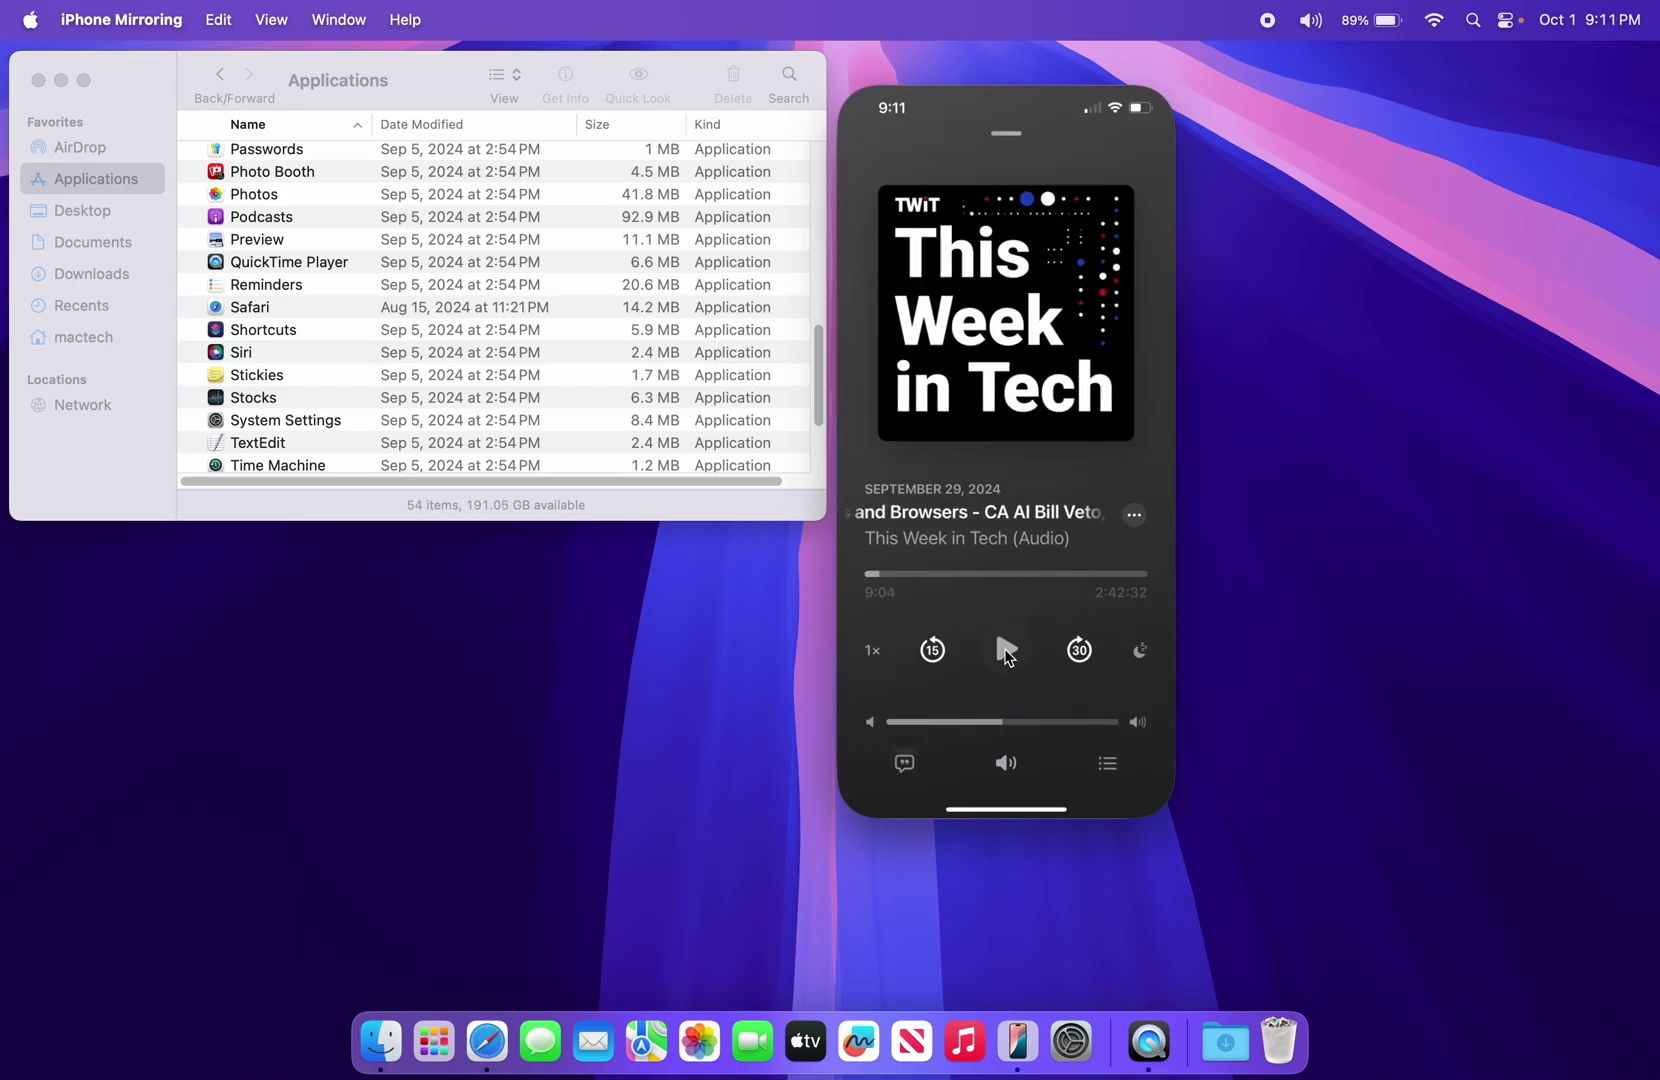
click(1004, 140)
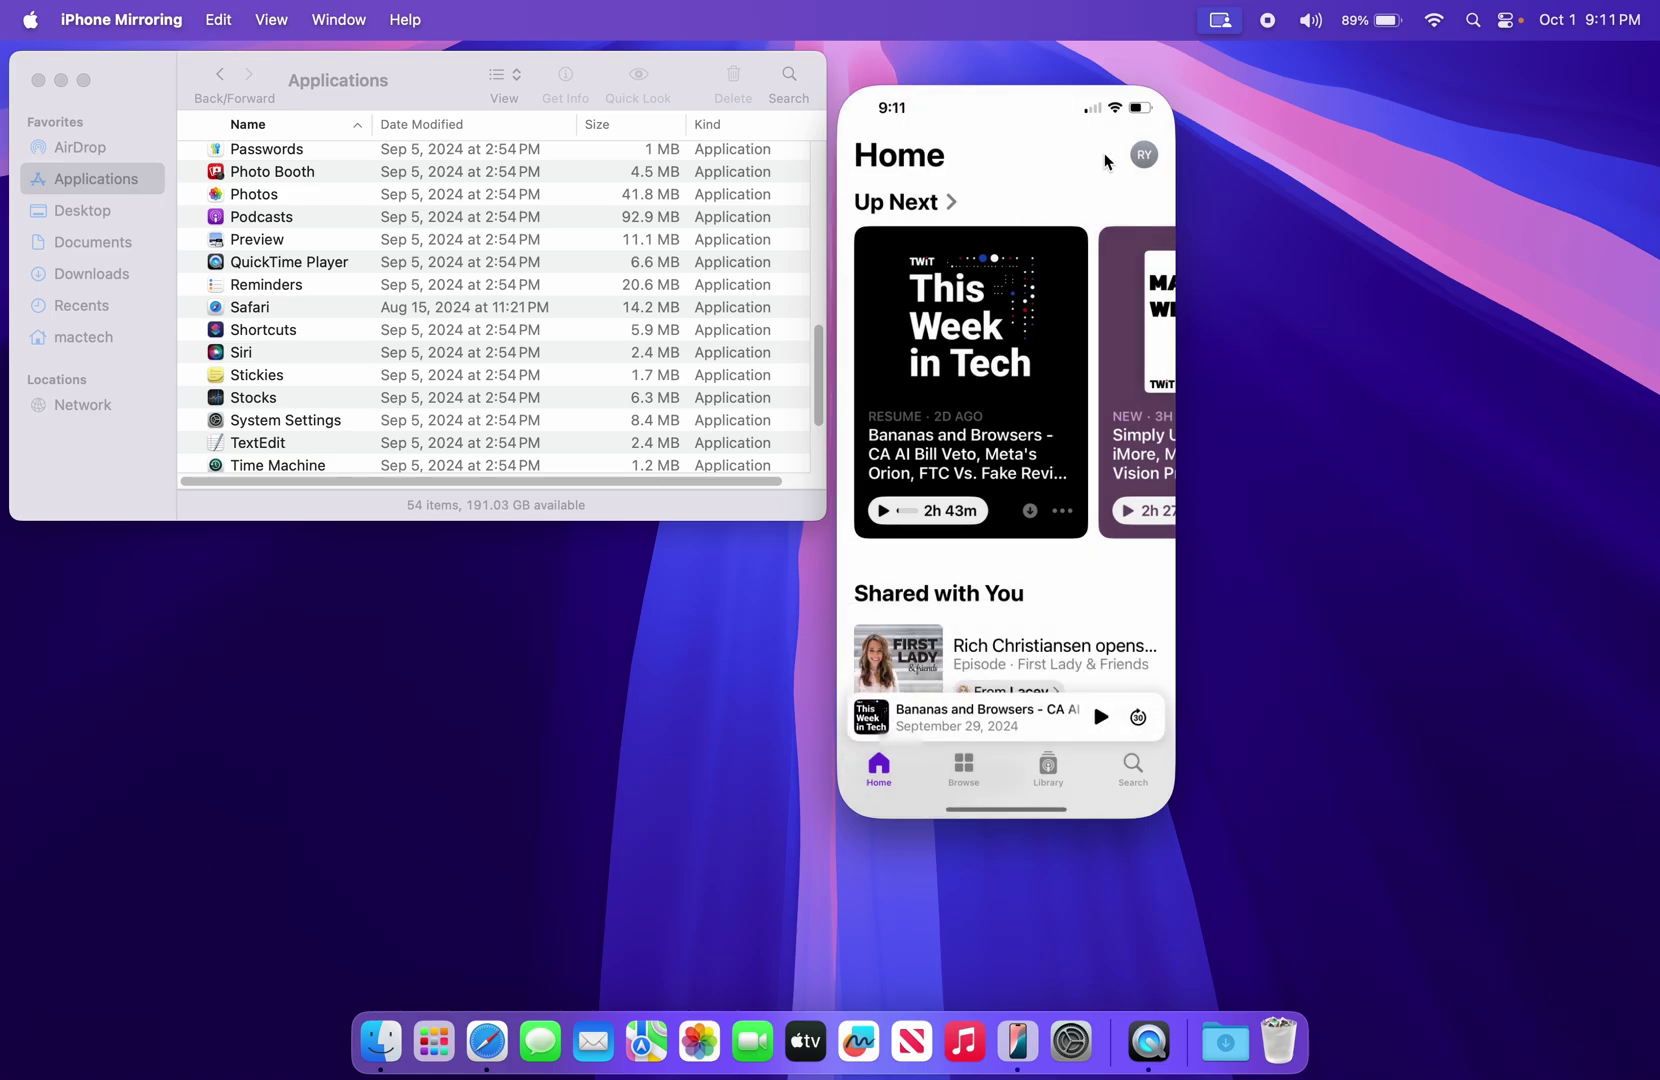
click(980, 810)
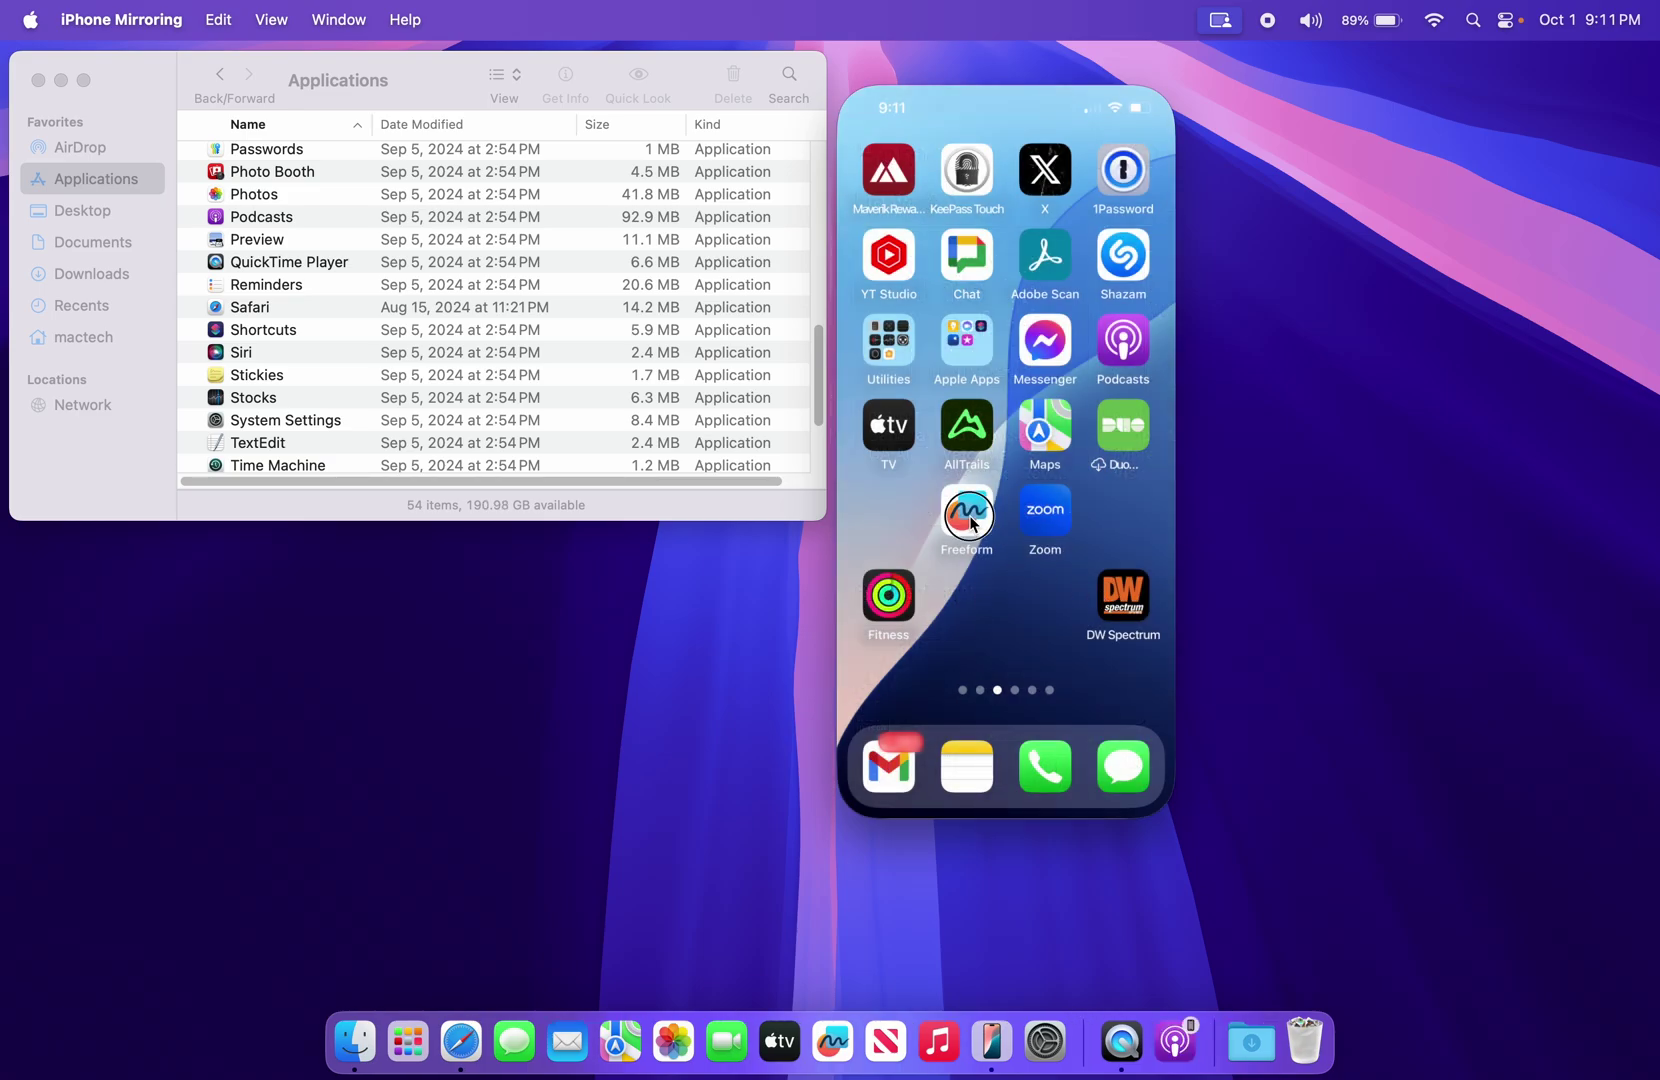
In Freeform, sketch a blue stroke and a red P, finish, and return home
click(967, 513)
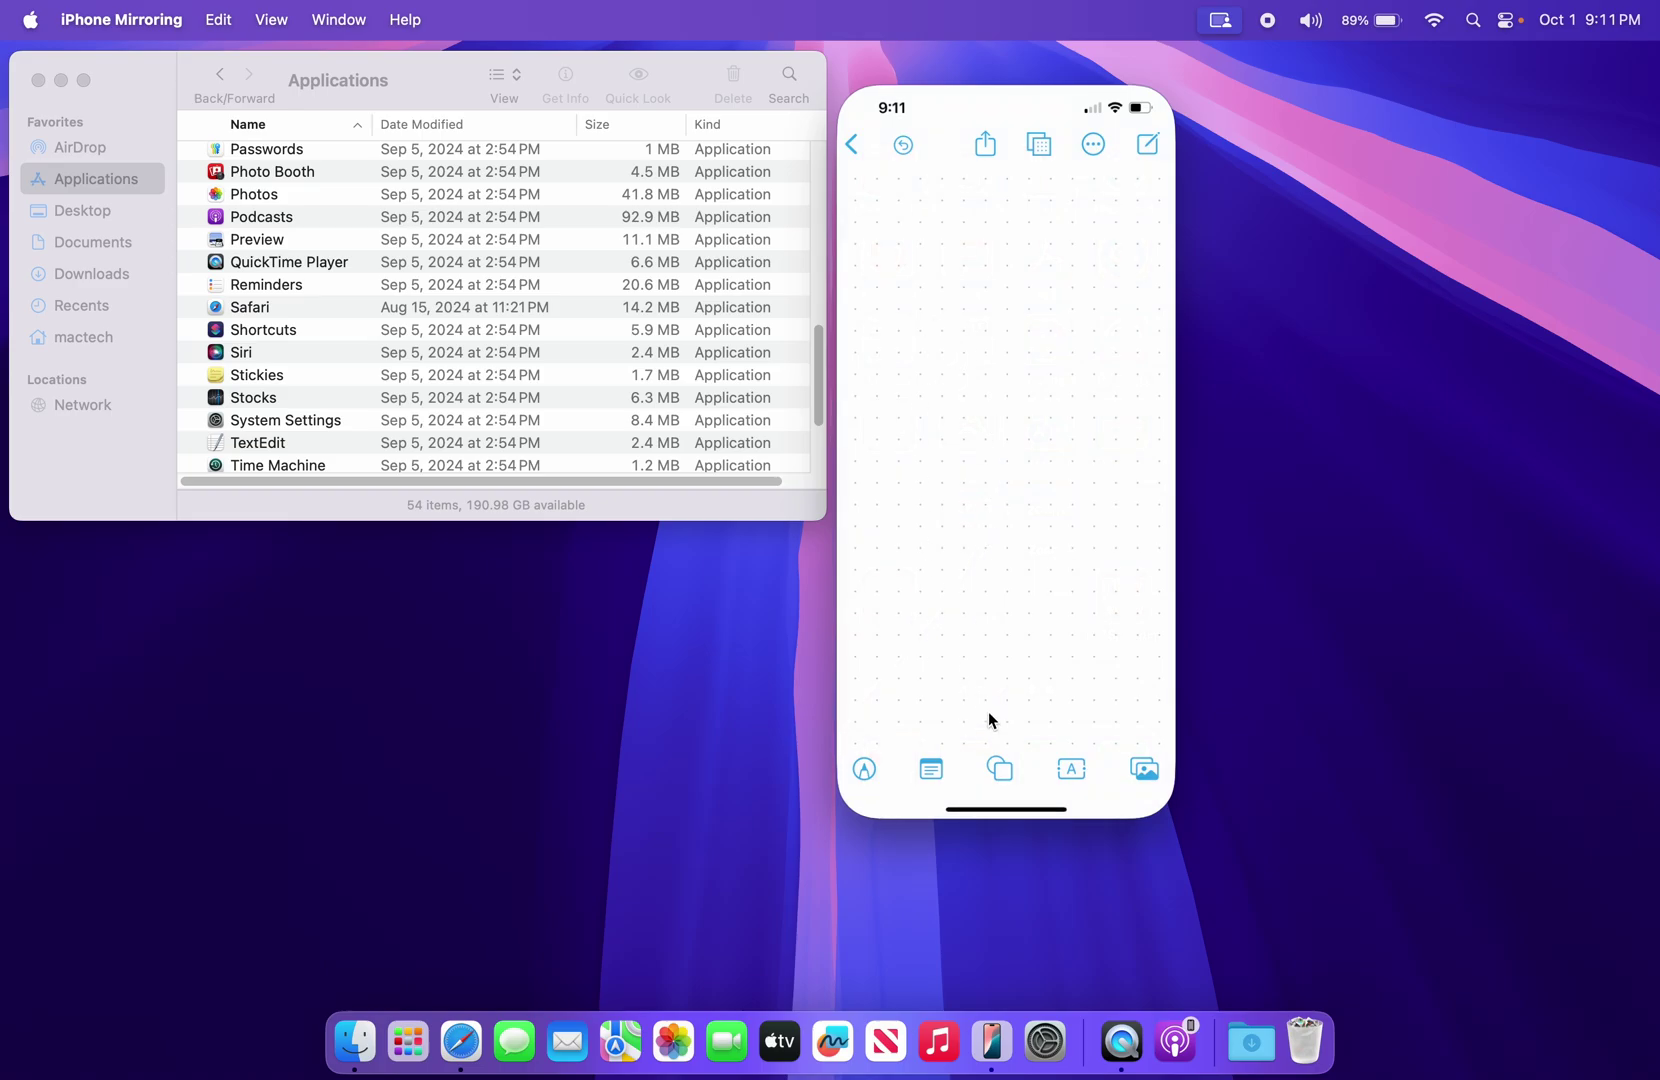
click(864, 768)
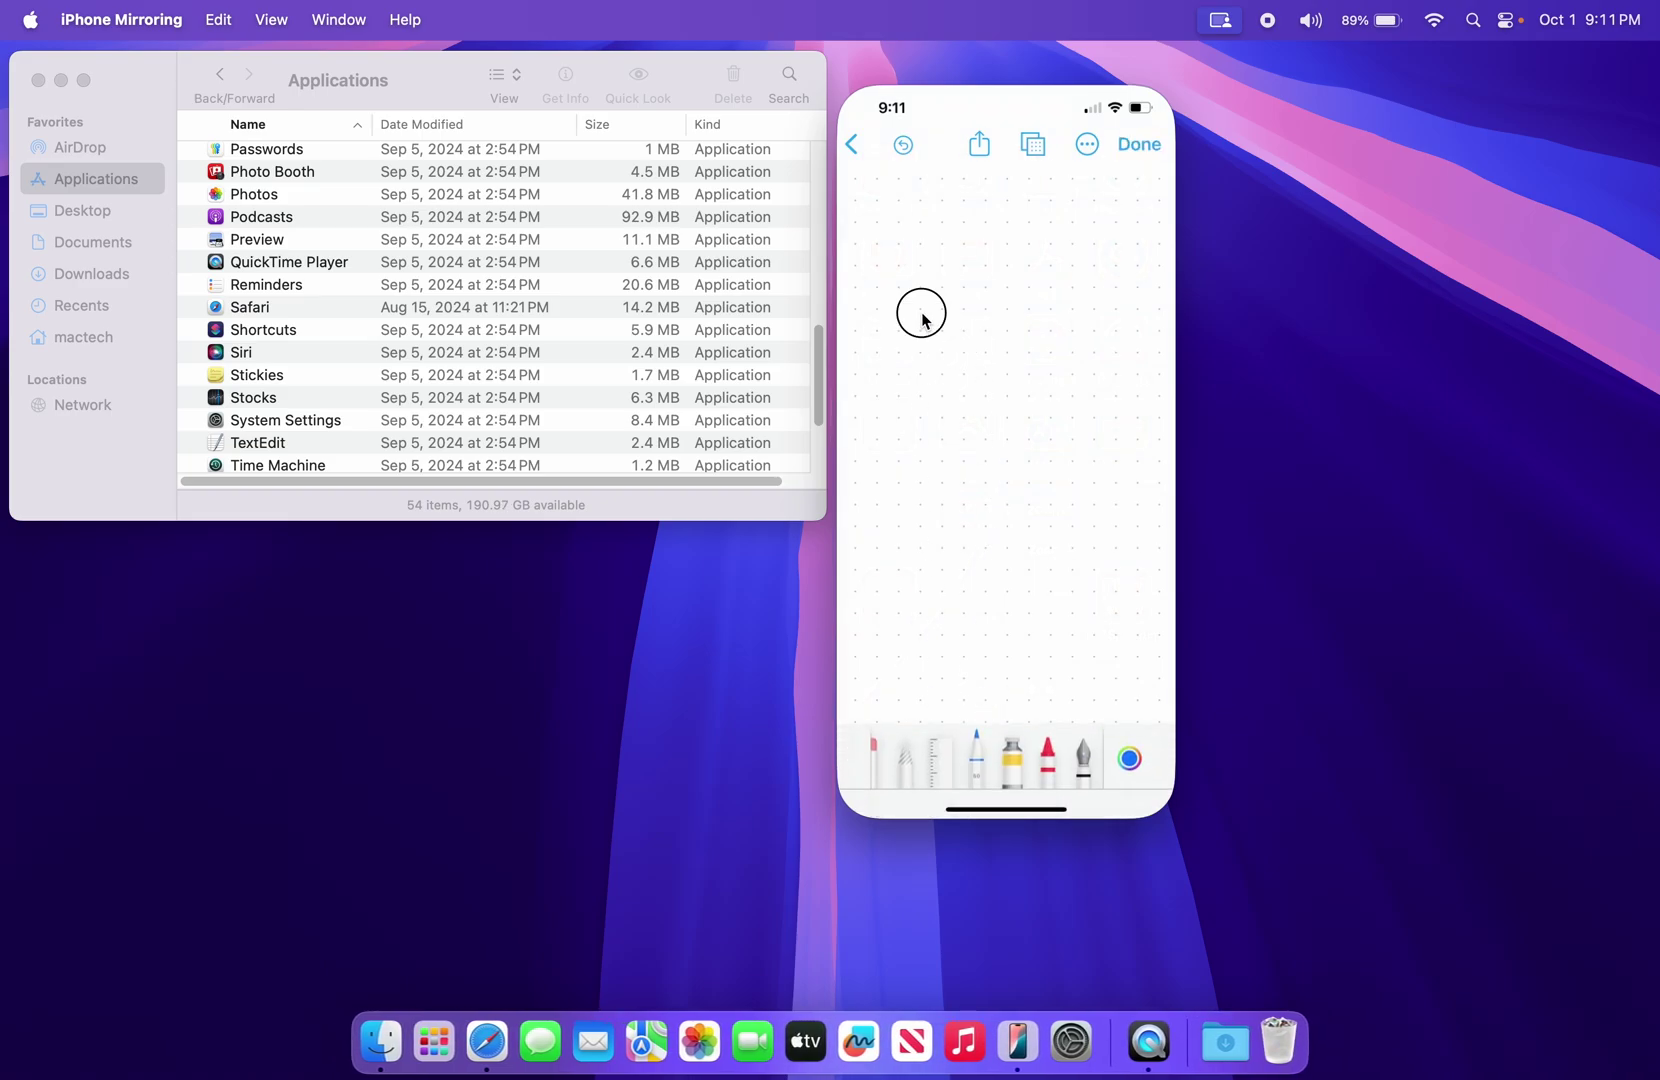
mouse_move(919, 311)
mouse_down()
mouse_move(1045, 515)
mouse_move(986, 467)
mouse_move(1000, 437)
mouse_up()
click(1046, 756)
mouse_move(937, 513)
mouse_down()
mouse_move(897, 378)
mouse_move(941, 560)
mouse_move(910, 610)
mouse_up()
click(1140, 146)
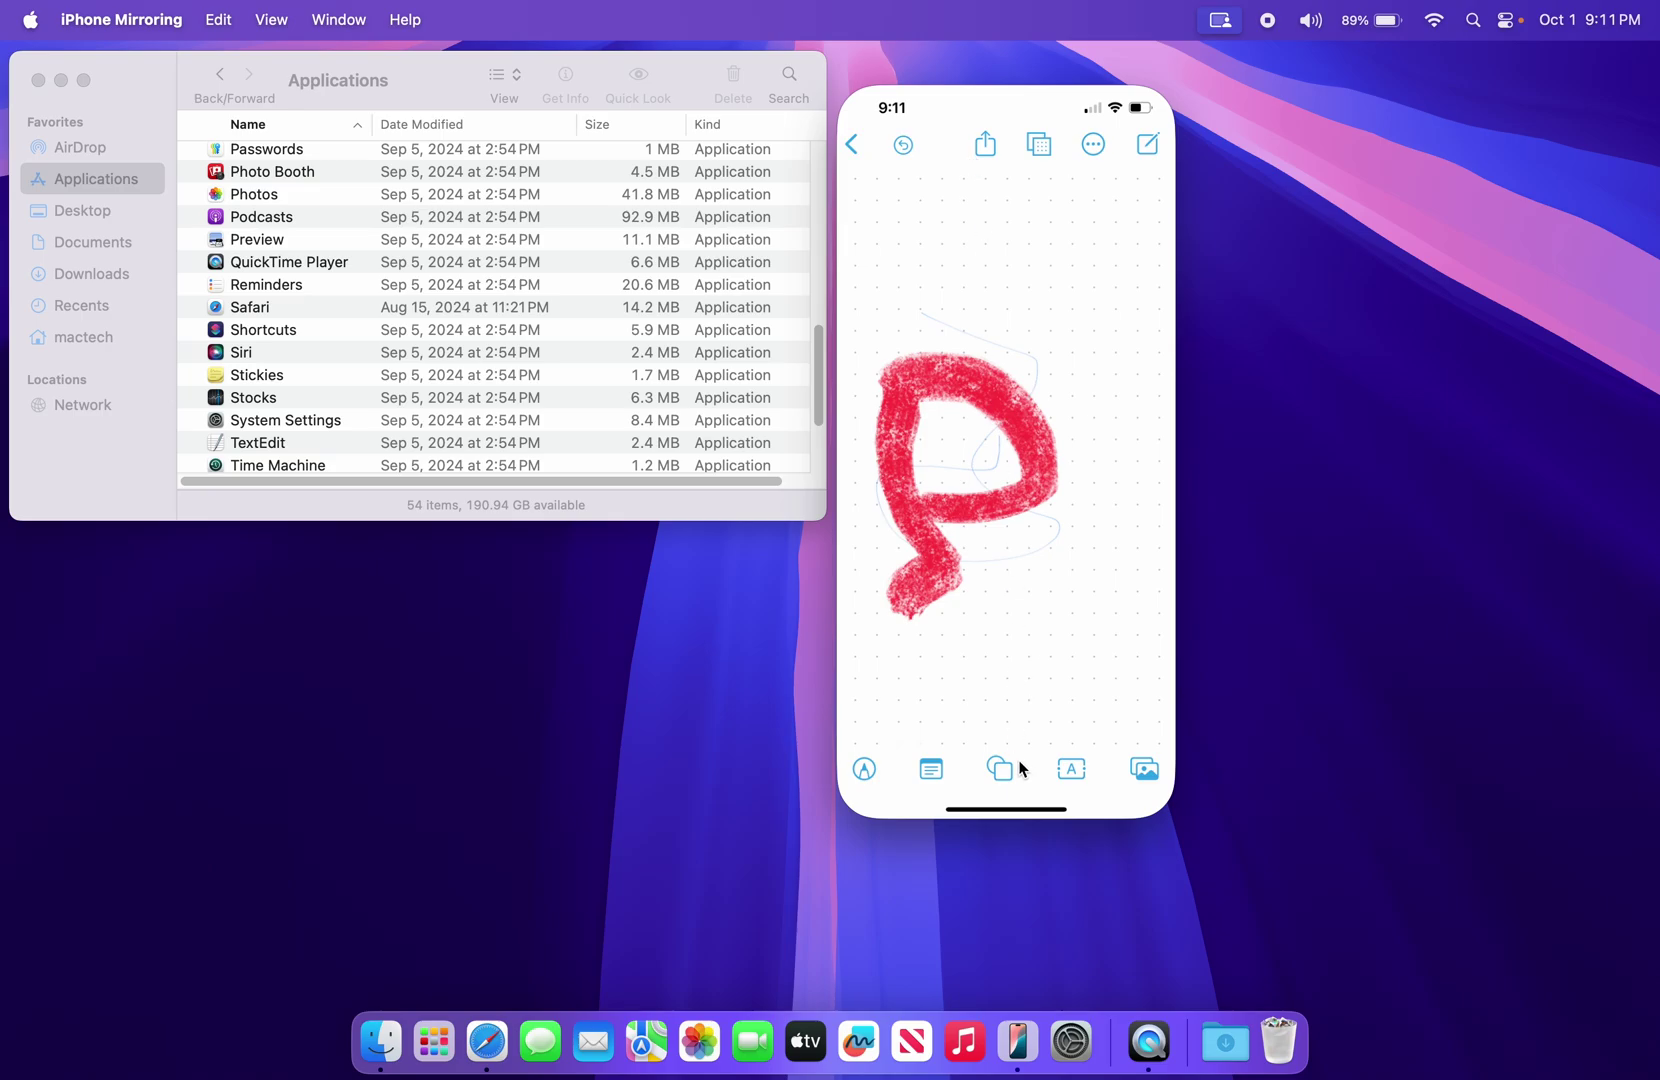
click(1020, 810)
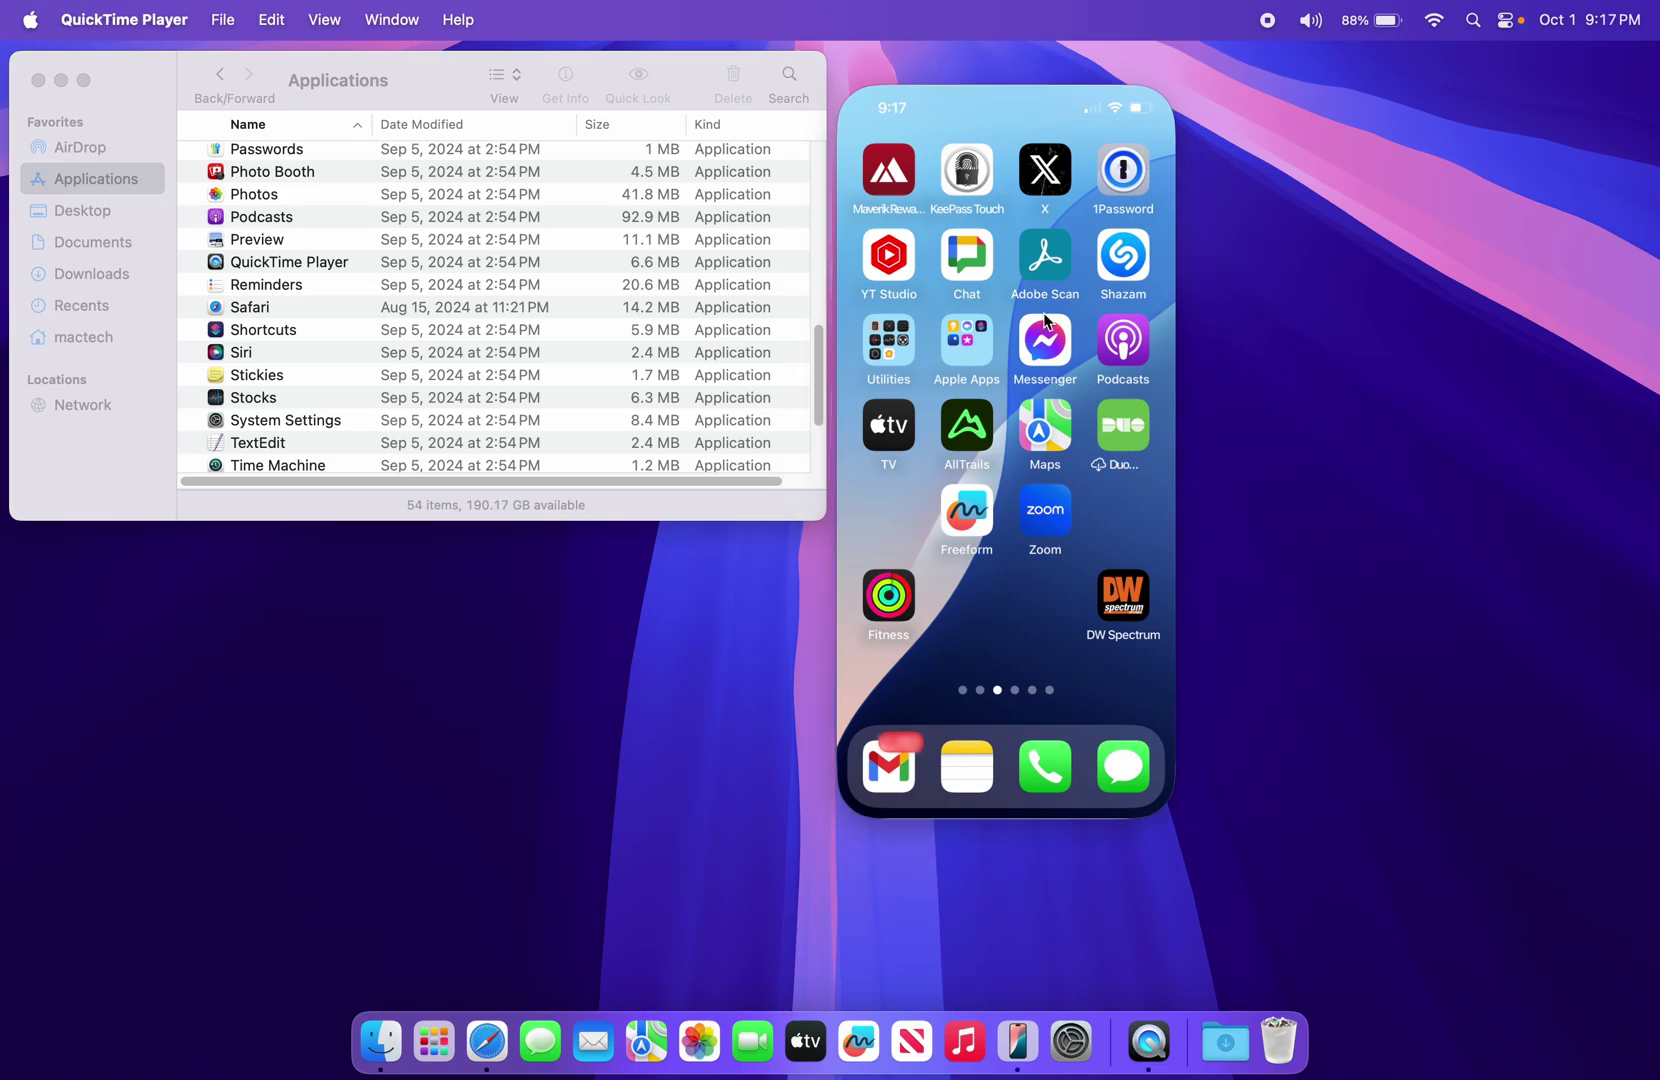
Close iPhone Mirroring, select Passwords in Applications, and bring up Safari's password-tips results
mouse_move(926, 96)
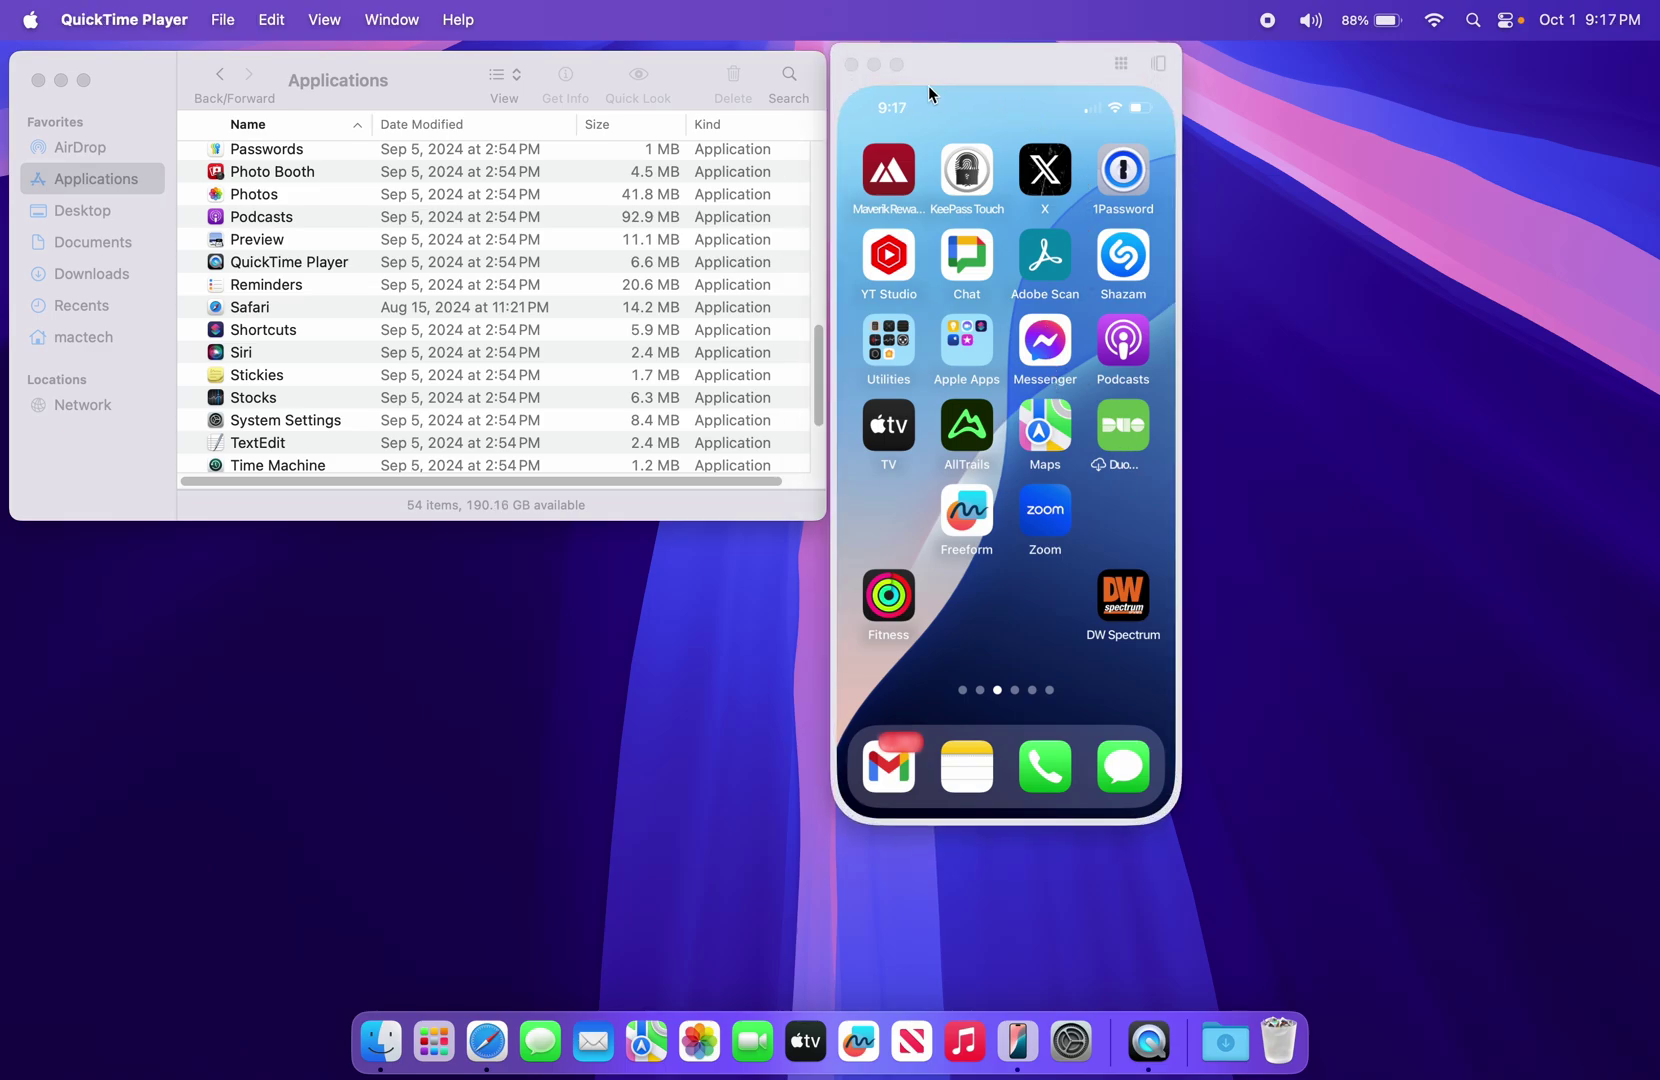
click(852, 65)
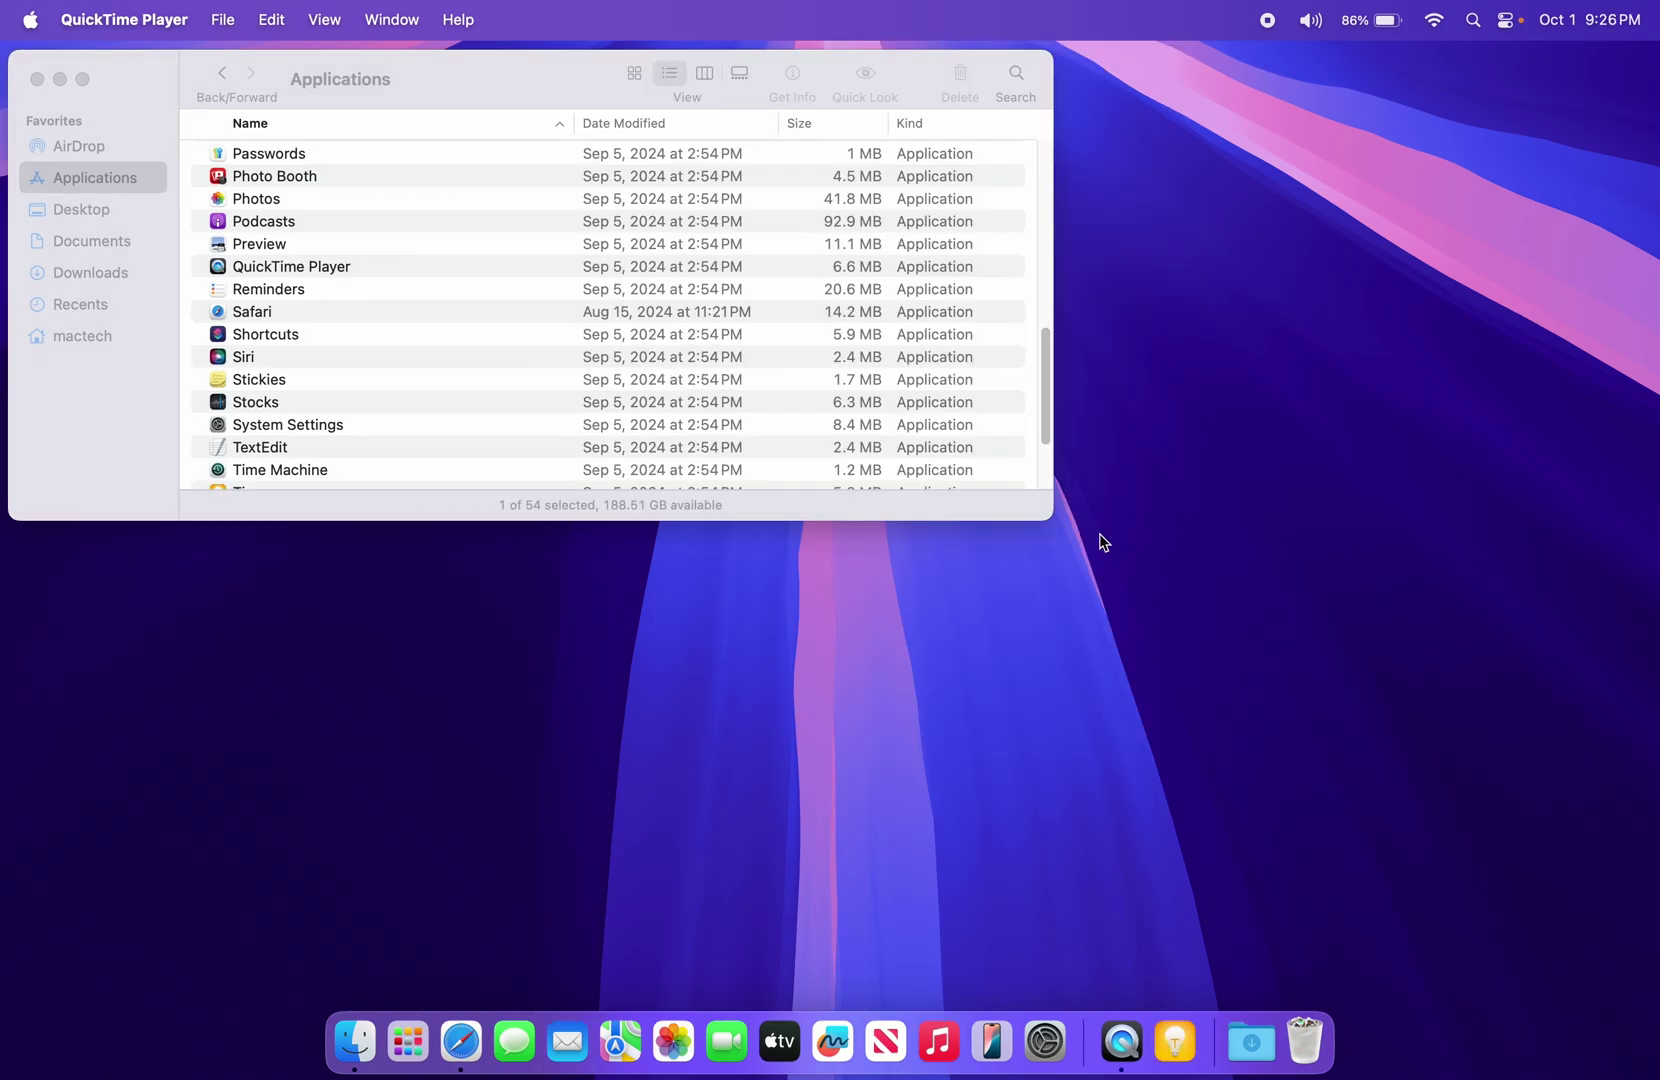
click(340, 160)
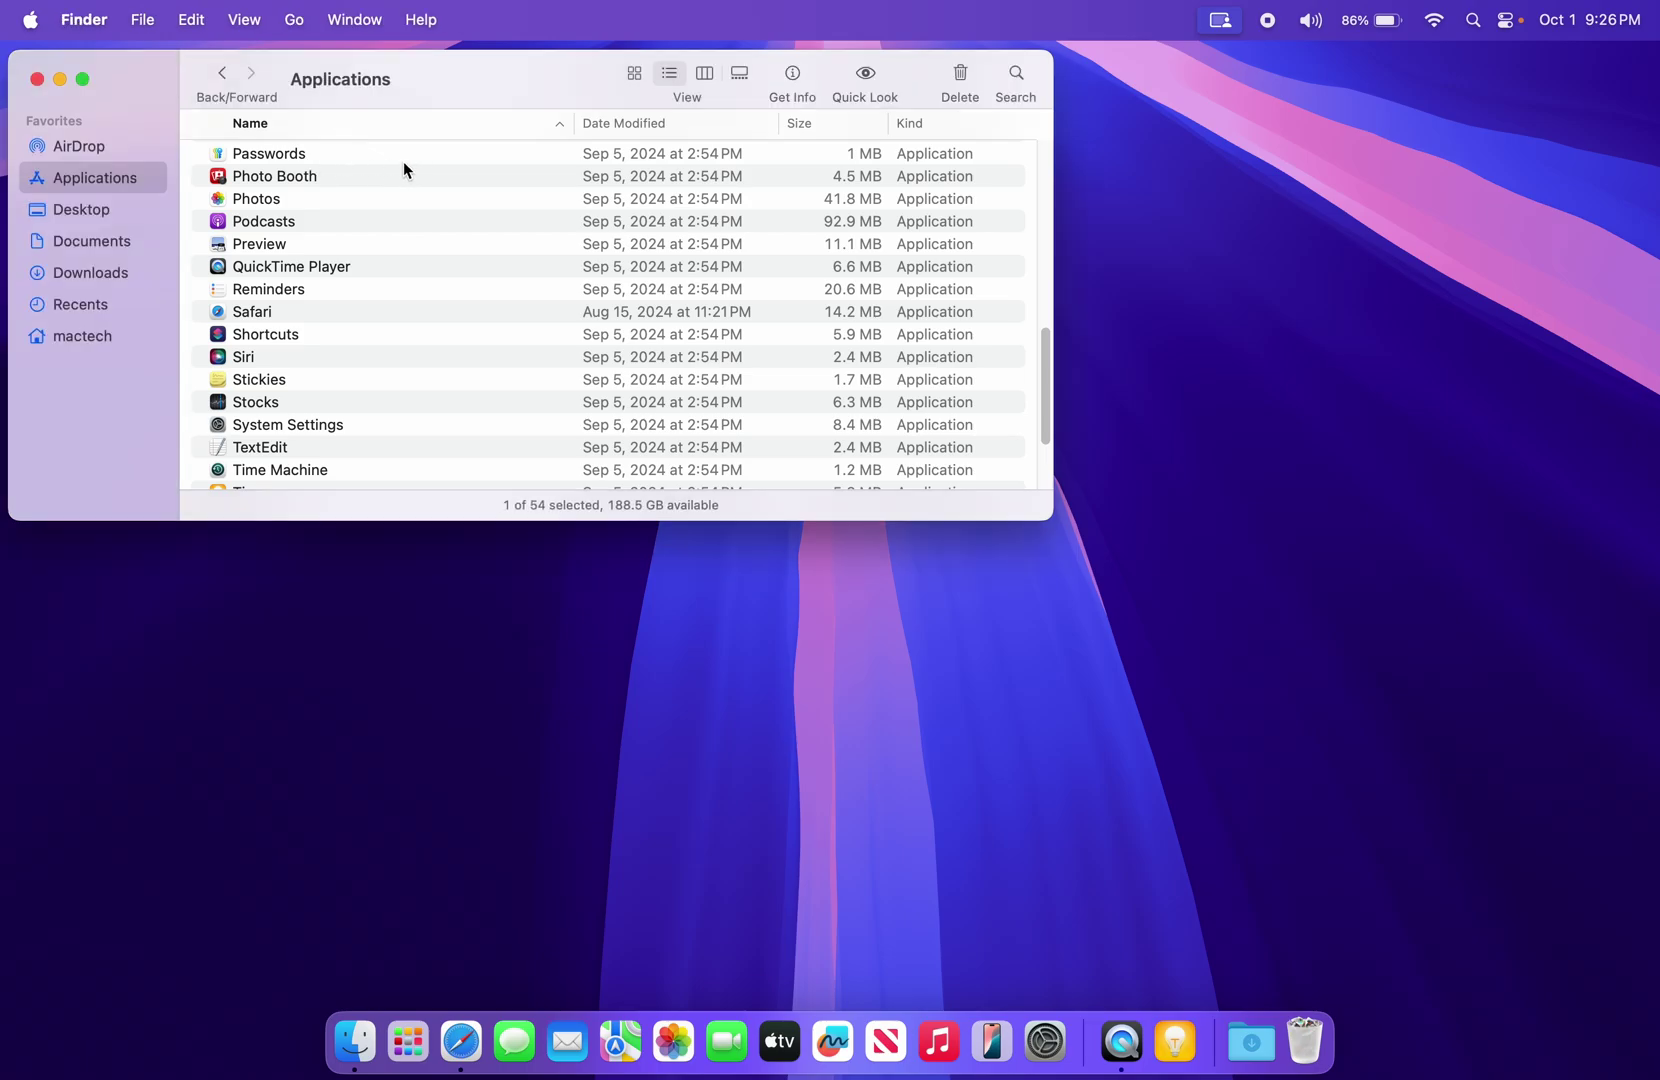
click(403, 161)
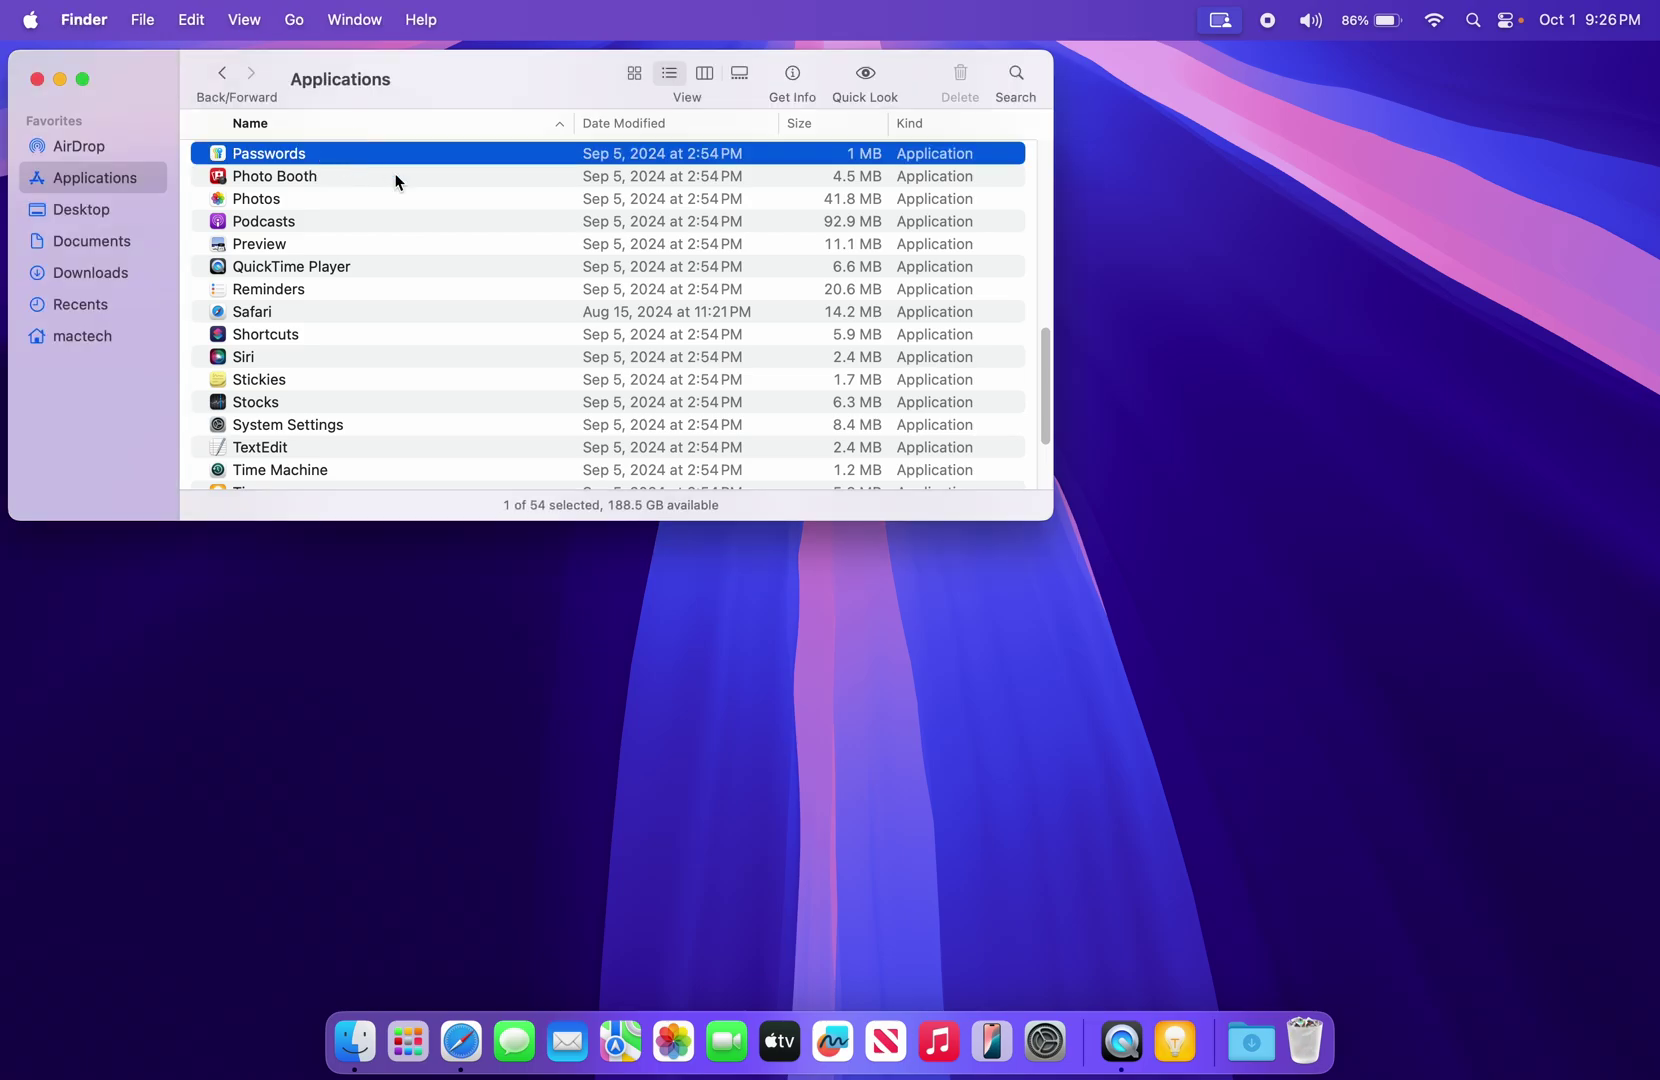
click(461, 1041)
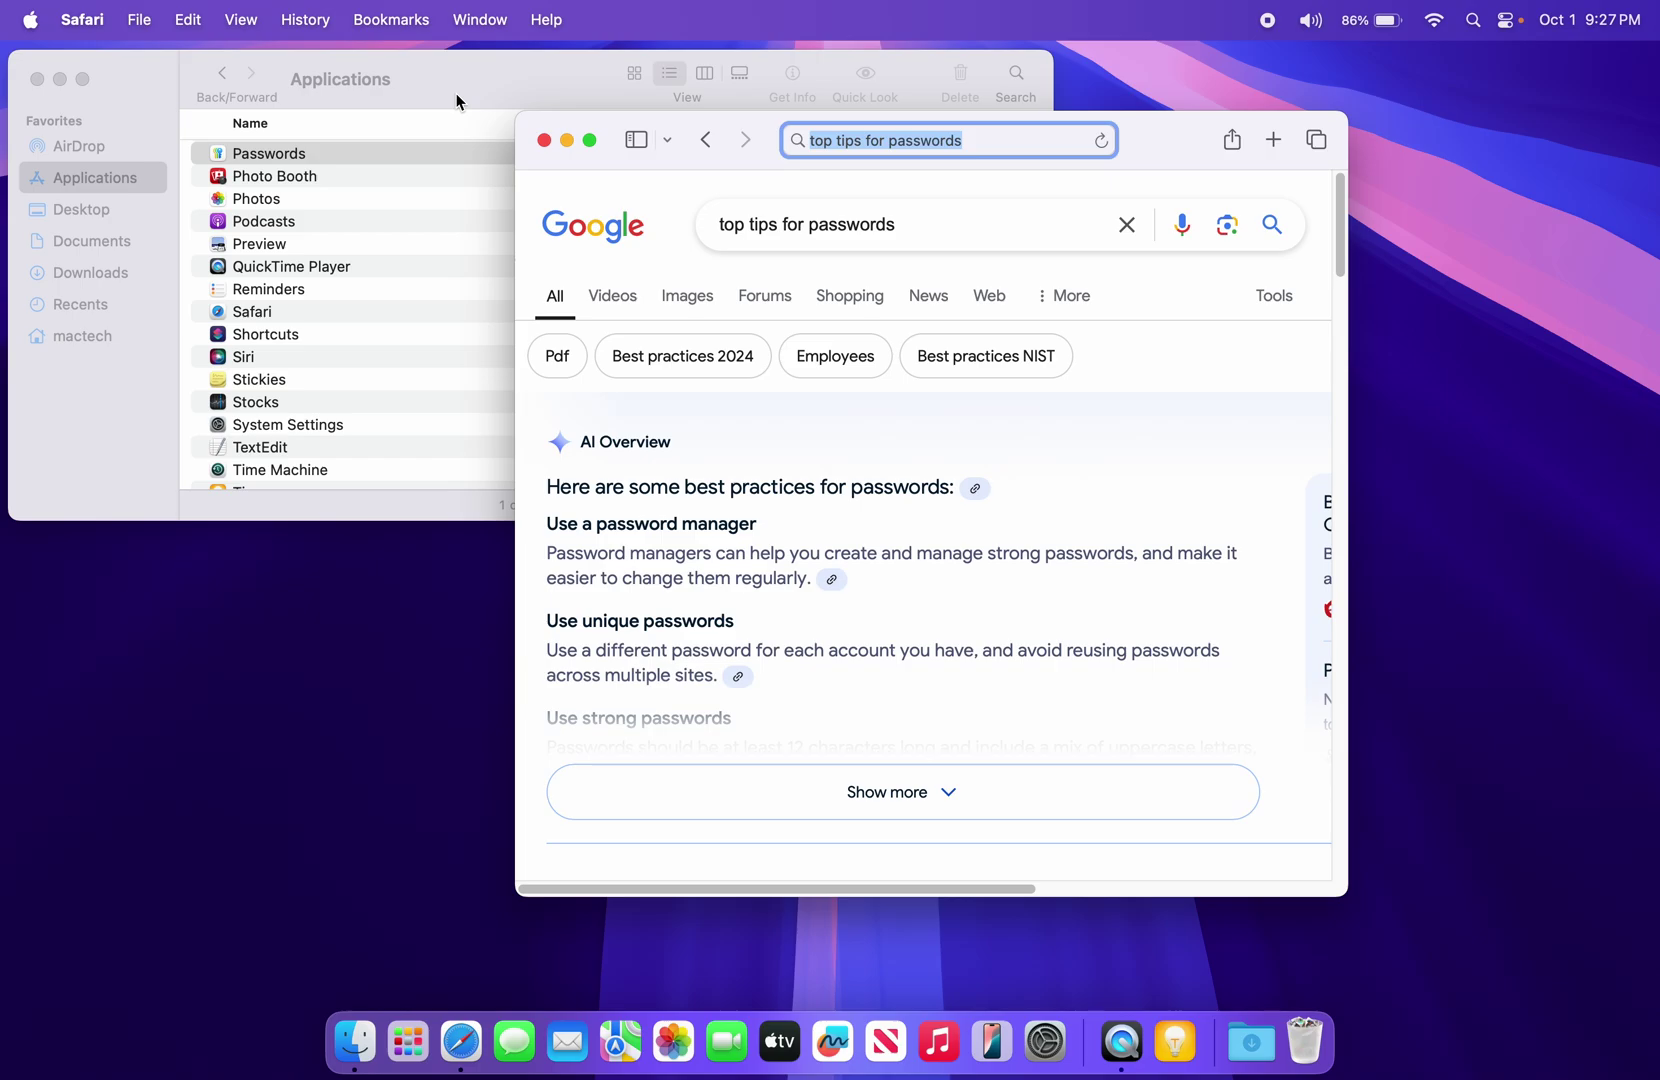
Launch Passwords from the Applications folder and unlock it with the Mac login password
click(298, 156)
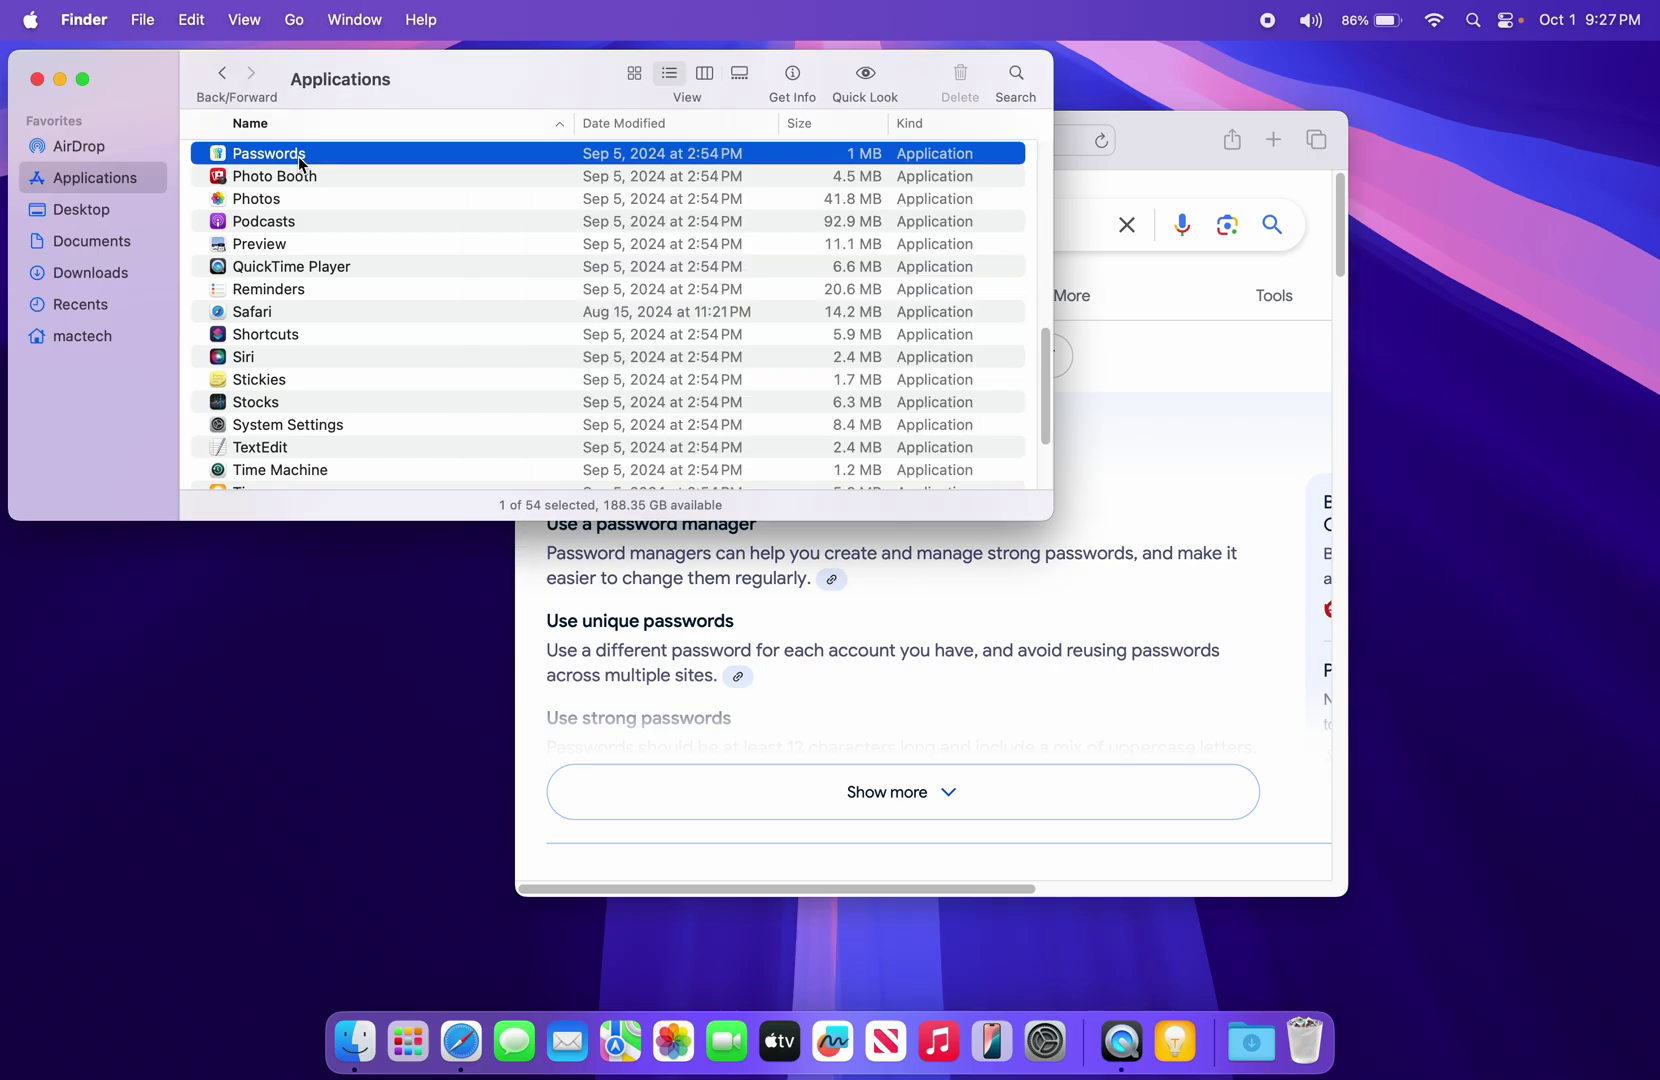
double_click(295, 154)
text(****)
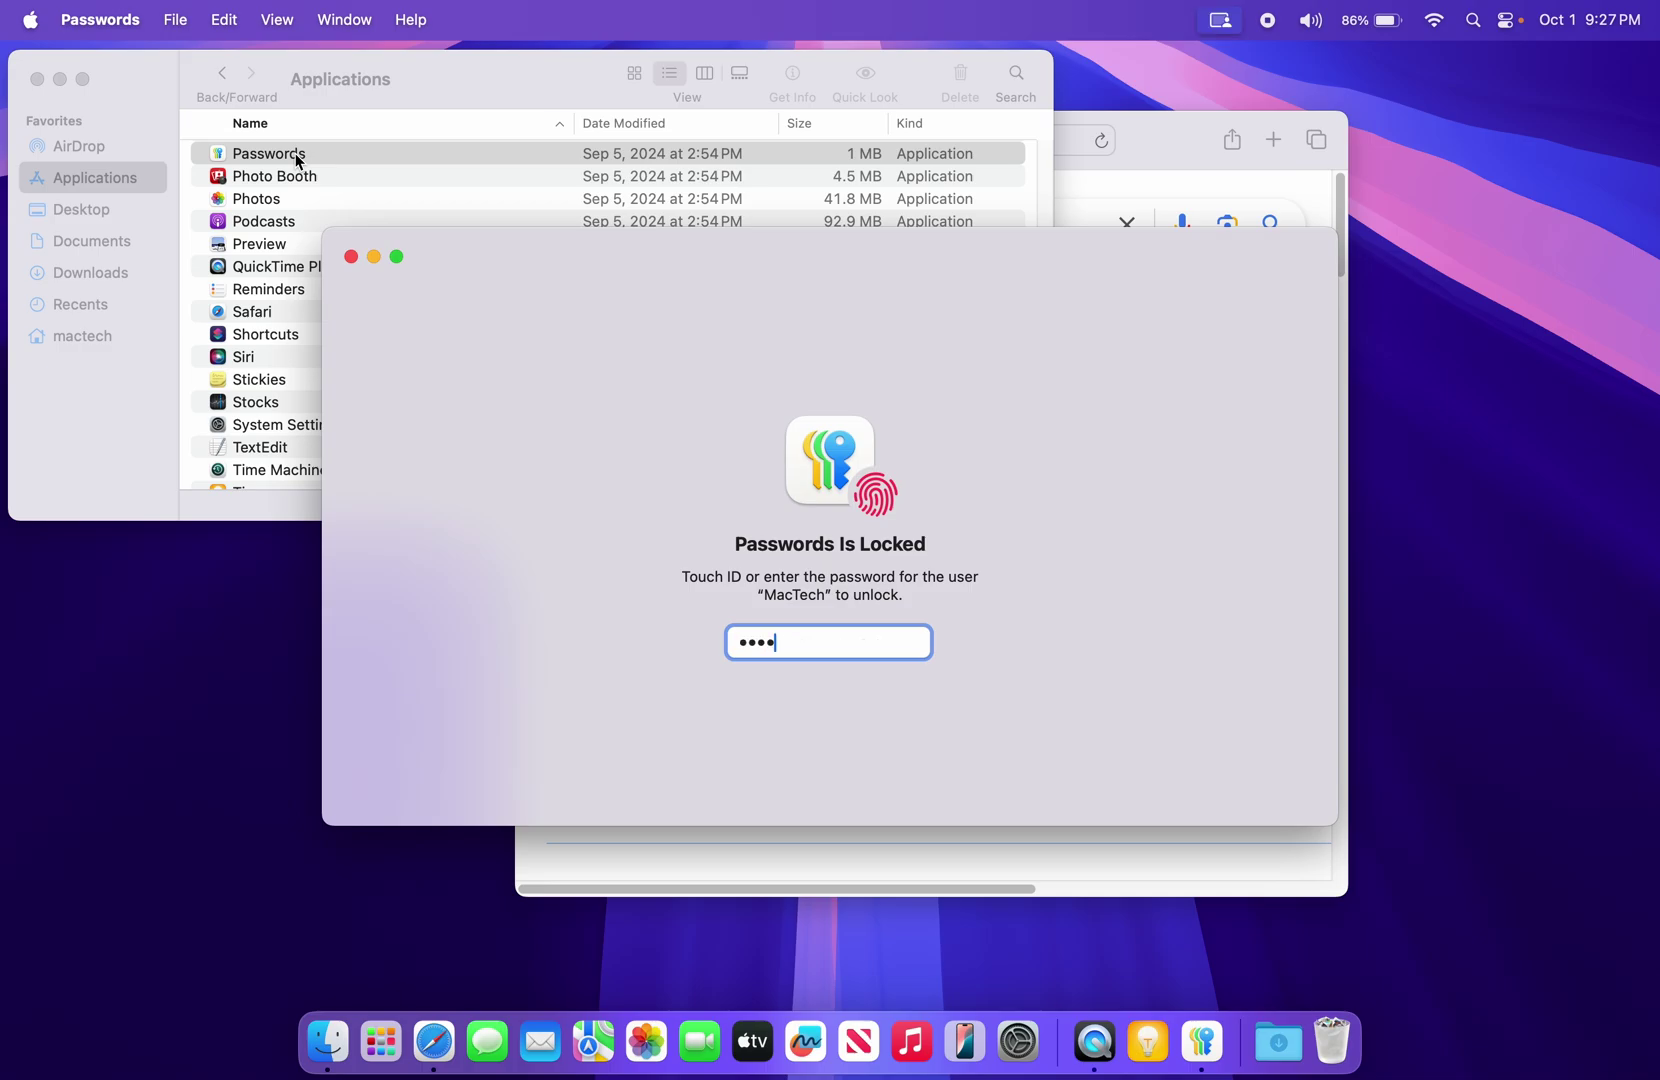
key(Return)
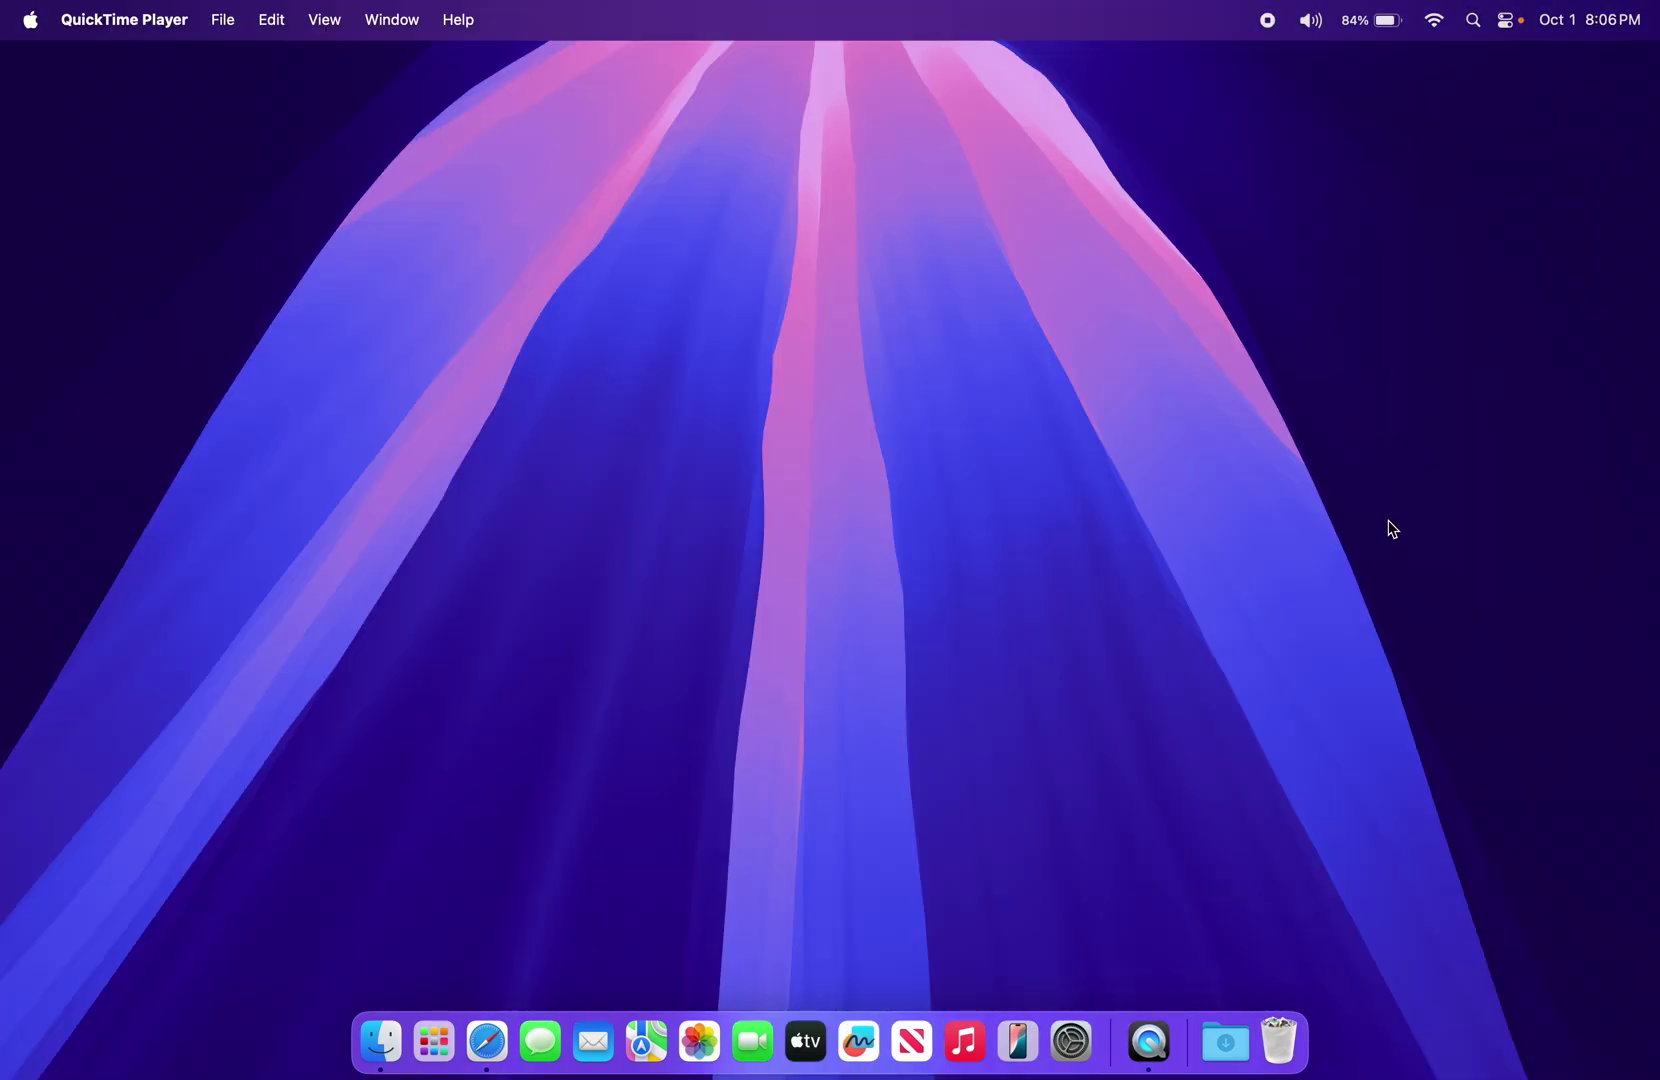
View the desktop widgets, then expand Focus in Control Center to list its modes
click(1592, 26)
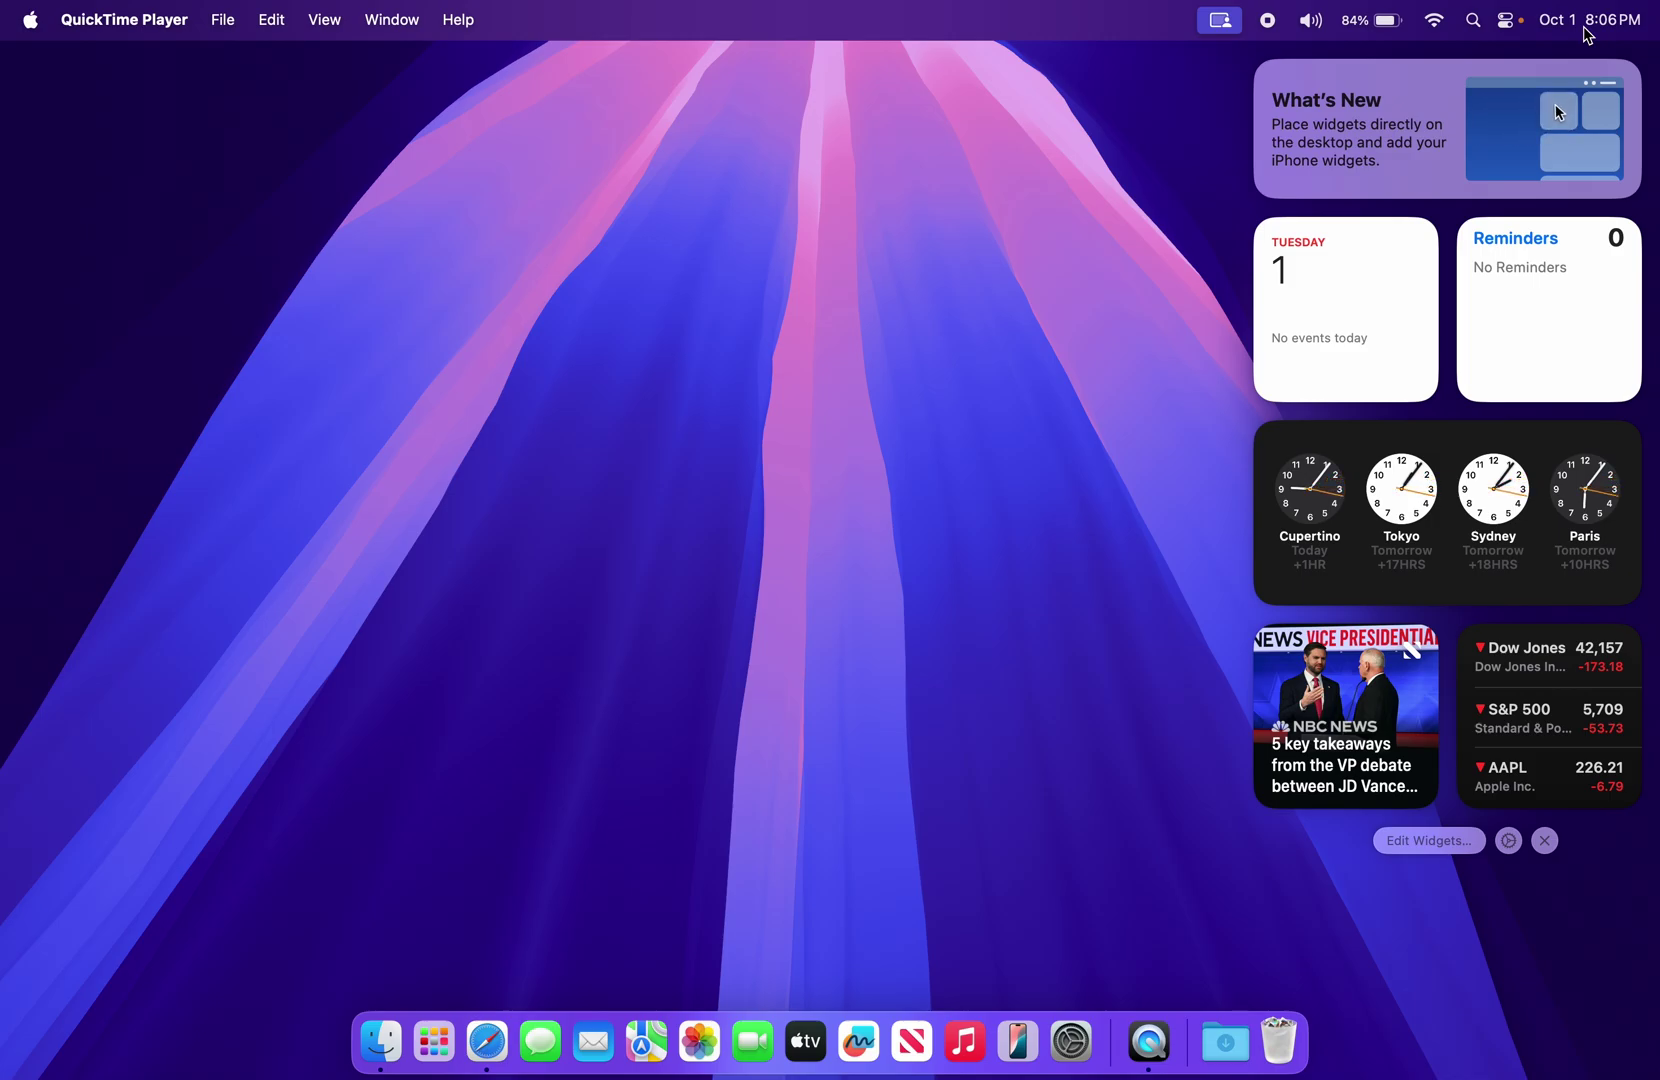
click(1507, 24)
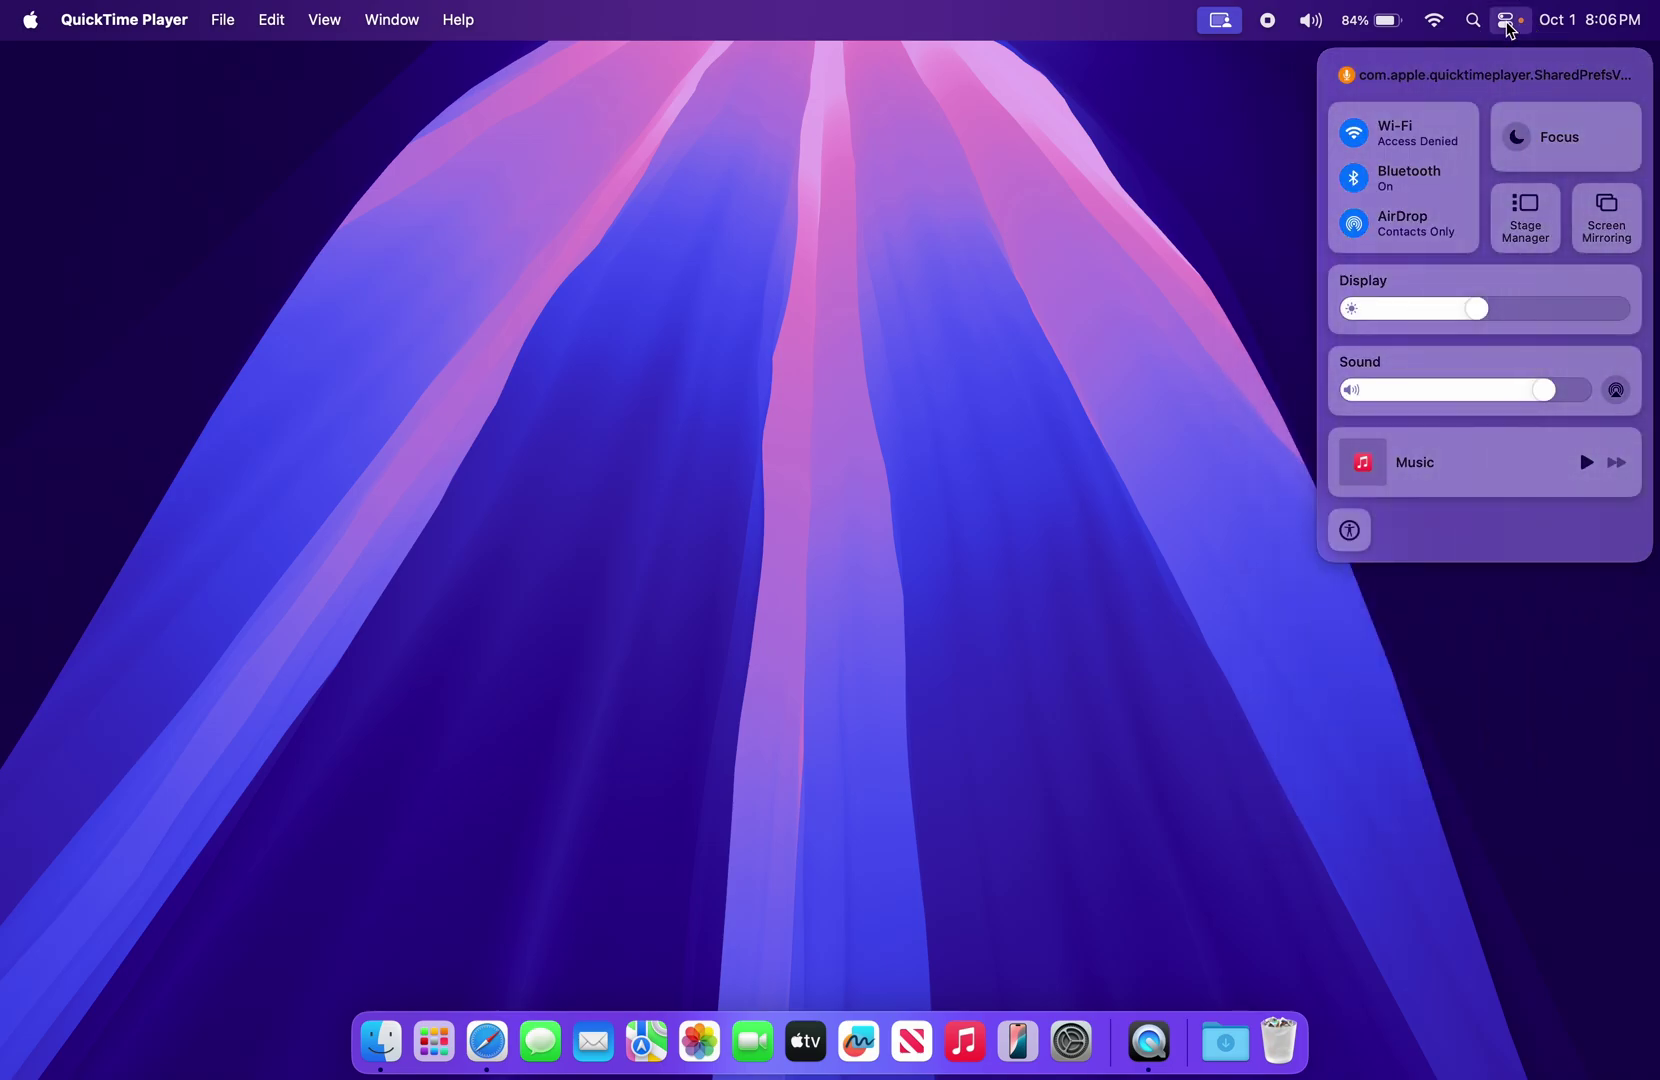
click(1627, 140)
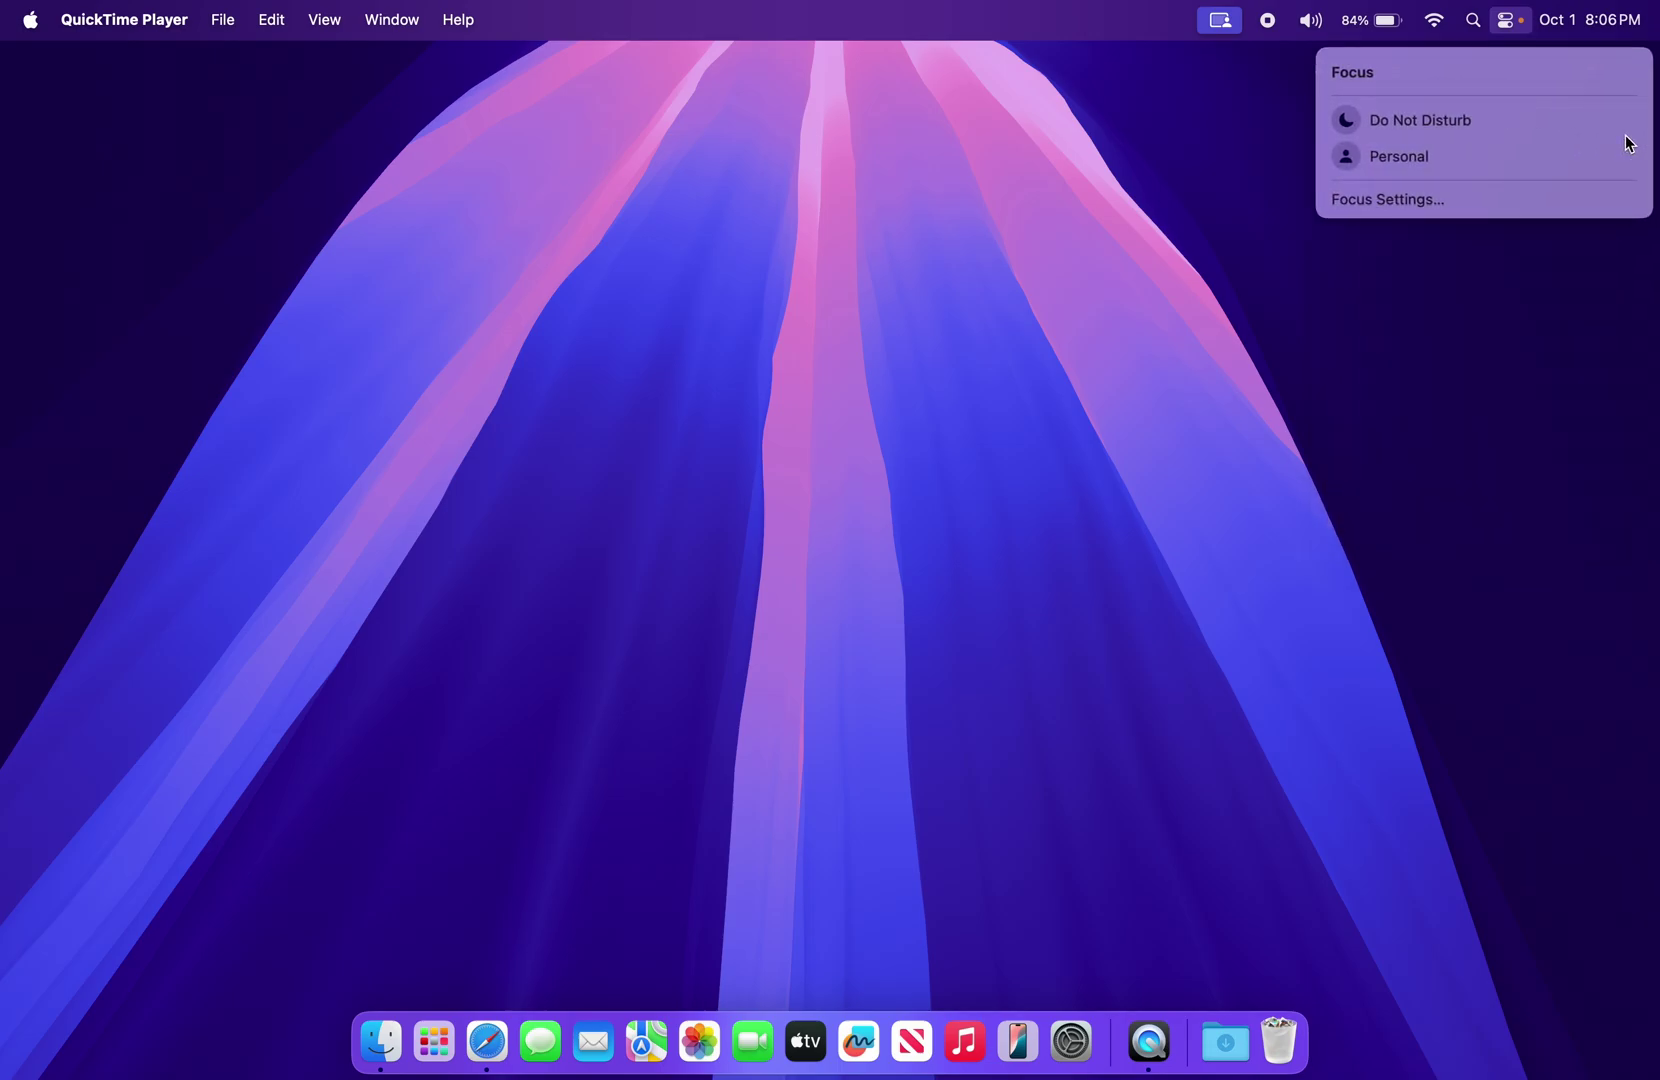
Add a new Work Focus in Focus Settings
click(1437, 200)
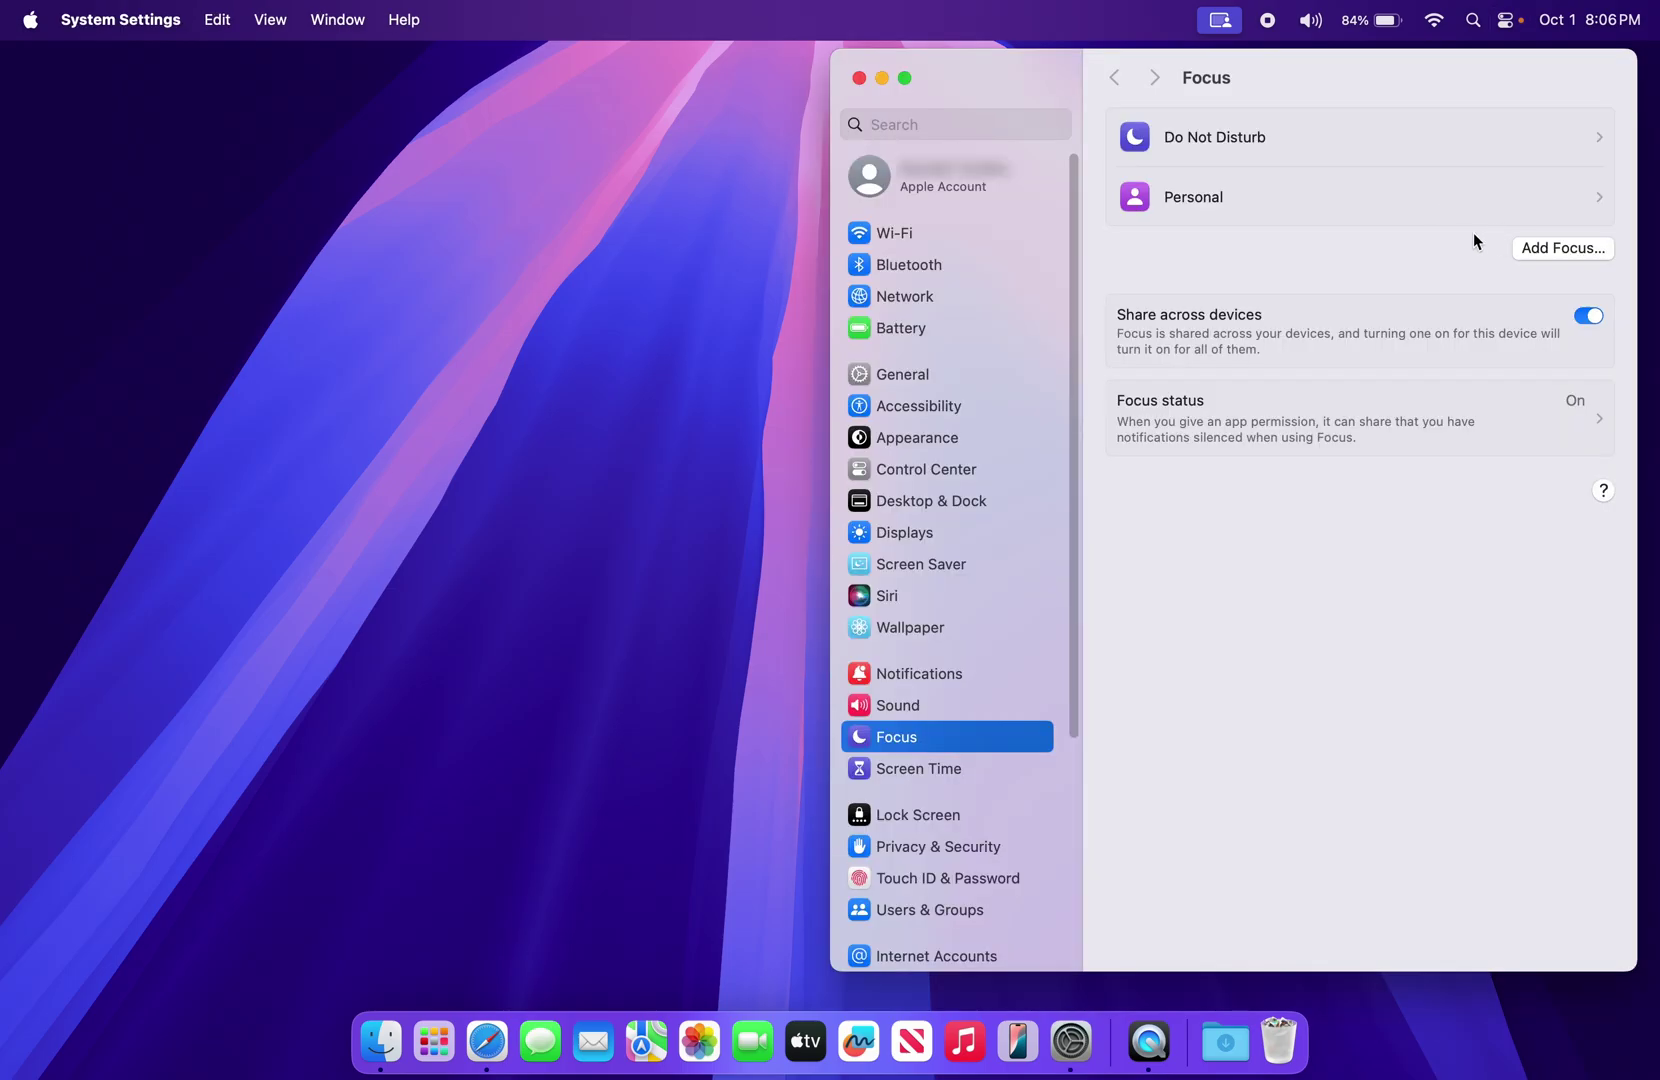
click(1557, 249)
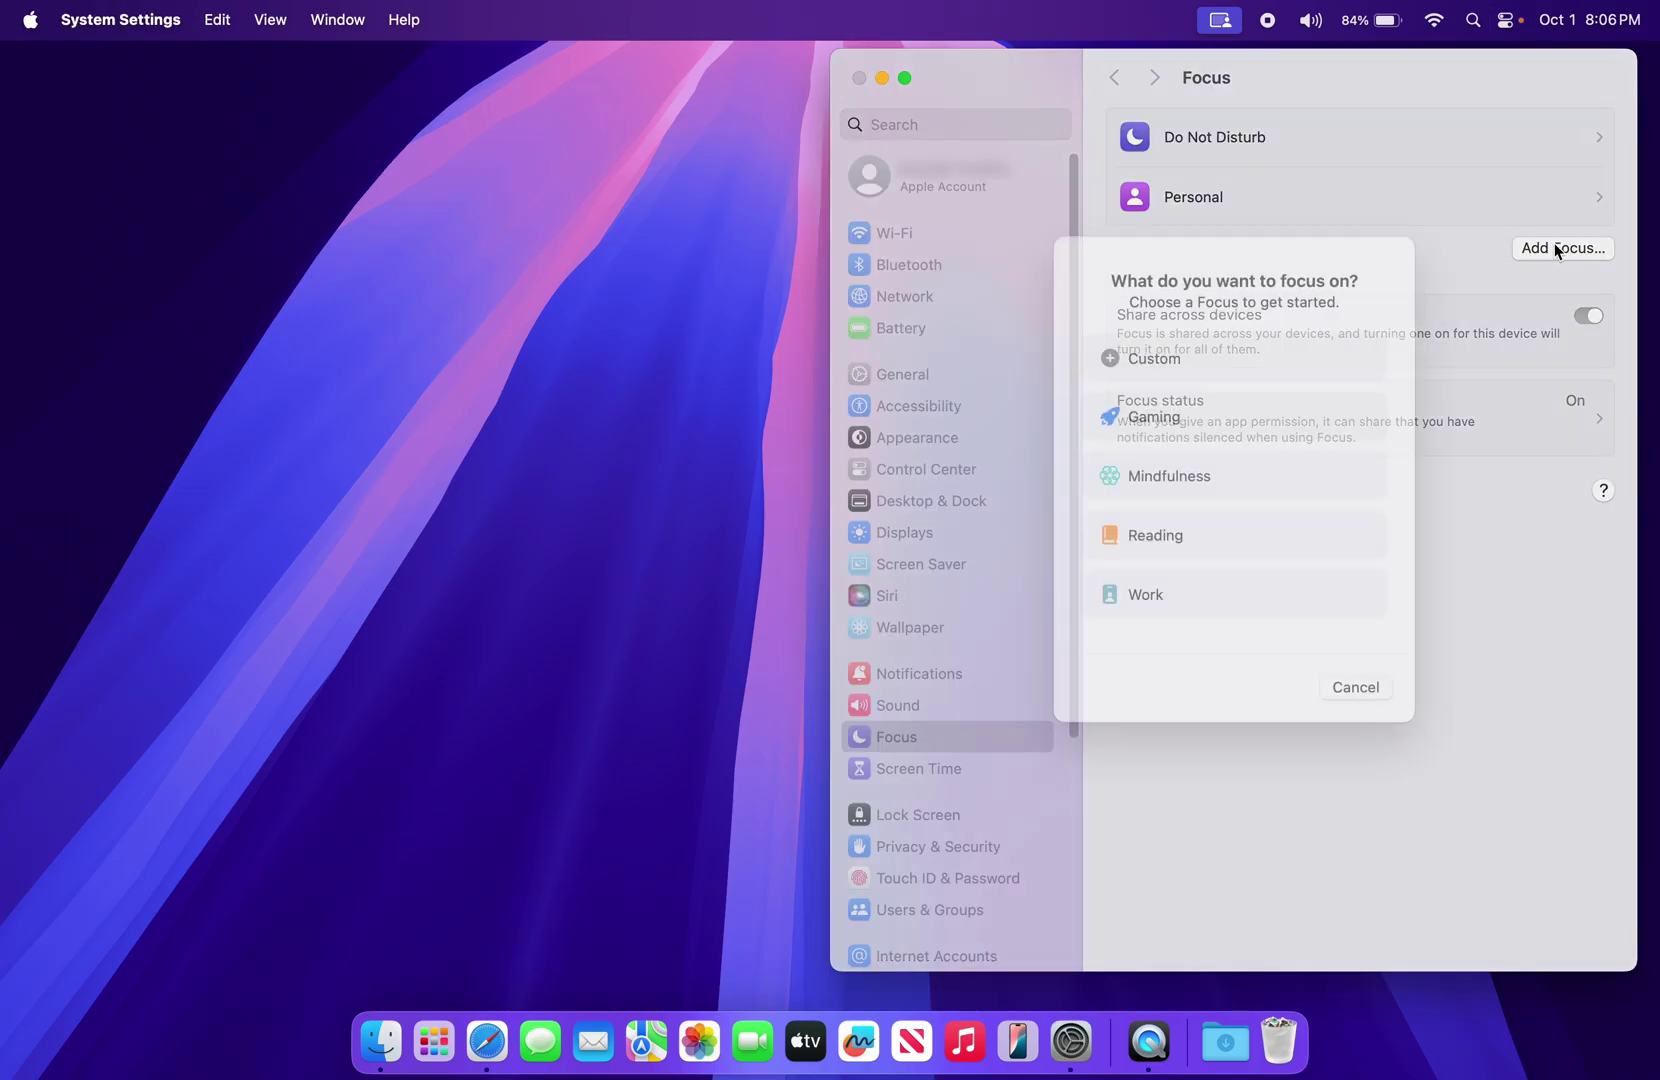
click(1150, 628)
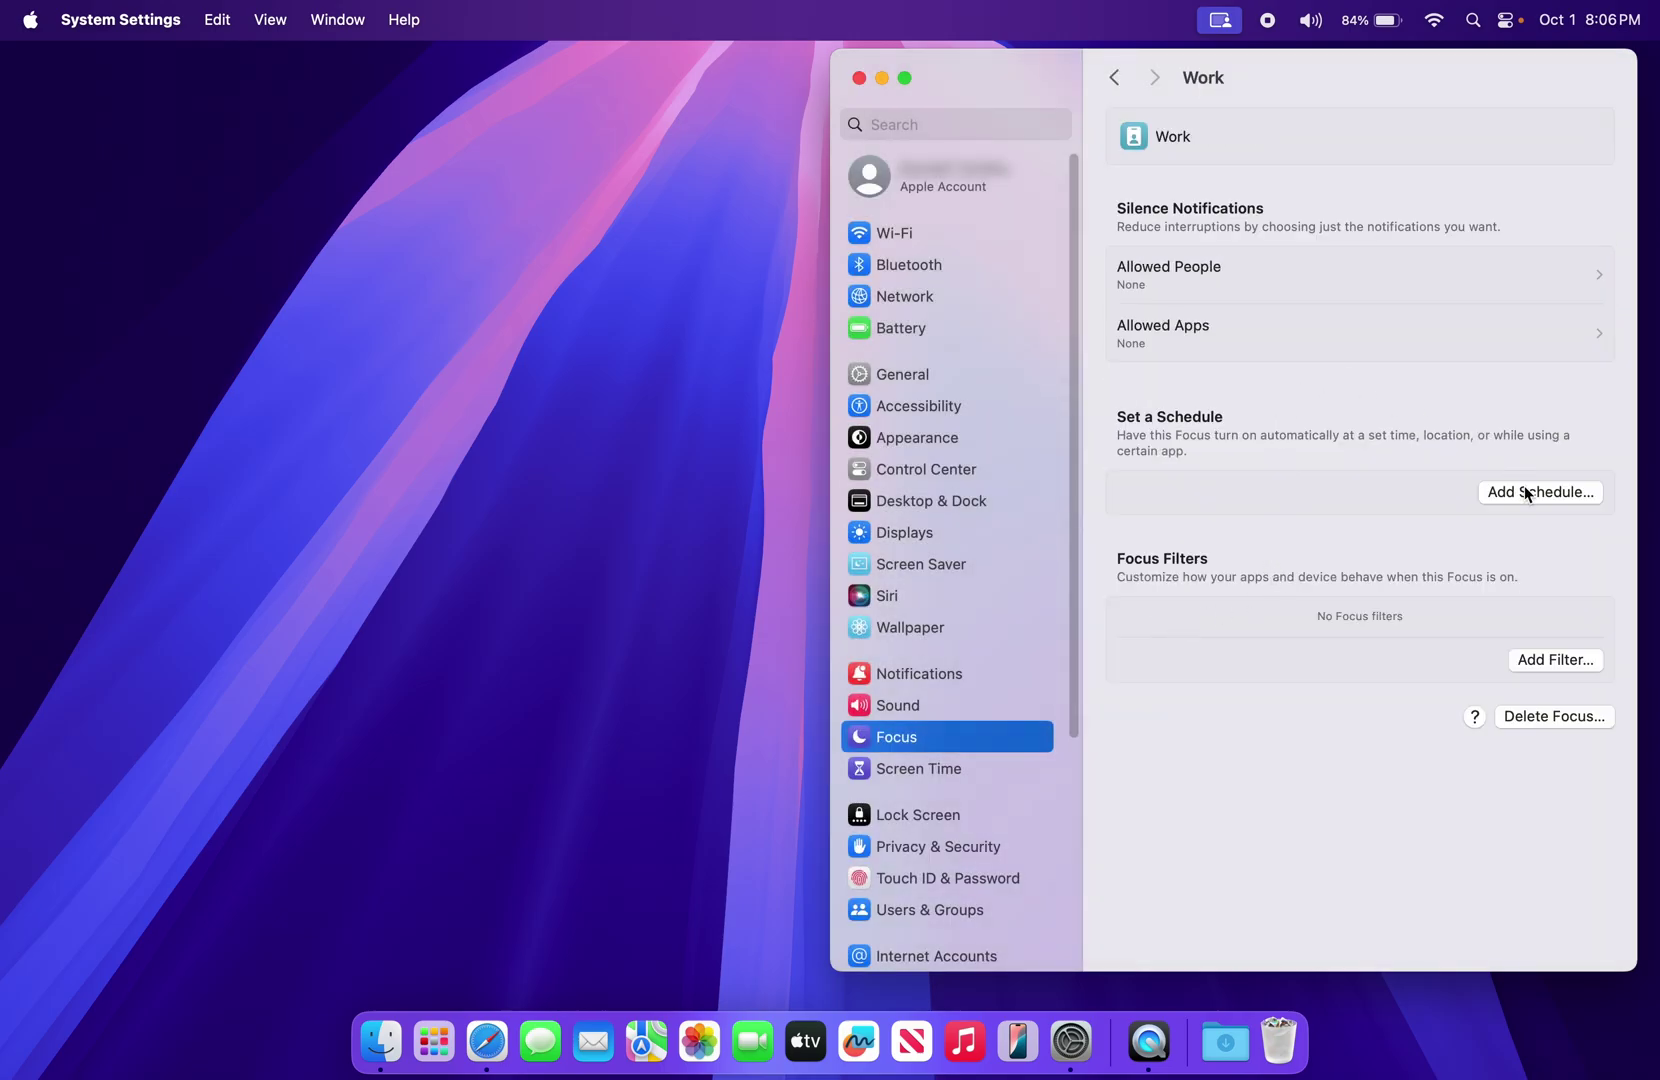
Schedule the Work Focus for 9:00 AM–4:00 PM on weekdays only
click(1525, 491)
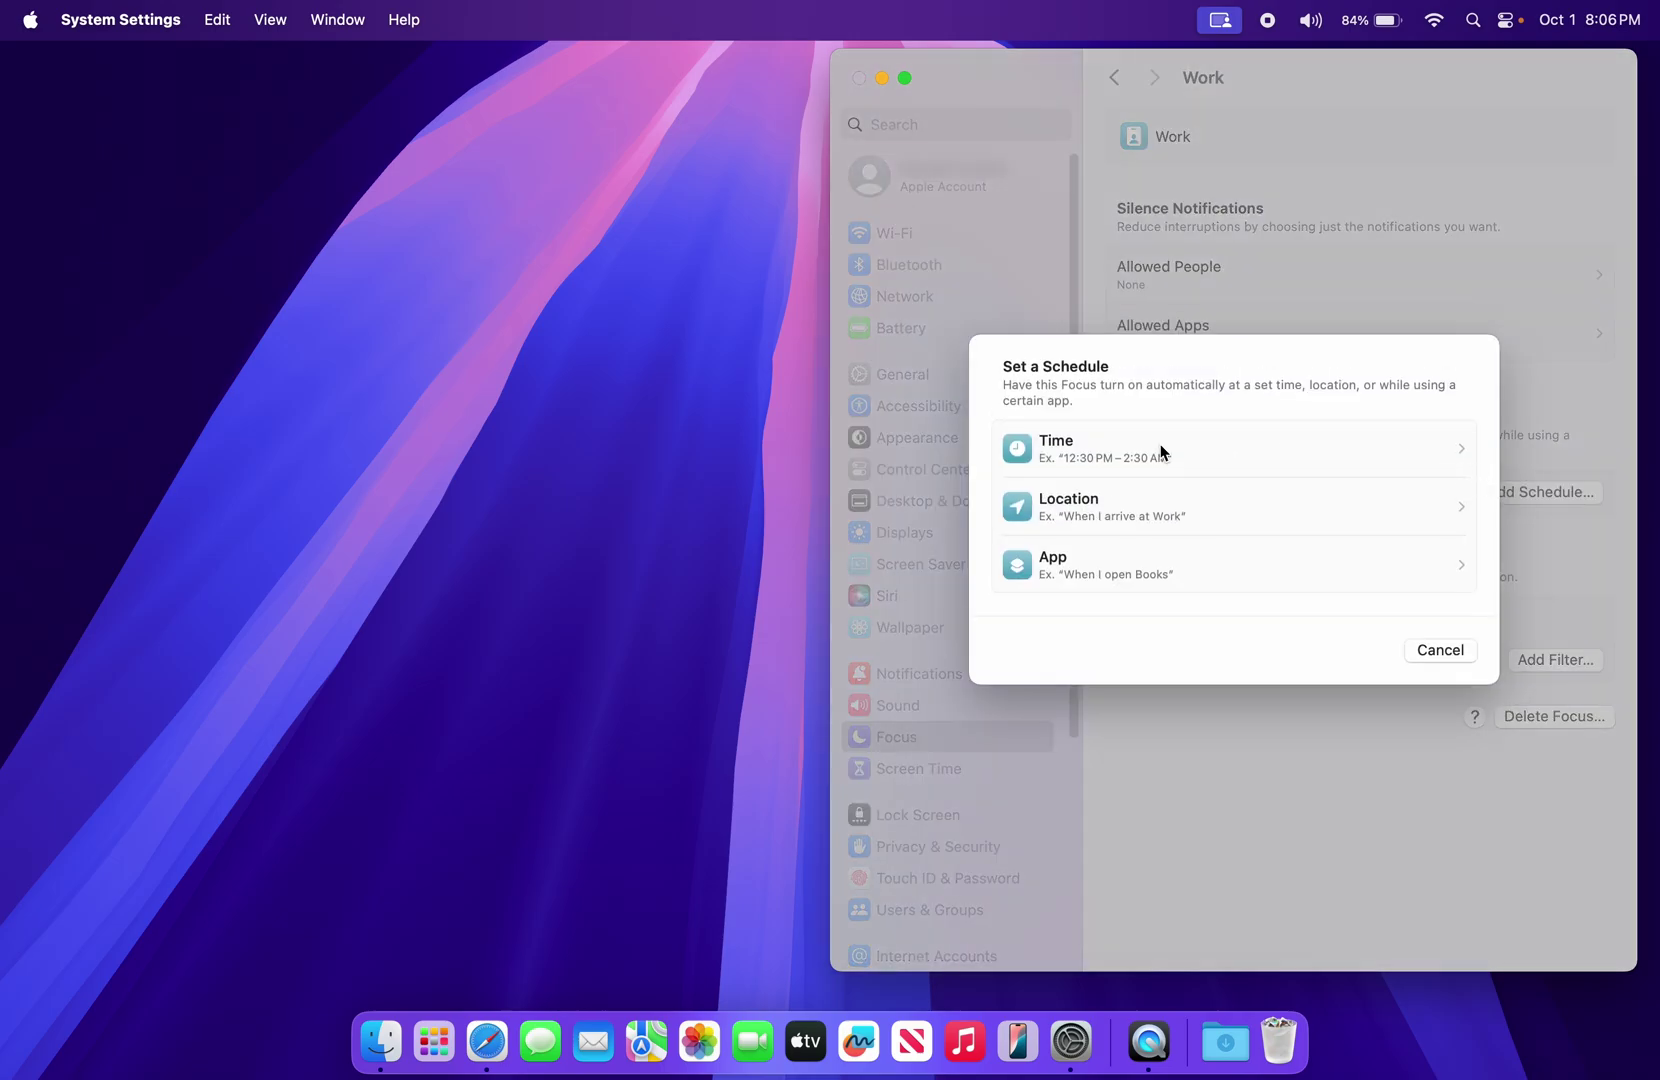
click(1160, 452)
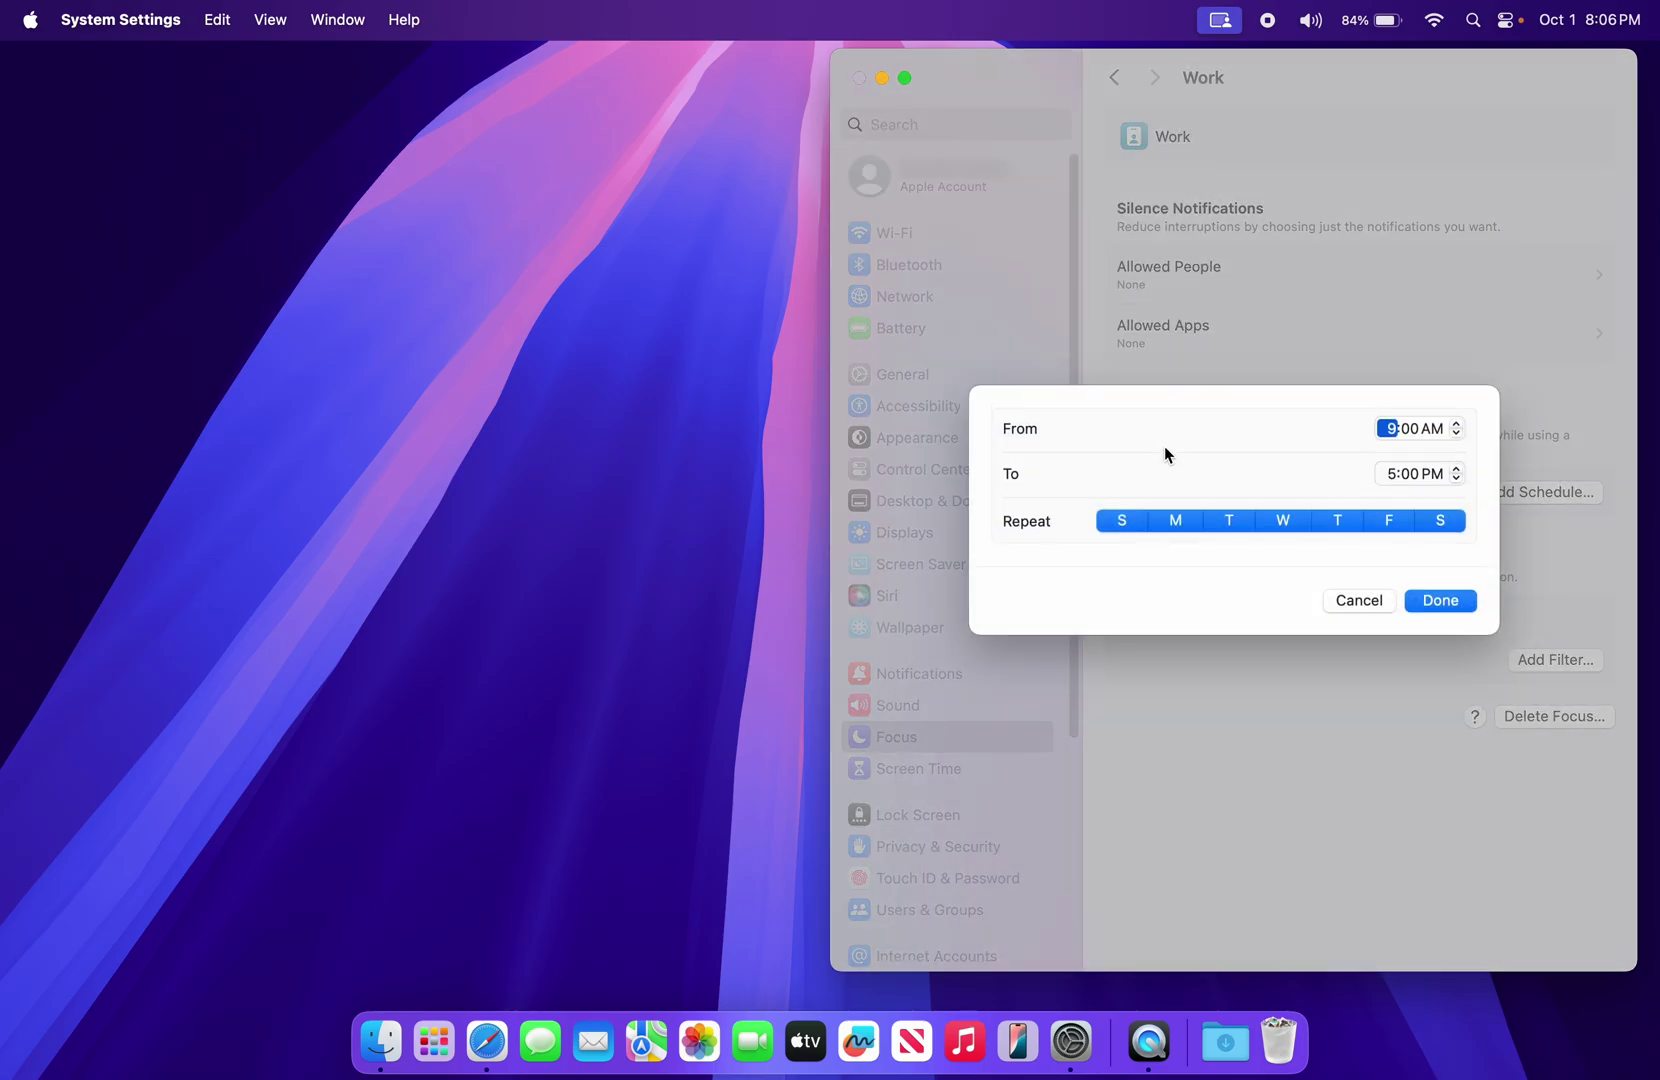
click(1438, 522)
click(1386, 476)
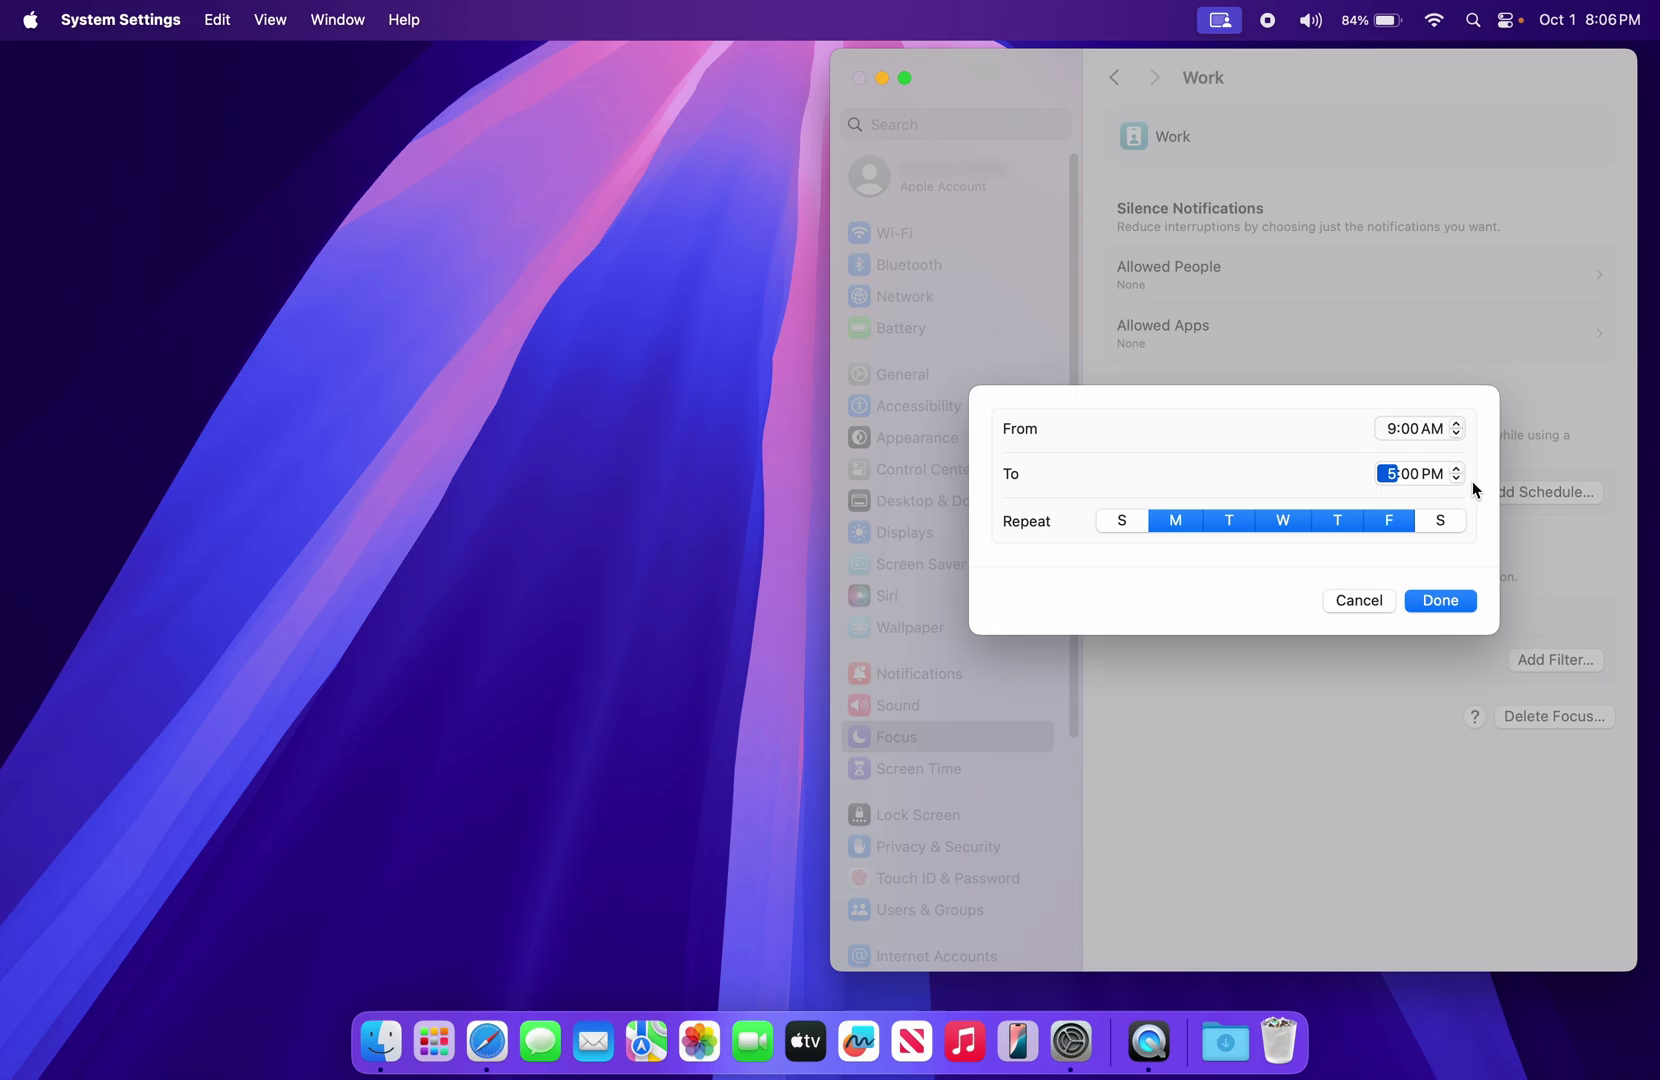
click(1456, 479)
click(1441, 602)
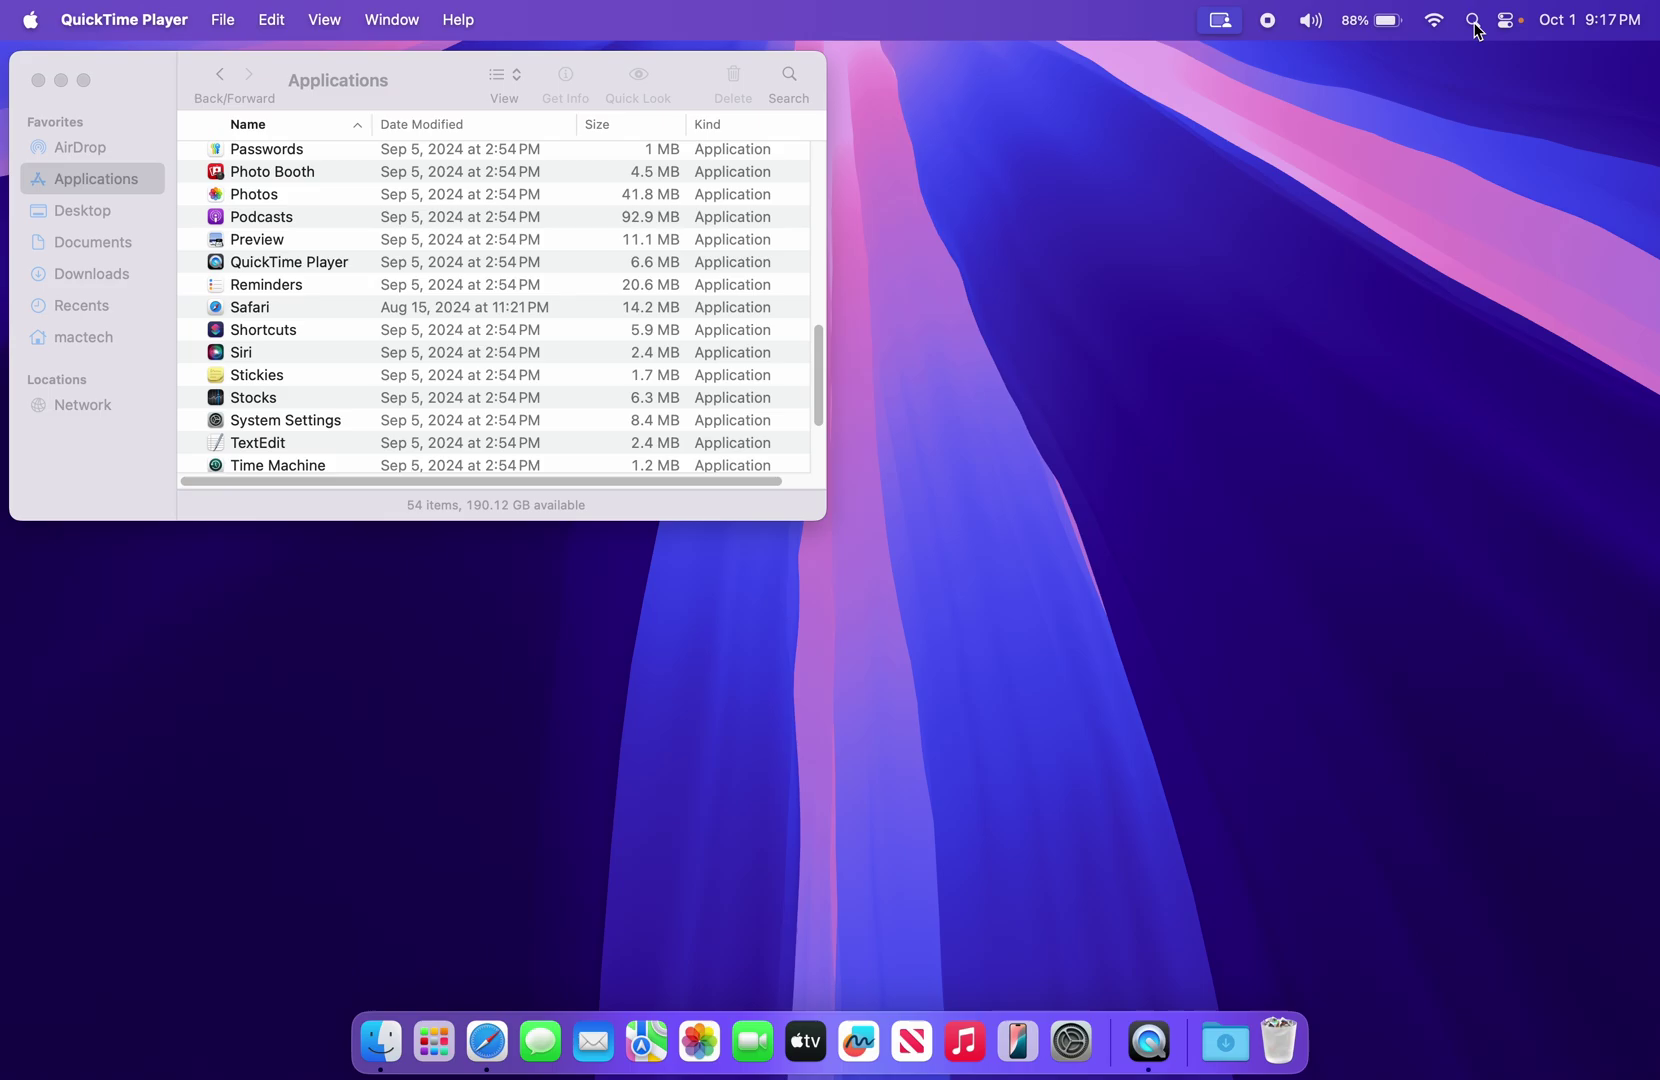
Launch the Tips app by searching 'tips' in Spotlight
click(1472, 21)
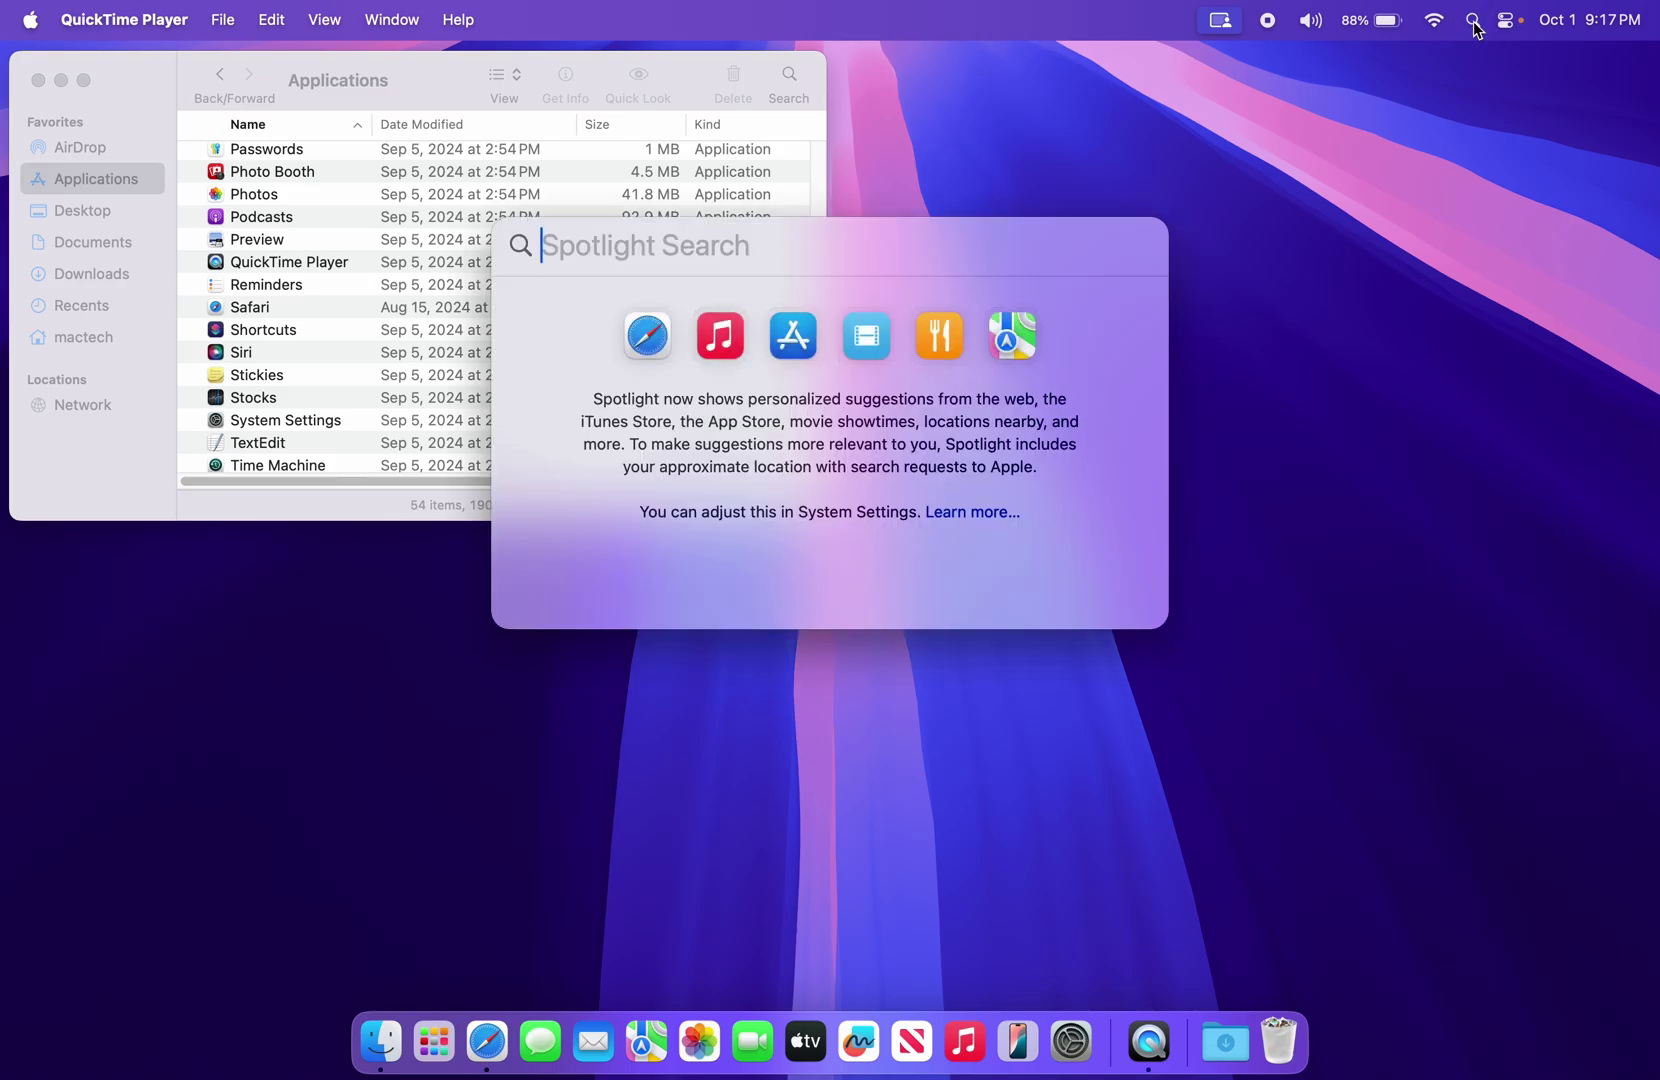
text(tips)
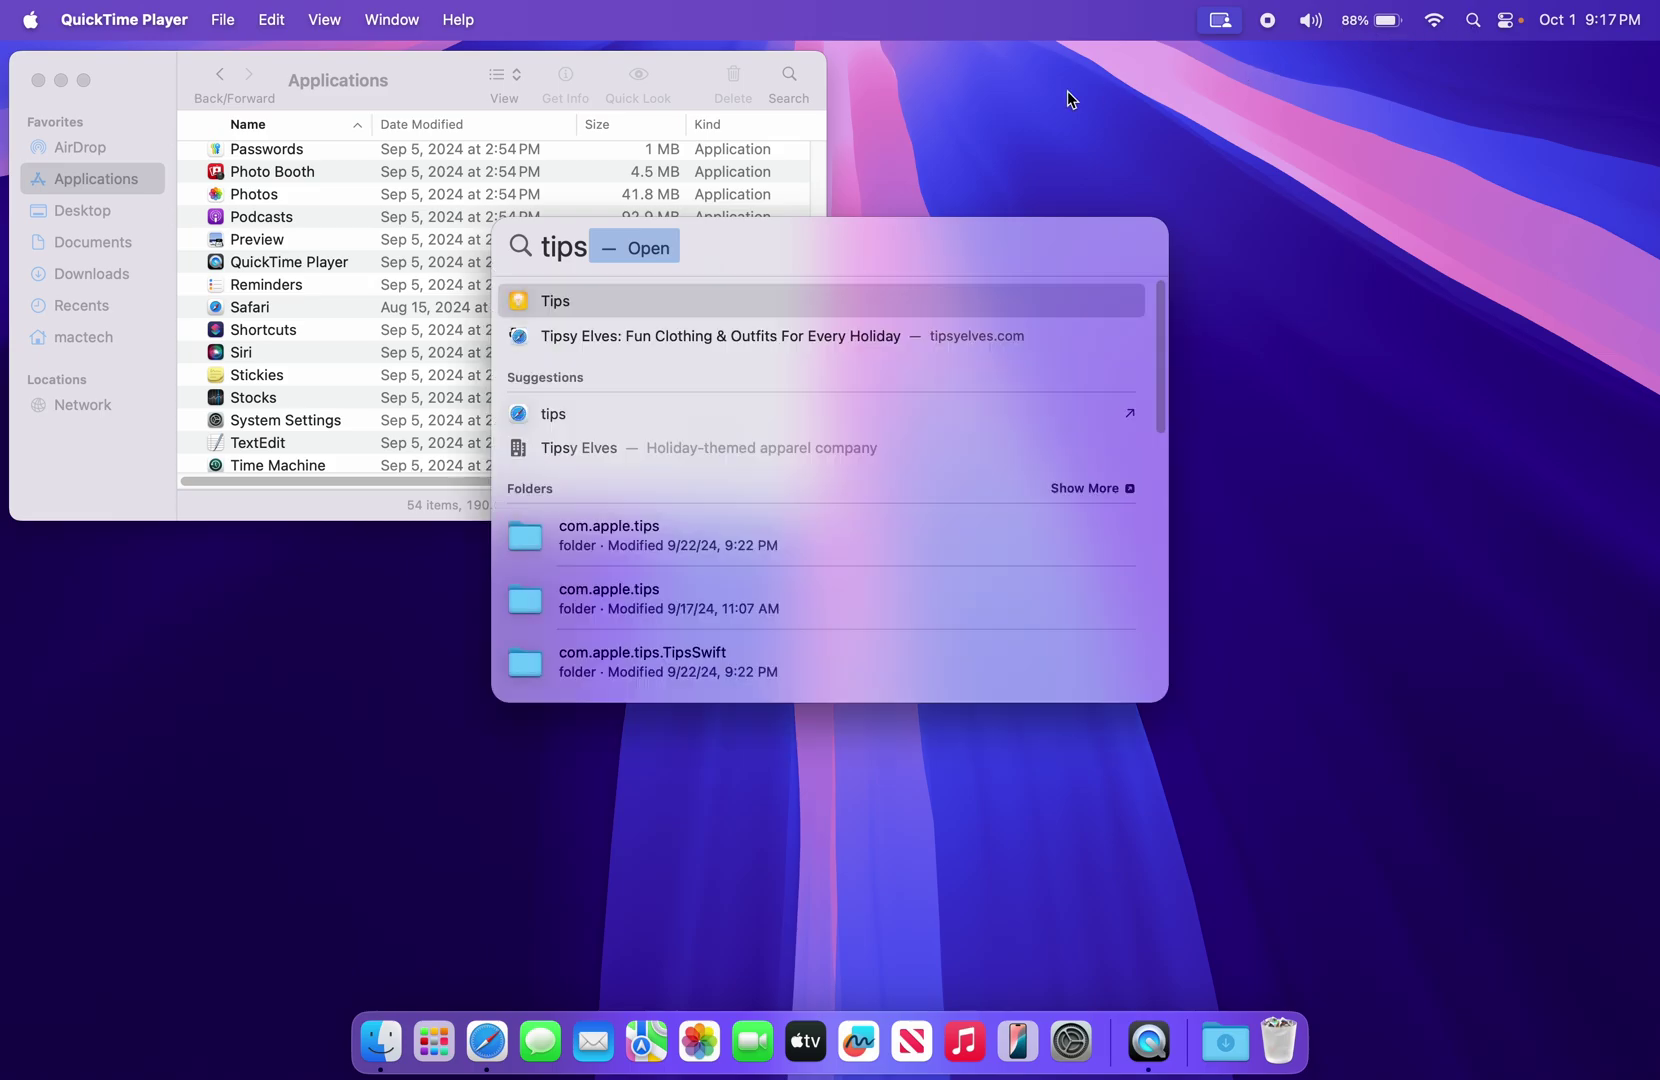
click(521, 303)
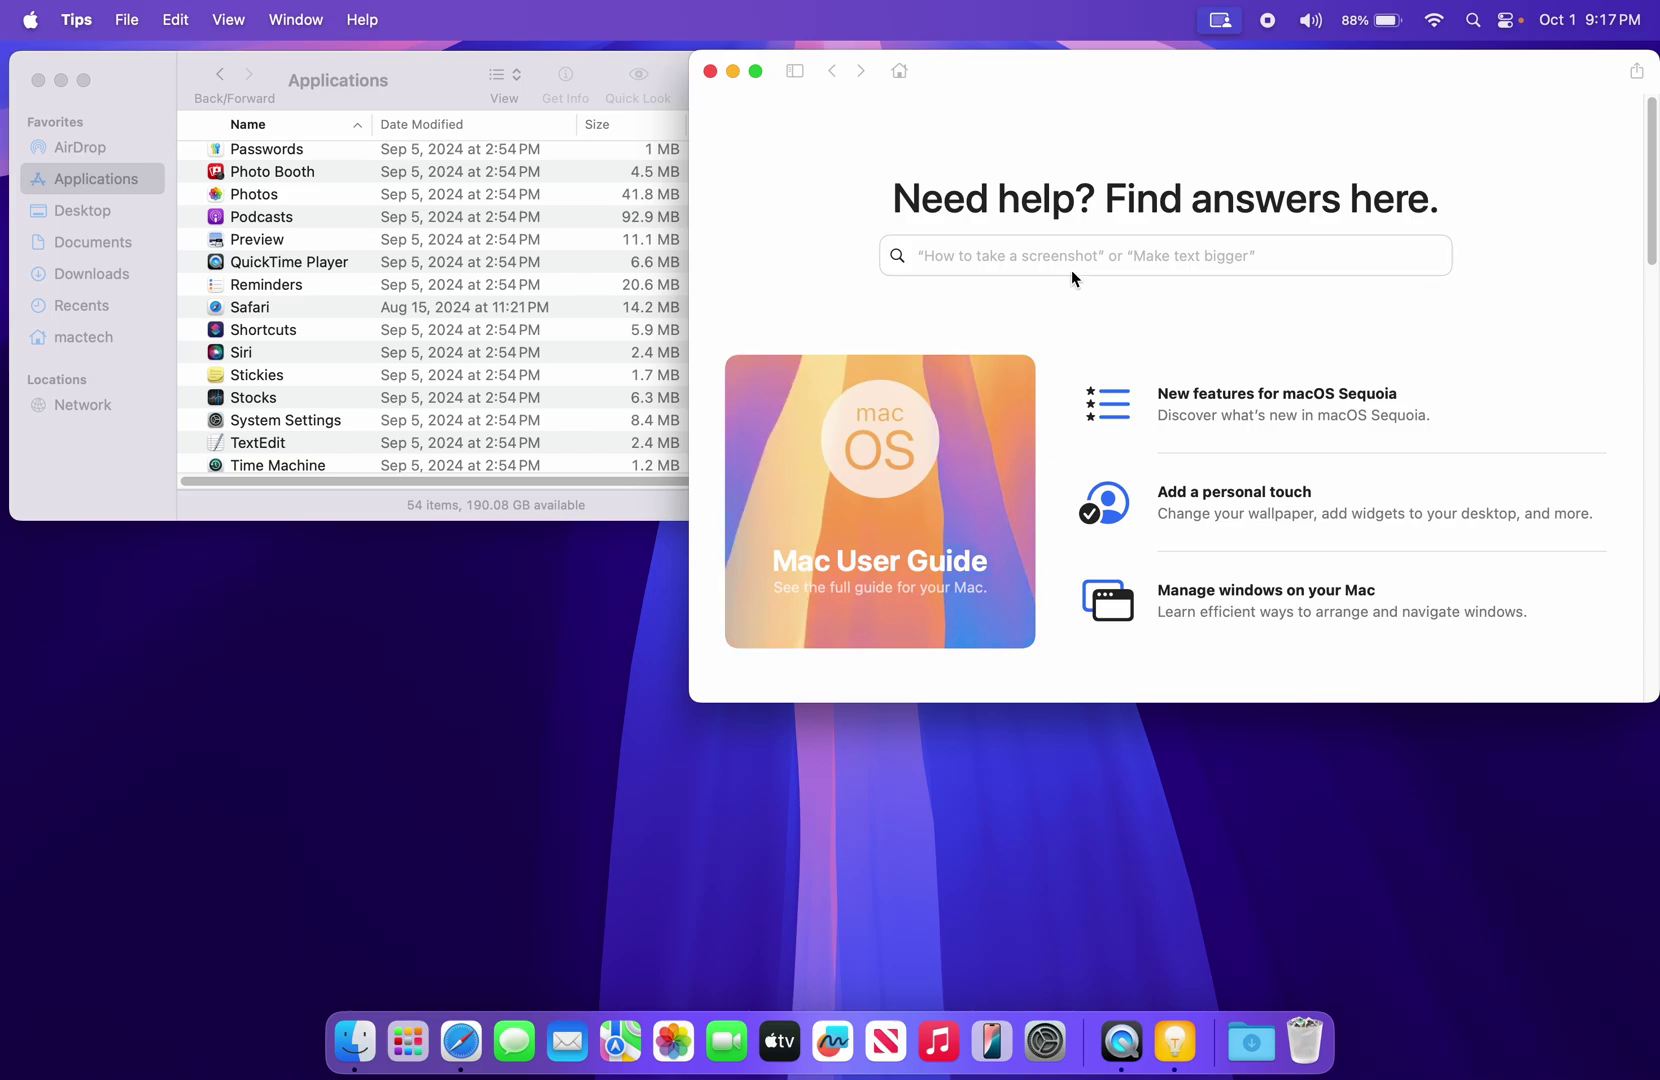
Scroll through the Tips and User Guides sections down to Your Devices
scroll(1066, 293, down, 6)
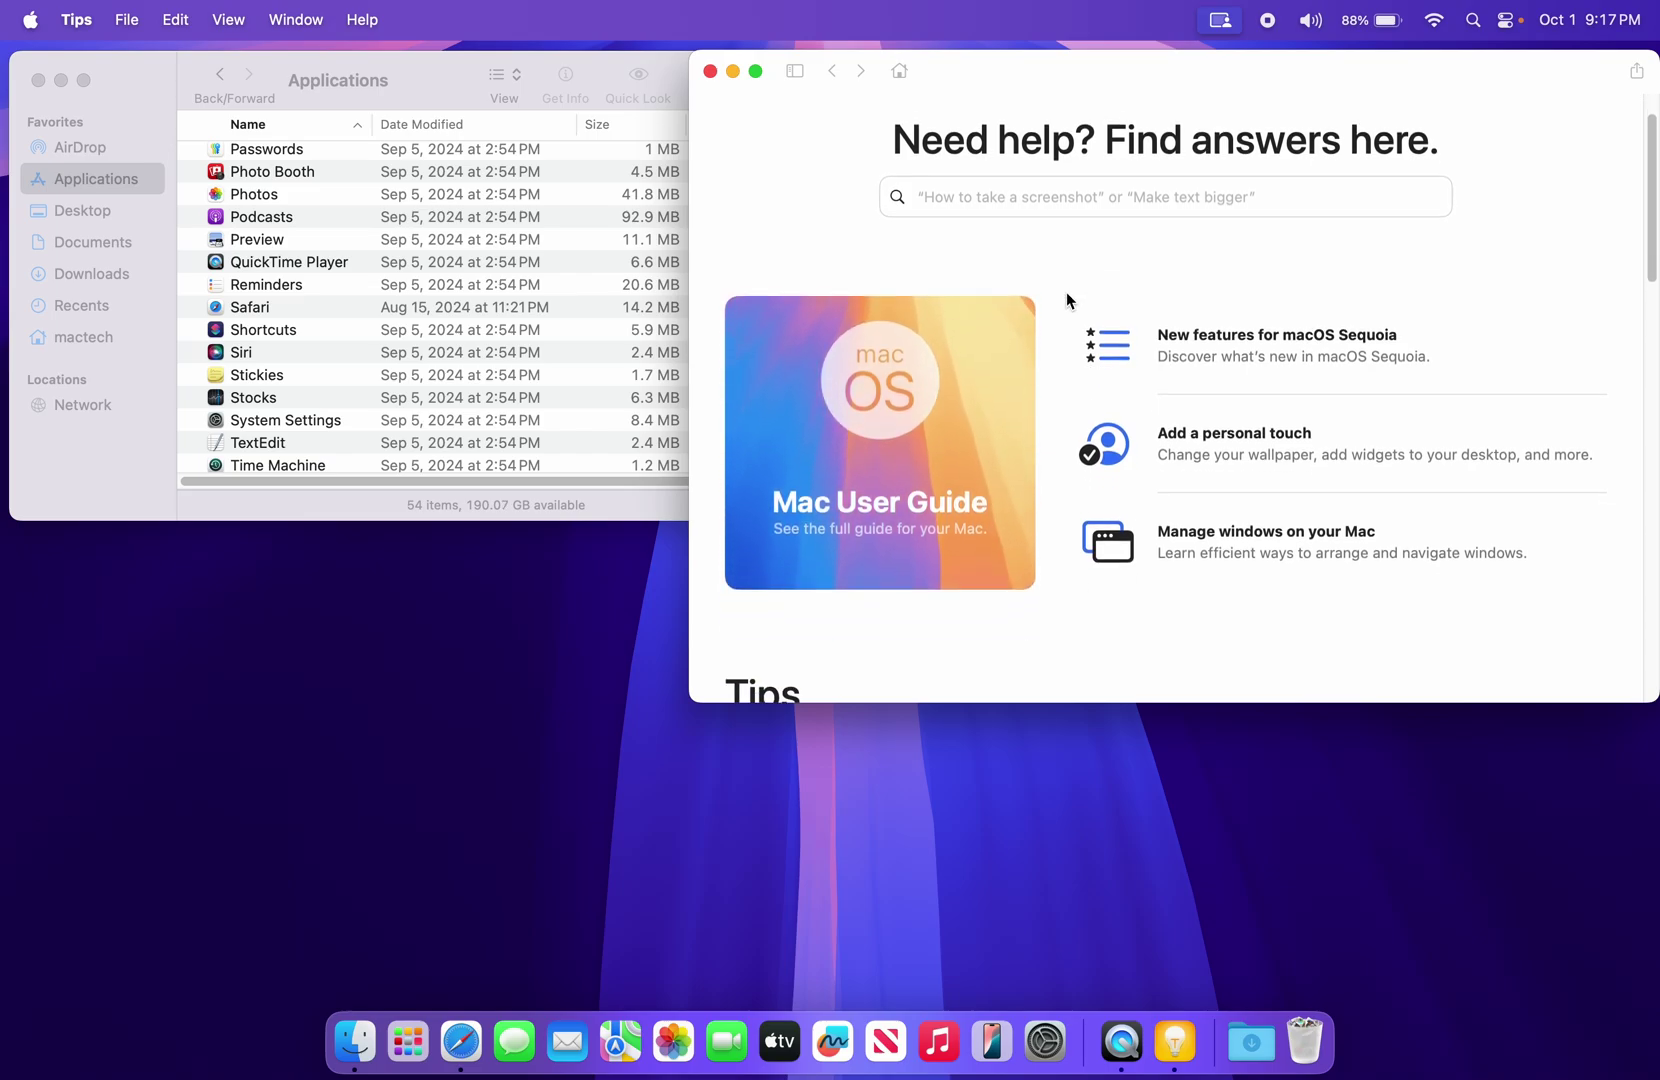
scroll(1066, 300, down, 3)
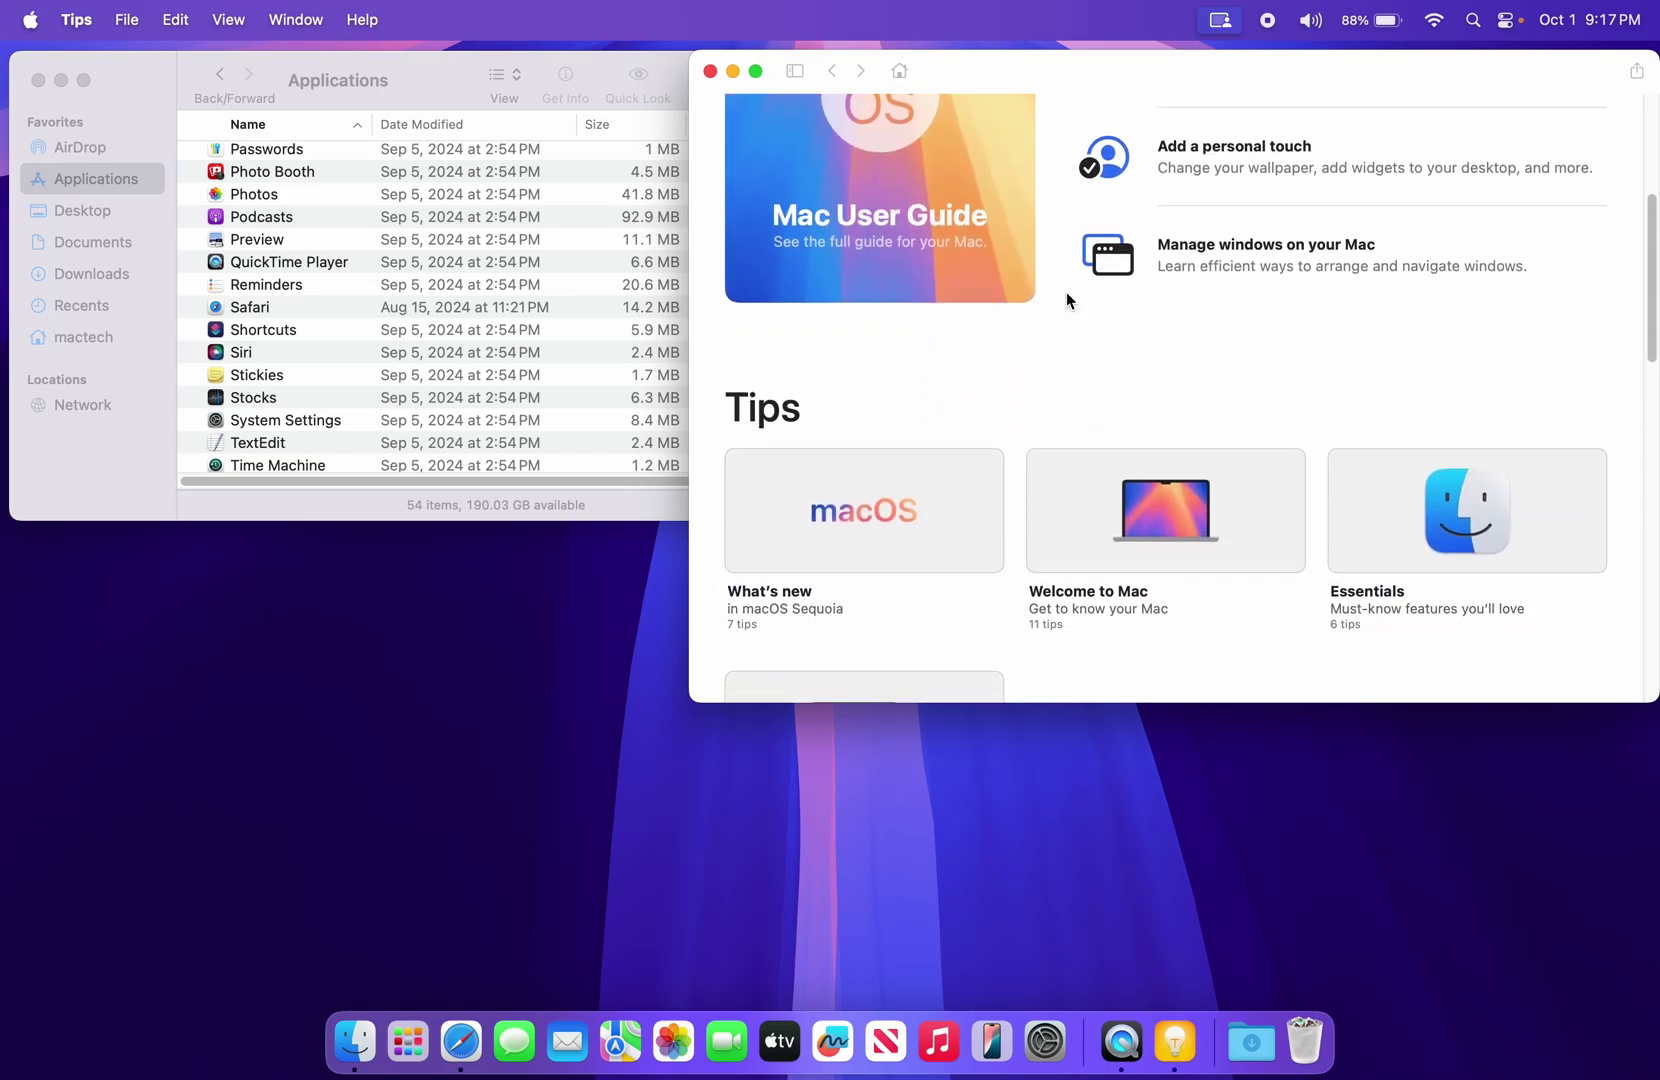
scroll(1066, 300, down, 3)
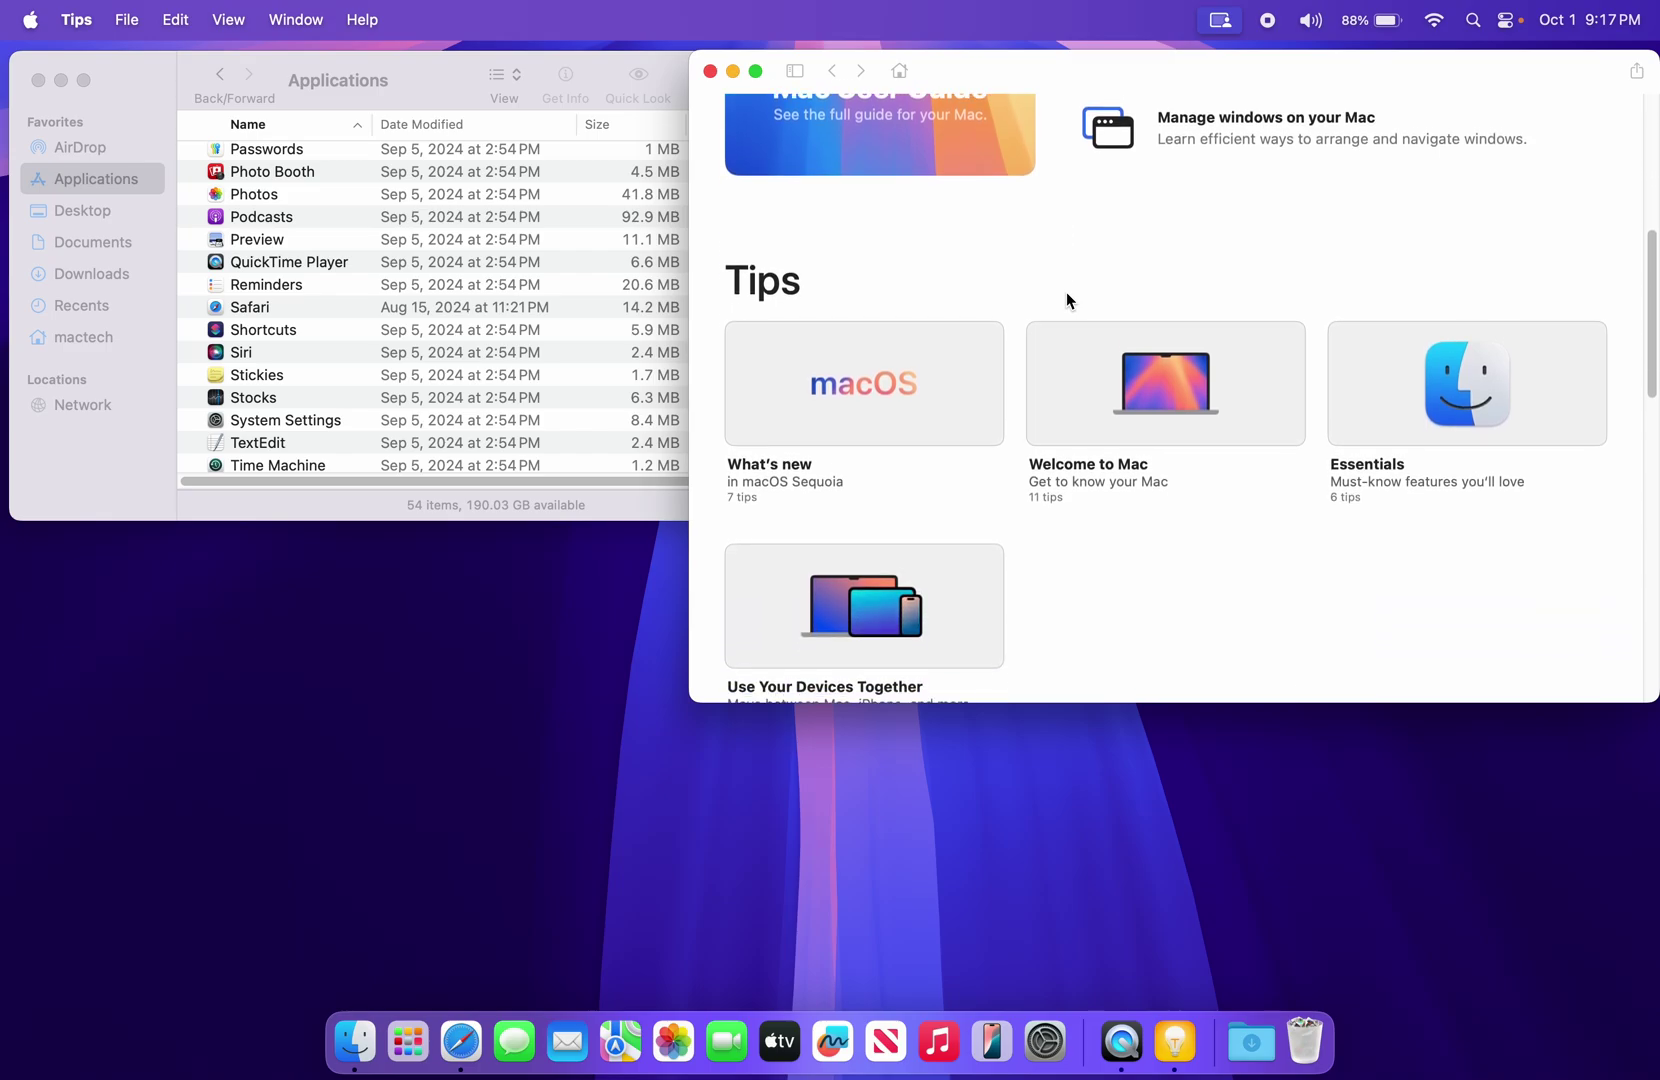
scroll(1066, 300, down, 4)
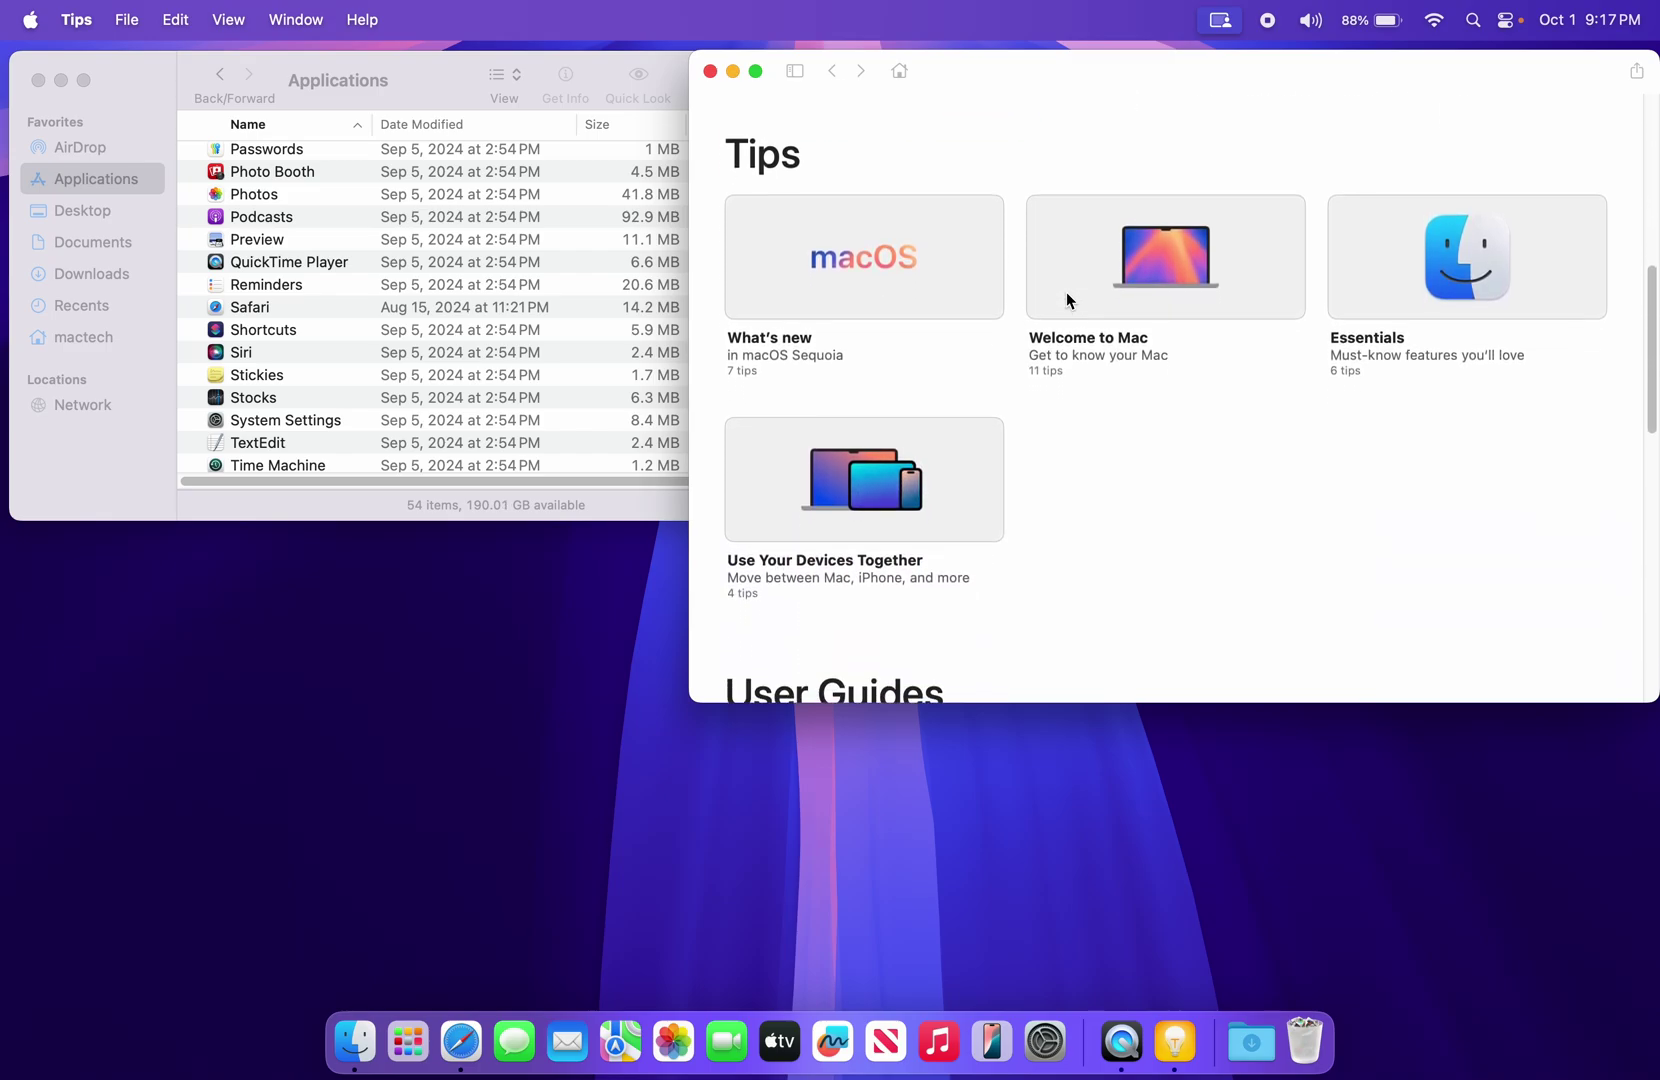
scroll(1066, 300, down, 5)
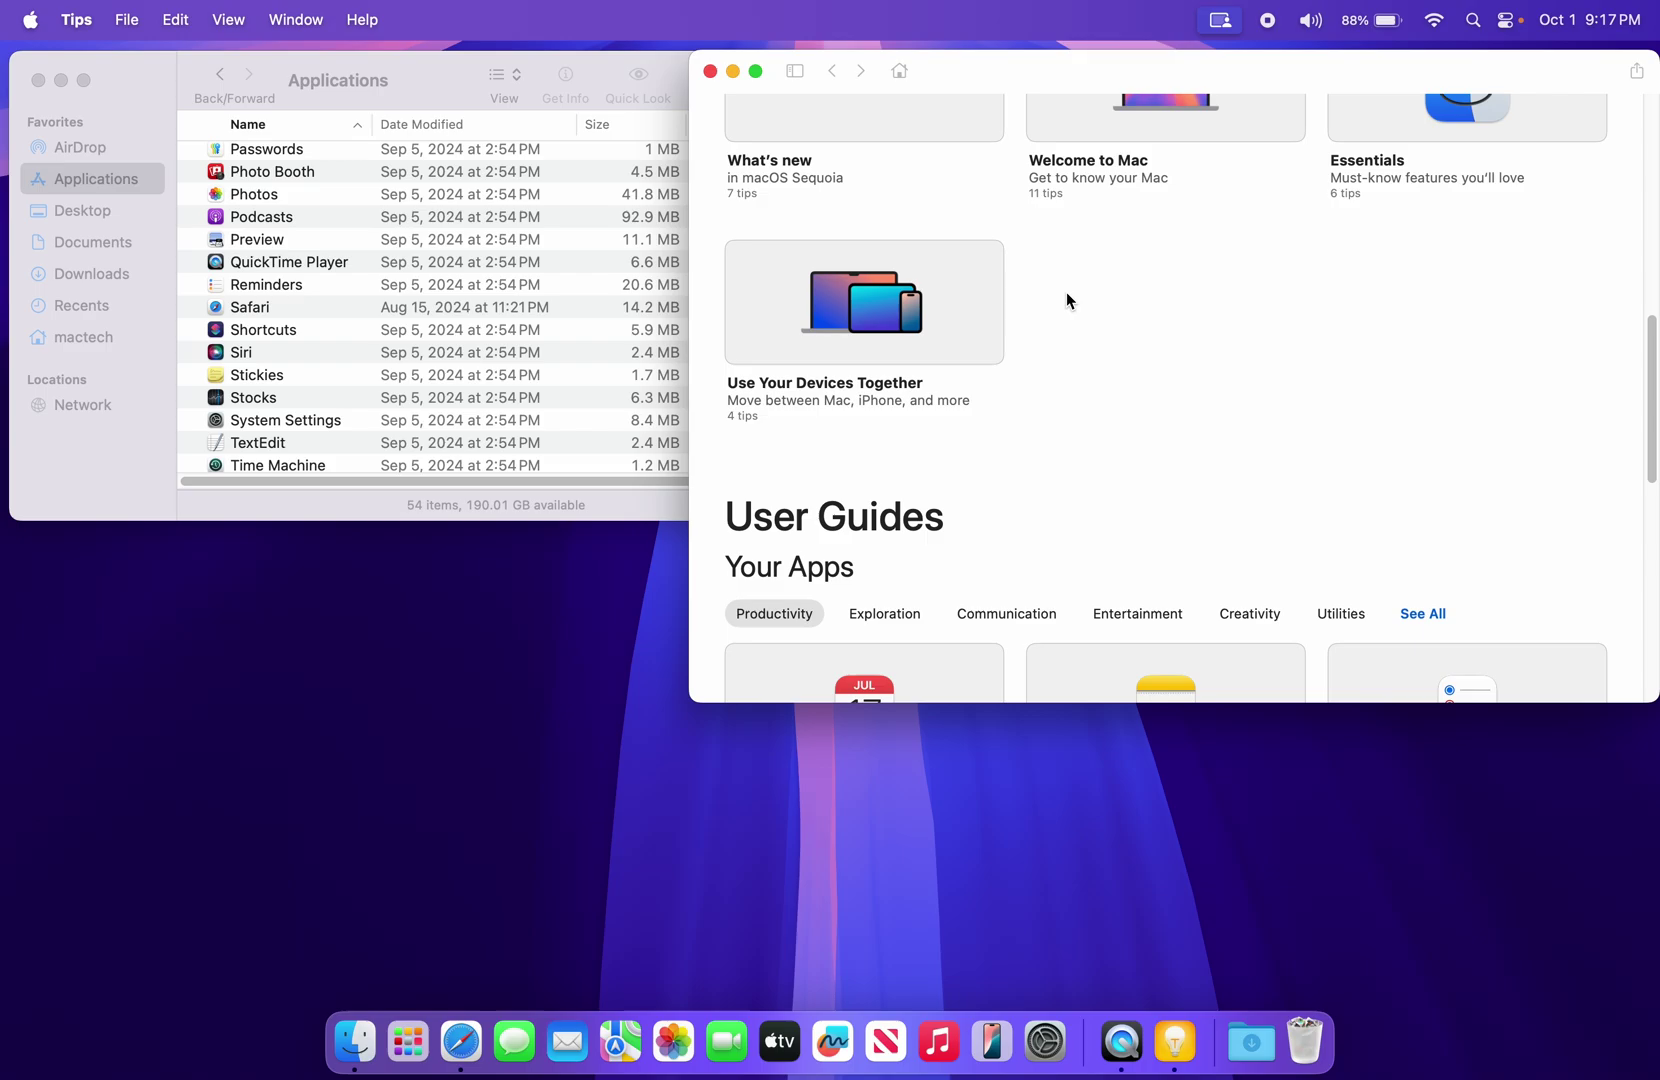
scroll(1066, 300, down, 6)
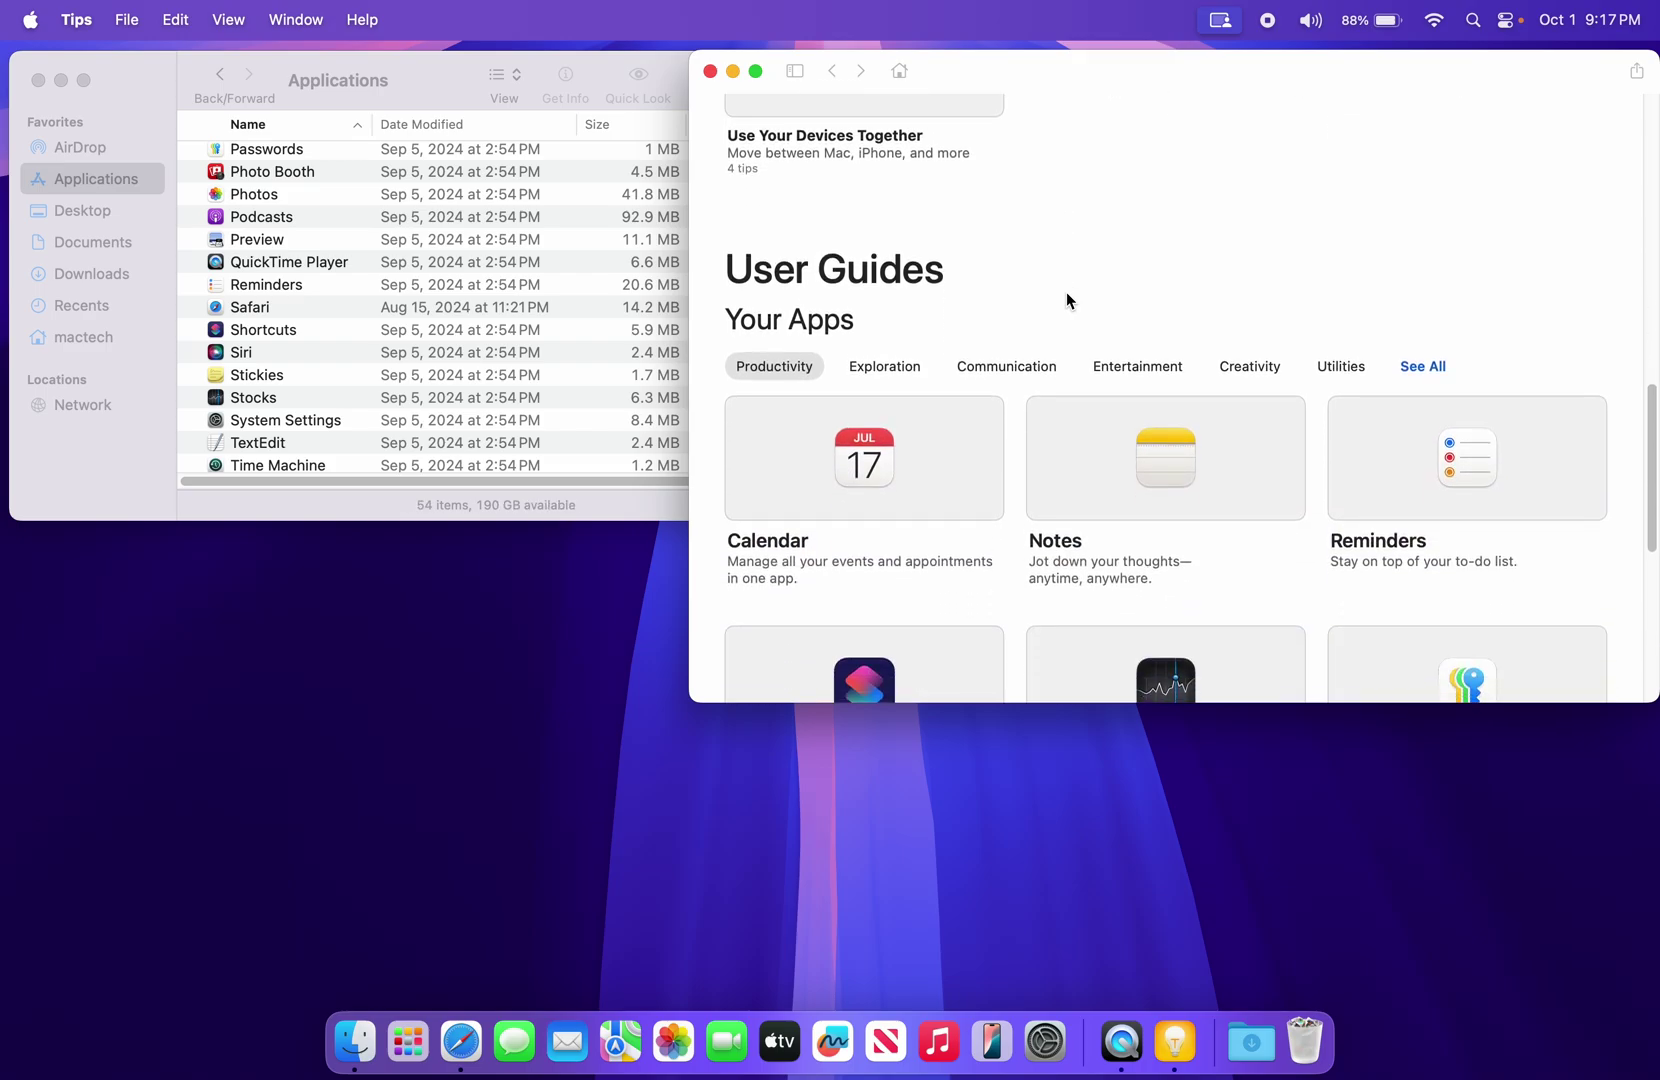
scroll(1066, 298, down, 5)
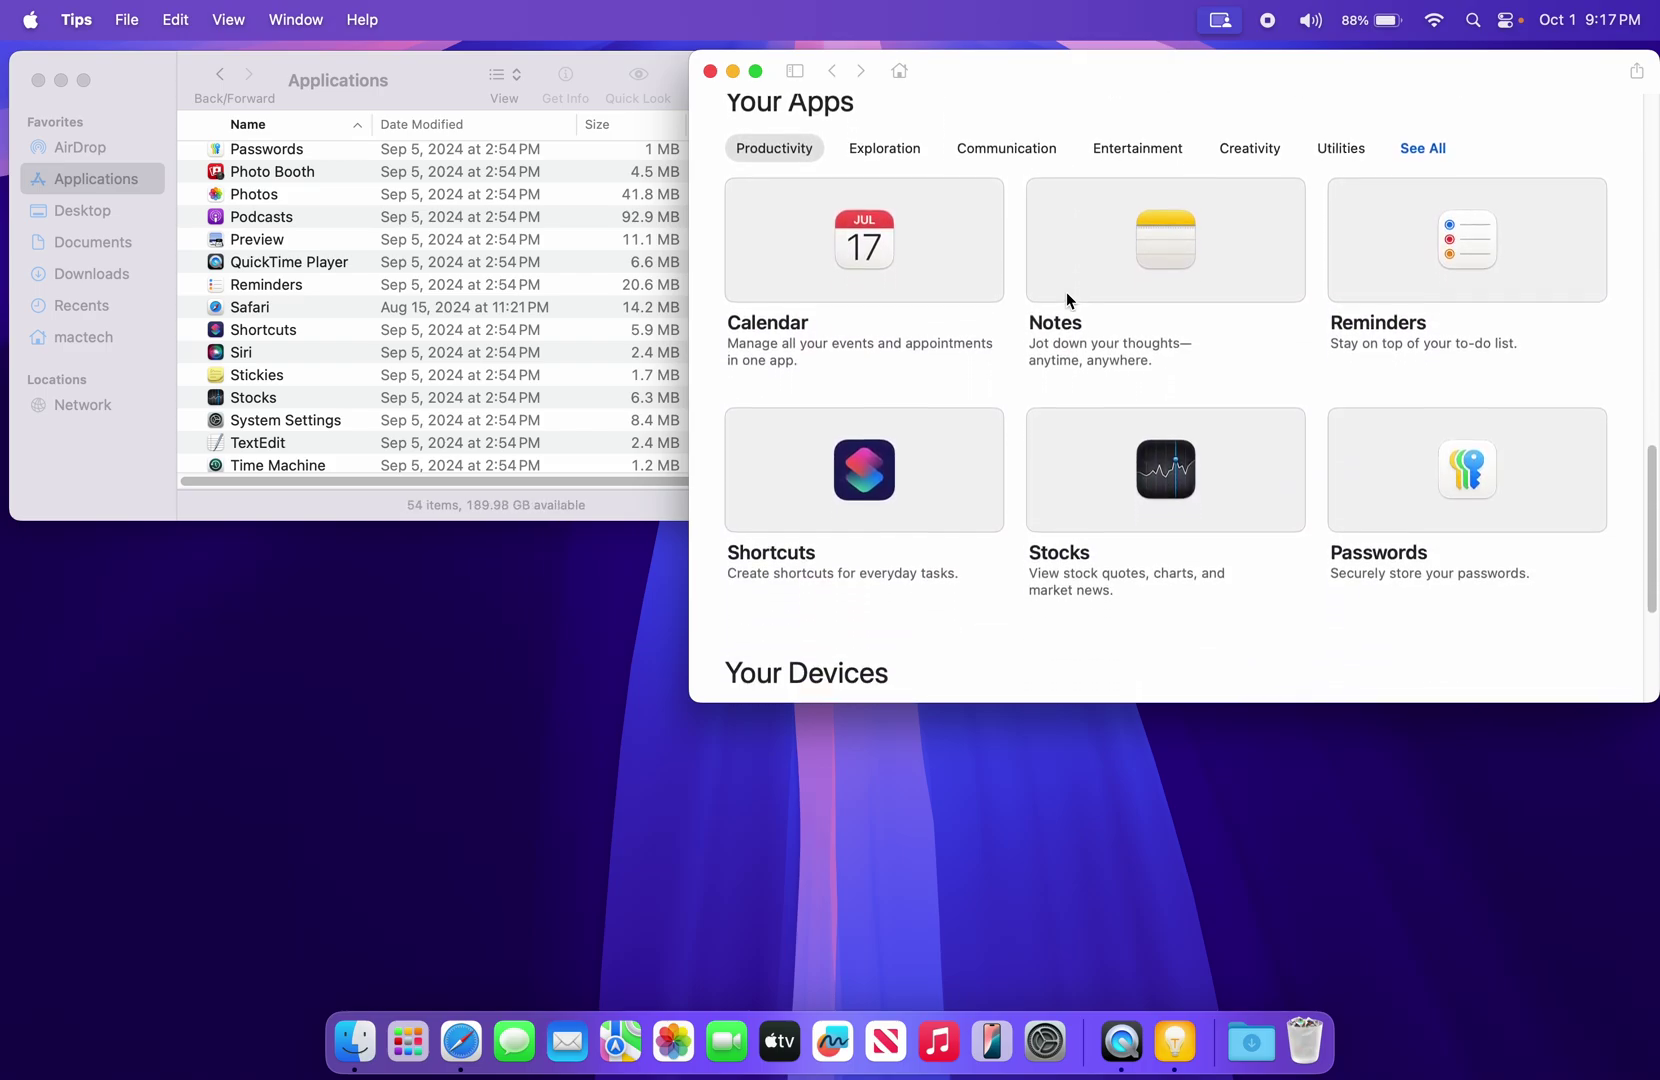
scroll(1066, 299, down, 2)
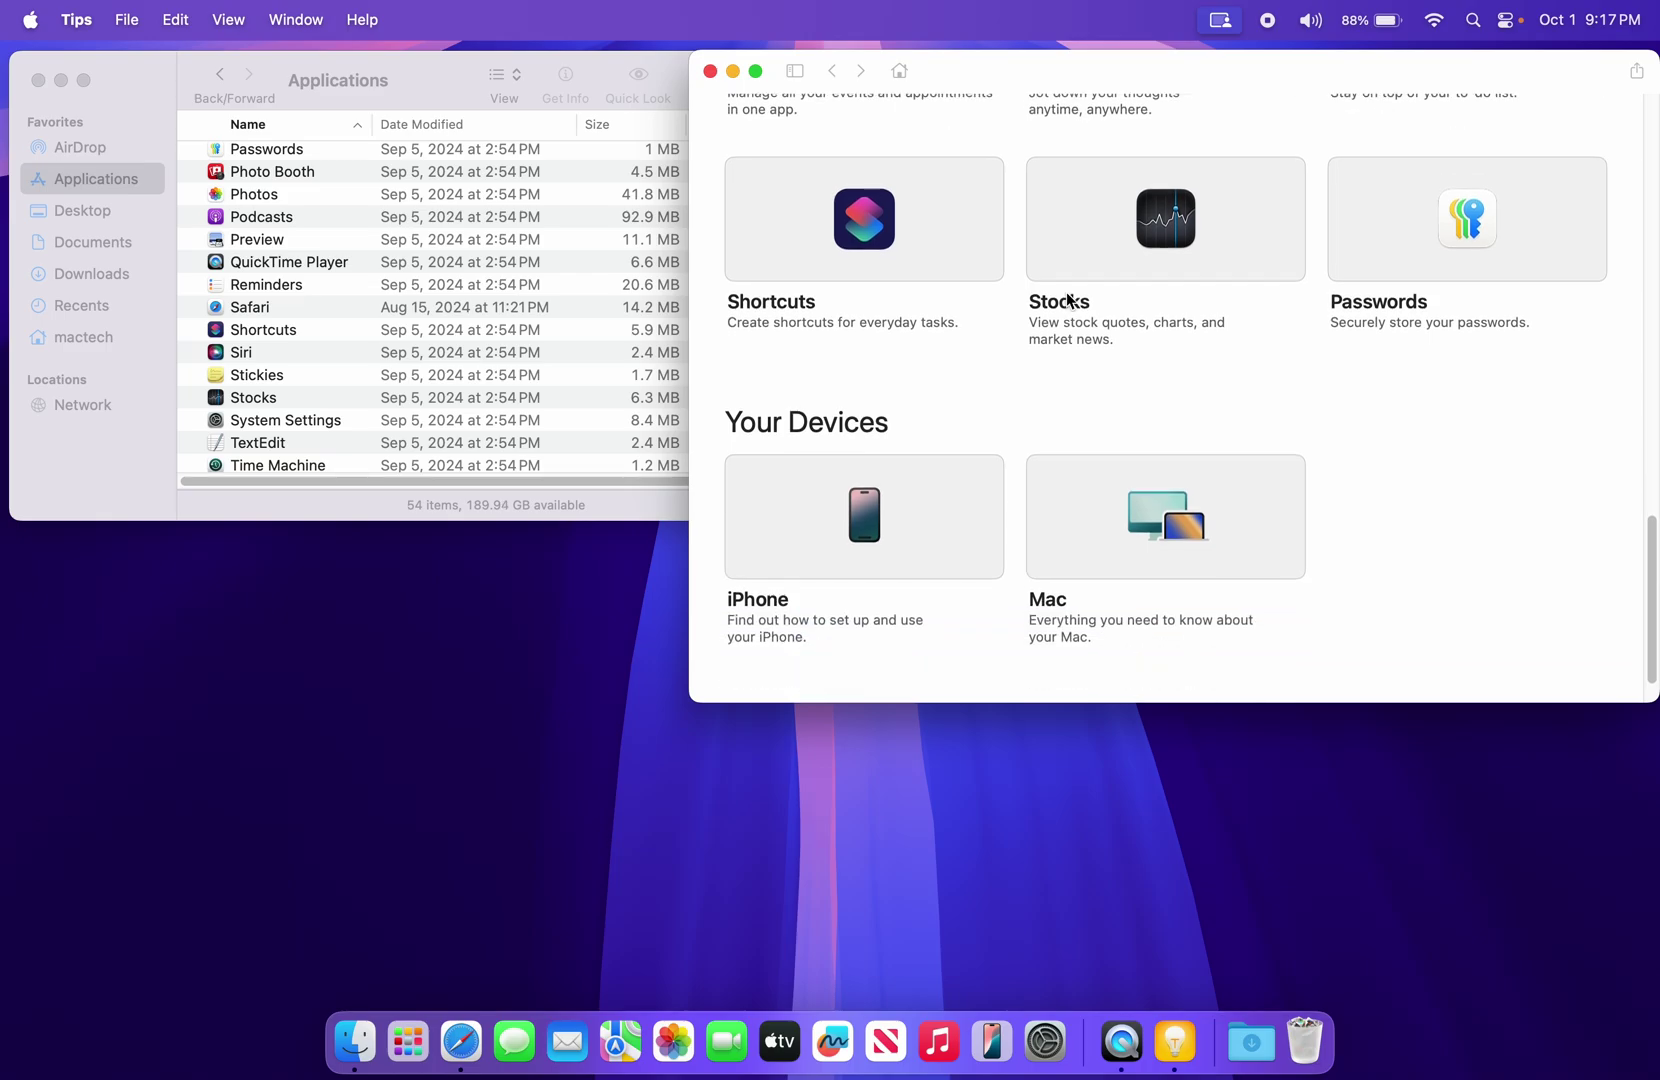